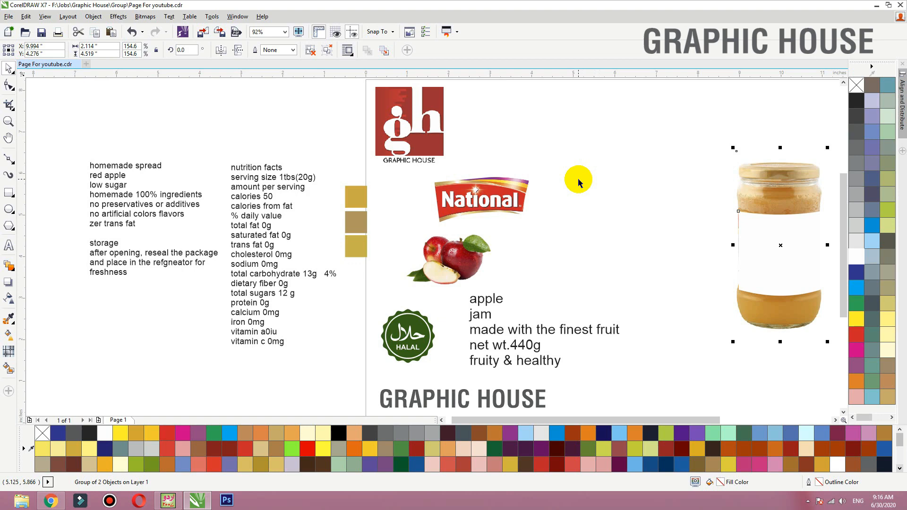
# - Move the jar mockup partly off the page, past its right-hand edge
pyautogui.click(548, 180)
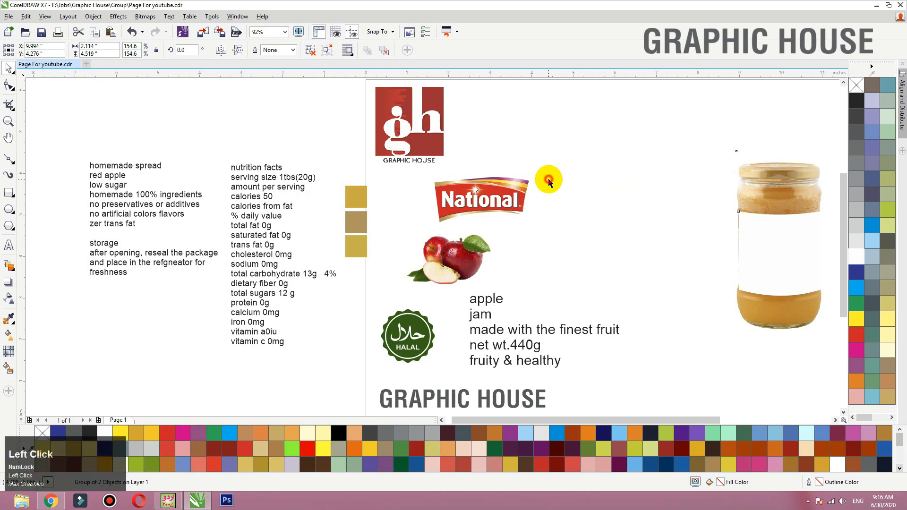
pyautogui.scroll(-2, 324, 209)
pyautogui.press('F2')
pyautogui.moveTo(278, 141); pyautogui.dragTo(723, 324)
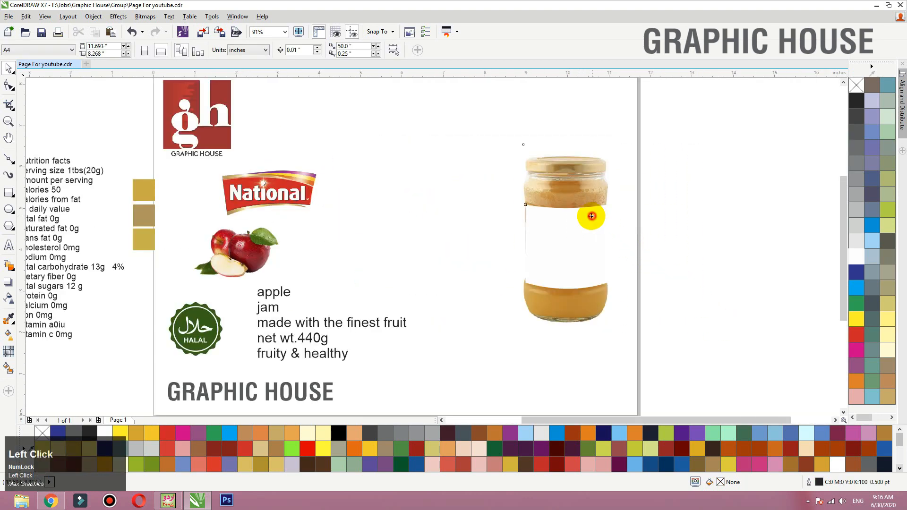
pyautogui.moveTo(591, 218); pyautogui.dragTo(696, 219)
# - Draw a rectangle between the text and the jar, set its size to 2 x 2 inches and shift it toward the jar
pyautogui.click(9, 193)
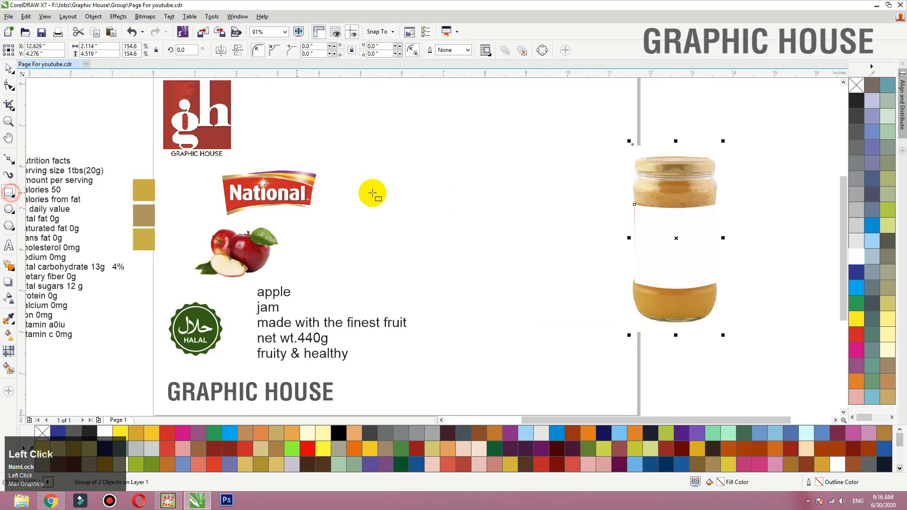
pyautogui.moveTo(379, 199); pyautogui.dragTo(468, 288)
pyautogui.click(92, 46)
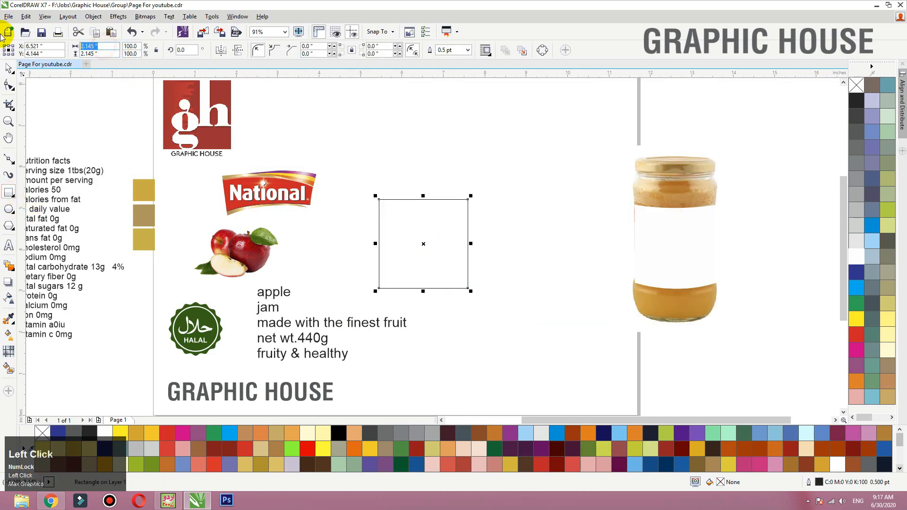
pyautogui.press('Tab')
pyautogui.press('space')
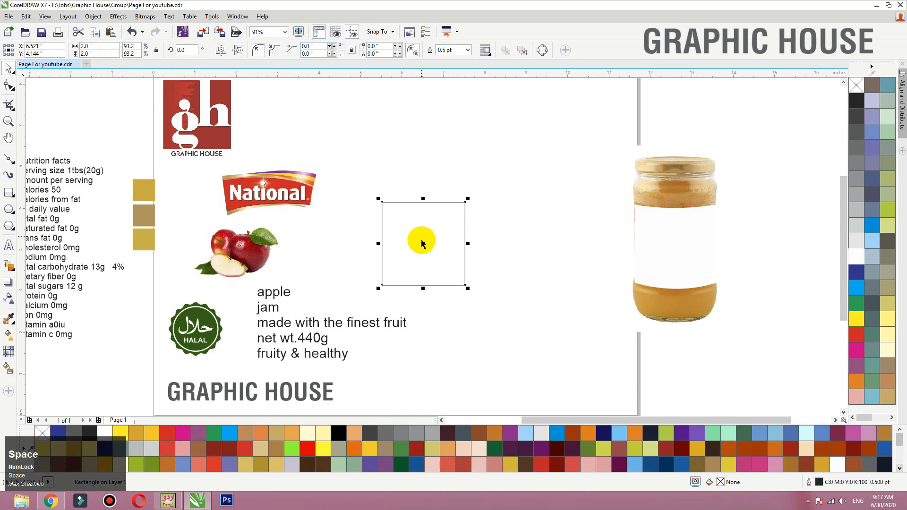
pyautogui.moveTo(422, 244); pyautogui.dragTo(491, 244)
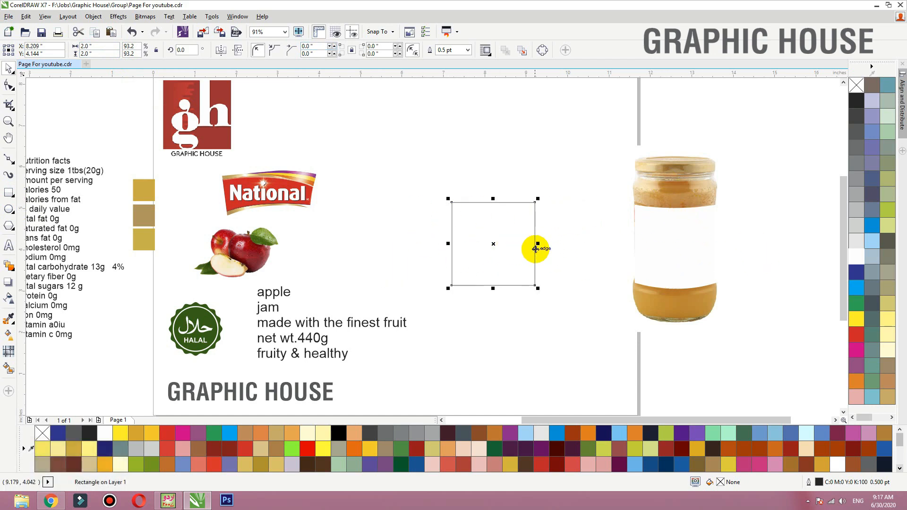
# - Duplicate the square on its left side and set the copy's width to 1 inch
pyautogui.moveTo(535, 249); pyautogui.dragTo(446, 245)
pyautogui.rightClick(447, 244)
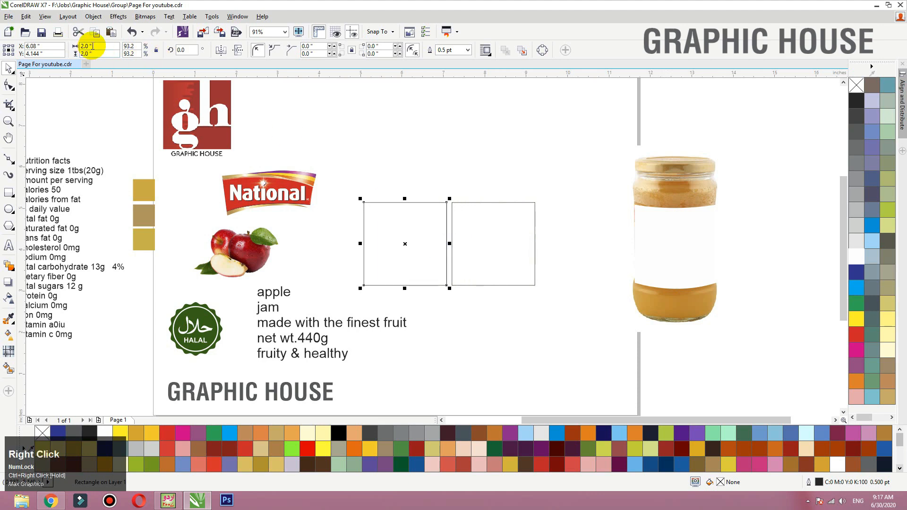
pyautogui.click(89, 46)
pyautogui.write('1')
pyautogui.press('Return')
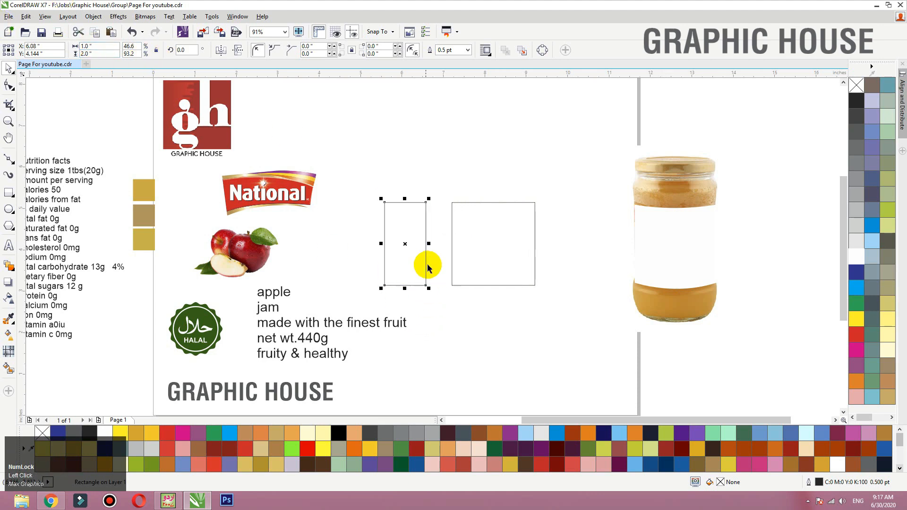
# - Place 1-inch-wide panels flush against both sides of the square and shift the three rectangles 1 inch left together
pyautogui.moveTo(427, 263); pyautogui.dragTo(539, 250)
pyautogui.rightClick(539, 250)
pyautogui.moveTo(581, 293); pyautogui.dragTo(378, 156)
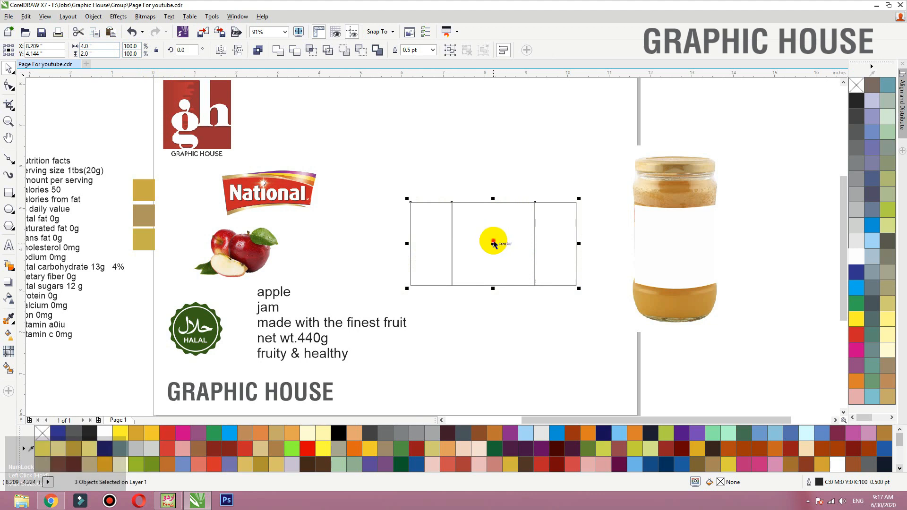
pyautogui.moveTo(491, 241); pyautogui.dragTo(450, 241)
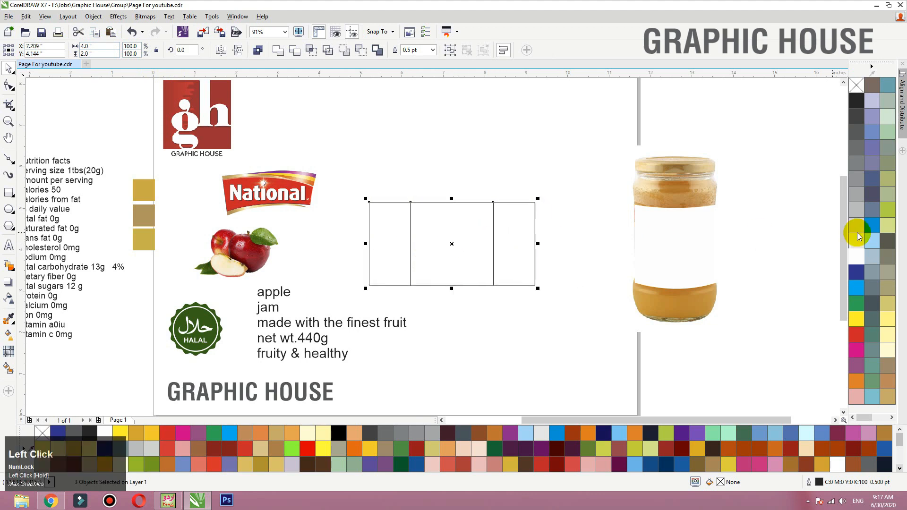
# - Fill the three label panels with light green (C20 M0 Y60 K0) and remove their outlines
pyautogui.click(857, 292)
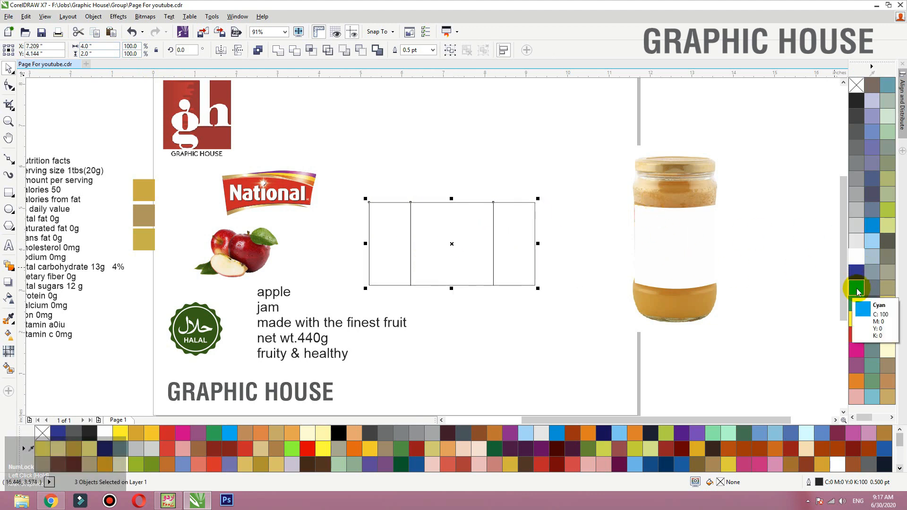
pyautogui.click(887, 228)
pyautogui.rightClick(858, 85)
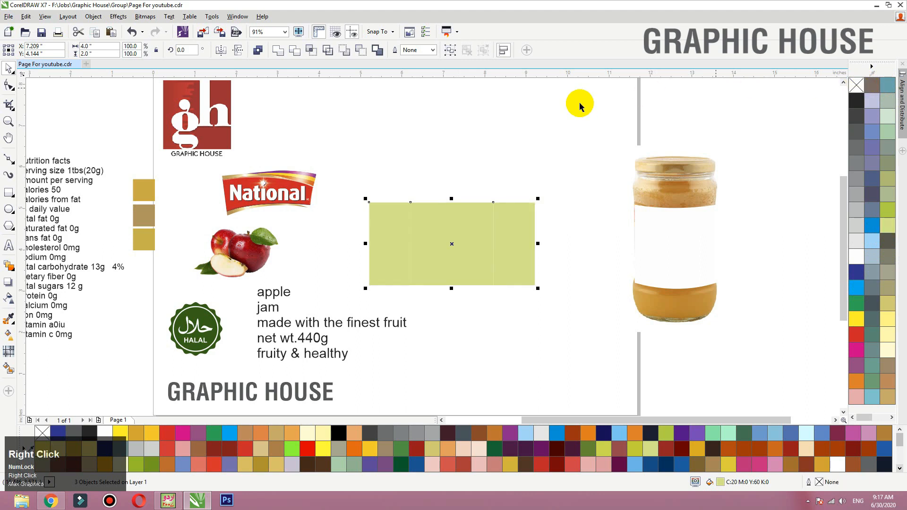
pyautogui.click(591, 151)
# - Add a one-step inside contour of about 0.089 inch to the left label panel
pyautogui.scroll(3, 453, 213)
pyautogui.click(300, 289)
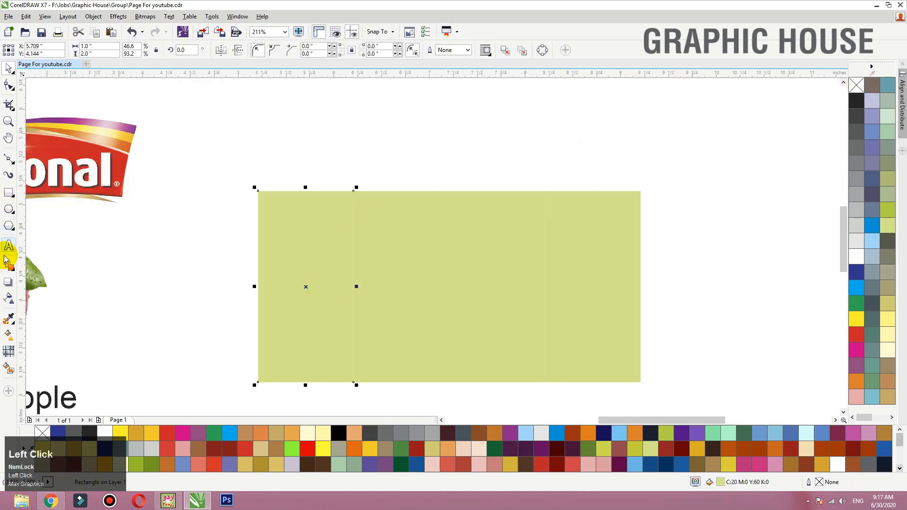
pyautogui.click(9, 267)
pyautogui.click(14, 272)
pyautogui.click(40, 278)
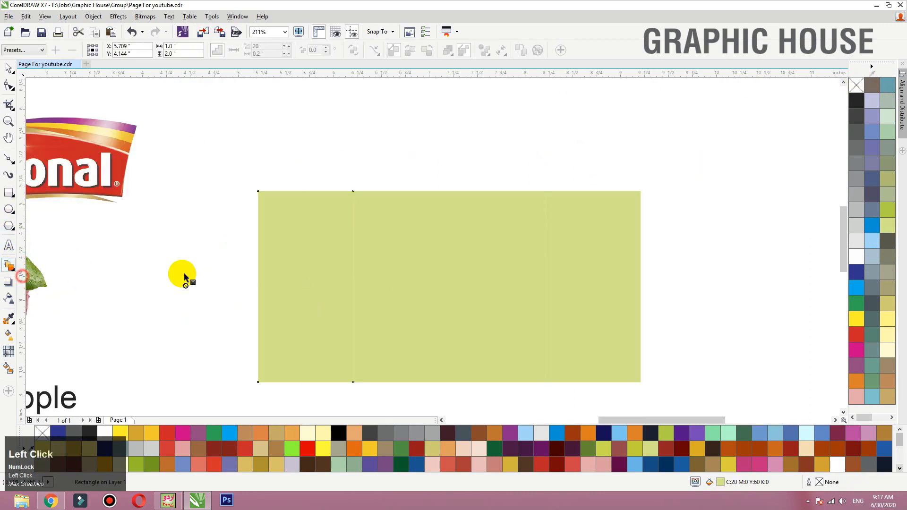
pyautogui.moveTo(262, 226); pyautogui.dragTo(263, 228)
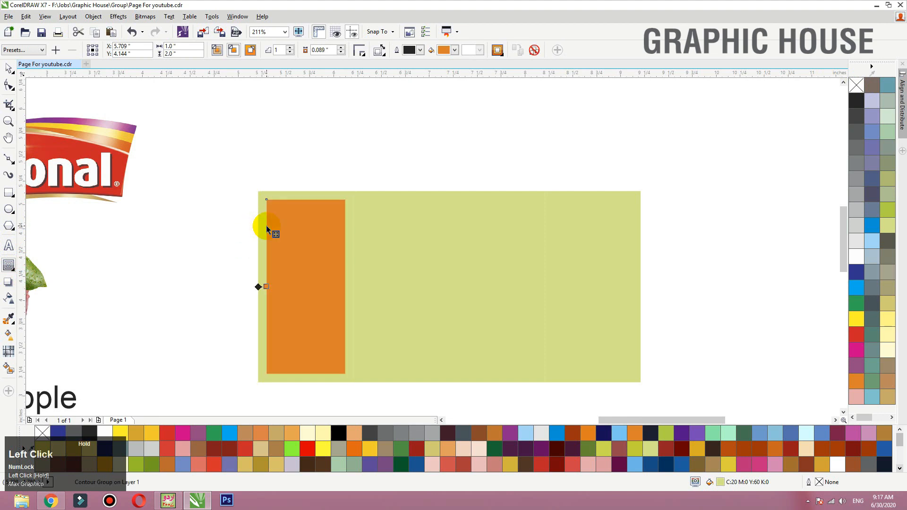
# - Add one-step inside contours to the middle panel at about 0.053 inch and the right panel at about 0.107 inch
pyautogui.click(331, 48)
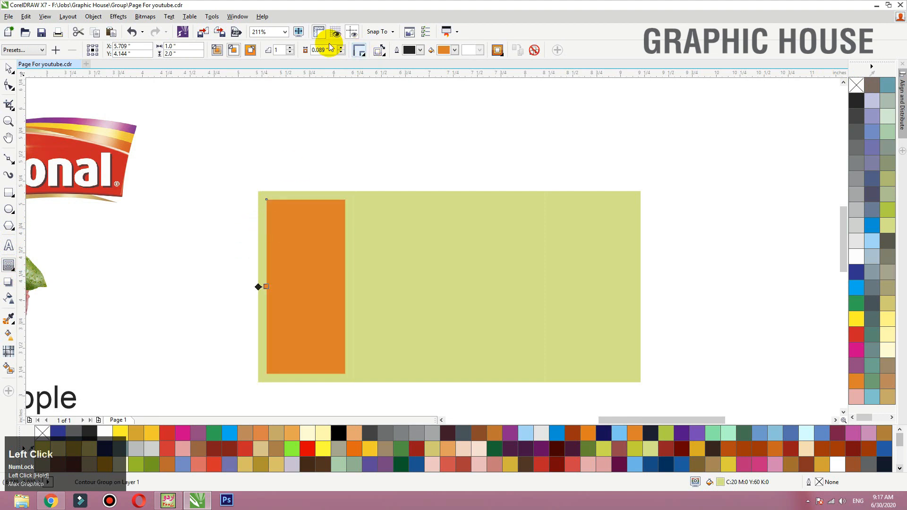
pyautogui.click(368, 202)
pyautogui.moveTo(366, 204); pyautogui.dragTo(358, 196)
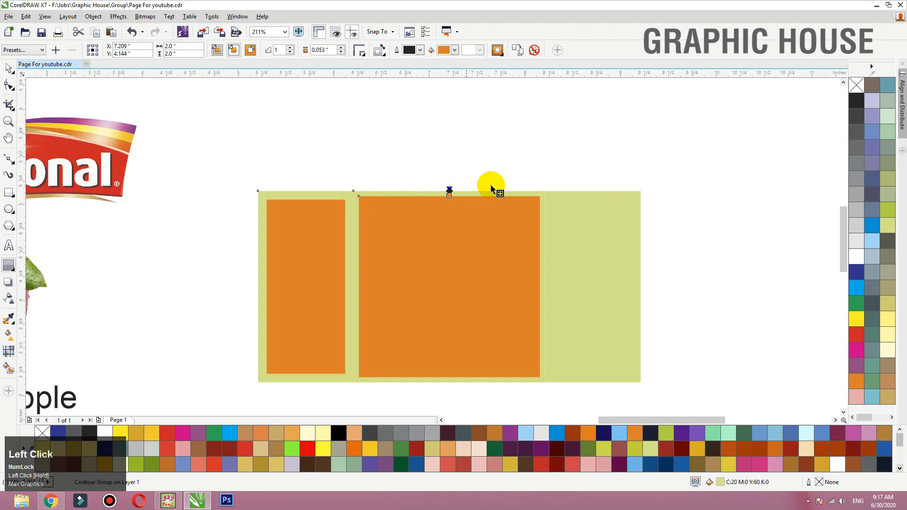
pyautogui.moveTo(555, 202); pyautogui.dragTo(561, 204)
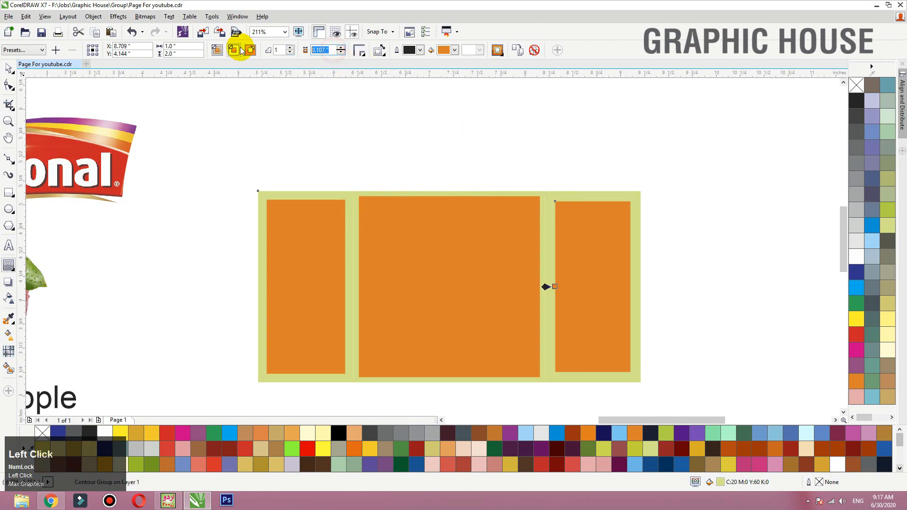
# - Try contour offsets of 1 inch and 0.1 inch on the right panel
pyautogui.write('1')
pyautogui.press('Return')
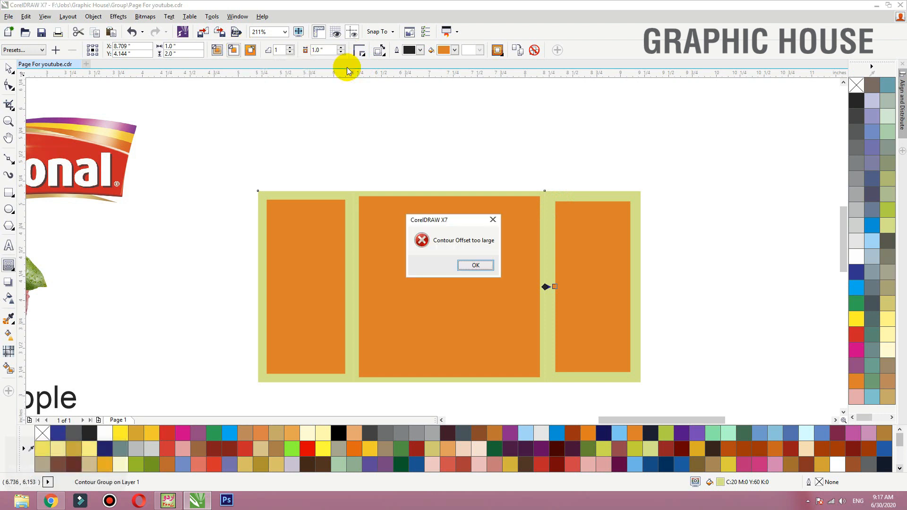
pyautogui.press('Return')
pyautogui.click(325, 49)
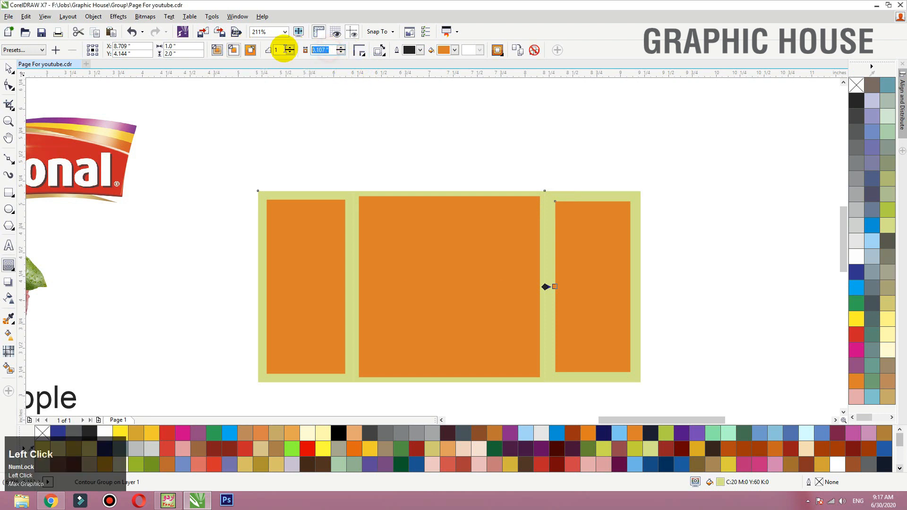
pyautogui.write('0.1')
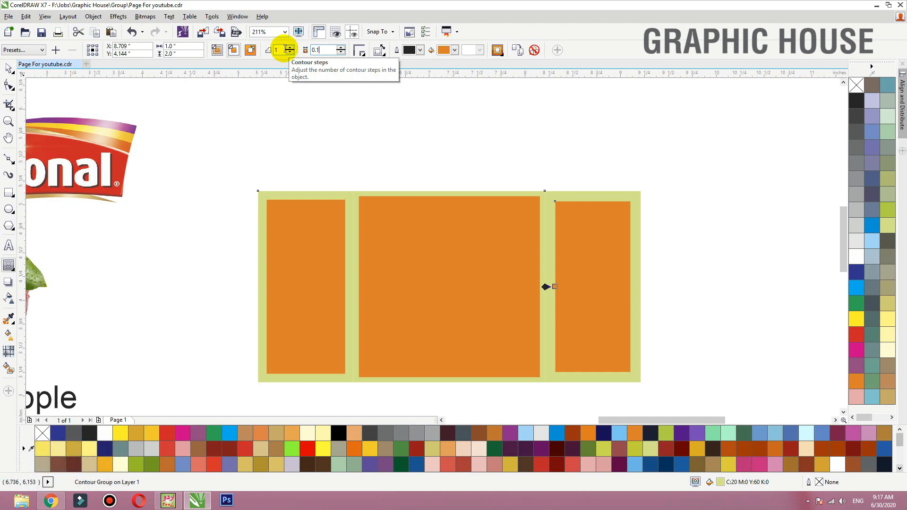
# - Set the contour offset of the middle and left panels to 0.107 inch
pyautogui.click(360, 189)
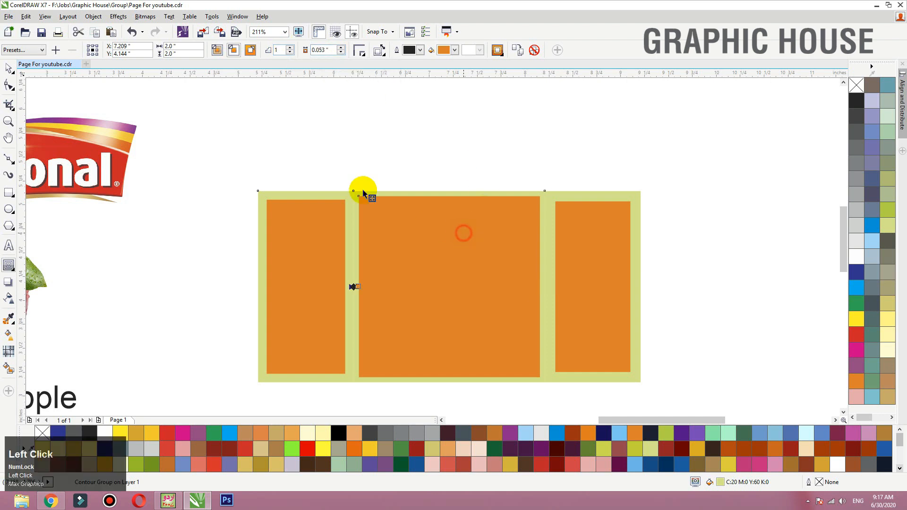
pyautogui.click(325, 50)
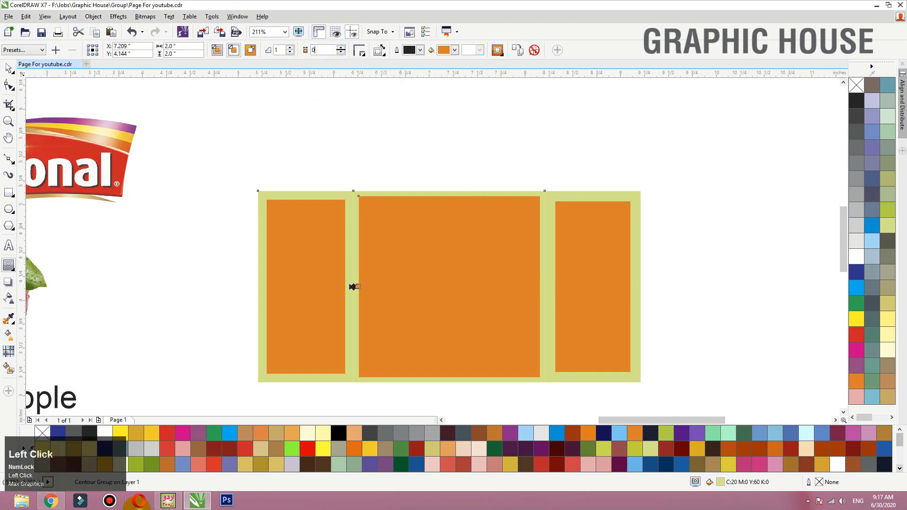
pyautogui.press('Return')
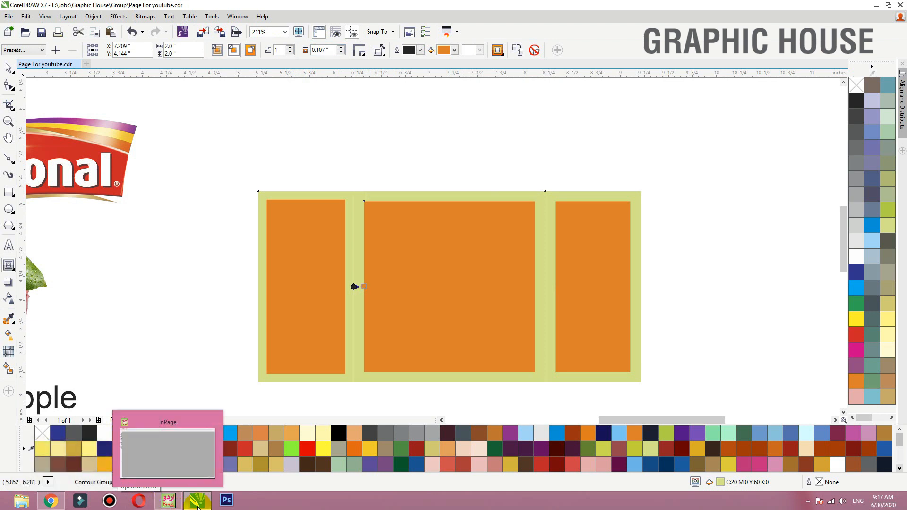
pyautogui.click(307, 229)
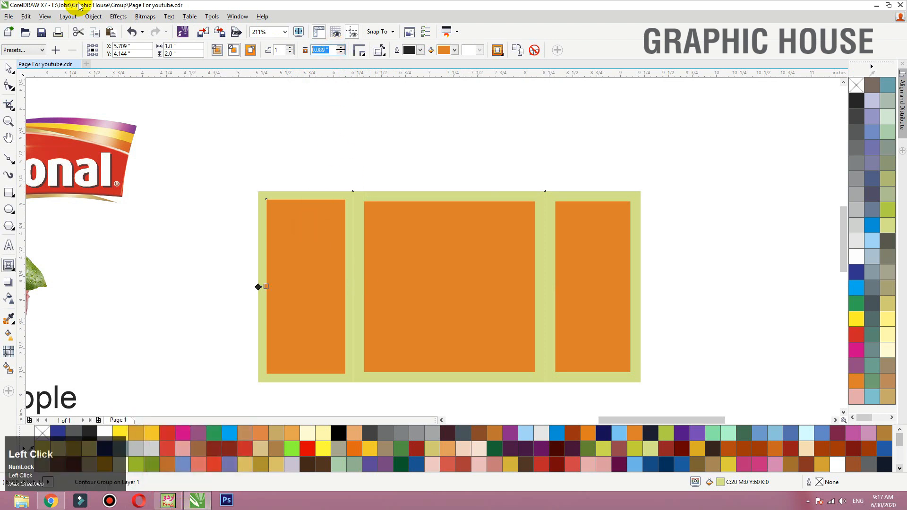
pyautogui.write('0.107')
pyautogui.press('Return')
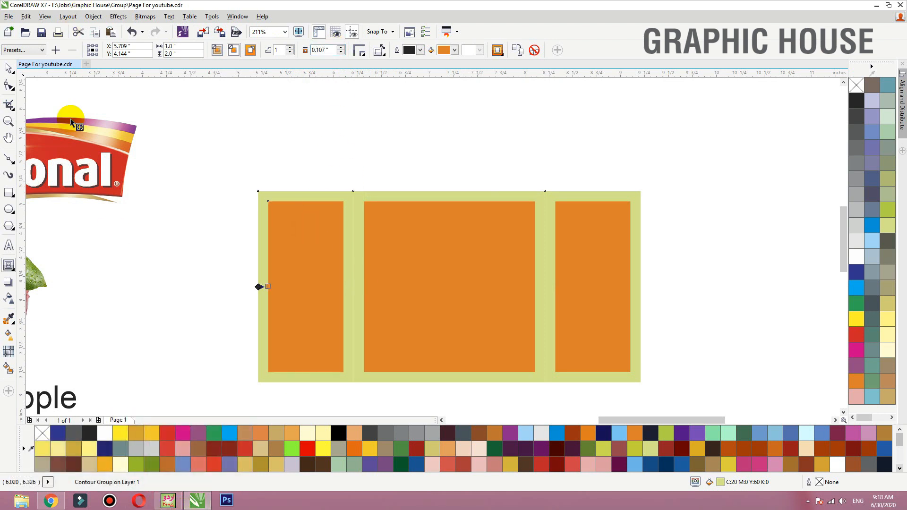
# - Break the left panel's contour apart and give the inner rectangle no fill and a black hairline outline
pyautogui.press('space')
pyautogui.moveTo(311, 234); pyautogui.dragTo(279, 224)
pyautogui.hotkey('ctrl', 'z')
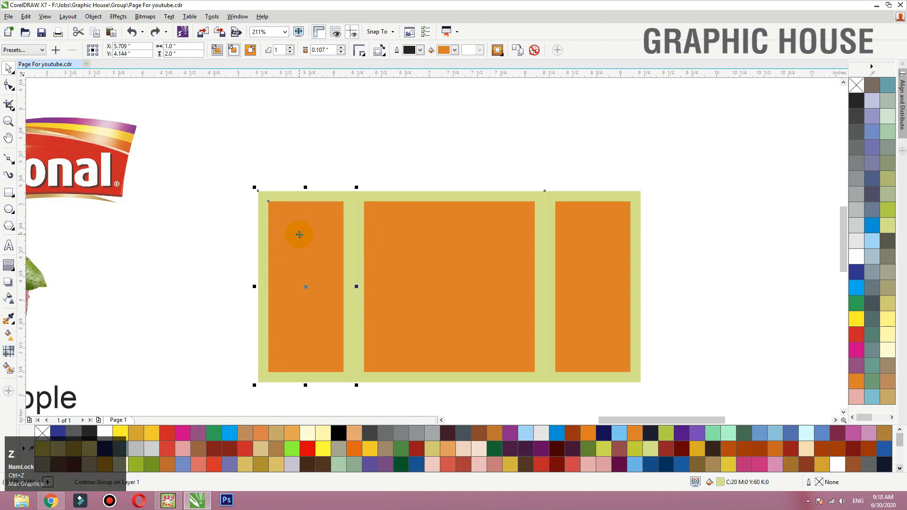
pyautogui.hotkey('ctrl', 'k')
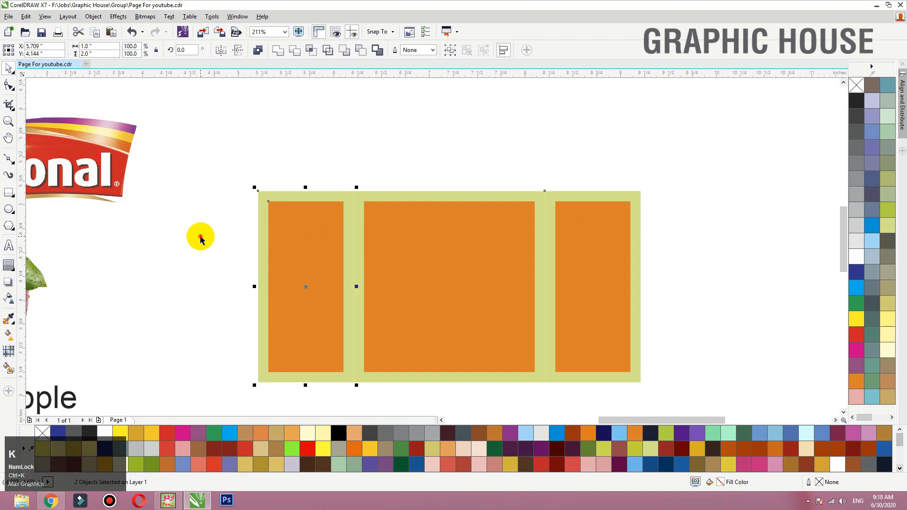
pyautogui.moveTo(297, 253)
pyautogui.mouseDown()
pyautogui.moveTo(164, 248)
pyautogui.moveTo(294, 254)
pyautogui.mouseUp()
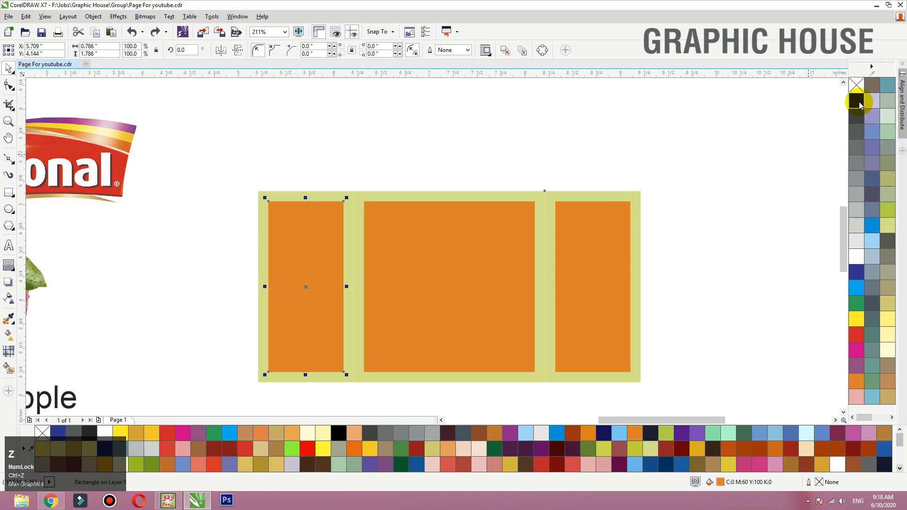
pyautogui.rightClick(857, 85)
pyautogui.click(857, 85)
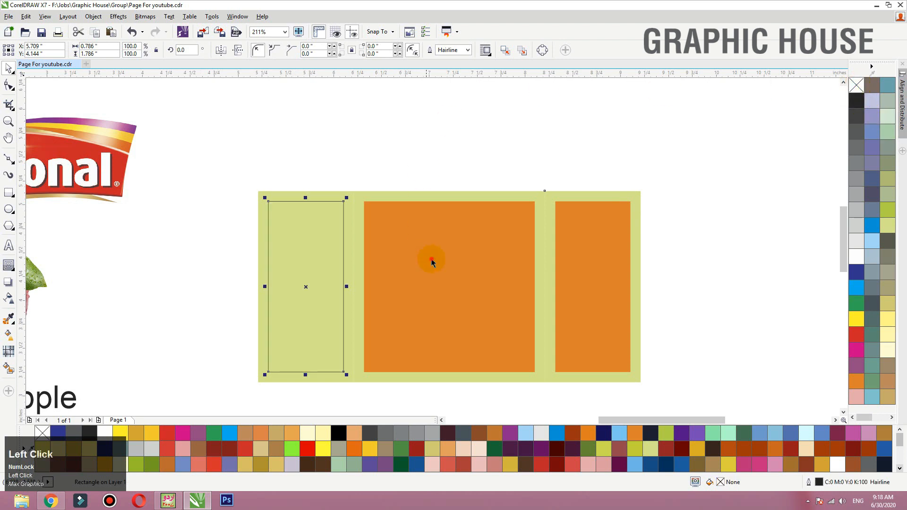
# - Separate the middle panel's contour and give its inner rectangle no fill and a black hairline outline
pyautogui.moveTo(432, 259); pyautogui.dragTo(491, 246)
pyautogui.hotkey('ctrl', 'z')
pyautogui.hotkey('ctrl', 'z')
pyautogui.rightClick(859, 88)
pyautogui.click(857, 86)
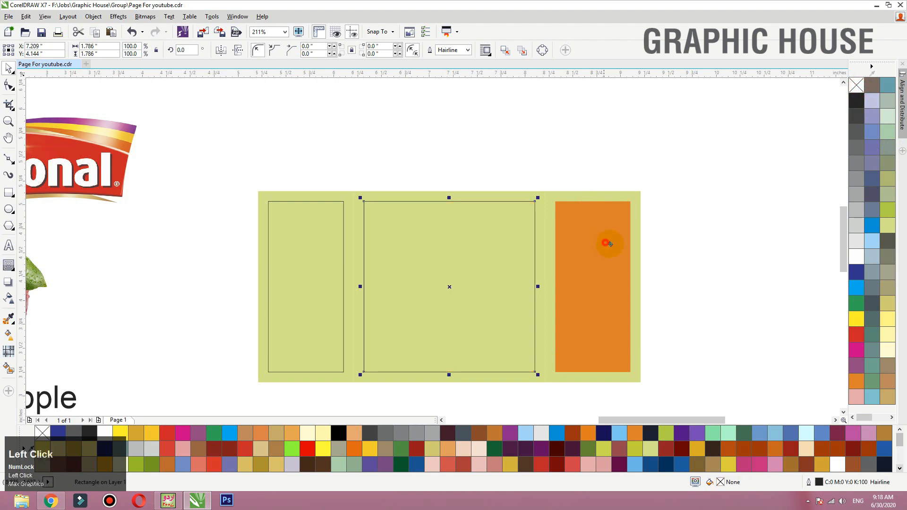
# - Separate the right panel's contour, keep it in place and give its inner rectangle no fill and a black hairline outline
pyautogui.moveTo(601, 245); pyautogui.dragTo(622, 257)
pyautogui.hotkey('ctrl', 'z')
pyautogui.click(603, 239)
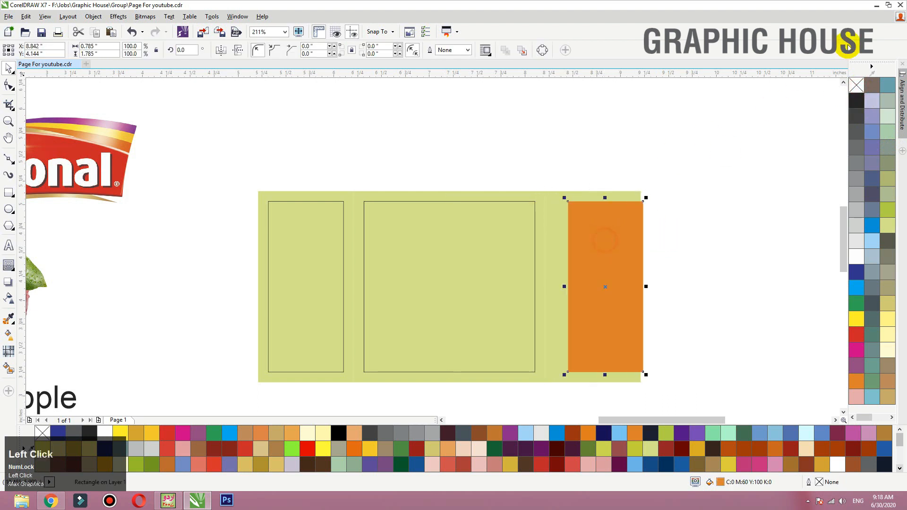
pyautogui.click(858, 87)
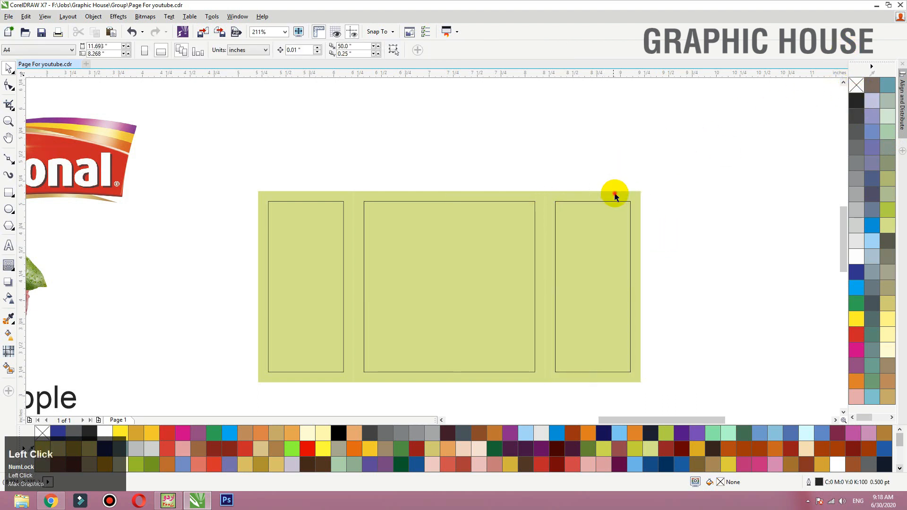
pyautogui.moveTo(611, 192); pyautogui.dragTo(633, 184)
pyautogui.hotkey('ctrl', 'z')
pyautogui.click(351, 195)
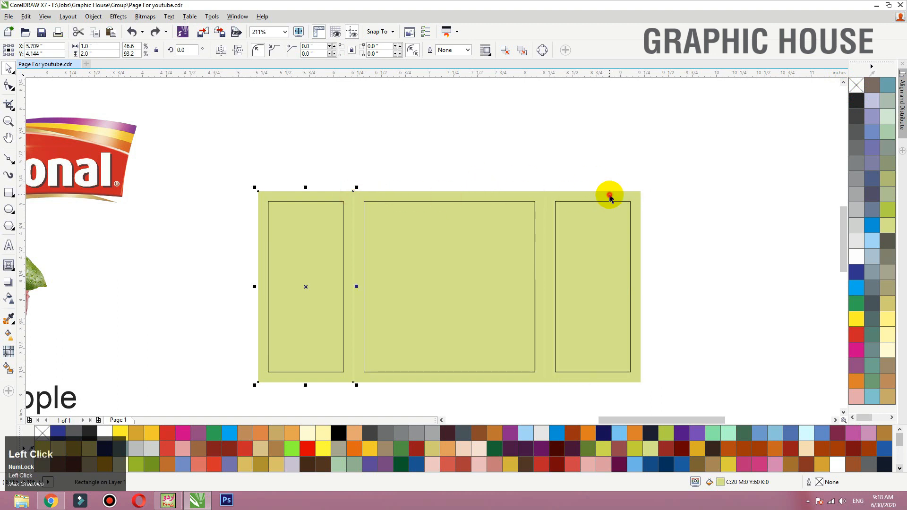
pyautogui.click(618, 152)
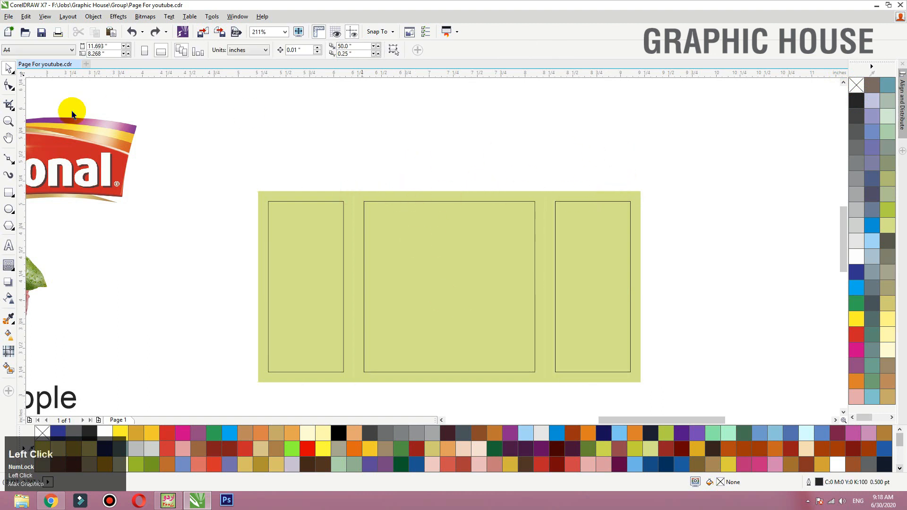
# - Gather the National logo, Halal badge, apple picture and product text around the label, scaling the text to about 13.07 pt
pyautogui.moveTo(70, 167); pyautogui.dragTo(444, 125)
pyautogui.press('F4')
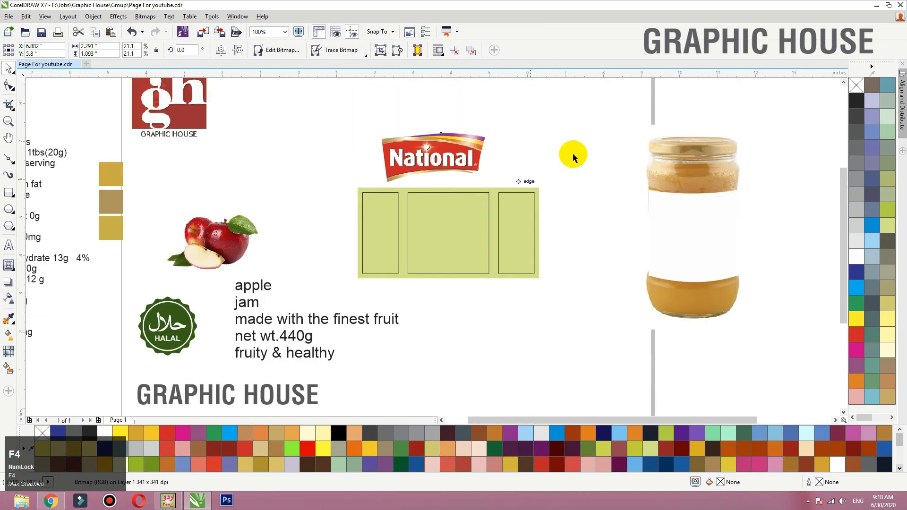
pyautogui.click(358, 252)
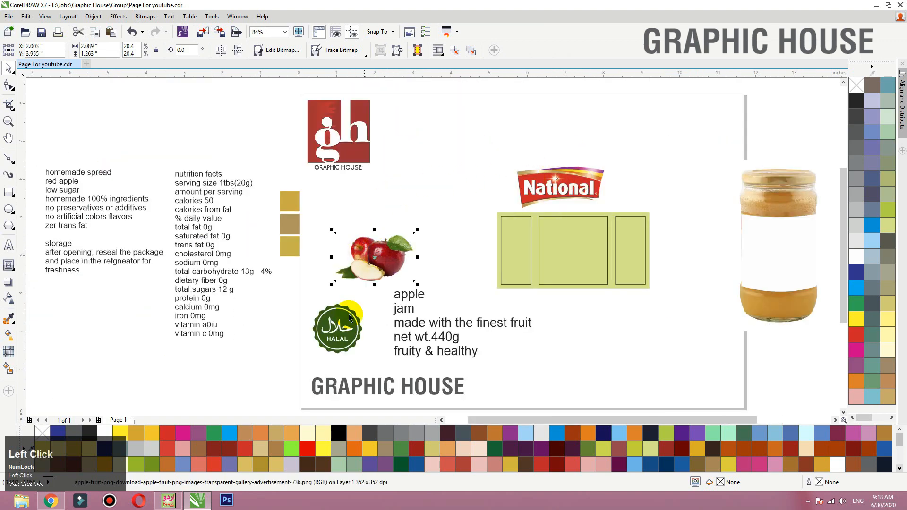
pyautogui.click(349, 331)
pyautogui.moveTo(336, 331); pyautogui.dragTo(339, 330)
pyautogui.moveTo(406, 310); pyautogui.dragTo(523, 314)
pyautogui.moveTo(651, 289); pyautogui.dragTo(589, 320)
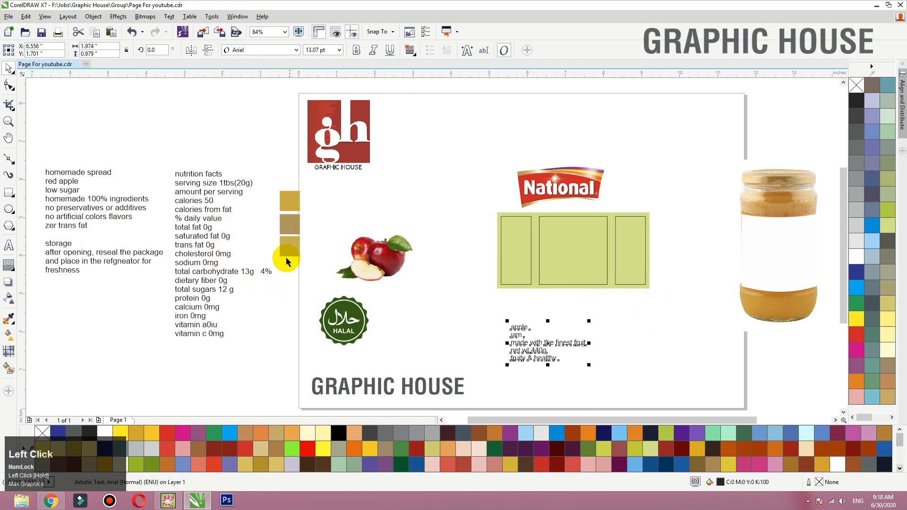
pyautogui.moveTo(352, 333); pyautogui.dragTo(437, 338)
pyautogui.moveTo(411, 248); pyautogui.dragTo(658, 315)
# - Bring the National logo to the front, scale it to about 1.59 inch wide and place it at the top of the middle panel
pyautogui.moveTo(578, 186); pyautogui.dragTo(600, 223)
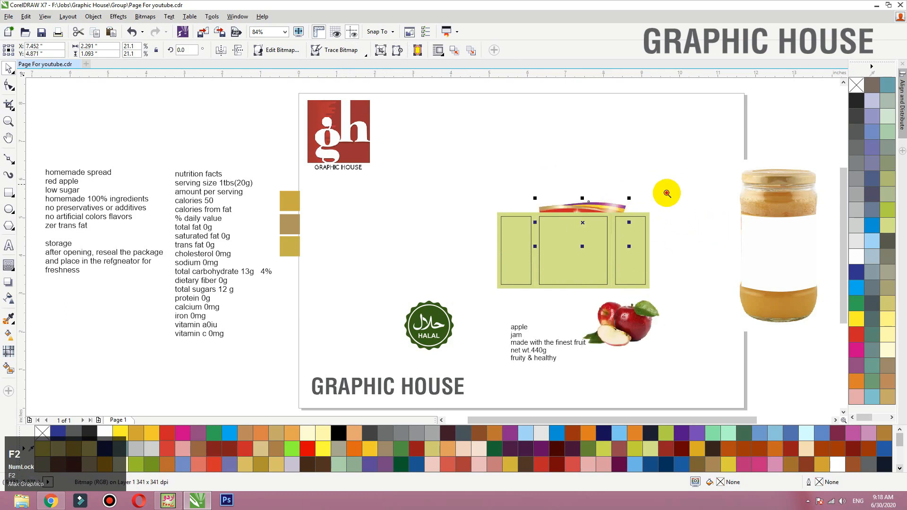
pyautogui.scroll(2, 360, 386)
pyautogui.hotkey('shift', 'pageup')
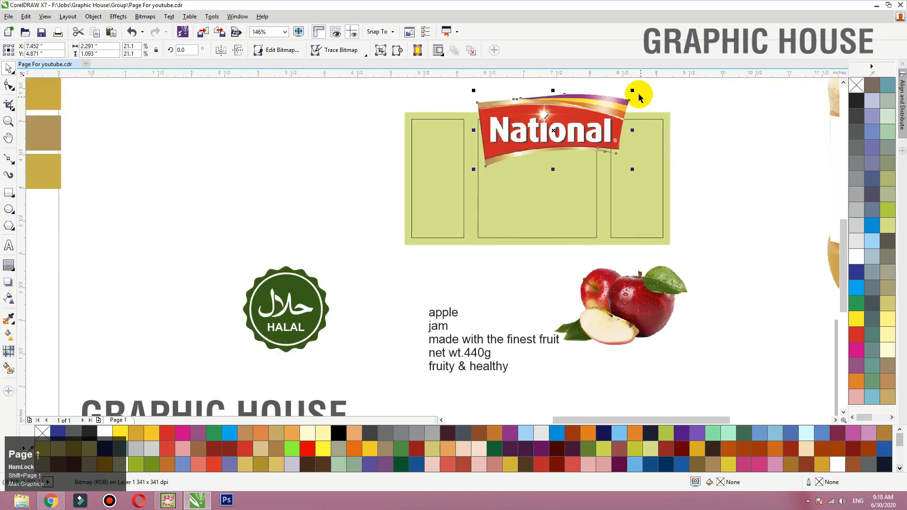
pyautogui.moveTo(632, 92); pyautogui.dragTo(607, 104)
pyautogui.moveTo(568, 129); pyautogui.dragTo(553, 140)
# - Move the product text, apple picture and Halal badge closer below the label, and shrink the badge to about 0.57 inch
pyautogui.keyDown('shift'); pyautogui.click(554, 179); pyautogui.keyUp('shift')
pyautogui.click(397, 307)
pyautogui.moveTo(472, 339); pyautogui.dragTo(519, 258)
pyautogui.moveTo(588, 313); pyautogui.dragTo(553, 324)
pyautogui.moveTo(299, 305); pyautogui.dragTo(427, 305)
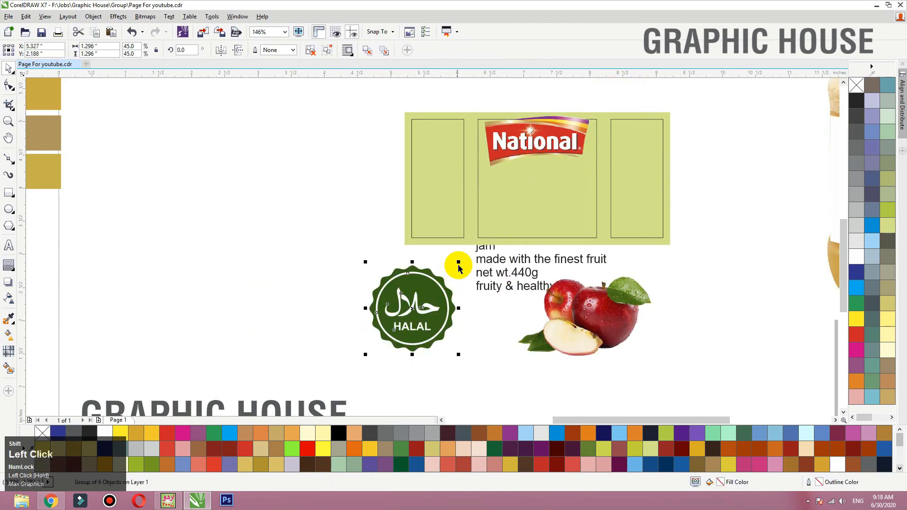
pyautogui.moveTo(456, 265); pyautogui.dragTo(431, 290)
# - Scale the apple picture to about 1.41 inch wide and shift it slightly up beside the product text
pyautogui.click(520, 314)
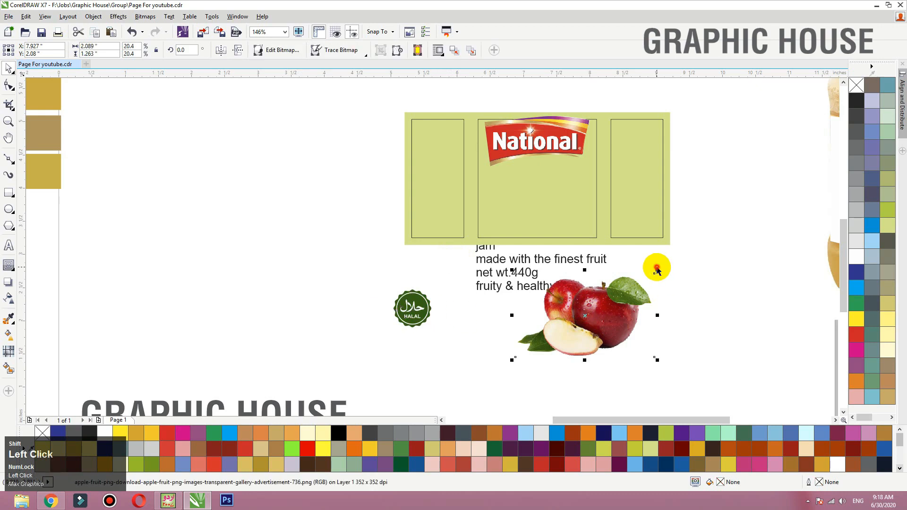
pyautogui.moveTo(659, 270); pyautogui.dragTo(633, 285)
pyautogui.moveTo(617, 318); pyautogui.dragTo(630, 304)
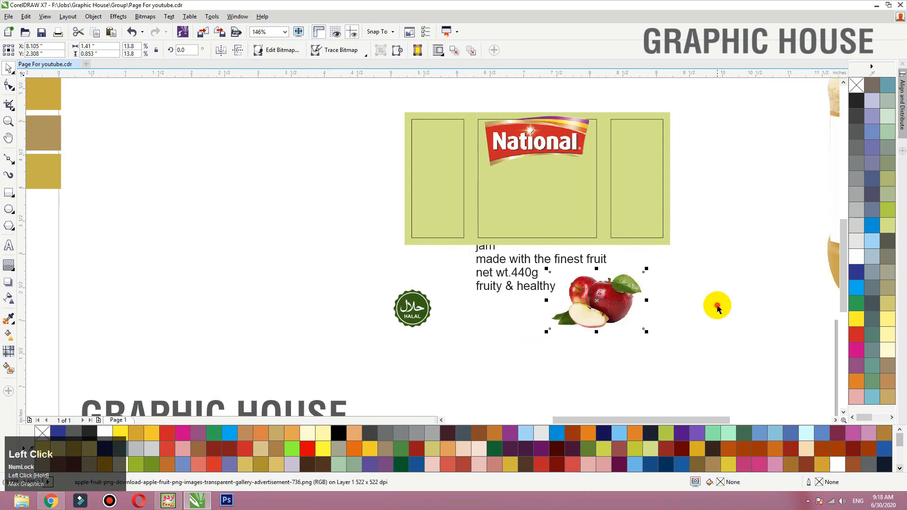
# - Bring the product text in front of the label's lower edge and change it to Title Case
pyautogui.click(717, 306)
pyautogui.press('F2')
pyautogui.moveTo(714, 343); pyautogui.dragTo(387, 102)
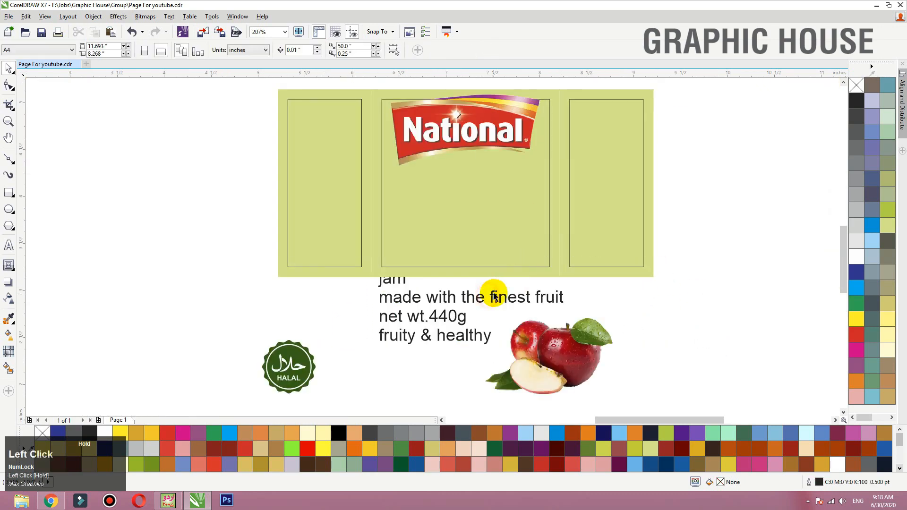
pyautogui.moveTo(493, 296); pyautogui.dragTo(503, 279)
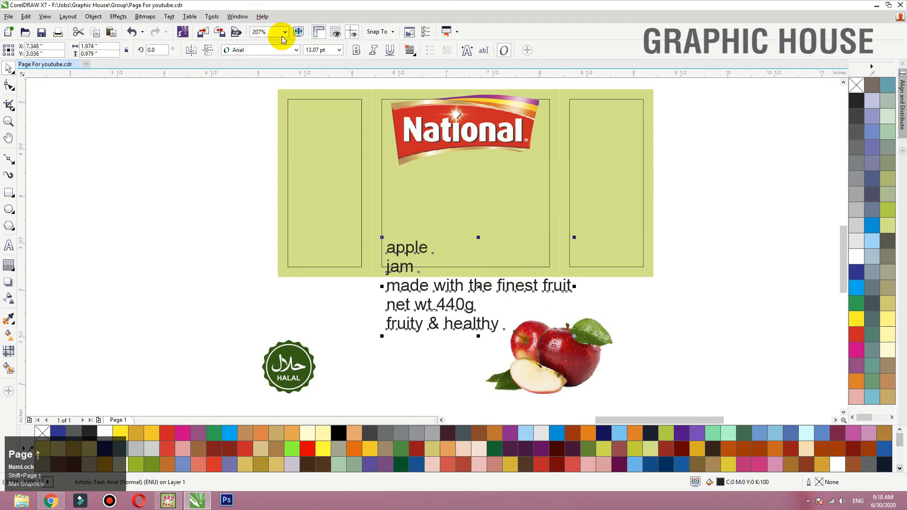
pyautogui.click(169, 17)
pyautogui.click(189, 320)
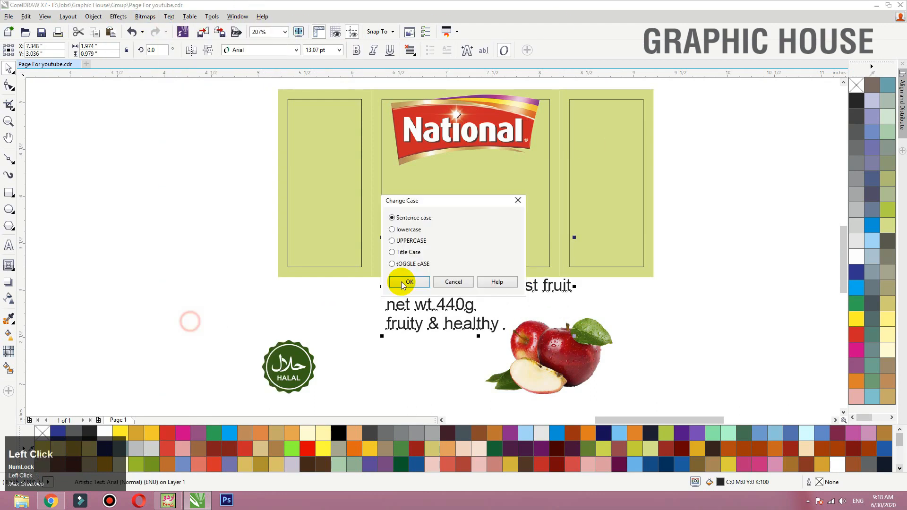
pyautogui.click(399, 251)
pyautogui.click(403, 283)
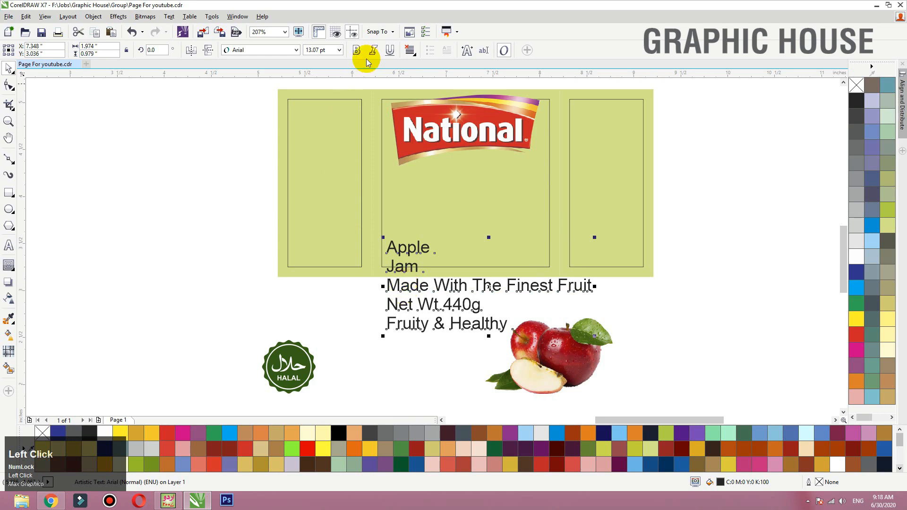
# - Set the product text to bold Helvetica LT Std Cond and move it toward the left panel
pyautogui.click(267, 50)
pyautogui.click(268, 85)
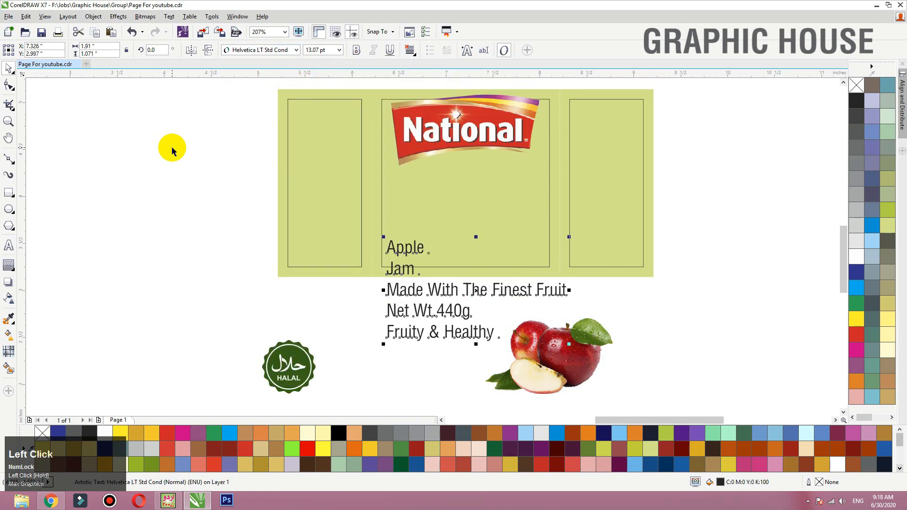
pyautogui.click(357, 54)
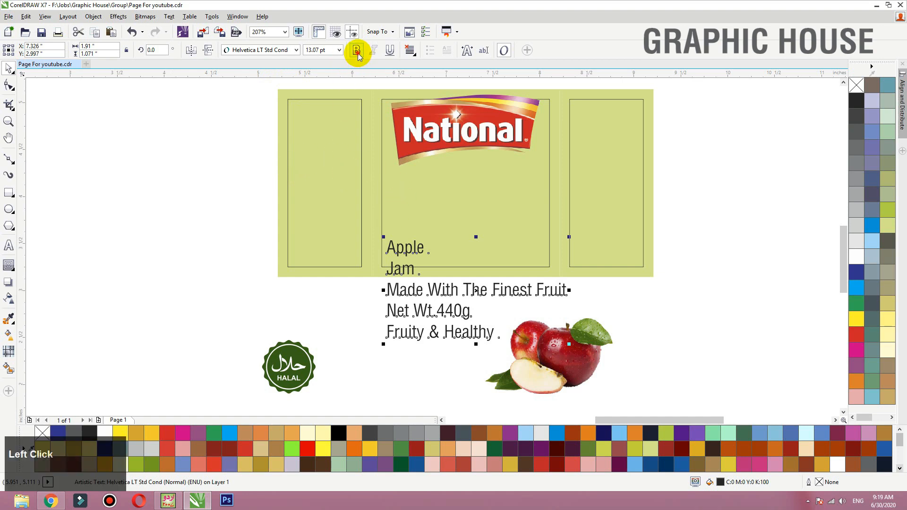
pyautogui.moveTo(478, 291); pyautogui.dragTo(322, 298)
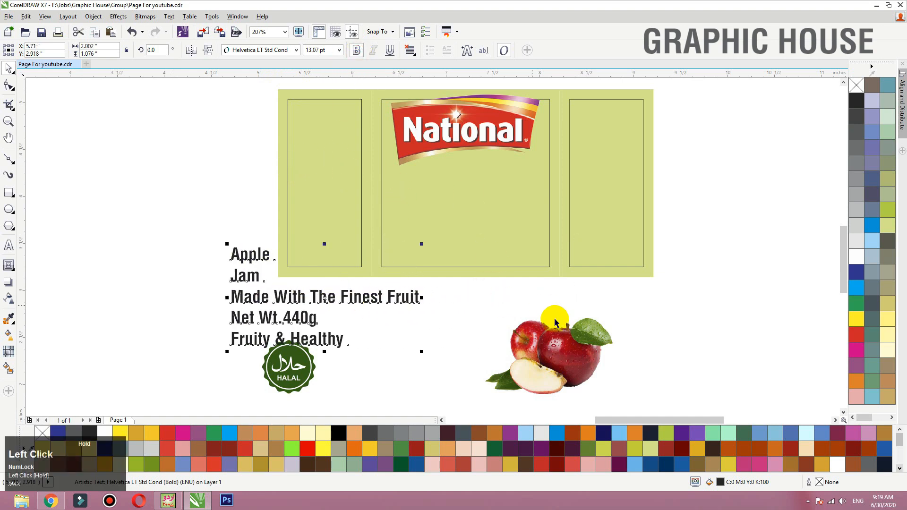
# - Bring the apple picture to the front and scale it down into the lower left corner of the middle panel
pyautogui.moveTo(555, 344); pyautogui.dragTo(457, 213)
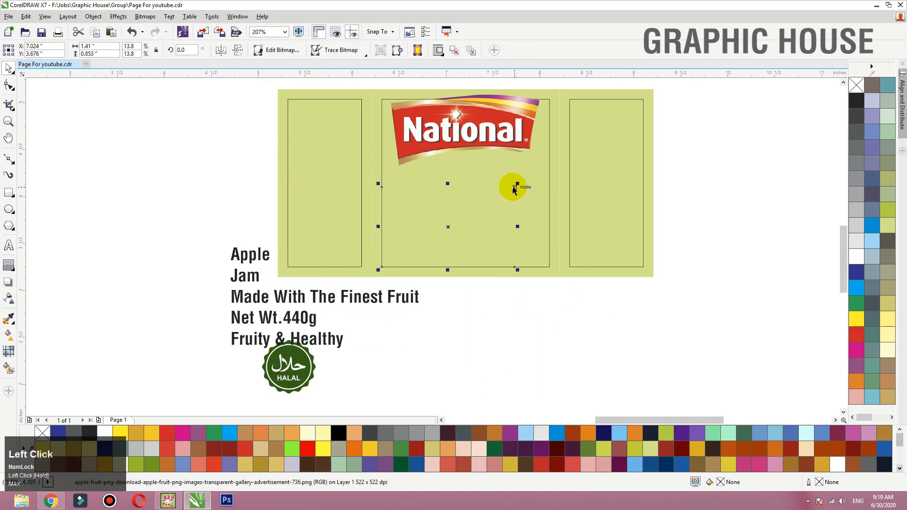
pyautogui.hotkey('shift', 'pageup')
pyautogui.moveTo(517, 184); pyautogui.dragTo(485, 196)
pyautogui.moveTo(463, 216); pyautogui.dragTo(461, 218)
# - Break the product text into separate lines below the label beside the Halal badge, and place Apple and Jam on the middle panel
pyautogui.moveTo(286, 374); pyautogui.dragTo(498, 368)
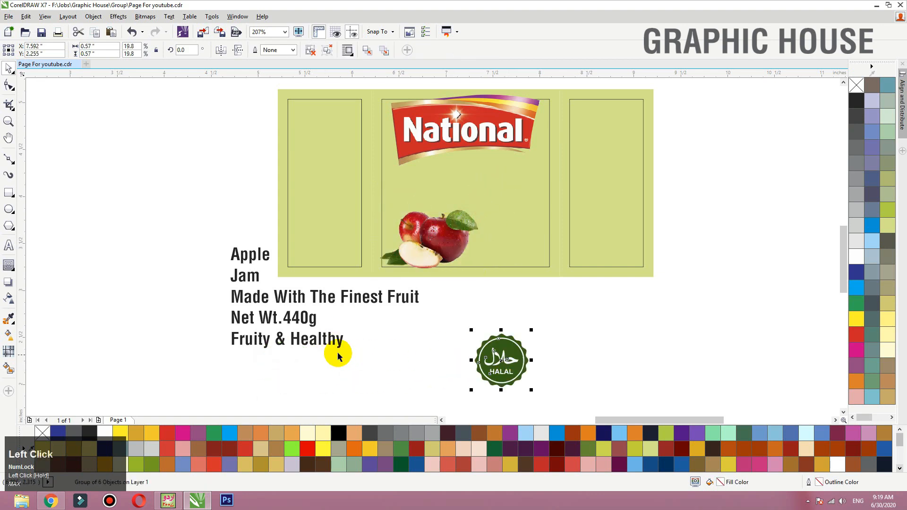
pyautogui.moveTo(336, 353)
pyautogui.mouseDown()
pyautogui.moveTo(380, 344)
pyautogui.moveTo(382, 360)
pyautogui.moveTo(615, 321)
pyautogui.mouseUp()
pyautogui.moveTo(360, 340)
pyautogui.mouseDown()
pyautogui.moveTo(471, 324)
pyautogui.moveTo(571, 289)
pyautogui.moveTo(610, 366)
pyautogui.mouseUp()
pyautogui.moveTo(366, 320); pyautogui.dragTo(364, 346)
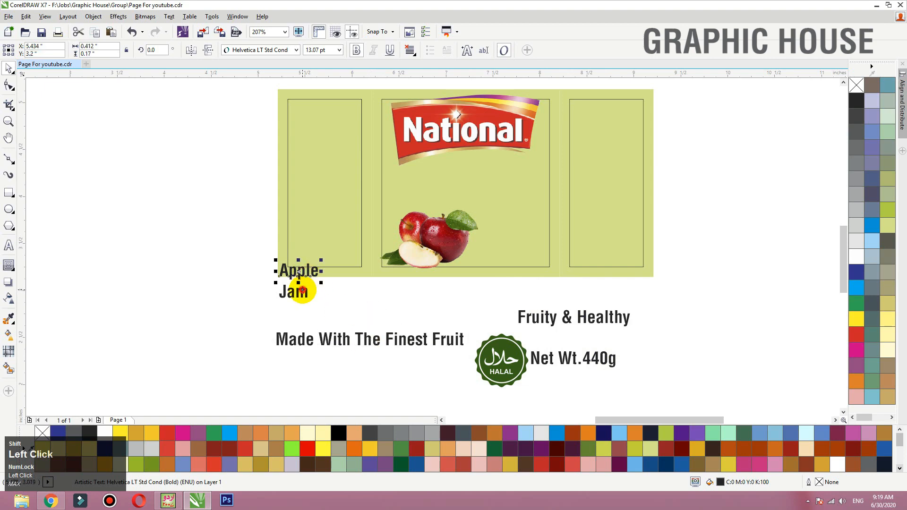
pyautogui.moveTo(303, 289); pyautogui.dragTo(472, 195)
# - Centre the National logo horizontally on the middle panel and scale it down to about 0.82 inch wide
pyautogui.click(428, 155)
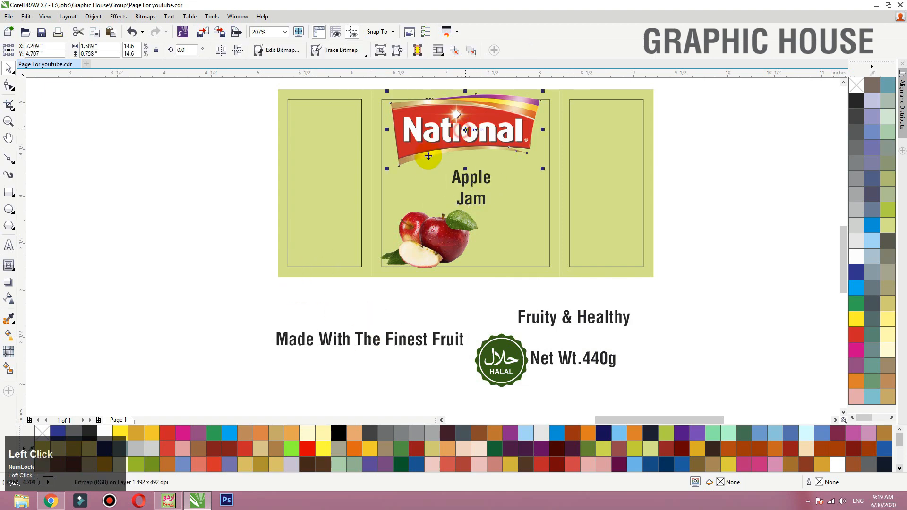
pyautogui.press('F3')
pyautogui.moveTo(614, 122); pyautogui.dragTo(472, 151)
pyautogui.keyDown('shift'); pyautogui.click(480, 123); pyautogui.keyUp('shift')
pyautogui.press('c')
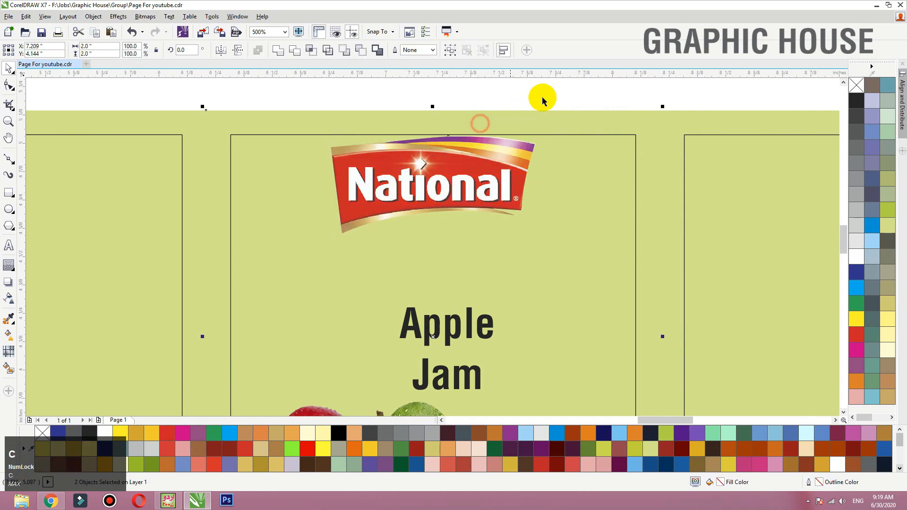
pyautogui.click(538, 100)
pyautogui.click(530, 150)
pyautogui.moveTo(538, 133); pyautogui.dragTo(528, 129)
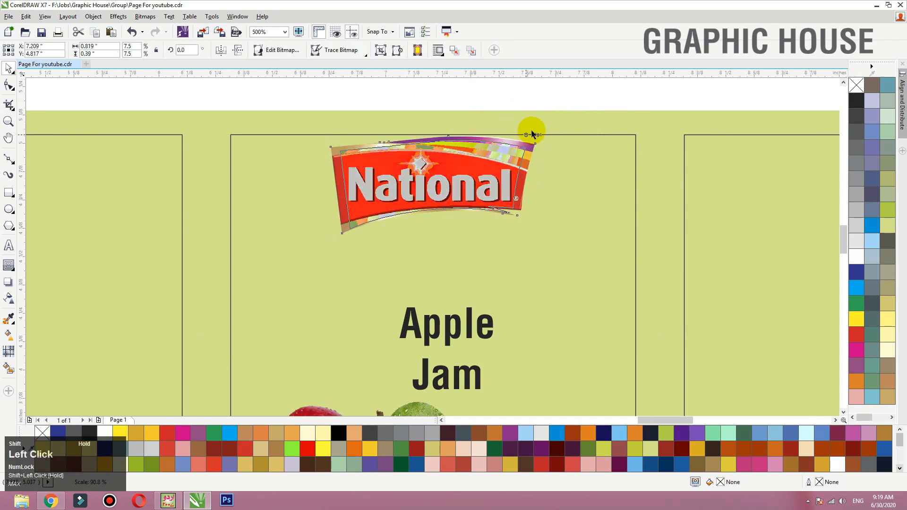
# - Fill the middle panel with green (C100 M0 Y100 K0) and scale its apple picture to about 0.84 inch wide
pyautogui.click(538, 114)
pyautogui.hotkey('shift', 'F2')
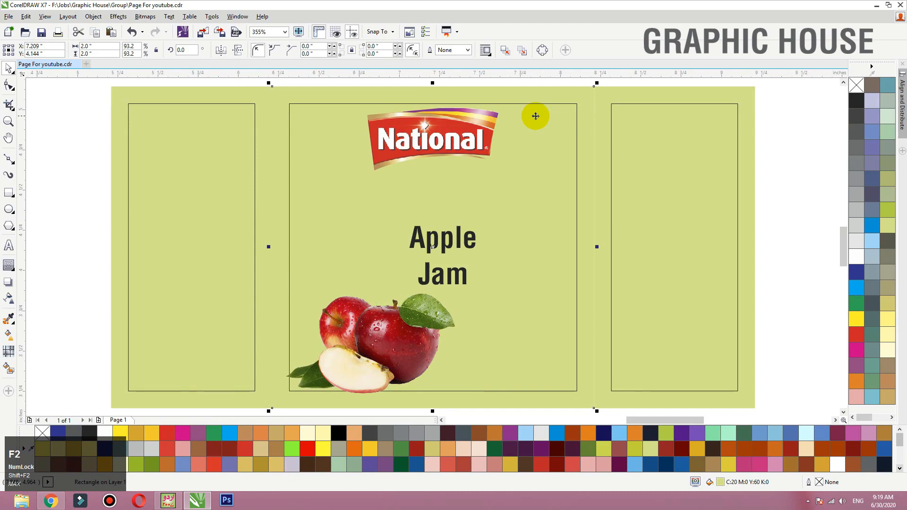
pyautogui.click(857, 303)
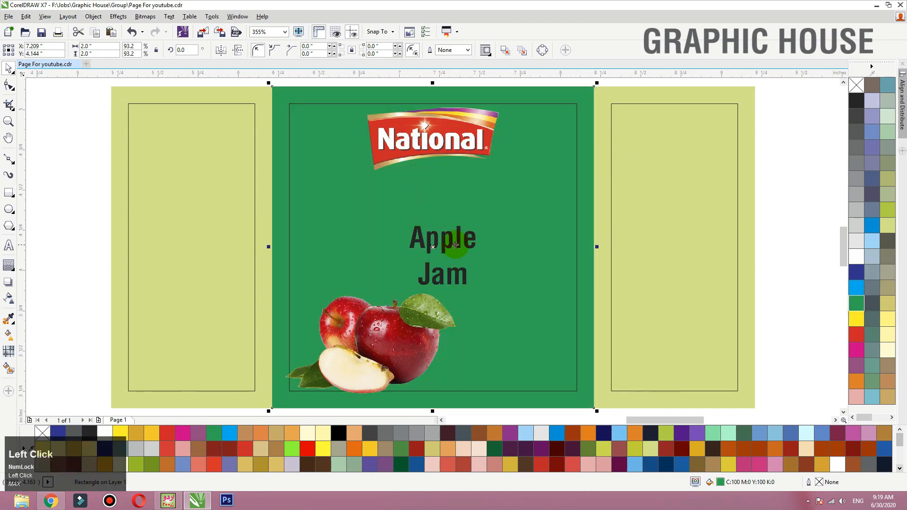
pyautogui.moveTo(418, 308); pyautogui.dragTo(409, 313)
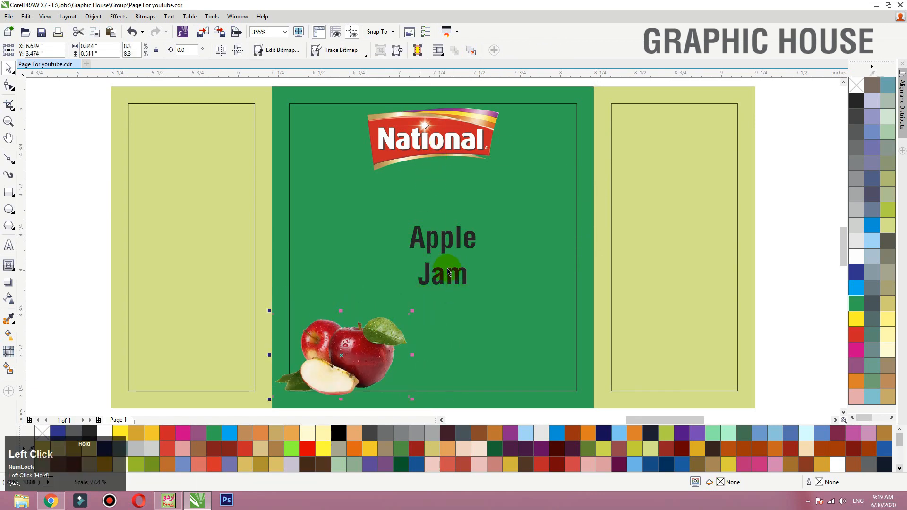
# - Move the Apple and Jam text together from the middle panel onto the right panel
pyautogui.click(446, 267)
pyautogui.click(440, 273)
pyautogui.keyDown('shift'); pyautogui.click(445, 244); pyautogui.keyUp('shift')
pyautogui.press('c')
pyautogui.moveTo(467, 244); pyautogui.dragTo(720, 244)
pyautogui.click(91, 247)
# - Draw a circle about 1.14 inch in diameter and centre it horizontally and vertically on the middle panel
pyautogui.click(9, 209)
pyautogui.moveTo(350, 178); pyautogui.dragTo(533, 352)
pyautogui.press('space')
pyautogui.keyDown('shift'); pyautogui.click(551, 200); pyautogui.keyUp('shift')
pyautogui.press('c')
pyautogui.press('e')
pyautogui.click(760, 168)
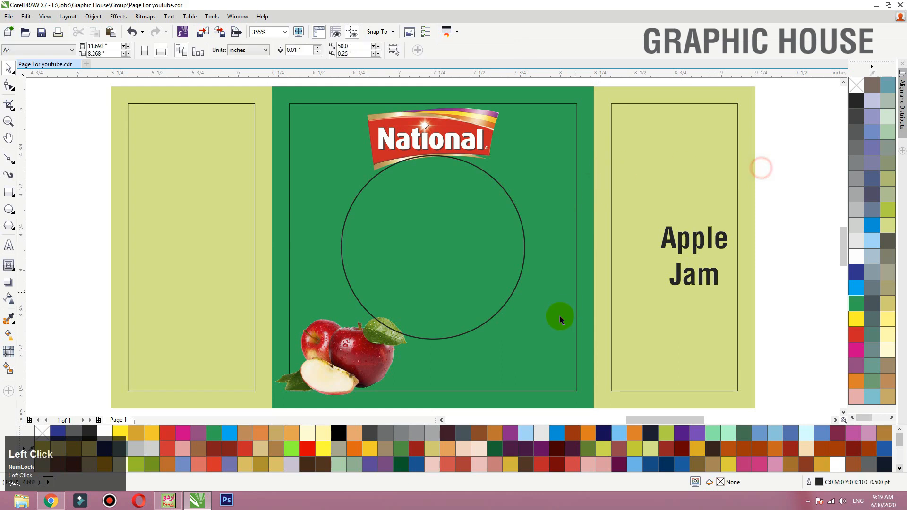
# - Add an inner contour offset about 0.061 inch to the circle and break the contour apart
pyautogui.click(524, 247)
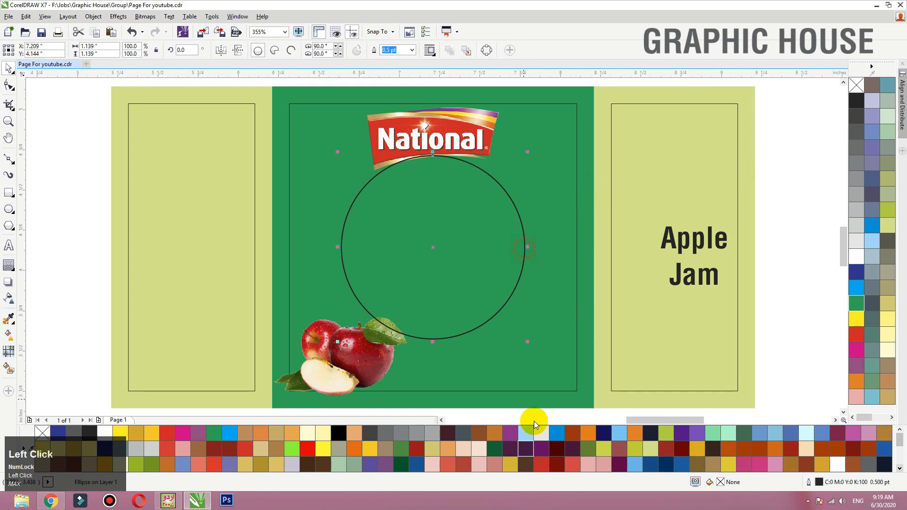
pyautogui.click(15, 267)
pyautogui.moveTo(345, 222); pyautogui.dragTo(351, 227)
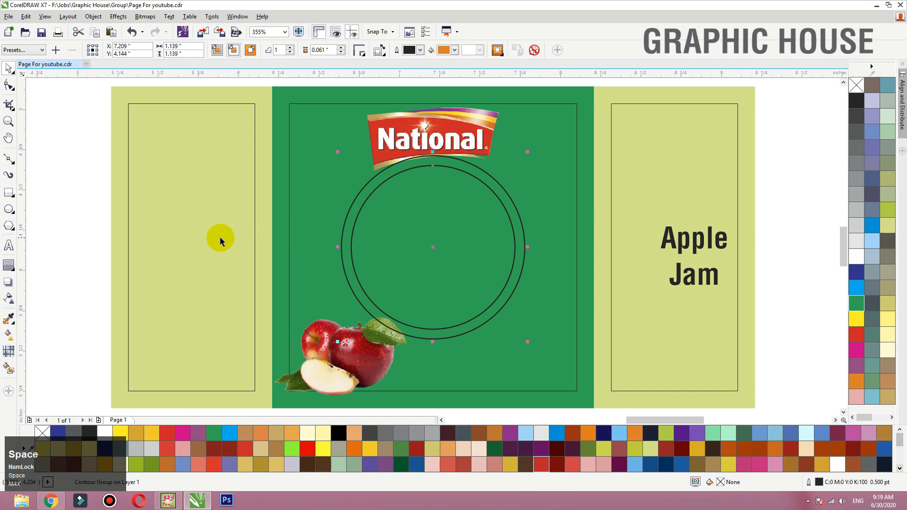
pyautogui.hotkey('ctrl', 'k')
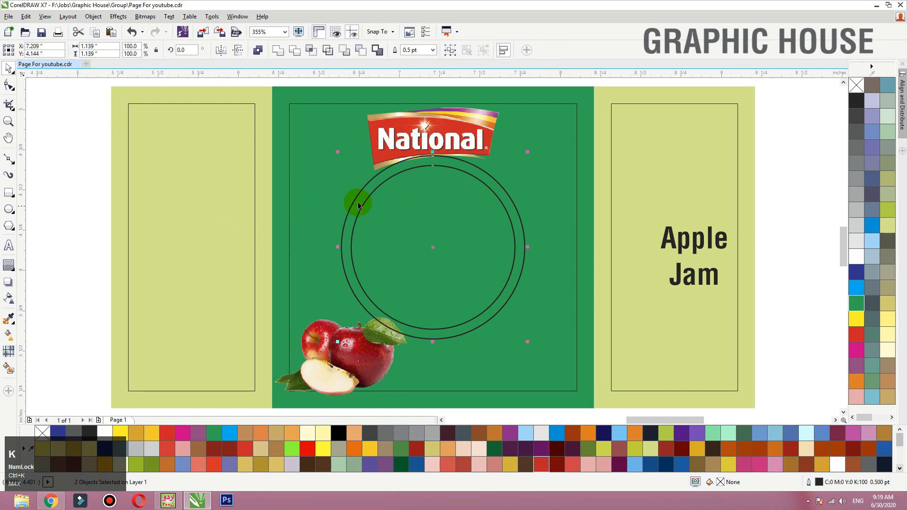
# - Combine the two concentric circles into a ring with white fill and no outline
pyautogui.click(259, 50)
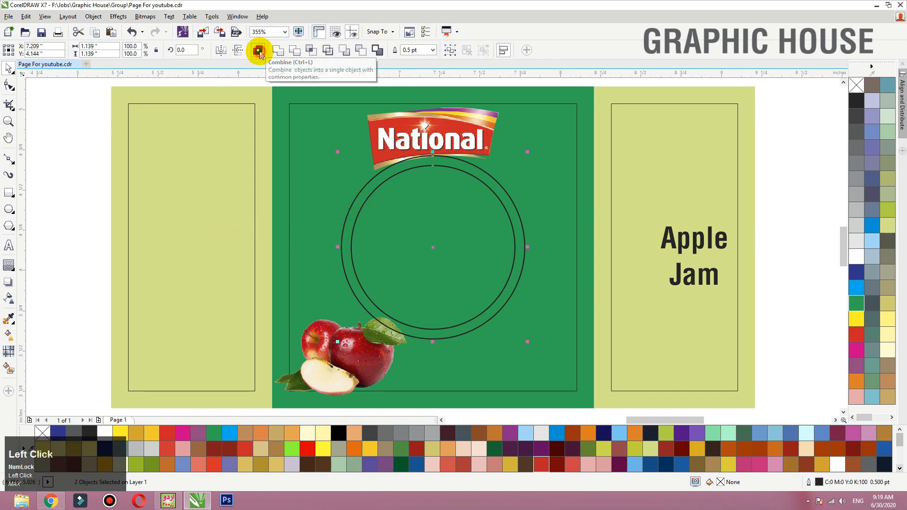
pyautogui.click(856, 257)
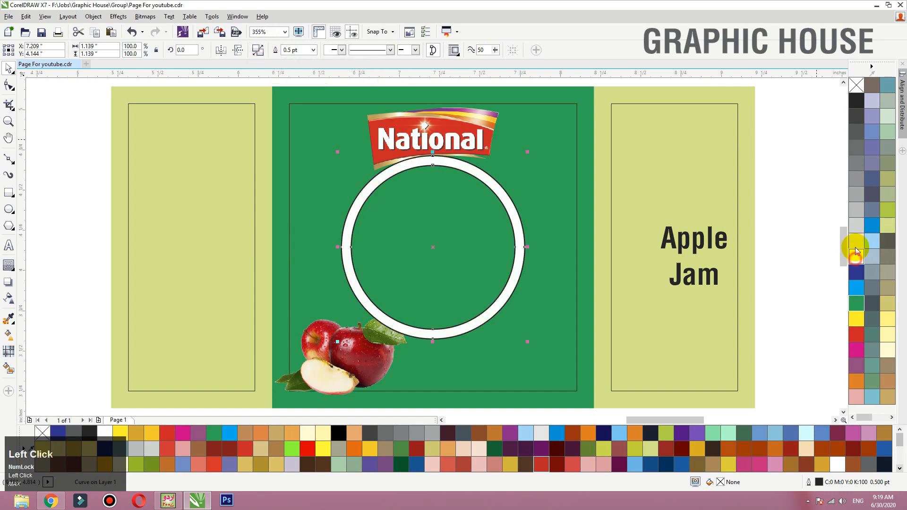
pyautogui.rightClick(856, 85)
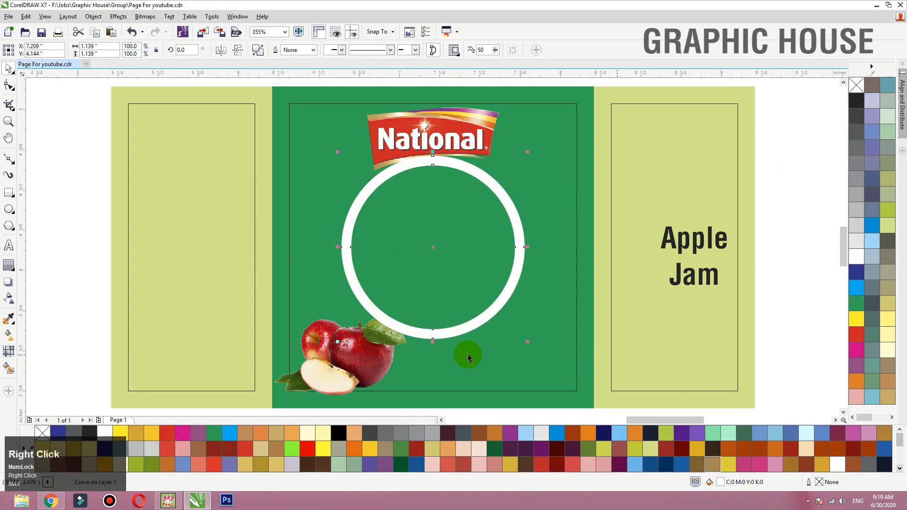
# - Duplicate the white ring toward the right panel and break the copy apart into two circles
pyautogui.click(517, 239)
pyautogui.moveTo(518, 239); pyautogui.dragTo(619, 234)
pyautogui.rightClick(619, 234)
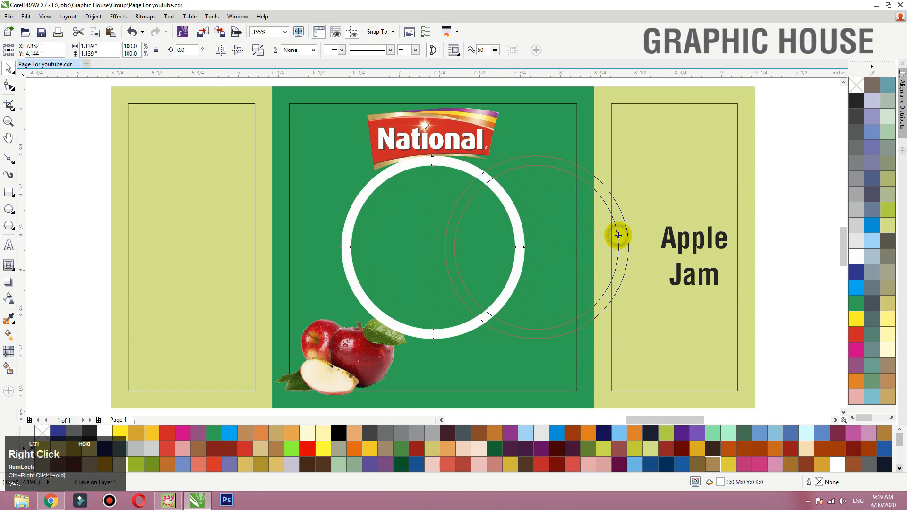
pyautogui.click(258, 51)
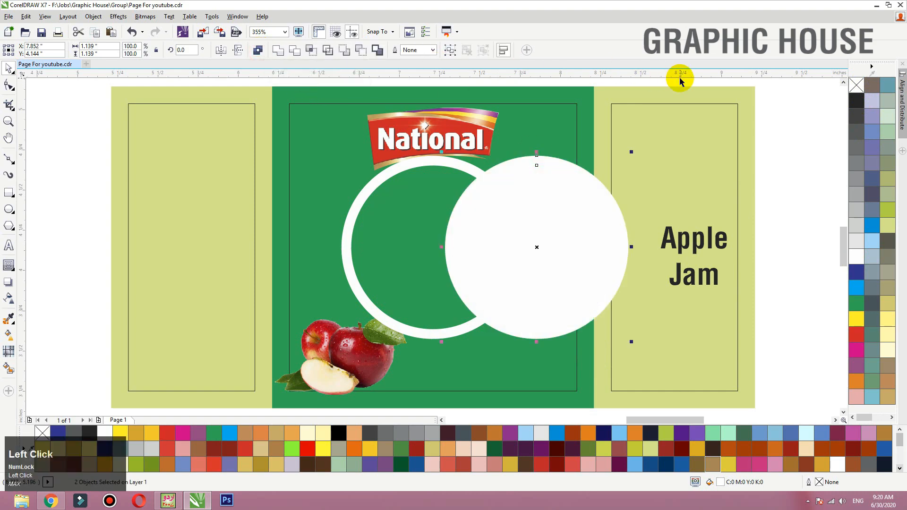
pyautogui.click(700, 80)
# - Delete the copy's larger outer circle and fill the remaining inner circle with light blue (C40 M0 Y0 K0)
pyautogui.moveTo(585, 173); pyautogui.dragTo(668, 164)
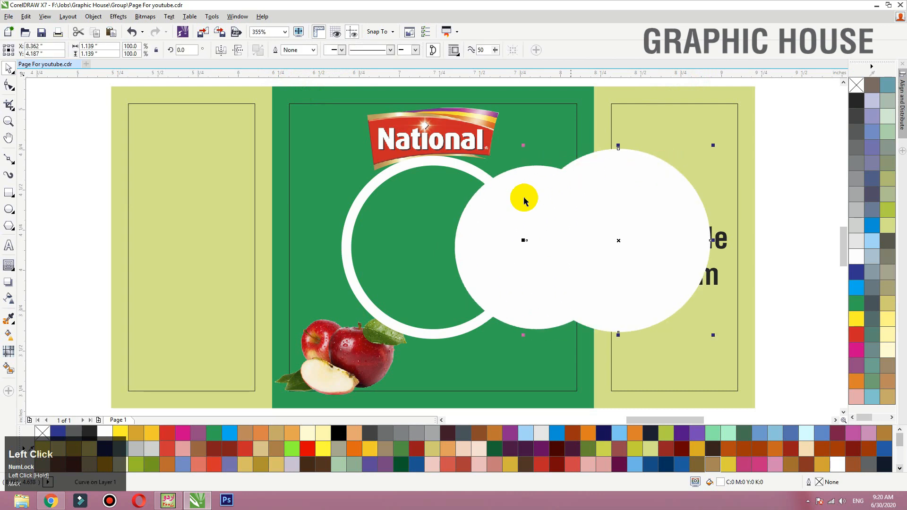
pyautogui.press('Delete')
pyautogui.click(522, 188)
pyautogui.click(872, 241)
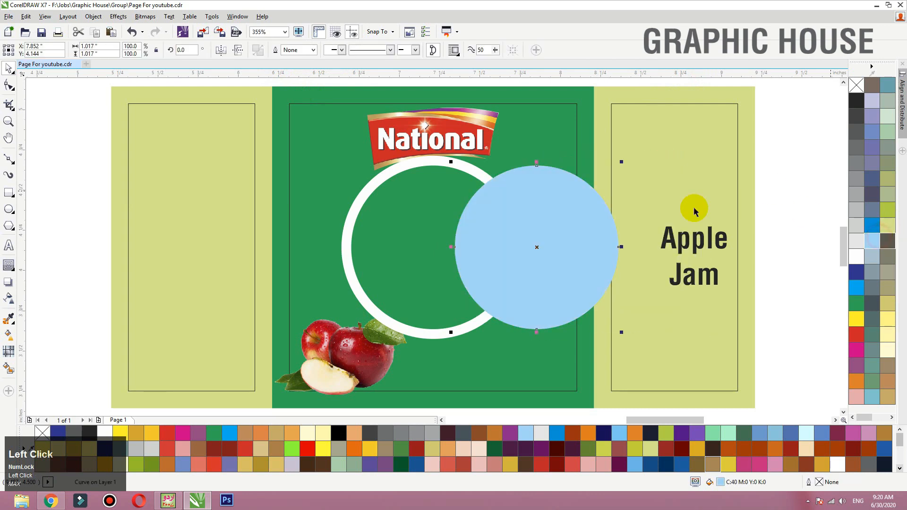
# - Center the light blue circle inside the white ring horizontally and vertically
pyautogui.keyDown('shift'); pyautogui.click(450, 178); pyautogui.keyUp('shift')
pyautogui.keyDown('shift'); pyautogui.click(437, 161); pyautogui.keyUp('shift')
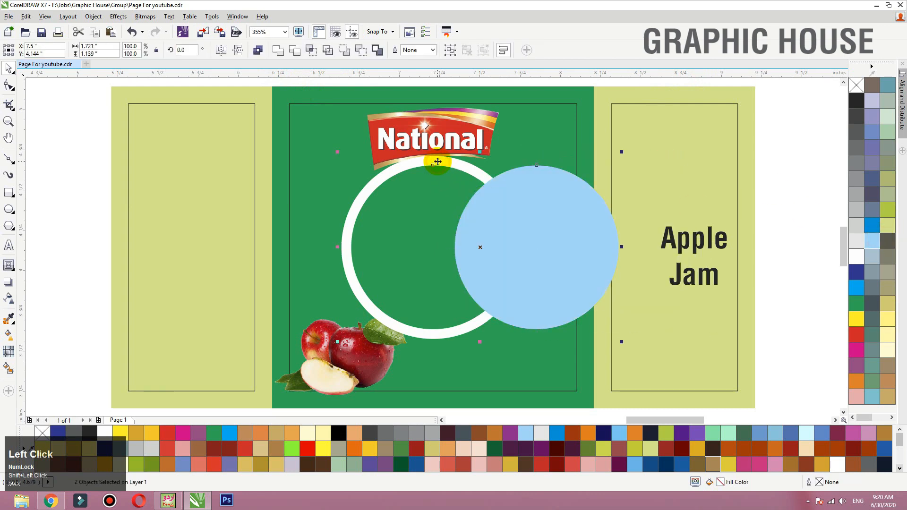
pyautogui.press('c')
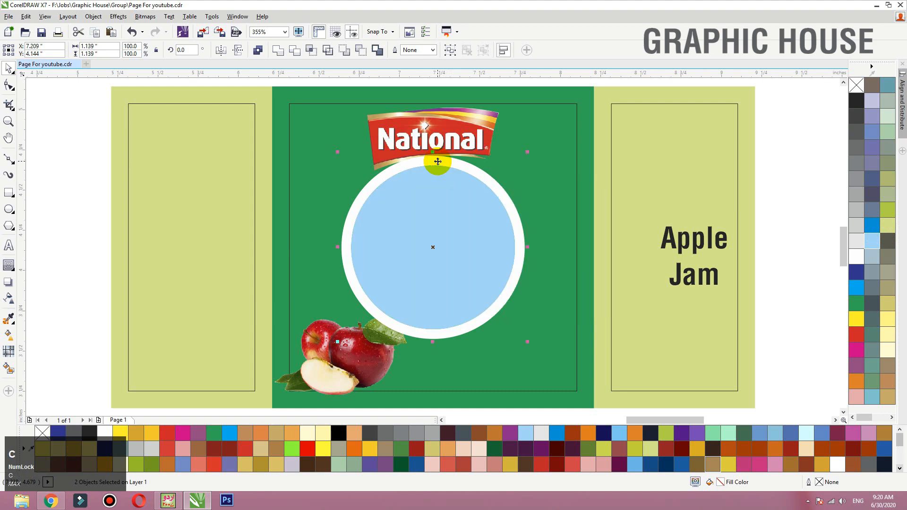
pyautogui.click(787, 170)
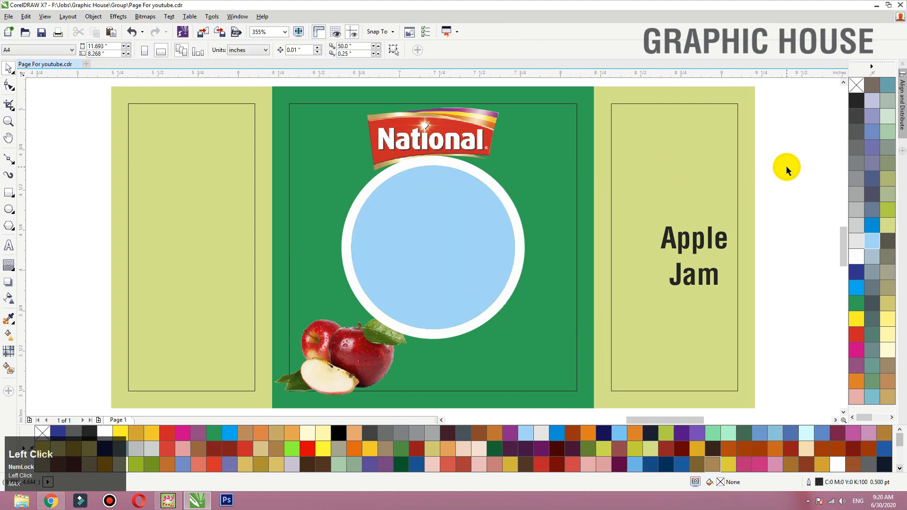
# - Draw a rectangle about 1.459 by 0.426 inches across the circular badge
pyautogui.click(9, 192)
pyautogui.moveTo(315, 203); pyautogui.dragTo(549, 272)
pyautogui.press('space')
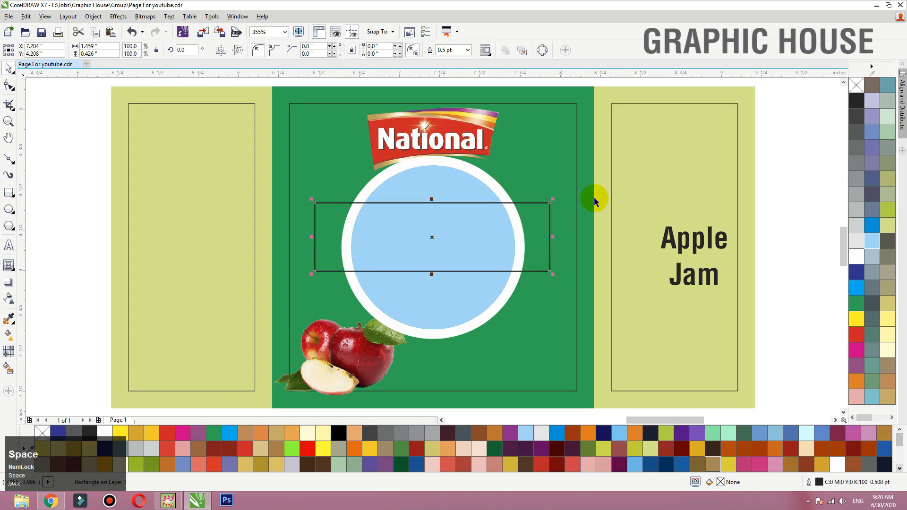
# - Convert the rectangle to curves and bend its upper and lower edges upward into matching arches
pyautogui.click(10, 85)
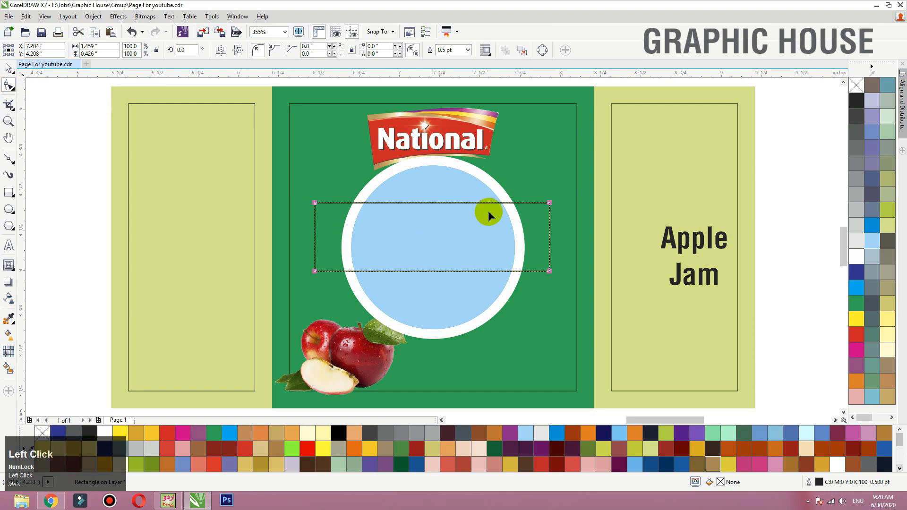
pyautogui.click(541, 51)
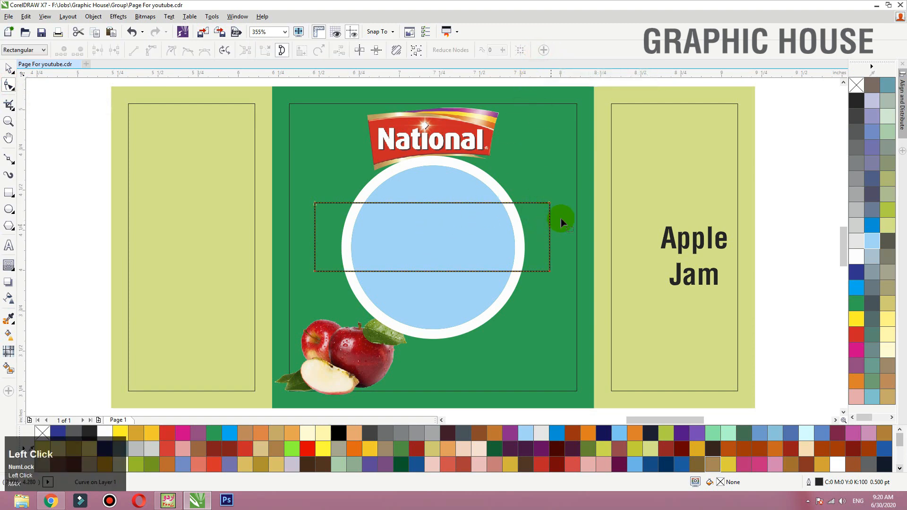
pyautogui.moveTo(307, 291); pyautogui.dragTo(300, 282)
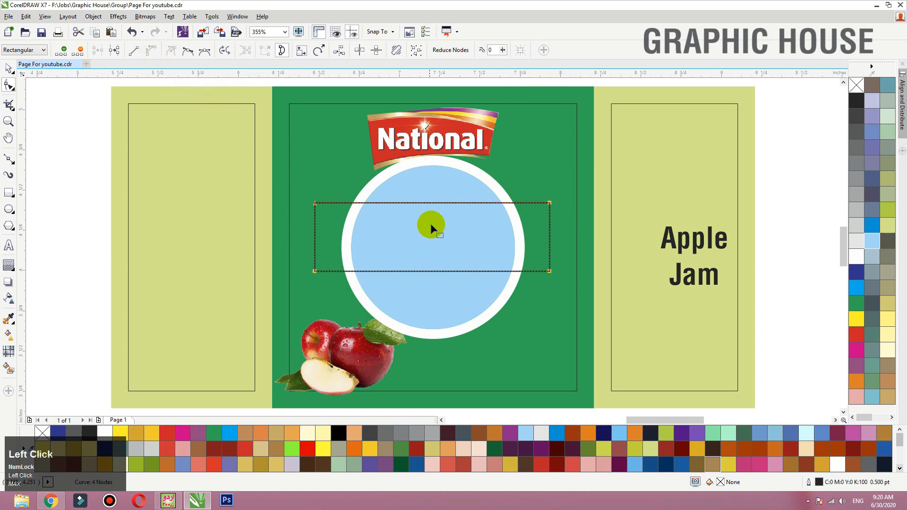
pyautogui.moveTo(434, 203); pyautogui.dragTo(433, 255)
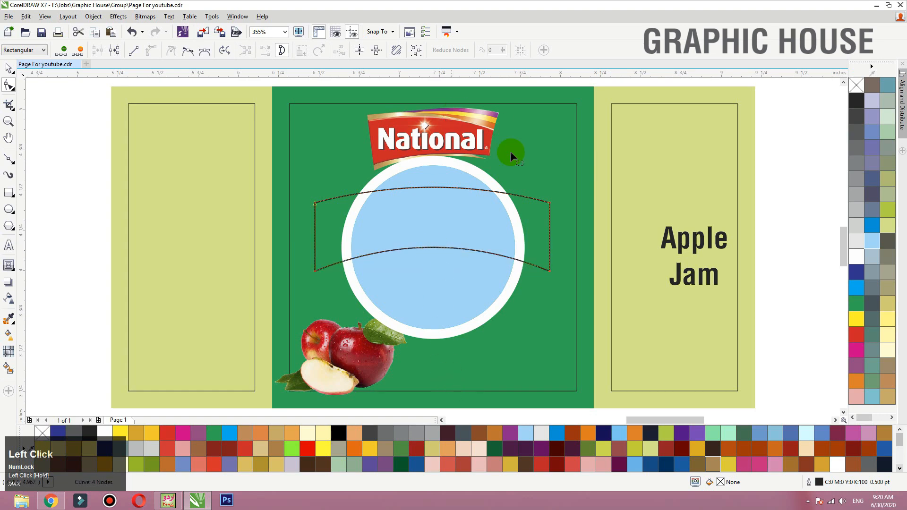
# - Move both ends of the arched banner inward to about 1.368 inches wide and center it horizontally on the light blue circle
pyautogui.moveTo(315, 273); pyautogui.dragTo(321, 274)
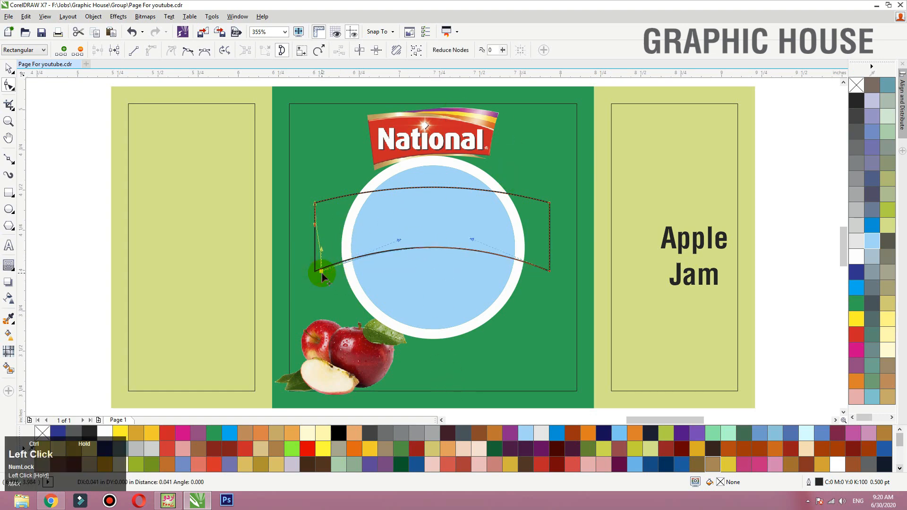
pyautogui.moveTo(304, 191); pyautogui.dragTo(319, 316)
pyautogui.moveTo(323, 271); pyautogui.dragTo(323, 271)
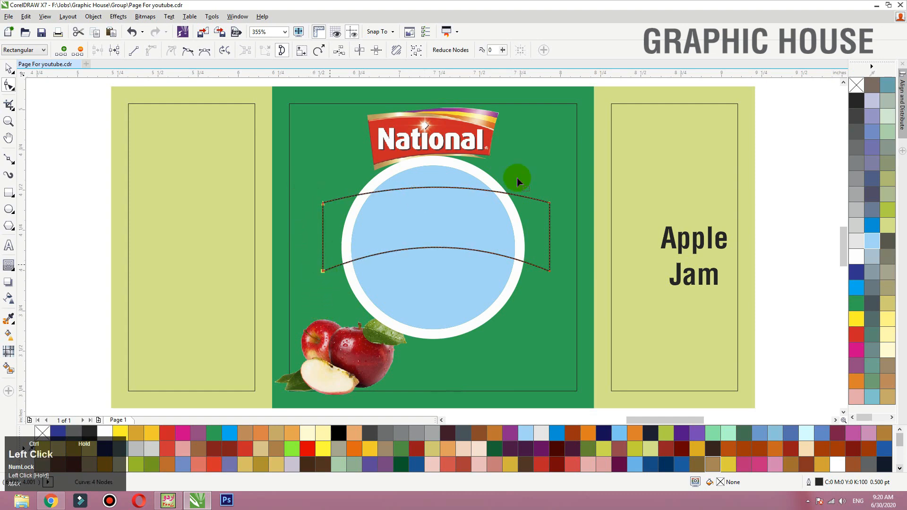
pyautogui.moveTo(548, 274); pyautogui.dragTo(542, 271)
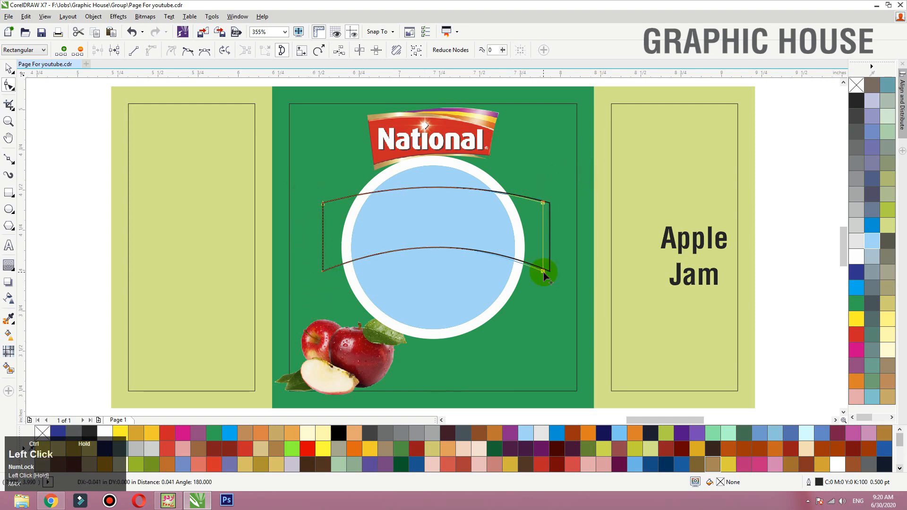
pyautogui.press('space')
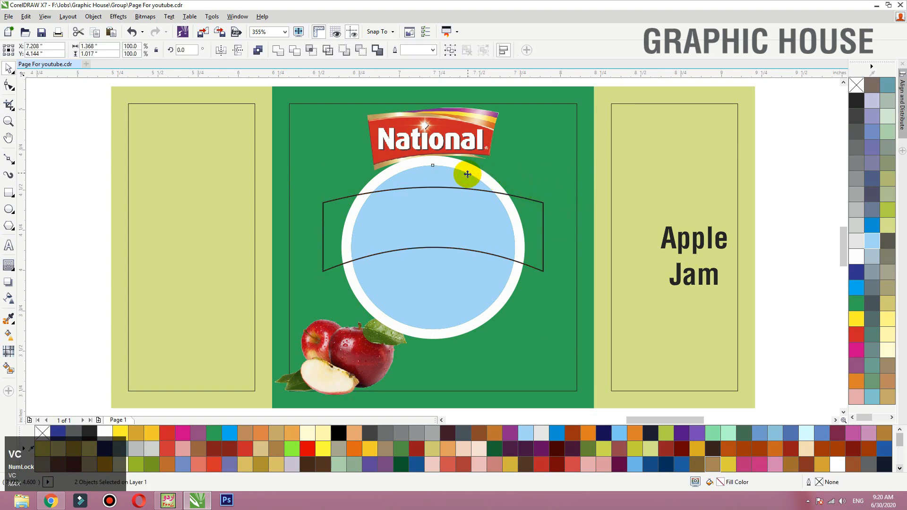
pyautogui.click(552, 80)
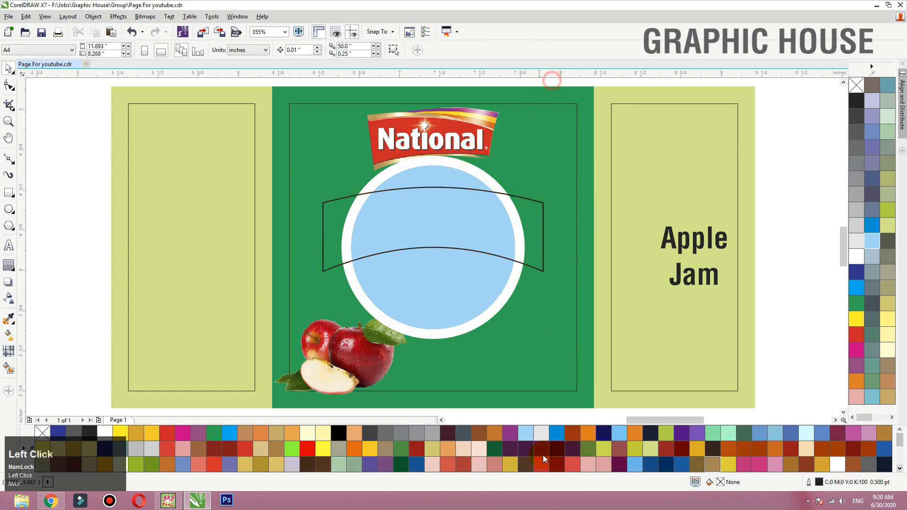
# - Scale down and reposition the arched banner, and shrink it together with the badge circles to about 1.119 by 1.031 inches overall
pyautogui.click(544, 207)
pyautogui.moveTo(544, 185); pyautogui.dragTo(529, 177)
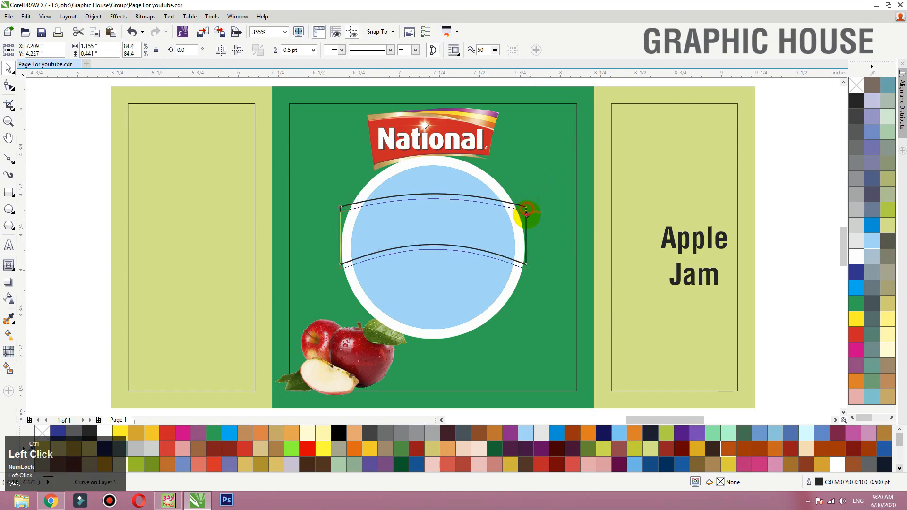
pyautogui.moveTo(531, 236); pyautogui.dragTo(539, 239)
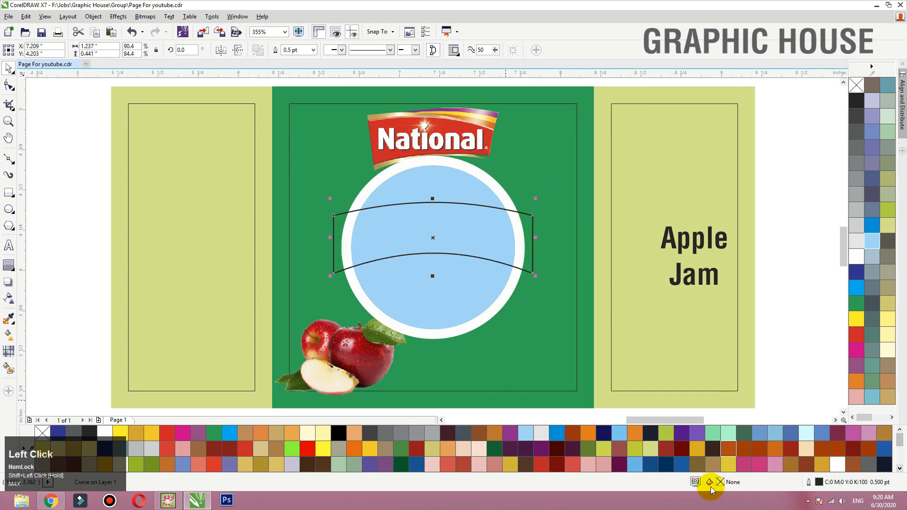
pyautogui.keyDown('shift'); pyautogui.click(456, 170); pyautogui.keyUp('shift')
pyautogui.moveTo(528, 152); pyautogui.dragTo(478, 203)
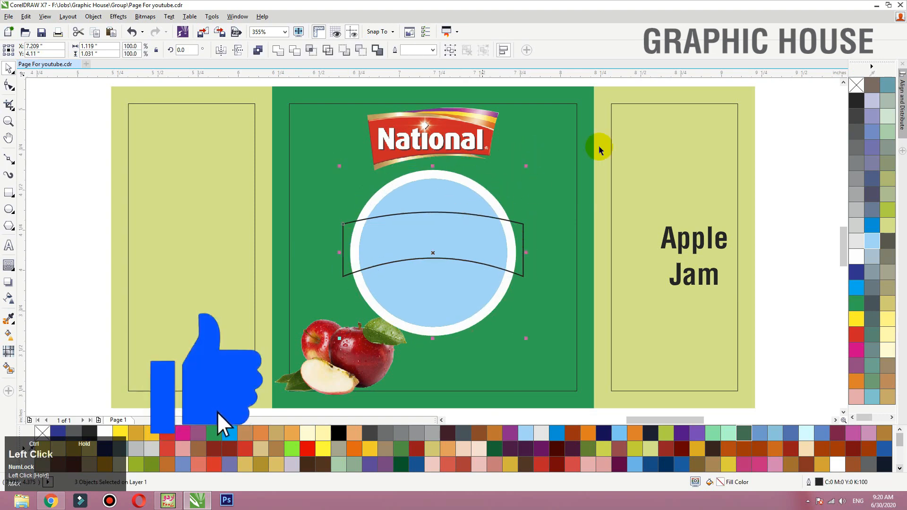
# - Enlarge the apples image proportionally to about 1.024 by 0.619 inches, keeping its lower outer corner in place
pyautogui.click(609, 80)
pyautogui.keyDown('shift'); pyautogui.click(351, 346); pyautogui.keyUp('shift')
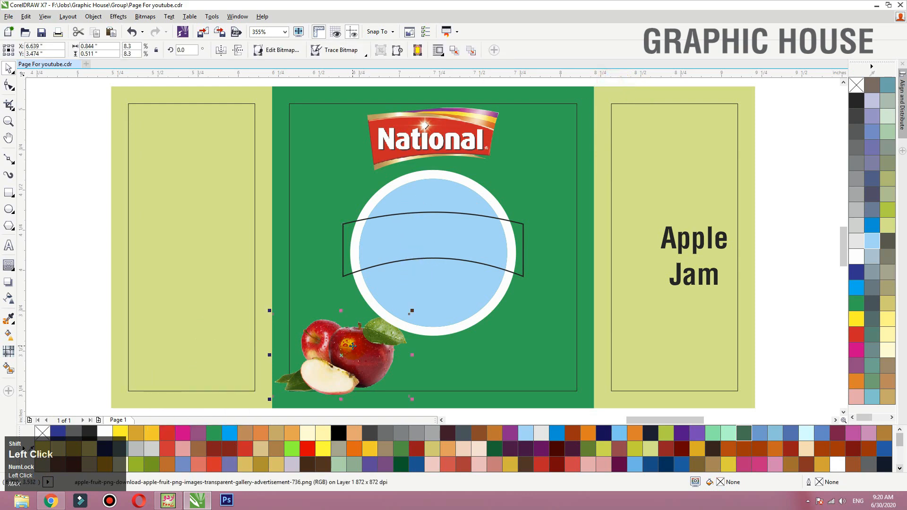
pyautogui.moveTo(412, 313); pyautogui.dragTo(441, 295)
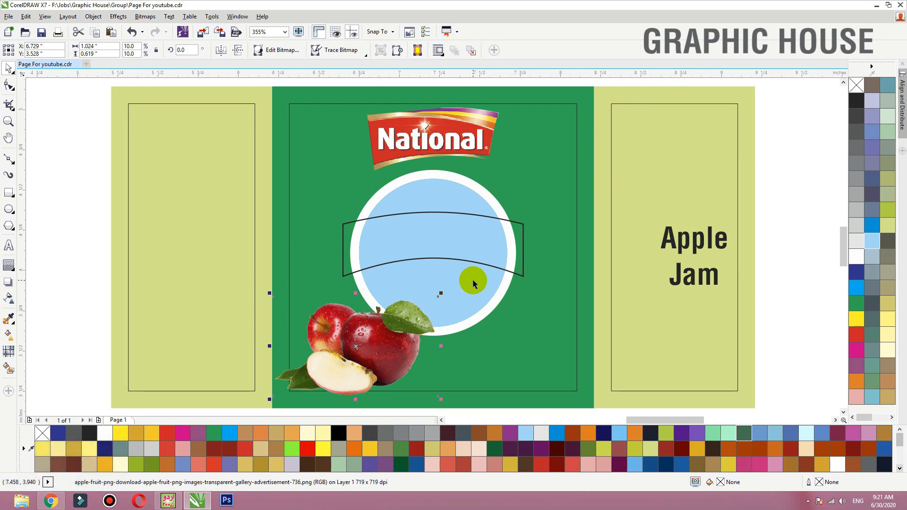
# - Add a one-step outer contour with a 0.062-inch offset to the arched banner
pyautogui.click(484, 216)
pyautogui.moveTo(553, 204); pyautogui.dragTo(617, 175)
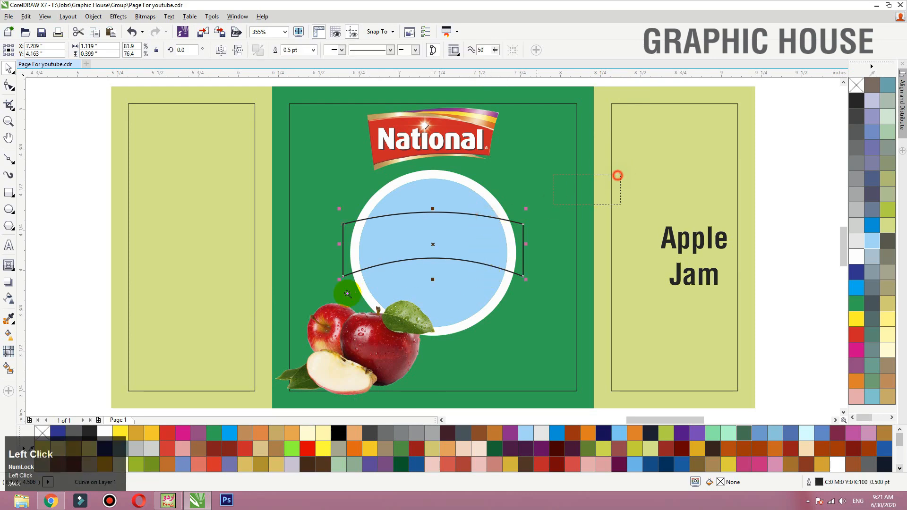
pyautogui.moveTo(347, 293); pyautogui.dragTo(265, 329)
pyautogui.click(9, 267)
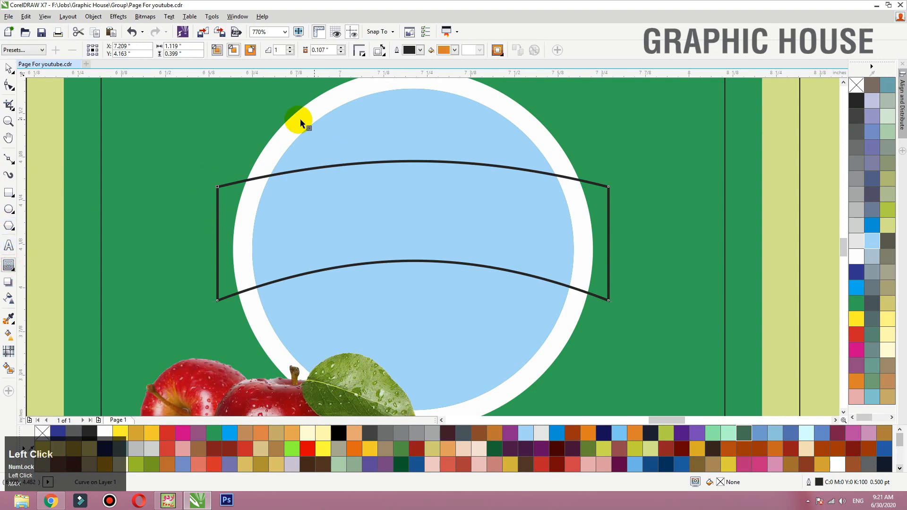
pyautogui.moveTo(274, 177); pyautogui.dragTo(242, 143)
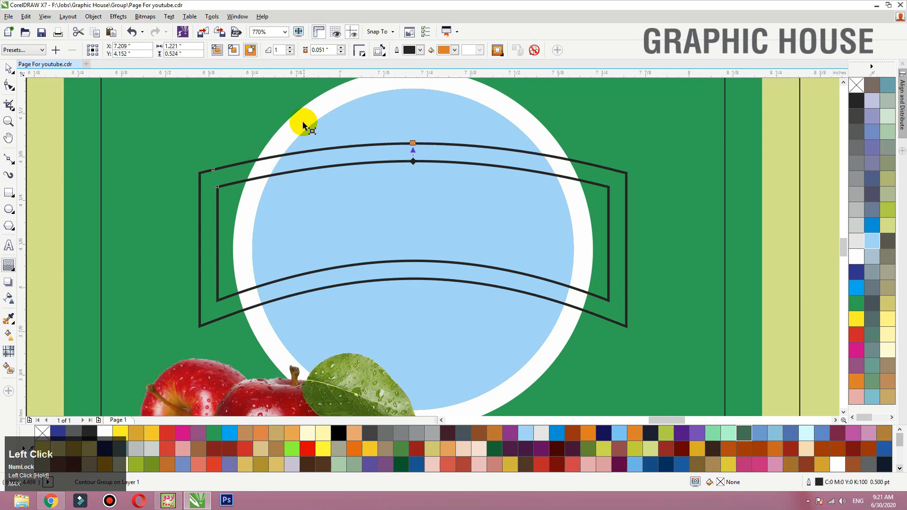
pyautogui.moveTo(412, 142); pyautogui.dragTo(416, 138)
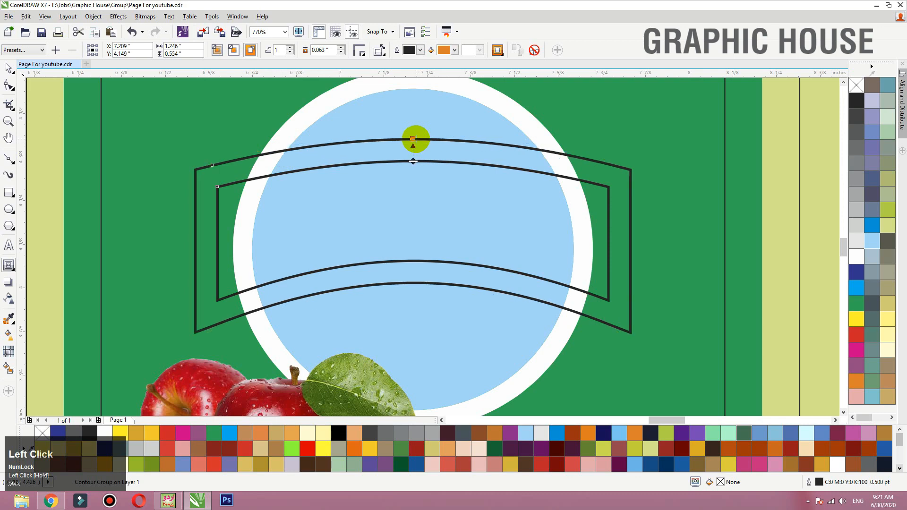
pyautogui.scroll(-1, 415, 224)
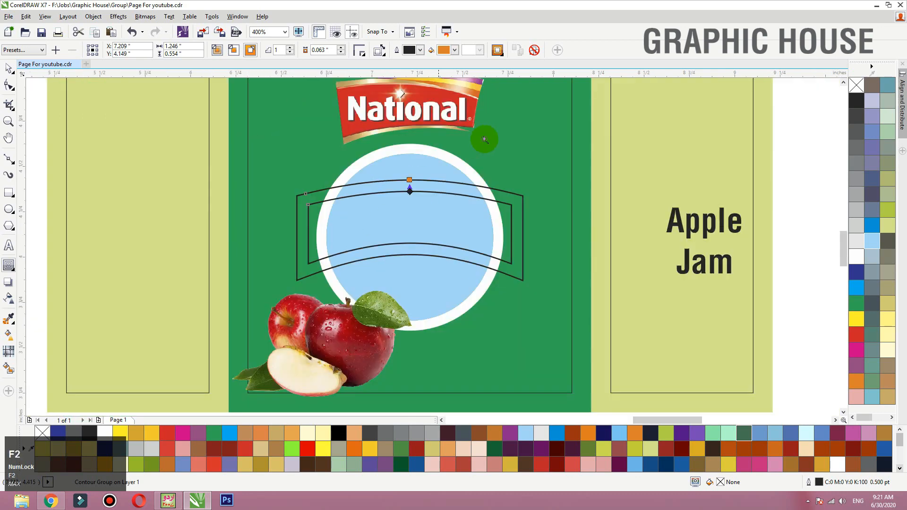
pyautogui.scroll(2, 449, 213)
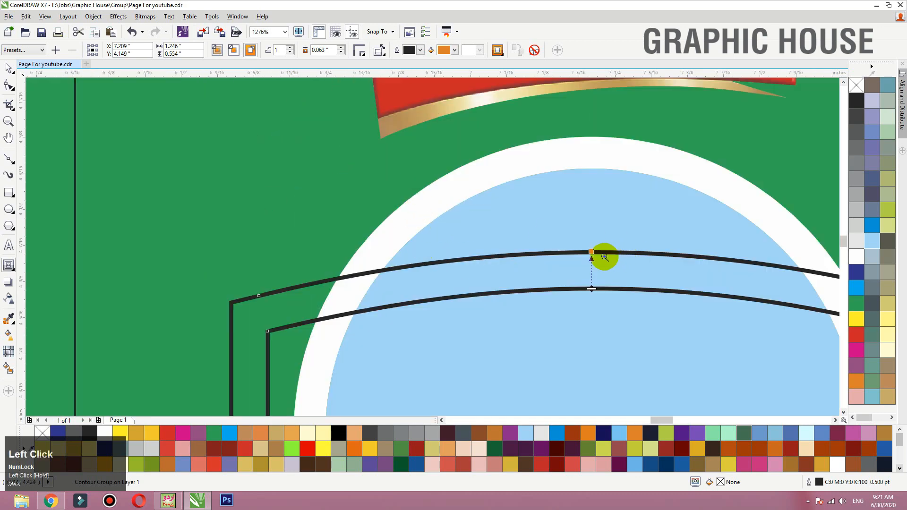
pyautogui.moveTo(591, 250); pyautogui.dragTo(591, 254)
pyautogui.press('F3')
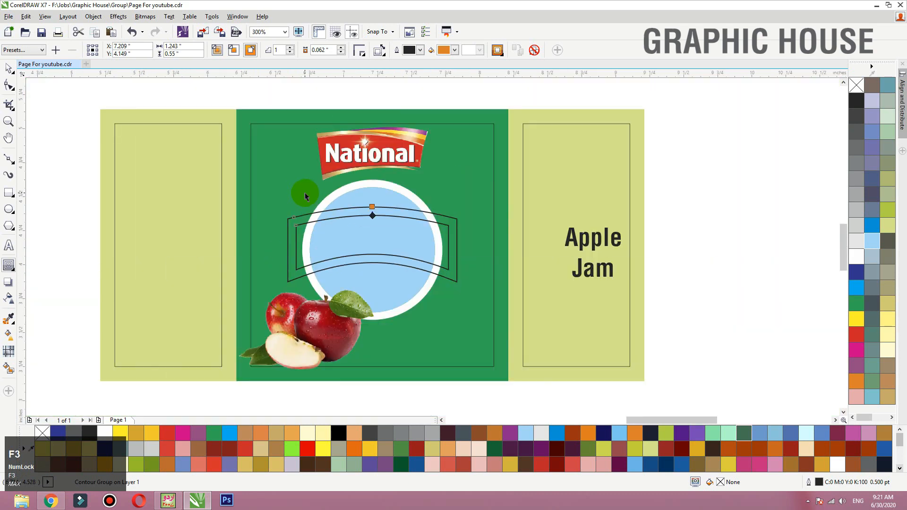
# - Break the banner contour apart and place a copy of the inner arched shape beside the label
pyautogui.click(766, 205)
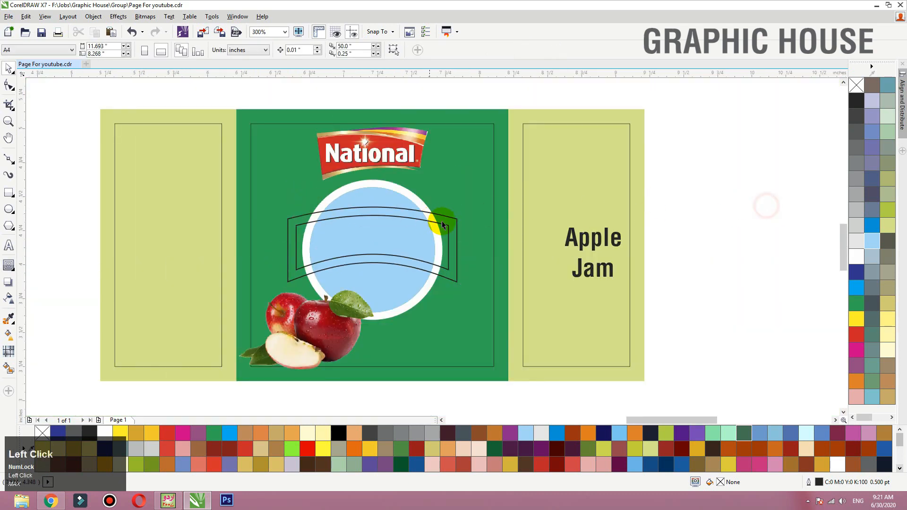
pyautogui.moveTo(447, 219); pyautogui.dragTo(771, 193)
pyautogui.rightClick(769, 196)
# - Combine the inner and outer banner shapes into a frame with red fill and no outline
pyautogui.keyDown('shift'); pyautogui.click(457, 224); pyautogui.keyUp('shift')
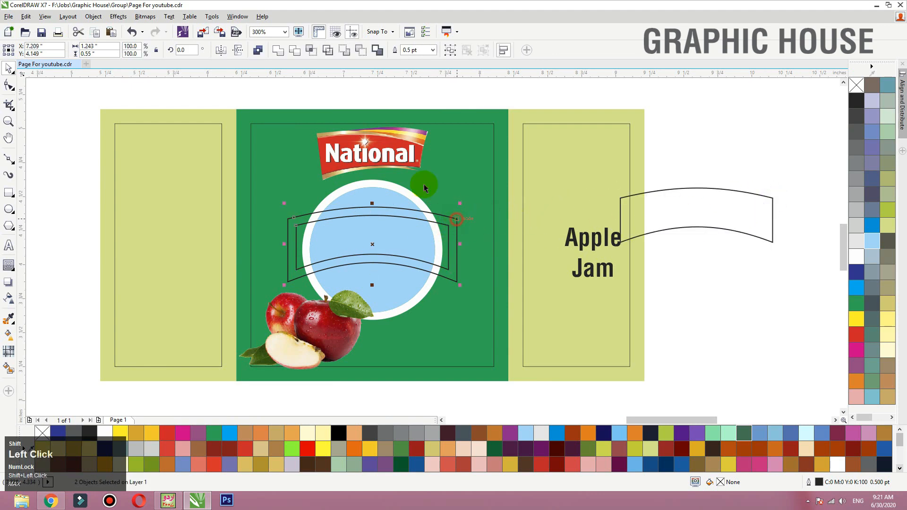
pyautogui.click(258, 53)
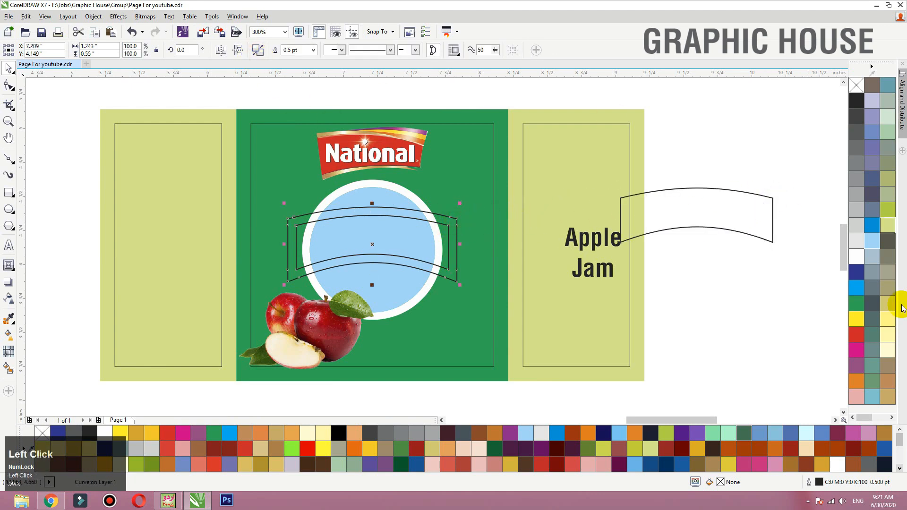
pyautogui.click(858, 307)
pyautogui.click(856, 320)
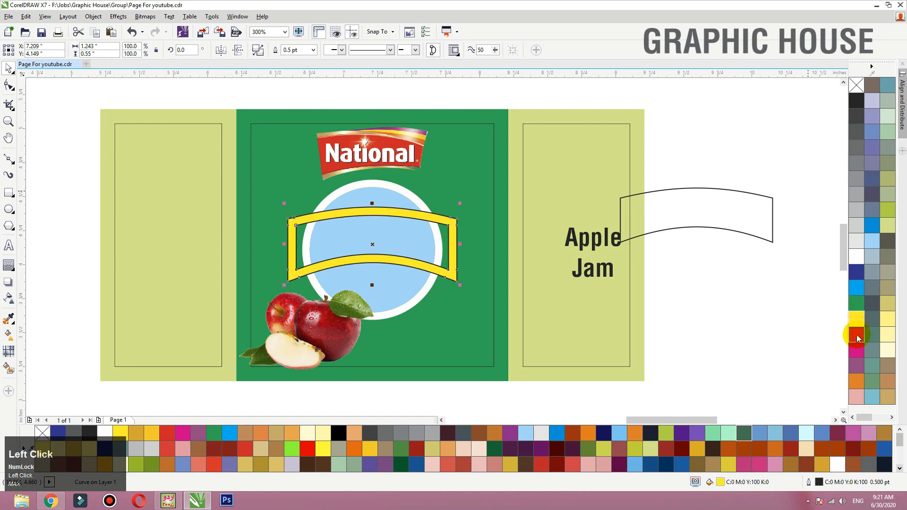
pyautogui.click(856, 334)
pyautogui.rightClick(856, 85)
# - Fill the copied arched shape with blue (C100 M100 Y0 K0) and center it on the red frame
pyautogui.click(721, 187)
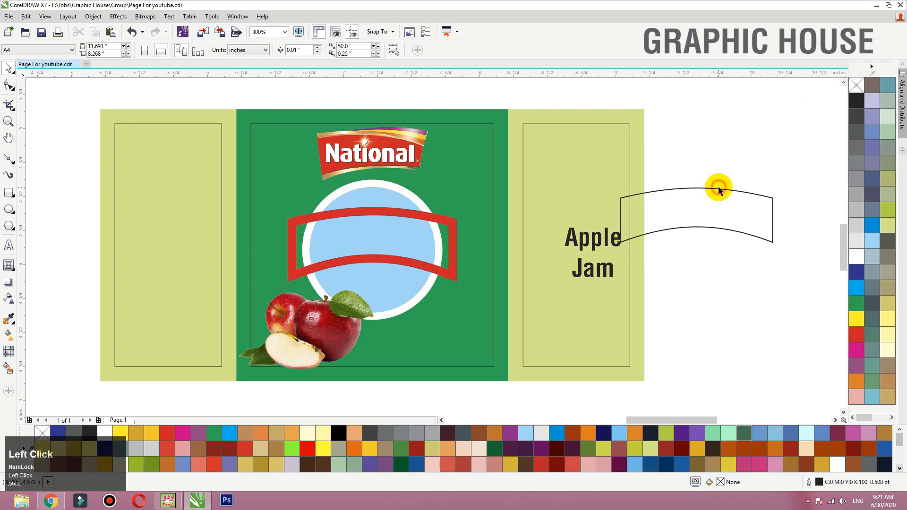
pyautogui.click(855, 273)
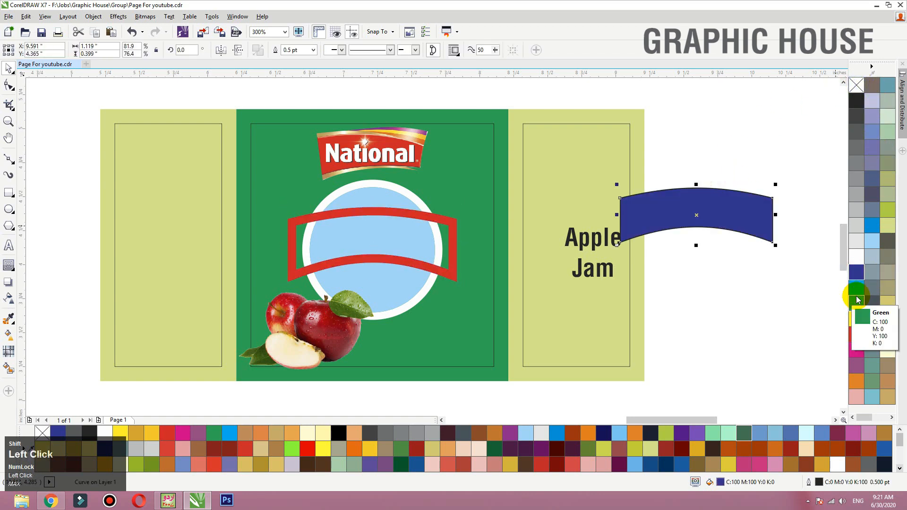
pyautogui.keyDown('shift'); pyautogui.click(410, 208); pyautogui.keyUp('shift')
pyautogui.press('c')
pyautogui.press('e')
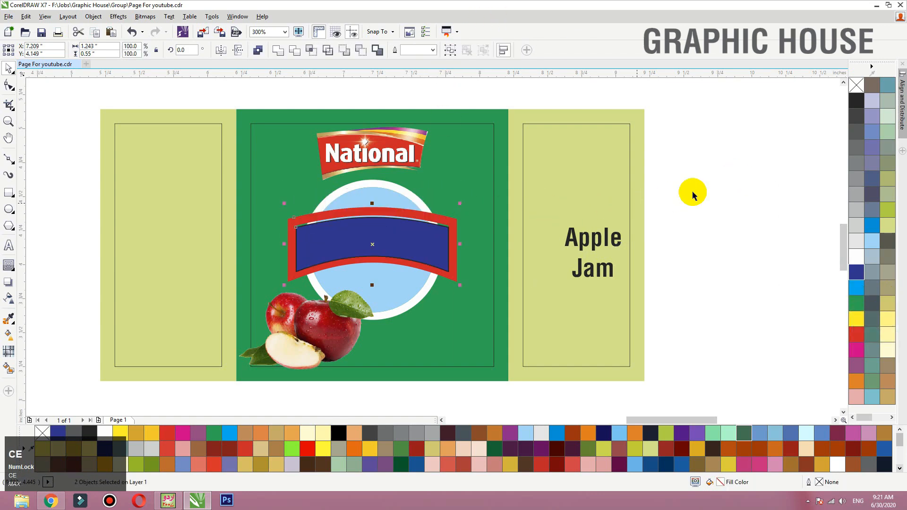
pyautogui.click(713, 186)
# - Try recentering the blue banner on the red frame and moving both up slightly, and undo the move
pyautogui.click(332, 232)
pyautogui.scroll(3, 333, 236)
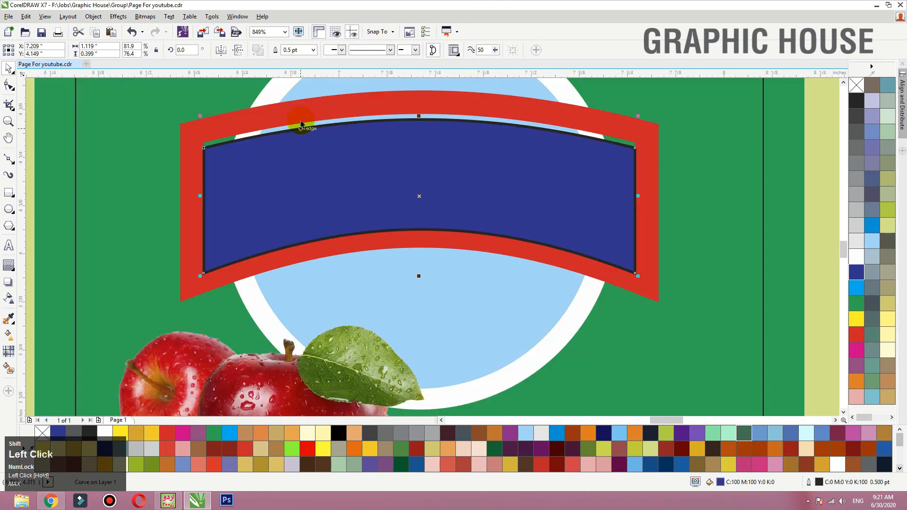
pyautogui.keyDown('shift'); pyautogui.click(303, 120); pyautogui.keyUp('shift')
pyautogui.press('c')
pyautogui.press('e')
pyautogui.click(372, 251)
pyautogui.moveTo(341, 183); pyautogui.dragTo(341, 180)
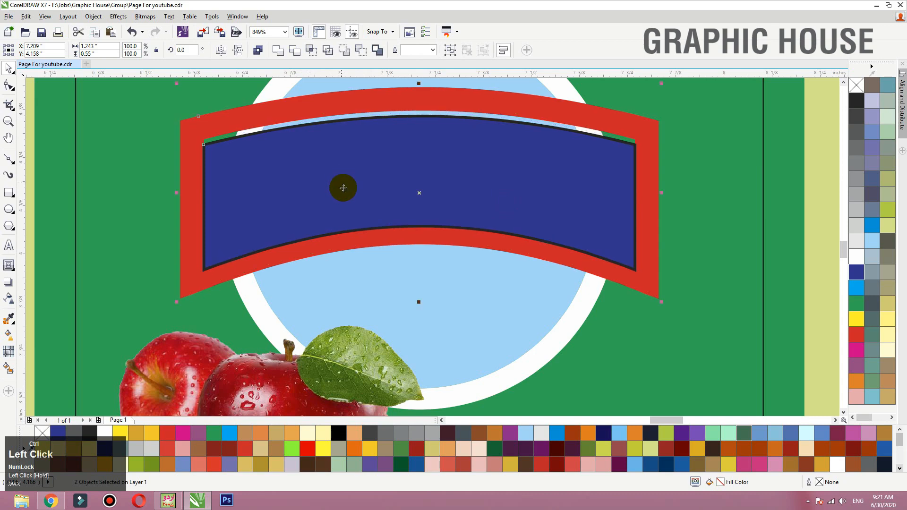
pyautogui.hotkey('ctrl', 'z')
# - Select only the inner blue banner shape and remove its outline
pyautogui.click(679, 159)
pyautogui.click(628, 162)
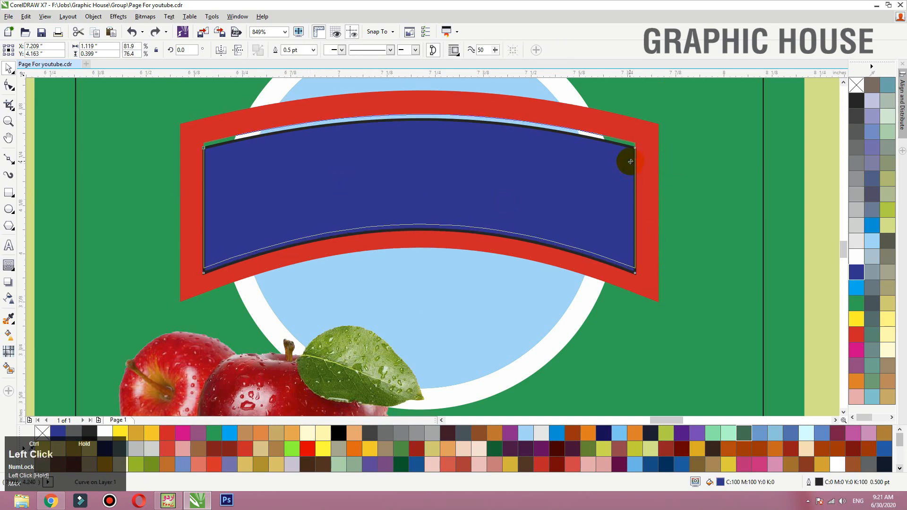
pyautogui.rightClick(856, 85)
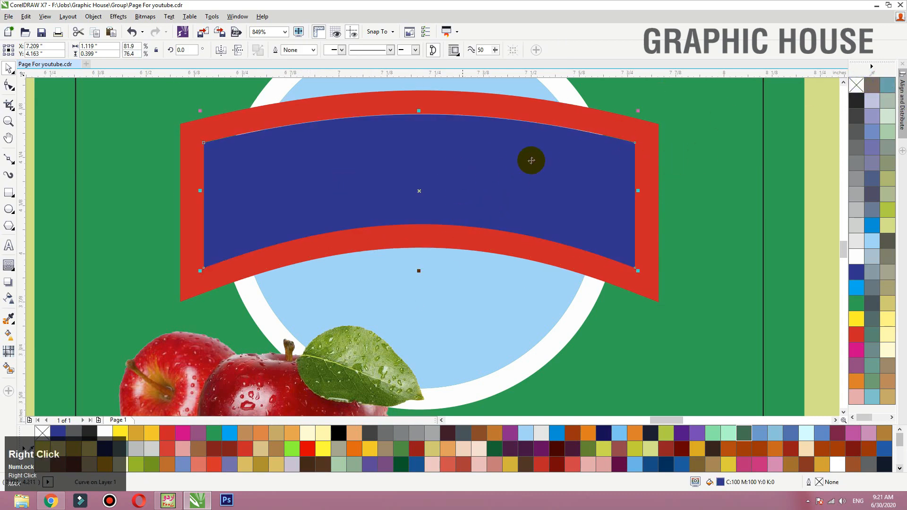
# - Sample the tan gold #C08E58 from the National logo's lower edge and fill the badge's white ring with it
pyautogui.hotkey('shift', 'F2')
pyautogui.click(529, 134)
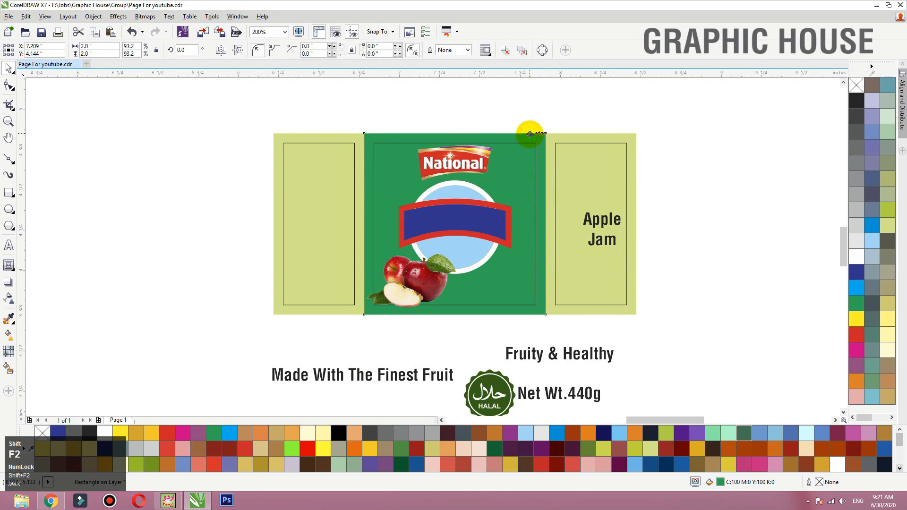
pyautogui.hotkey('shift', 'F2')
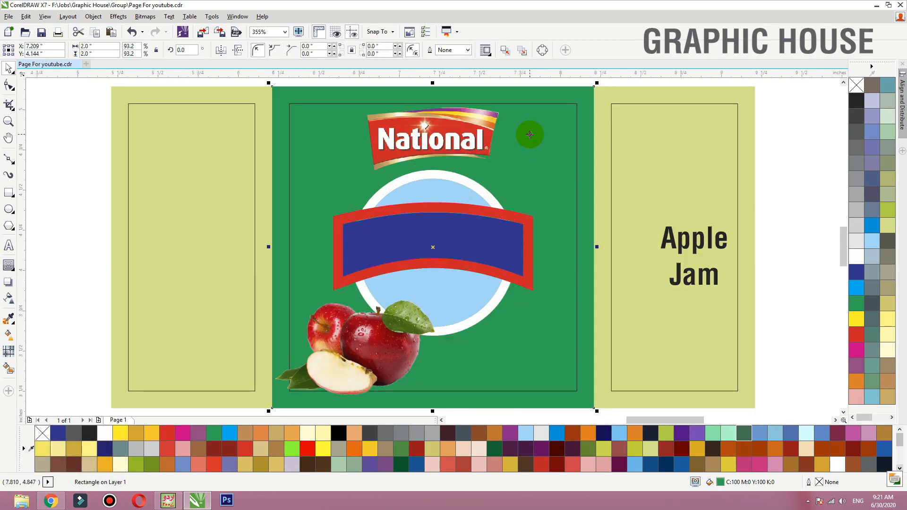
pyautogui.moveTo(610, 100); pyautogui.dragTo(242, 338)
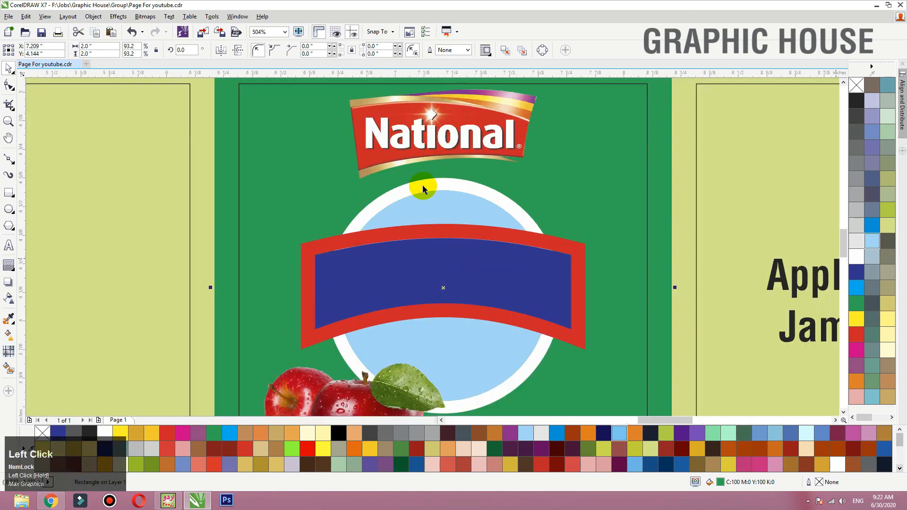
pyautogui.click(10, 319)
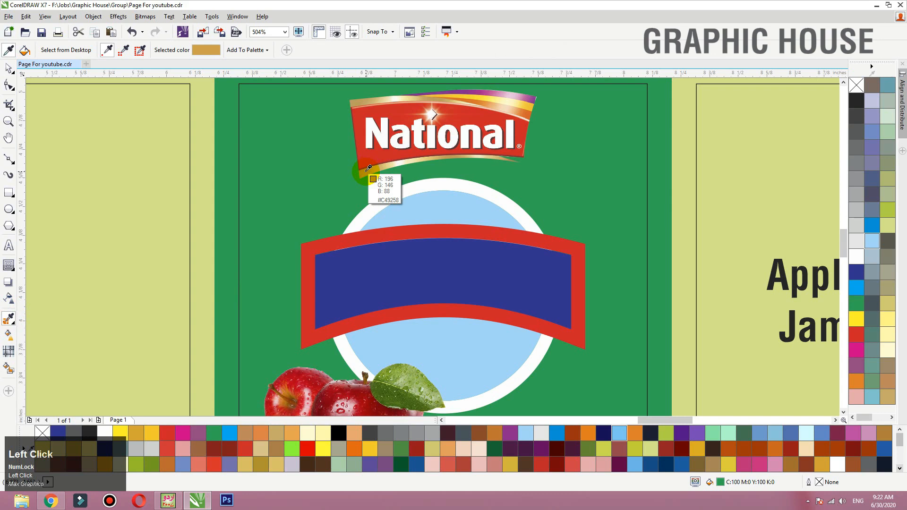
pyautogui.click(376, 212)
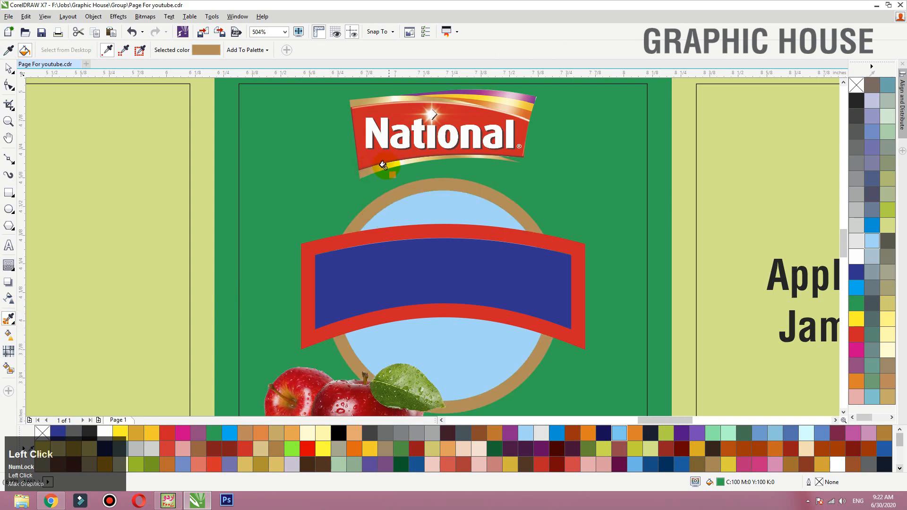
pyautogui.press('space')
pyautogui.moveTo(388, 190); pyautogui.dragTo(342, 183)
pyautogui.hotkey('ctrl', 'z')
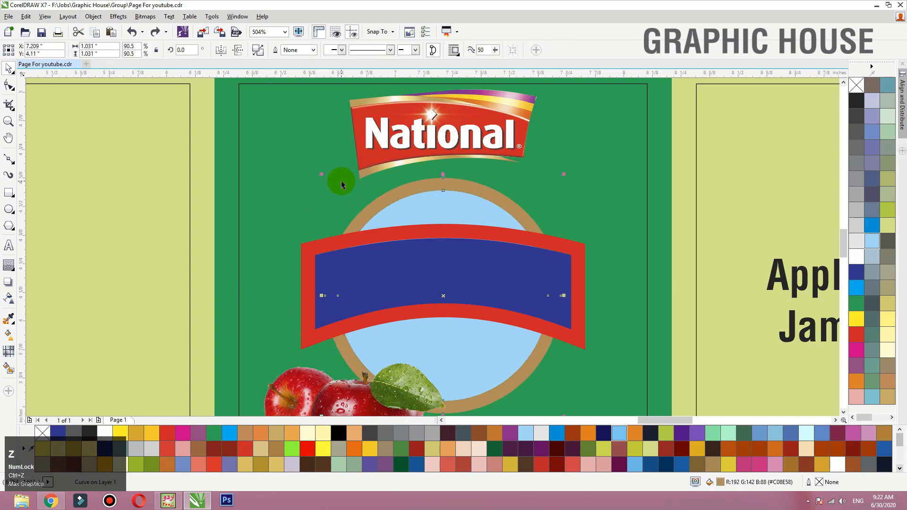
# - Apply a horizontal linear fountain fill across the ring, with its end color sampled from the gold edge of the National logo
pyautogui.press('g')
pyautogui.moveTo(289, 278); pyautogui.dragTo(613, 281)
pyautogui.click(600, 295)
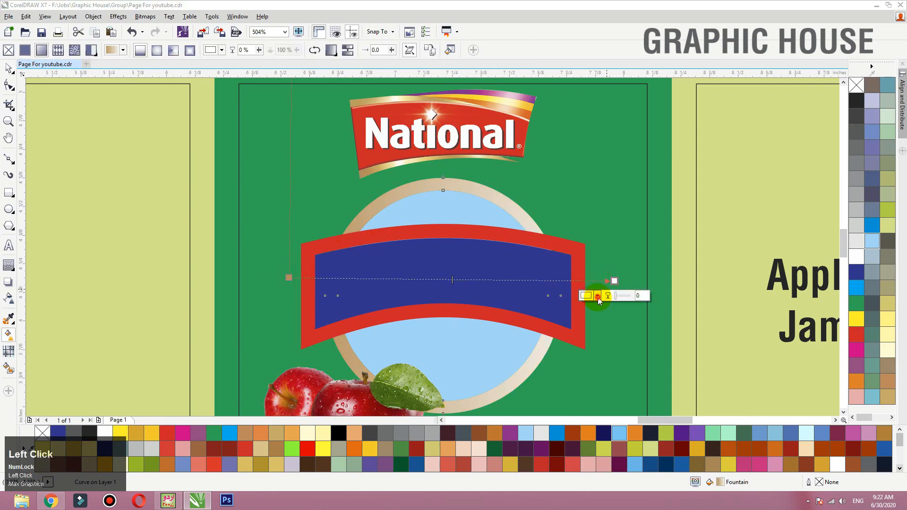
pyautogui.click(617, 316)
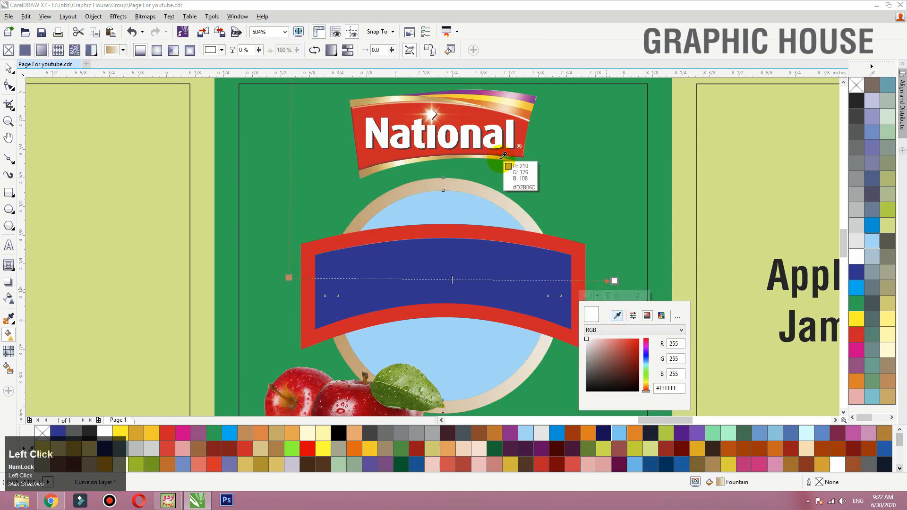
pyautogui.click(503, 155)
# - Add gradient stops to the ring at 74% in cream #F0E5C6 and at 52% in gold, both sampled from the logo's lower edge
pyautogui.doubleClick(530, 280)
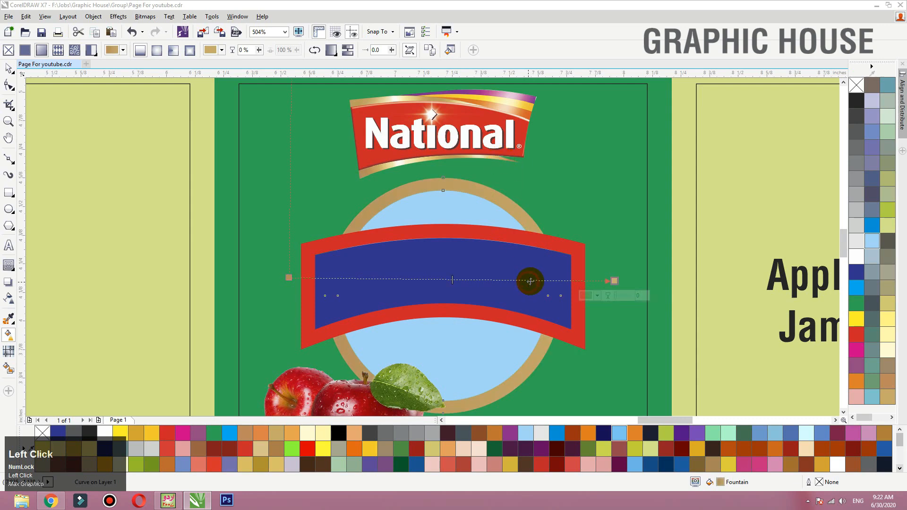
pyautogui.click(513, 295)
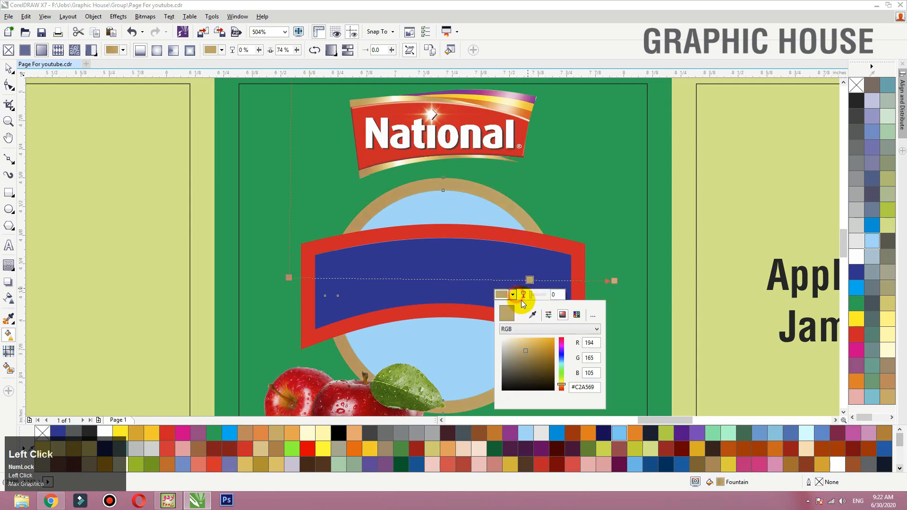
pyautogui.click(532, 314)
pyautogui.click(482, 154)
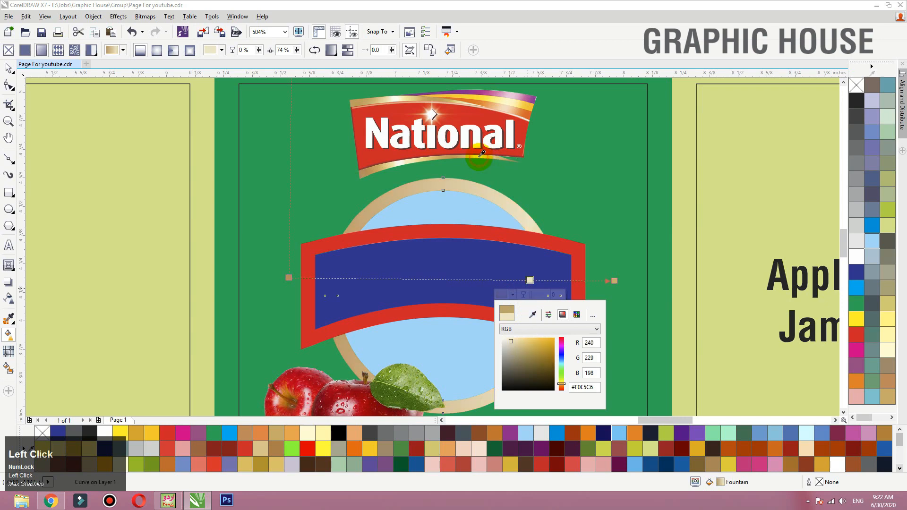
pyautogui.doubleClick(458, 279)
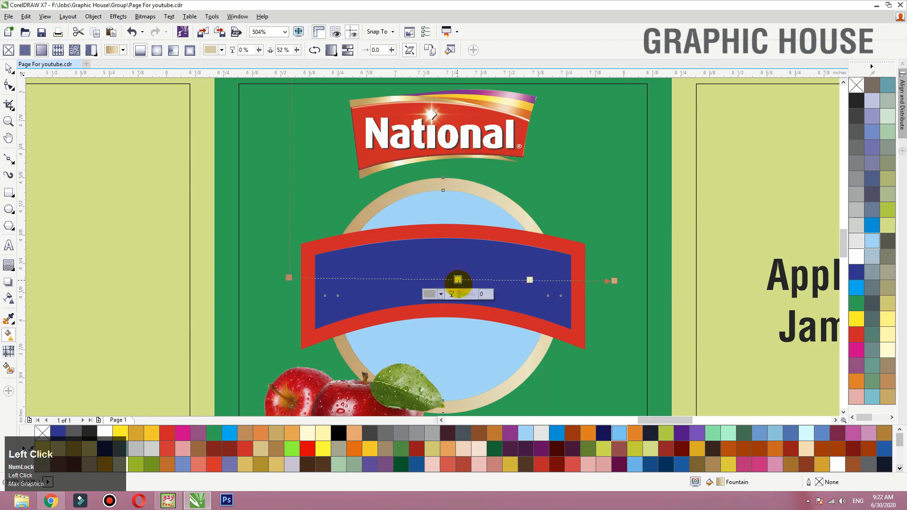
pyautogui.click(441, 294)
pyautogui.click(469, 318)
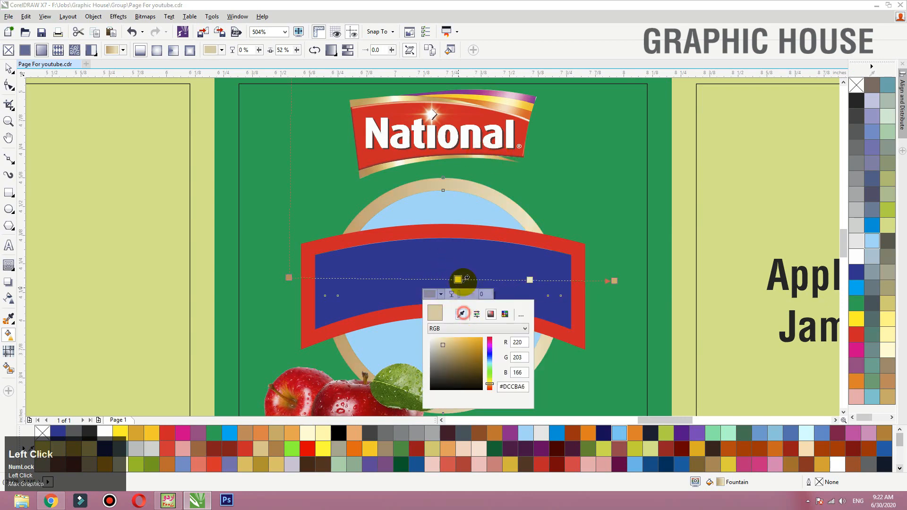
pyautogui.click(452, 170)
# - Add a gradient stop in near-white #FAF7EA sampled from the logo's edge and place it at 34% of the ring's gradient
pyautogui.doubleClick(408, 277)
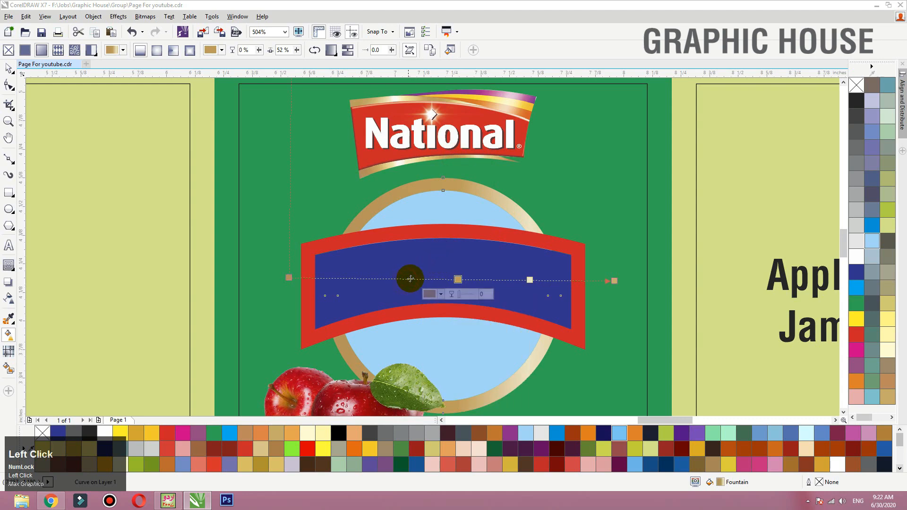
pyautogui.click(391, 294)
pyautogui.click(412, 313)
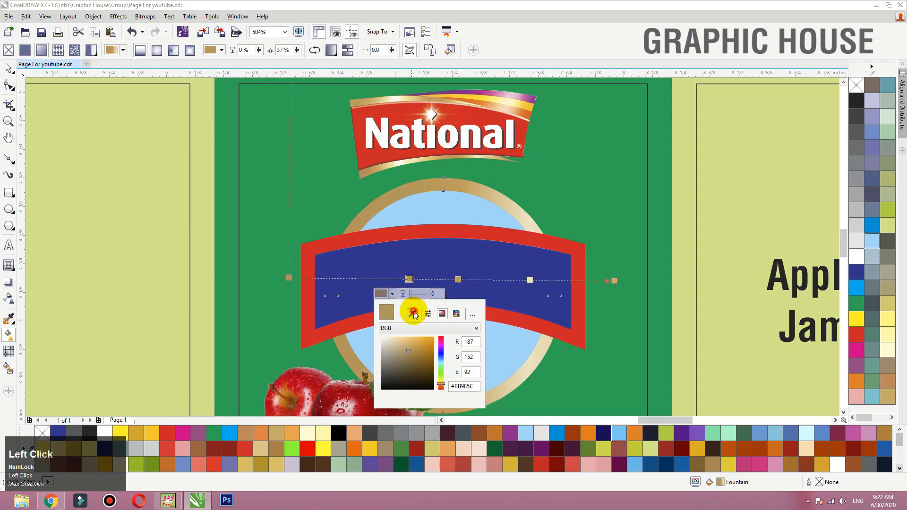
pyautogui.click(412, 175)
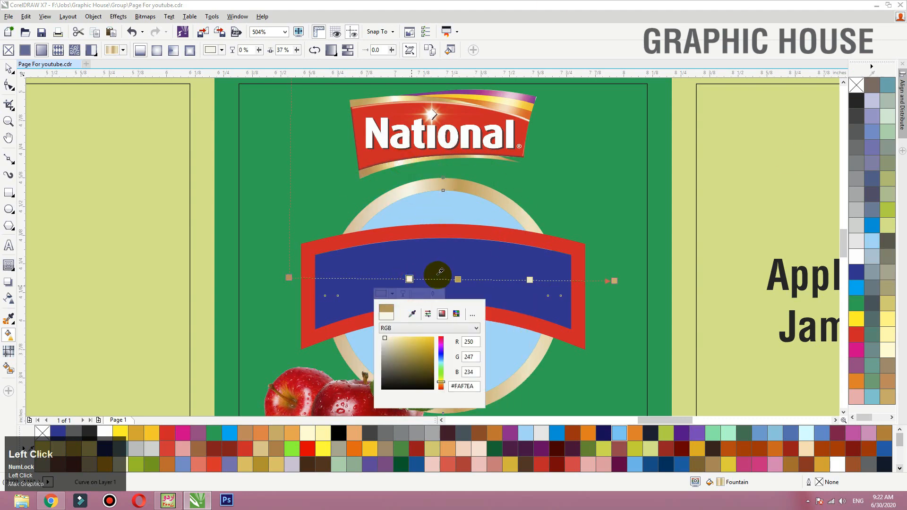
pyautogui.moveTo(409, 279); pyautogui.dragTo(399, 279)
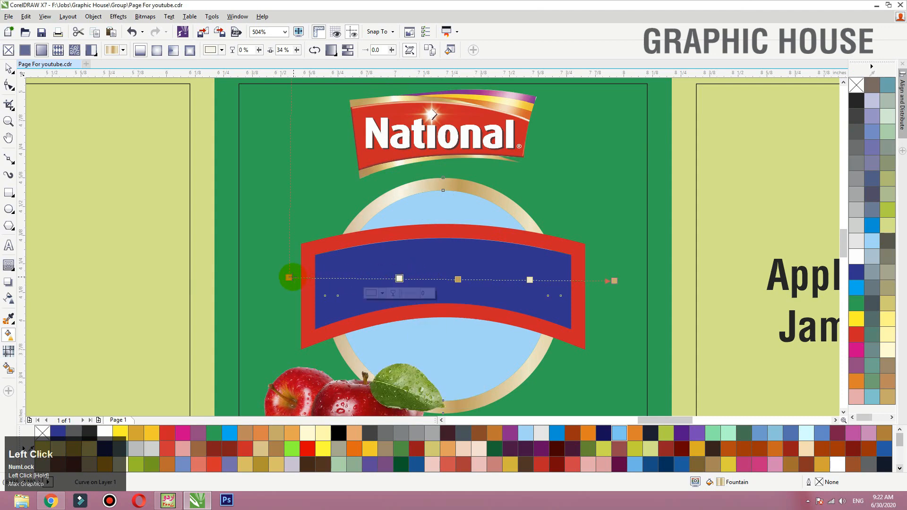
# - Shorten the ring's gradient by moving both ends inward to match the ring's width
pyautogui.moveTo(289, 278); pyautogui.dragTo(319, 276)
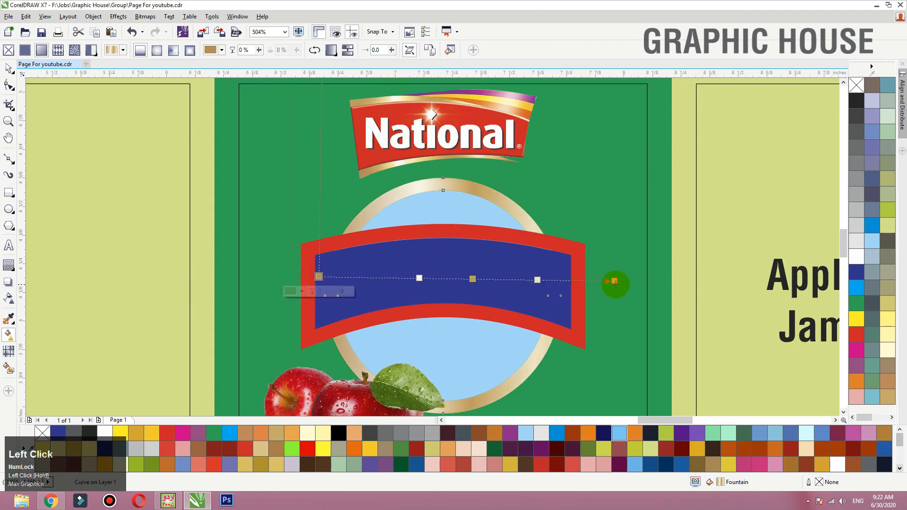
pyautogui.moveTo(614, 282); pyautogui.dragTo(559, 282)
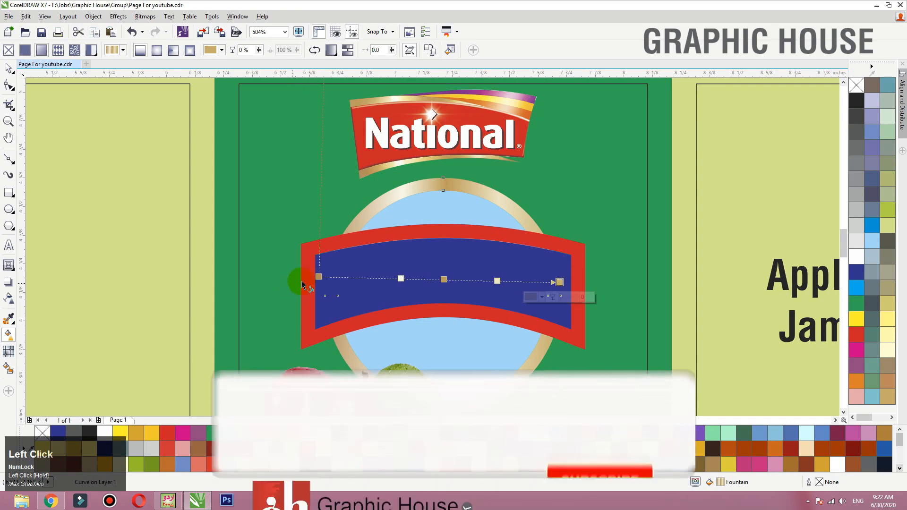
pyautogui.moveTo(318, 277); pyautogui.dragTo(337, 277)
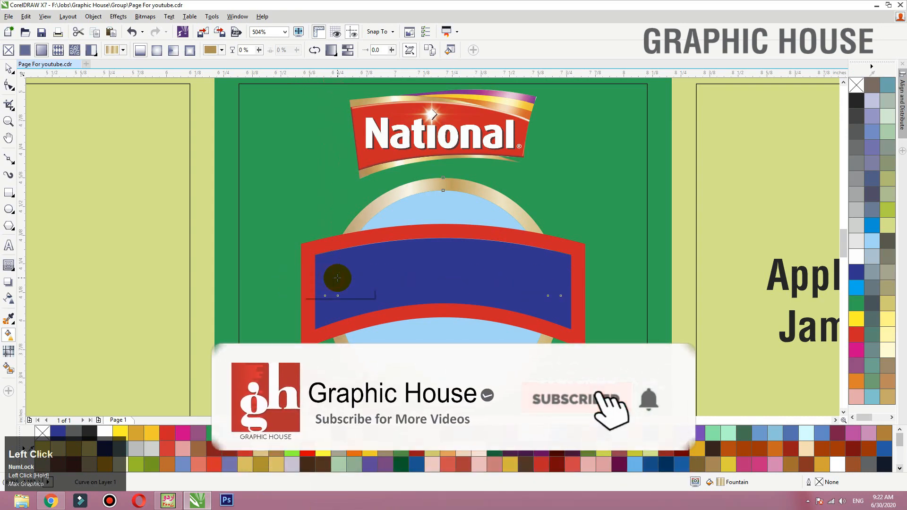
pyautogui.press('space')
pyautogui.click(543, 220)
pyautogui.hotkey('ctrl', 'z')
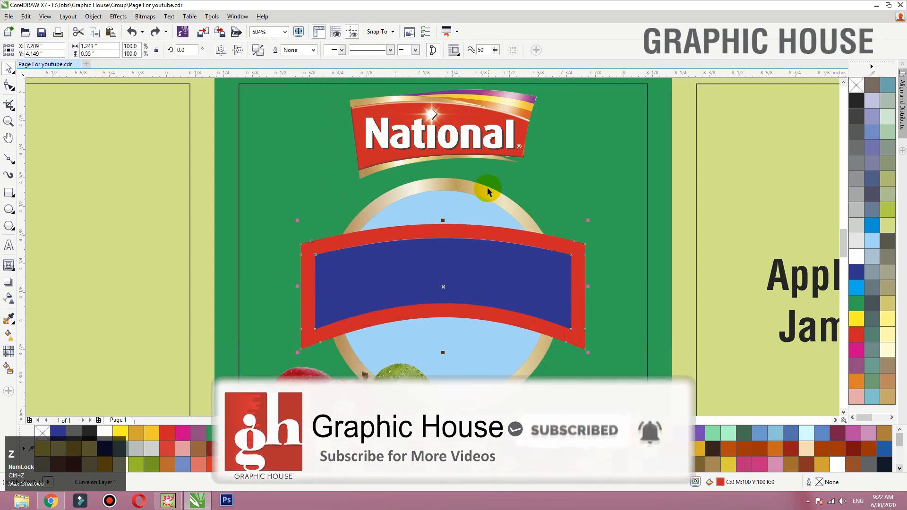
pyautogui.moveTo(489, 189); pyautogui.dragTo(476, 178)
pyautogui.hotkey('ctrl', 'z')
# - Copy the gold gradient fill from the badge ring onto the red banner frame using Copy Properties
pyautogui.click(501, 238)
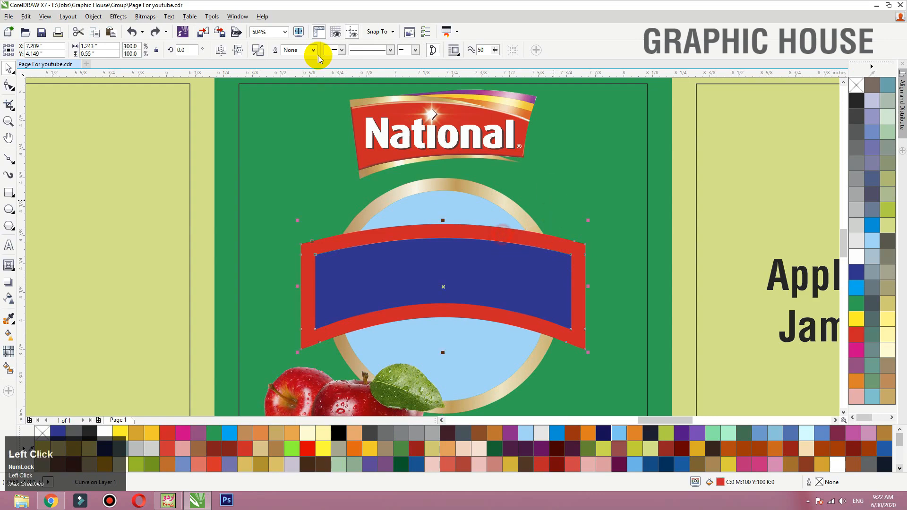
pyautogui.click(31, 20)
pyautogui.click(54, 190)
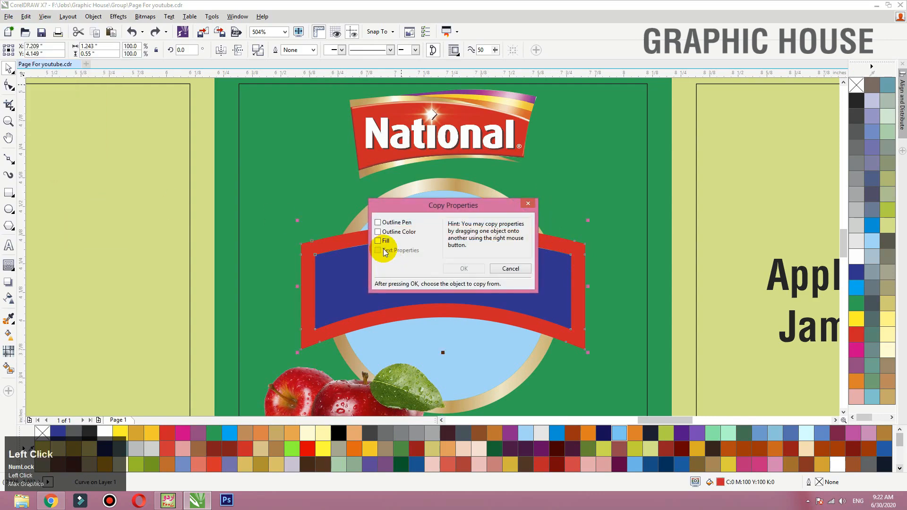
pyautogui.click(391, 223)
pyautogui.click(457, 267)
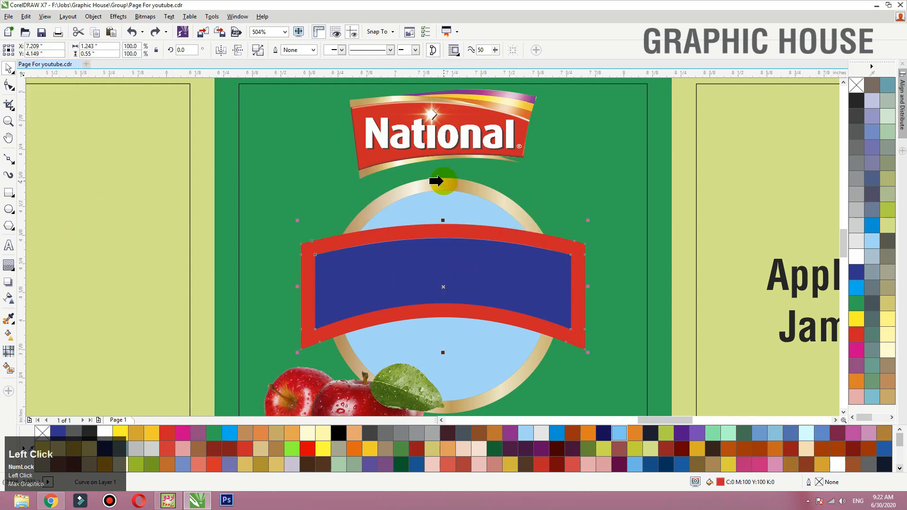
pyautogui.click(435, 180)
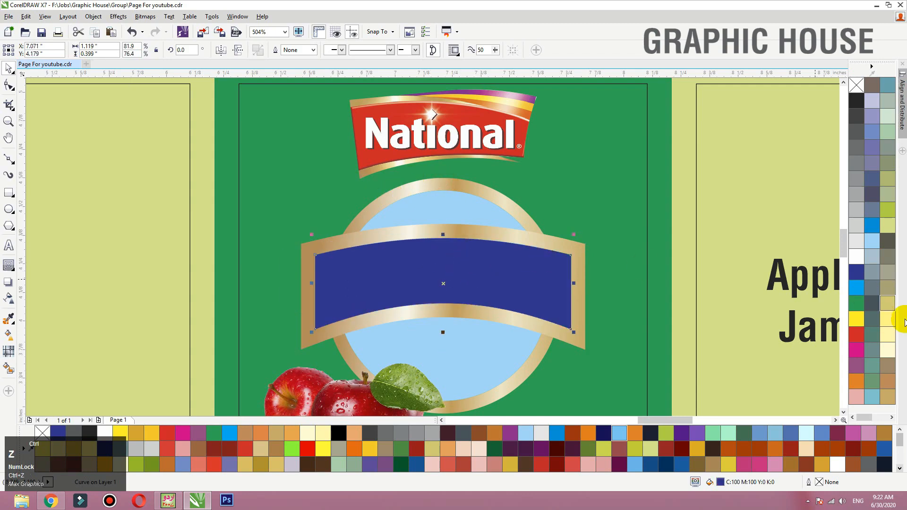
# - Fill the inner banner shape with dark red C0 M100 Y100 K50
pyautogui.moveTo(856, 334); pyautogui.dragTo(533, 282)
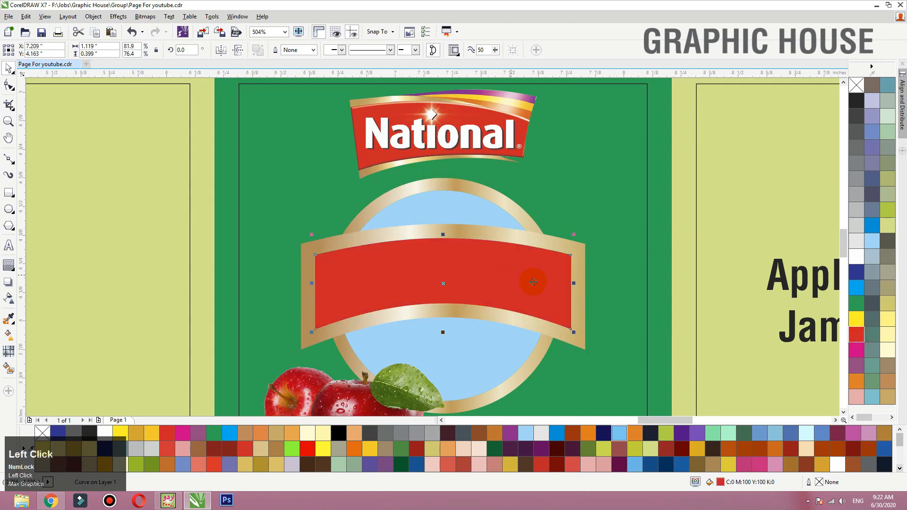
pyautogui.doubleClick(721, 483)
pyautogui.doubleClick(546, 258)
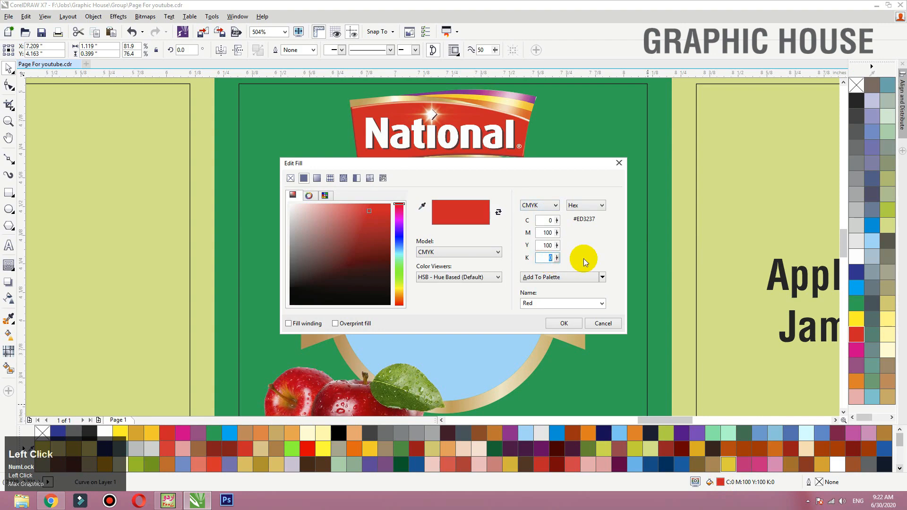
pyautogui.write('50')
pyautogui.hotkey('shift', 'Tab')
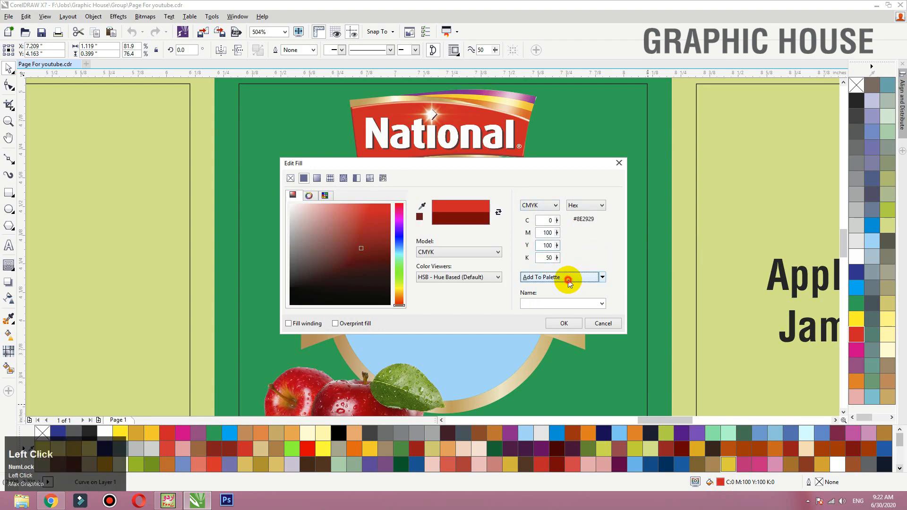
pyautogui.click(564, 323)
# - Apply a vertical linear gradient to the inner banner from dark red at the top to red C0 M100 Y100 K0 at the bottom
pyautogui.press('g')
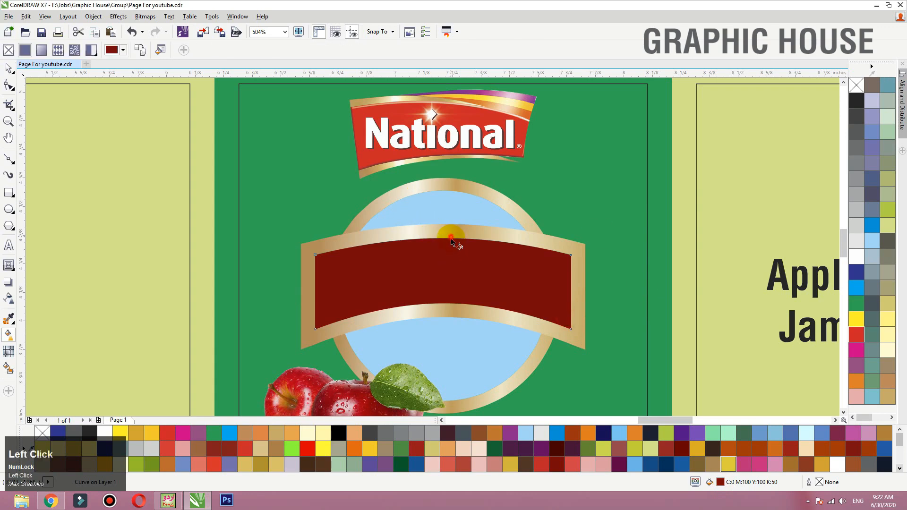
pyautogui.moveTo(451, 298); pyautogui.dragTo(451, 298)
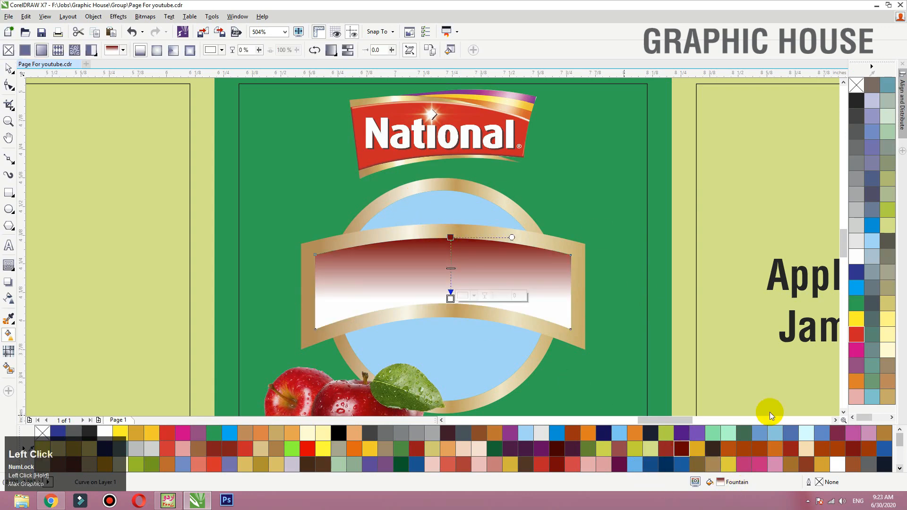
pyautogui.click(856, 334)
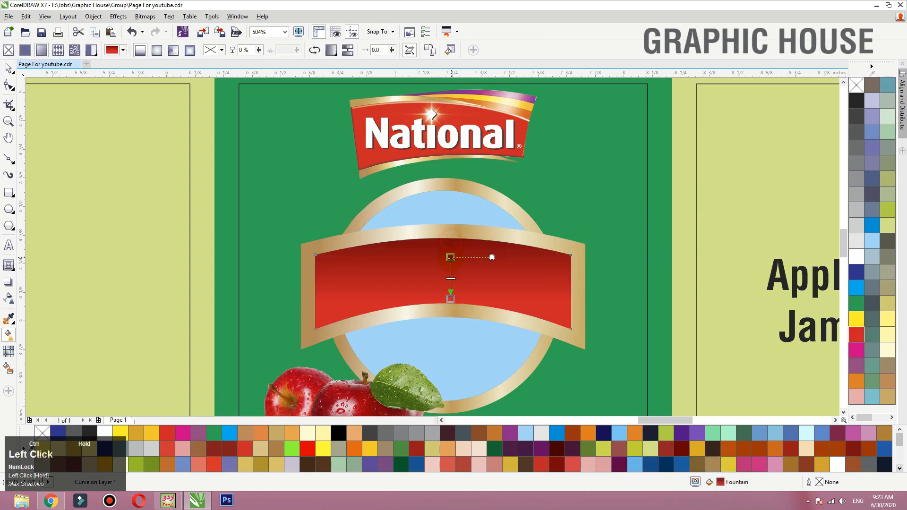
pyautogui.moveTo(451, 257); pyautogui.dragTo(451, 267)
pyautogui.press('space')
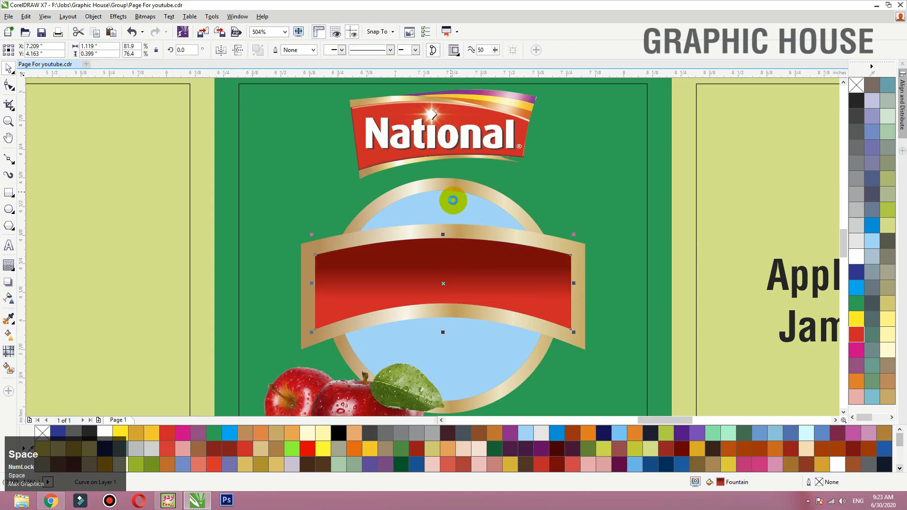
# - Move the apple image over the lower part of the circular badge, just beneath the banner
pyautogui.scroll(-1, 453, 200)
pyautogui.press('F2')
pyautogui.moveTo(591, 166); pyautogui.dragTo(277, 393)
pyautogui.moveTo(372, 317); pyautogui.dragTo(449, 292)
pyautogui.moveTo(452, 294); pyautogui.dragTo(450, 285)
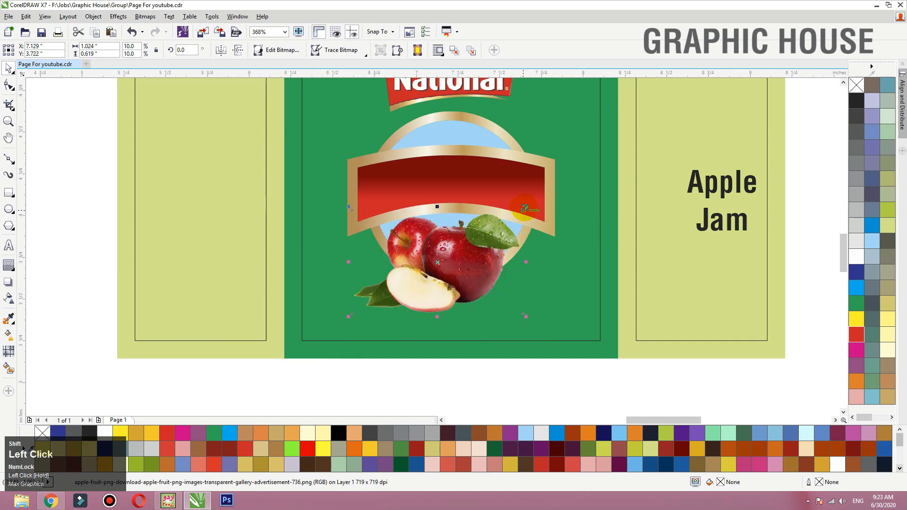
# - Nudge the apple image slightly upward and select the red banner together with its gold frame as a group
pyautogui.moveTo(519, 223); pyautogui.dragTo(518, 220)
pyautogui.click(542, 226)
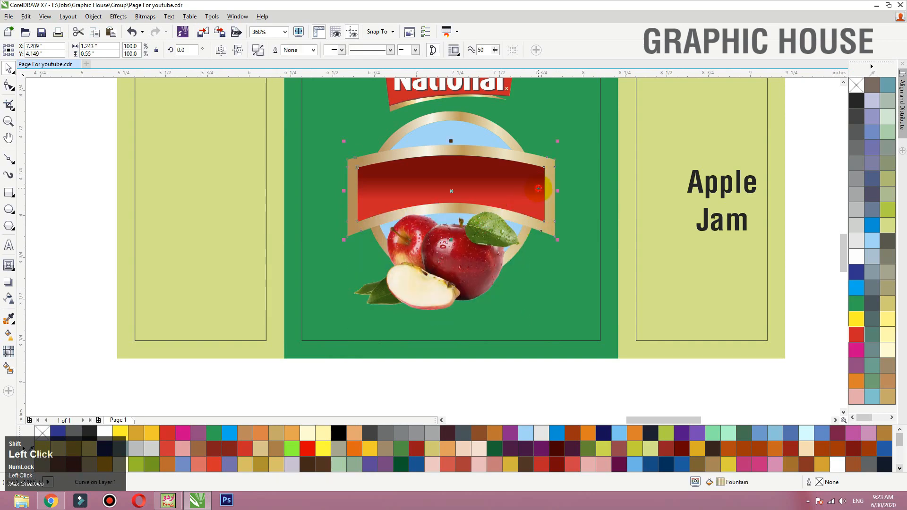
pyautogui.hotkey('ctrl', 'z')
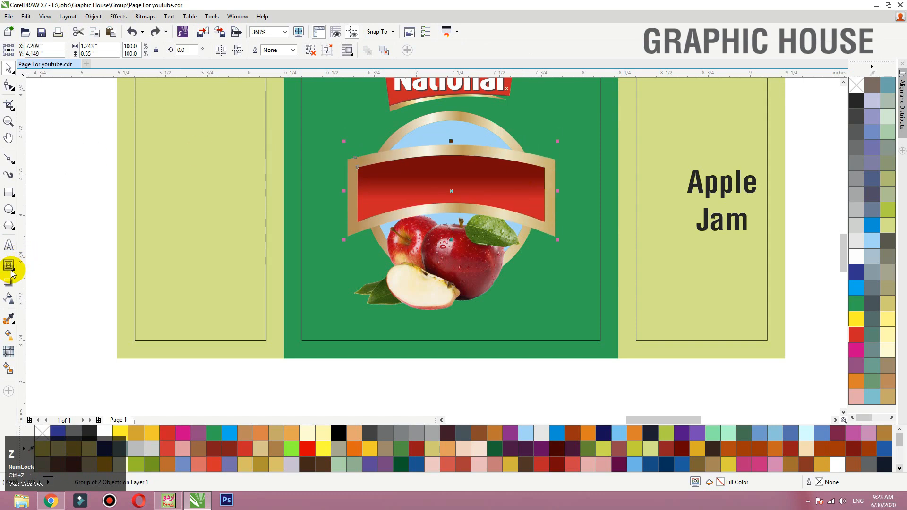
# - Add a drop shadow to the grouped banner with an opacity of 37 and feathering of 15
pyautogui.click(15, 274)
pyautogui.click(25, 266)
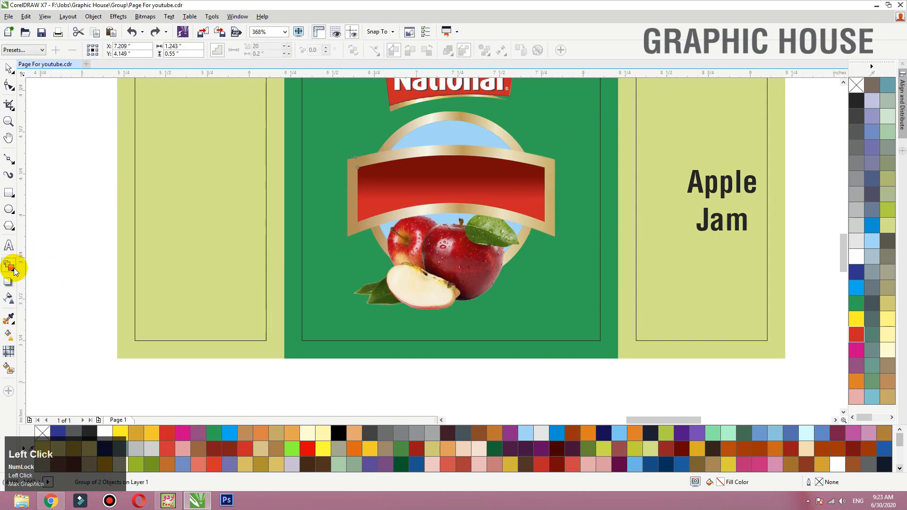
pyautogui.click(15, 273)
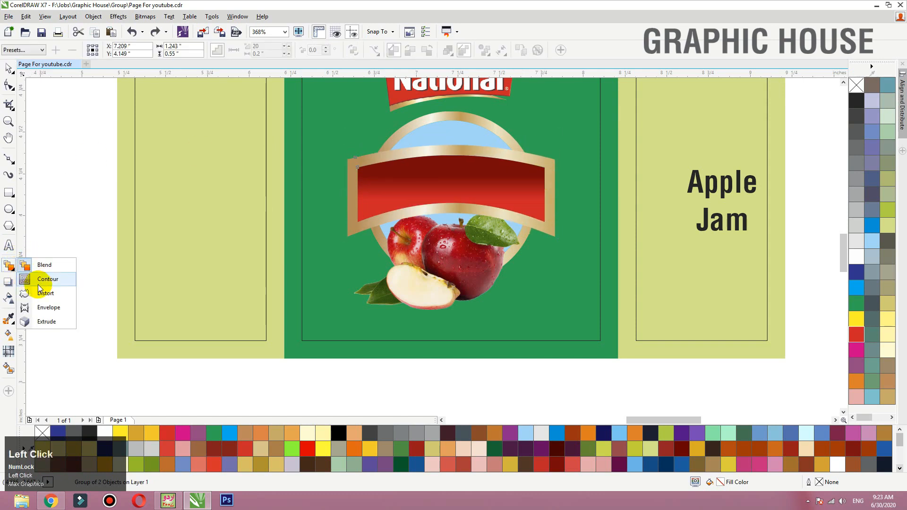
pyautogui.click(11, 283)
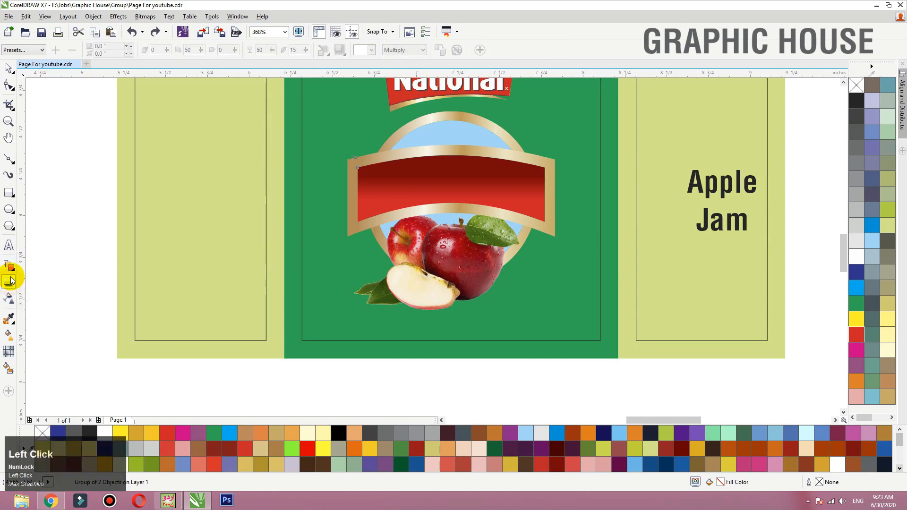
pyautogui.moveTo(451, 160); pyautogui.dragTo(456, 240)
pyautogui.hotkey('ctrl', 'z')
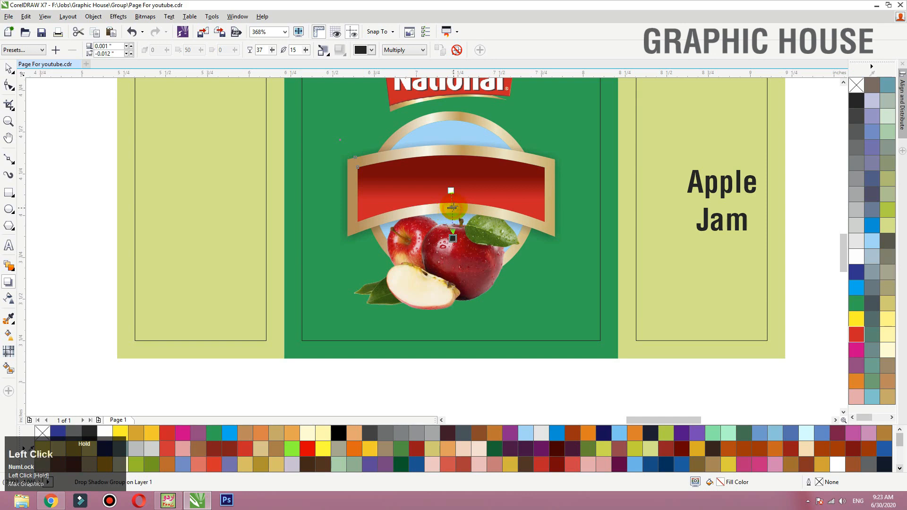
# - Set the banner shadow's feathering to 5
pyautogui.press('space')
pyautogui.moveTo(432, 209); pyautogui.dragTo(442, 205)
pyautogui.hotkey('ctrl', 'z')
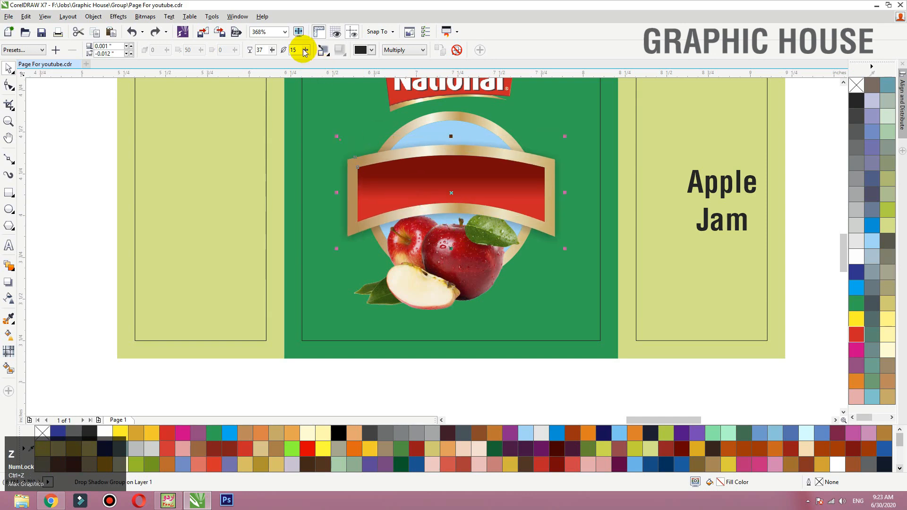
pyautogui.moveTo(299, 50); pyautogui.dragTo(144, 11)
pyautogui.write('5')
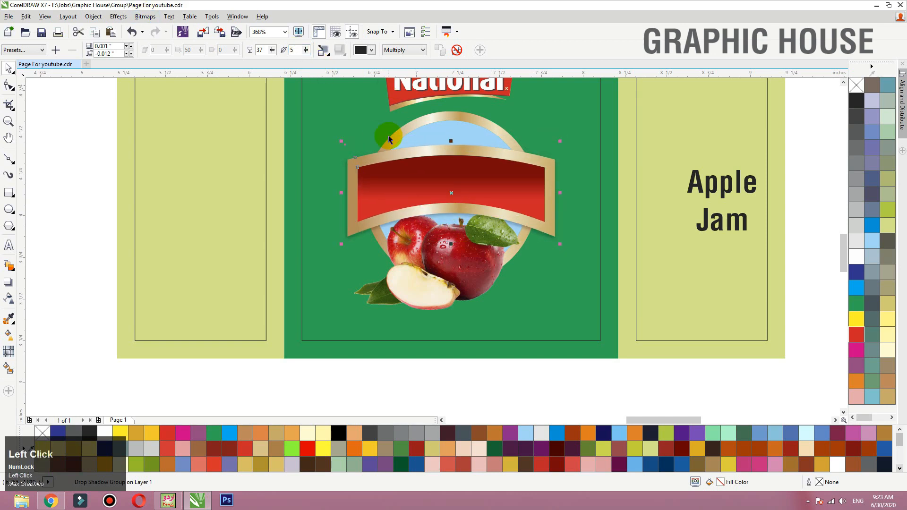
pyautogui.click(449, 286)
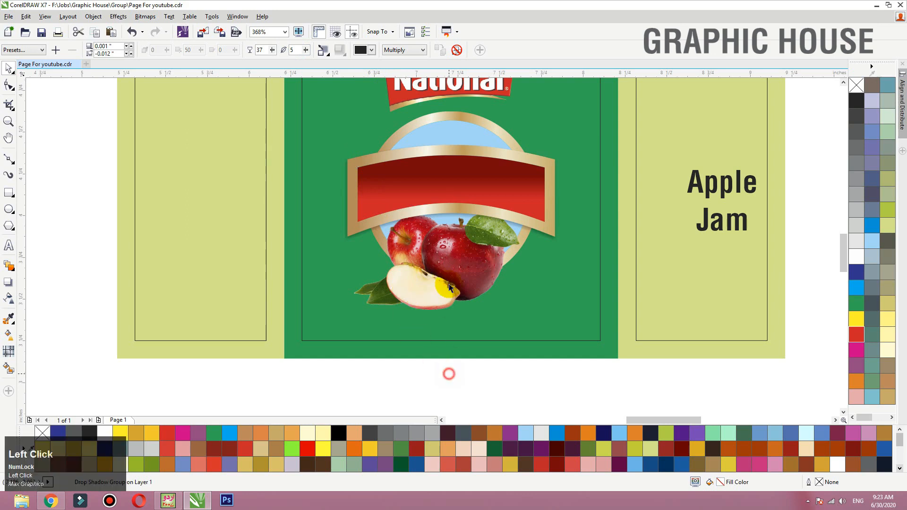
pyautogui.click(527, 162)
pyautogui.hotkey('ctrl', 'z')
pyautogui.moveTo(508, 183); pyautogui.dragTo(487, 154)
pyautogui.hotkey('ctrl', 'z')
pyautogui.click(488, 405)
pyautogui.hotkey('ctrl', 'z')
# - Raise the apple image slightly, enlarge it to about 10.6% scale and bring it in front of the banner
pyautogui.click(424, 287)
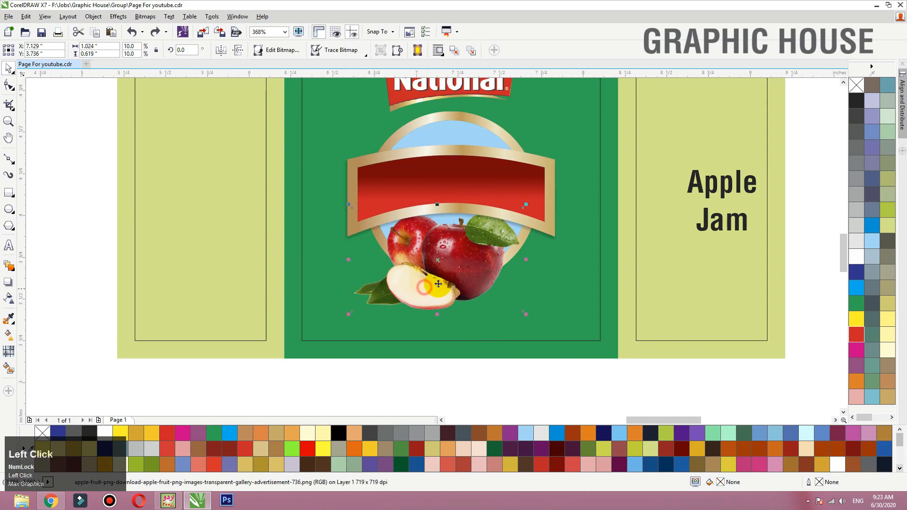
pyautogui.moveTo(439, 284); pyautogui.dragTo(440, 279)
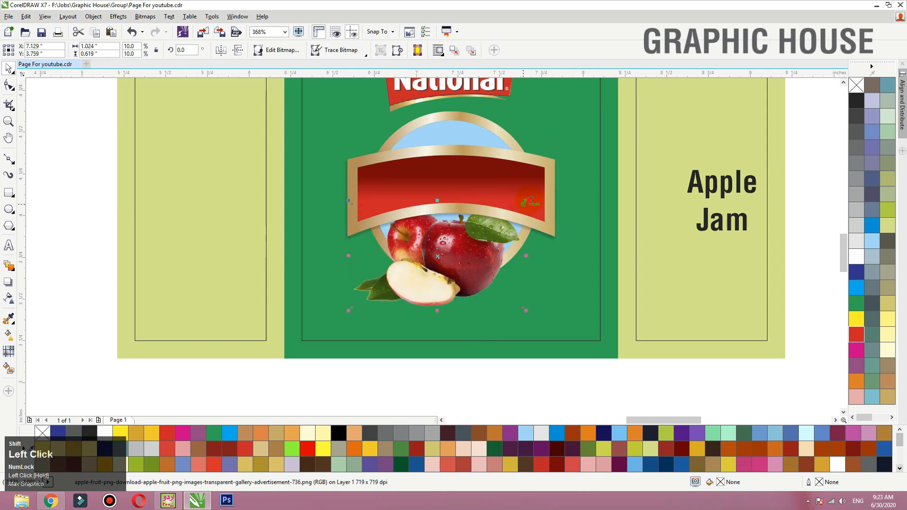
pyautogui.moveTo(527, 201); pyautogui.dragTo(531, 199)
pyautogui.hotkey('shift', 'pageup')
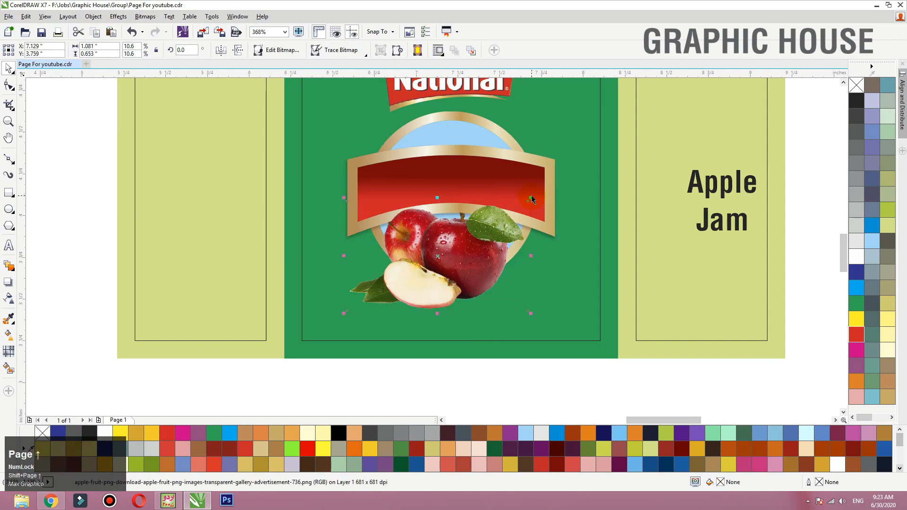
# - Fill the badge's inner circle with light yellow C0 M0 Y60 K0 and fade it vertically to white toward the banner
pyautogui.click(473, 363)
pyautogui.press('F3')
pyautogui.press('F2')
pyautogui.moveTo(353, 207); pyautogui.dragTo(587, 380)
pyautogui.moveTo(417, 137); pyautogui.dragTo(431, 124)
pyautogui.hotkey('ctrl', 'z')
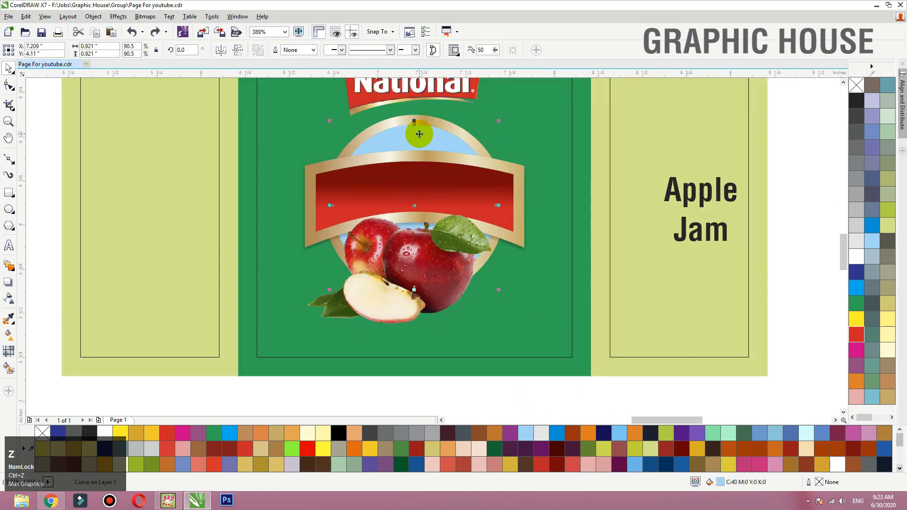
pyautogui.click(888, 319)
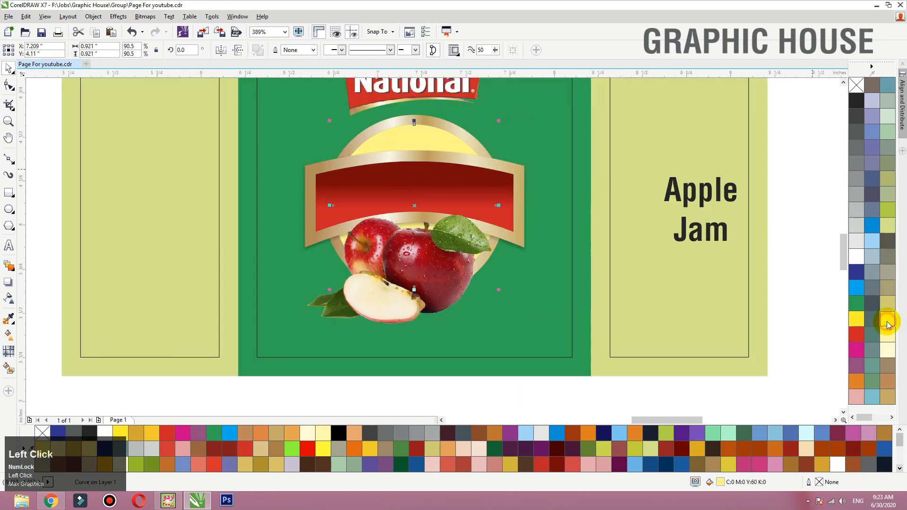
pyautogui.press('g')
pyautogui.moveTo(414, 124); pyautogui.dragTo(415, 222)
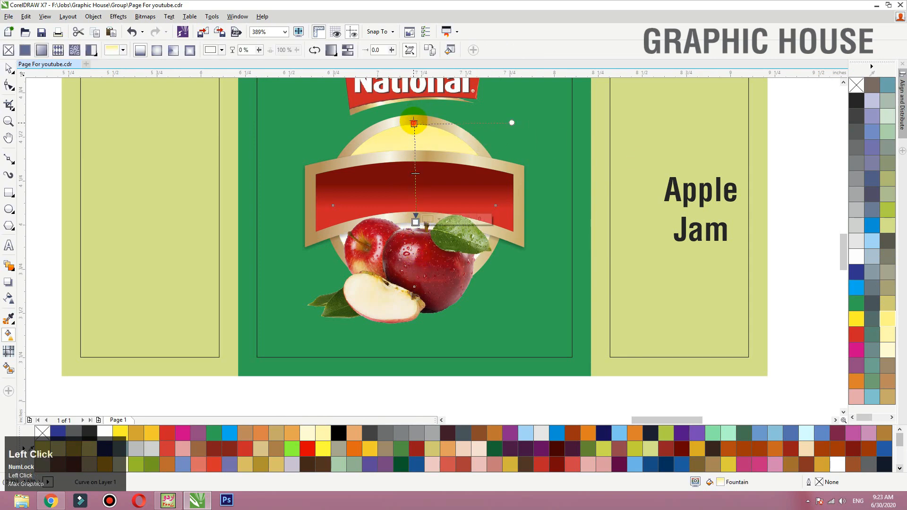
# - Change the circle gradient's upper color to a gold sampled from the badge ring and extend the gradient start above the circle
pyautogui.click(414, 123)
pyautogui.click(438, 111)
pyautogui.click(457, 133)
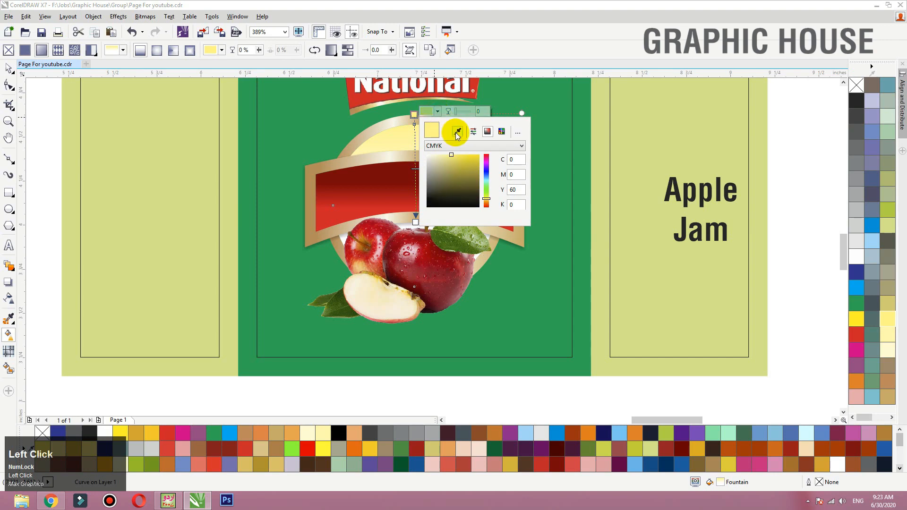
pyautogui.click(414, 115)
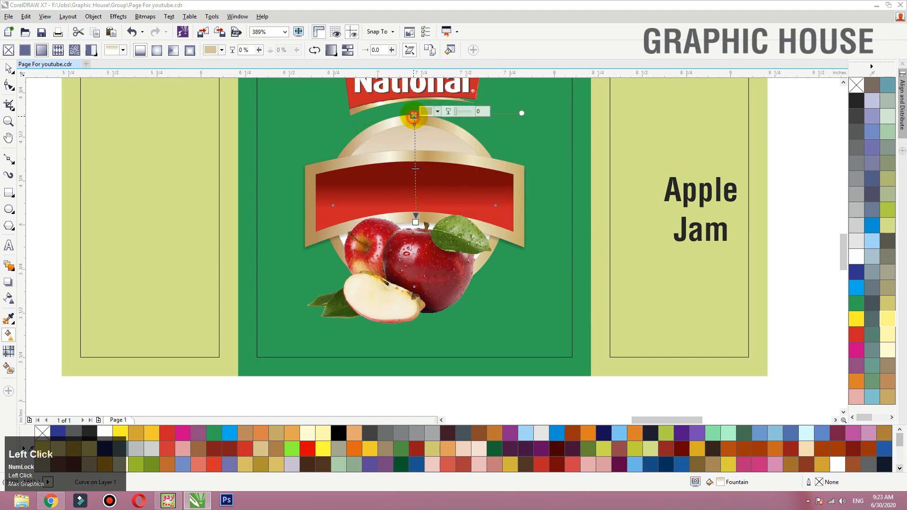
pyautogui.moveTo(413, 115); pyautogui.dragTo(414, 79)
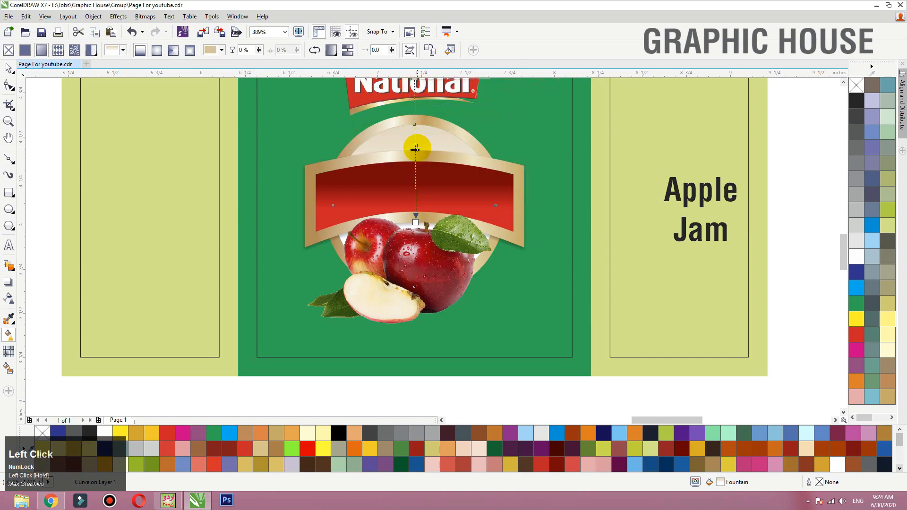
pyautogui.press('space')
pyautogui.press('F3')
pyautogui.click(676, 216)
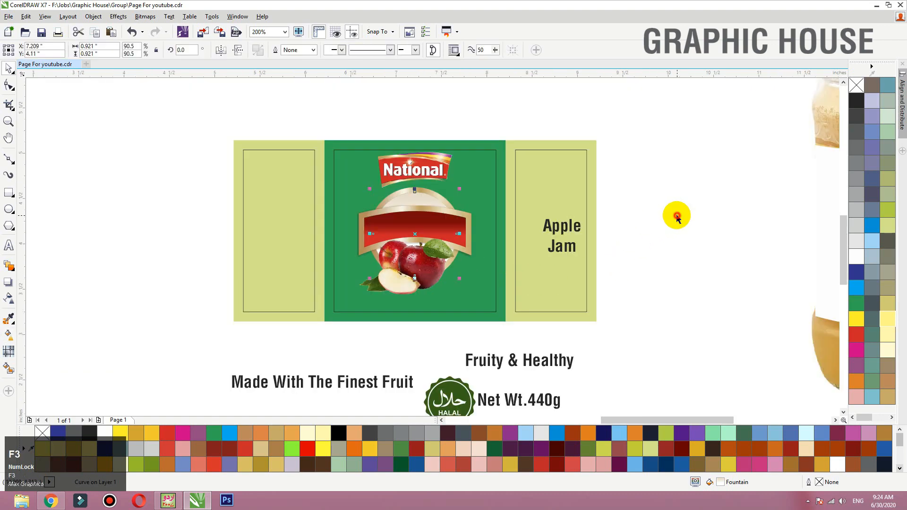
# - Move the HALAL seal aside below the label and place "Made With The Finest Fruit" at the green panel's bottom, scaled to 7.634 pt
pyautogui.click(454, 397)
pyautogui.moveTo(451, 399); pyautogui.dragTo(325, 355)
pyautogui.moveTo(383, 380); pyautogui.dragTo(435, 302)
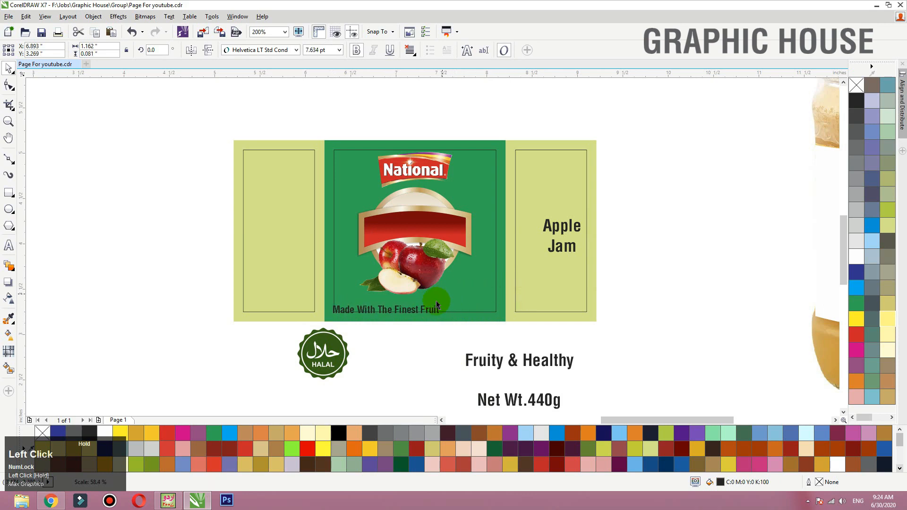
# - Try the Harabara font on the "Made With The Finest Fruit" text
pyautogui.press('F2')
pyautogui.moveTo(219, 192); pyautogui.dragTo(625, 363)
pyautogui.click(274, 50)
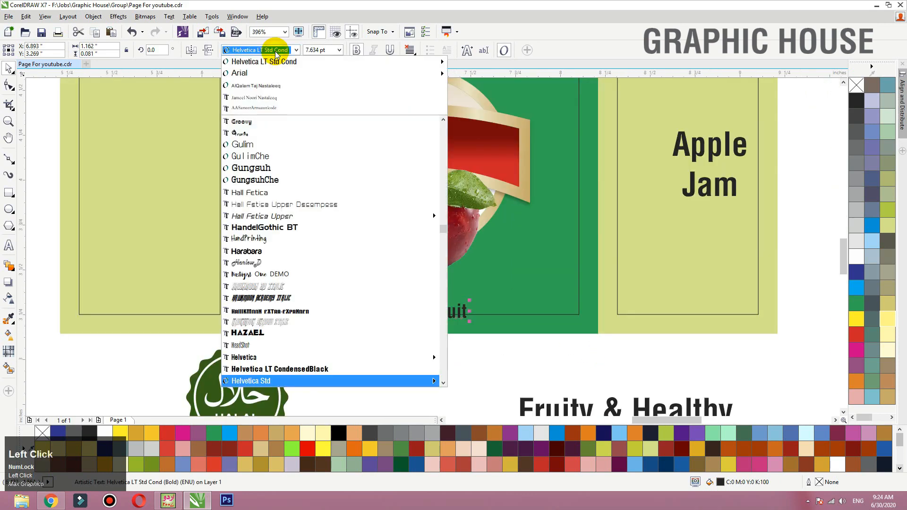
pyautogui.scroll(-2, 278, 204)
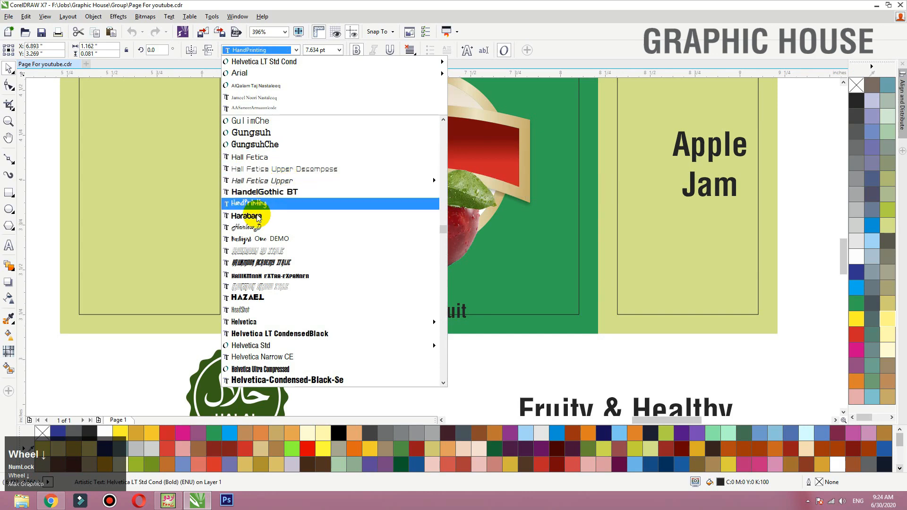
pyautogui.click(278, 203)
# - Set the "Made With The Finest Fruit" text in HP Simplified Normal and move it to the right of the apples
pyautogui.click(263, 50)
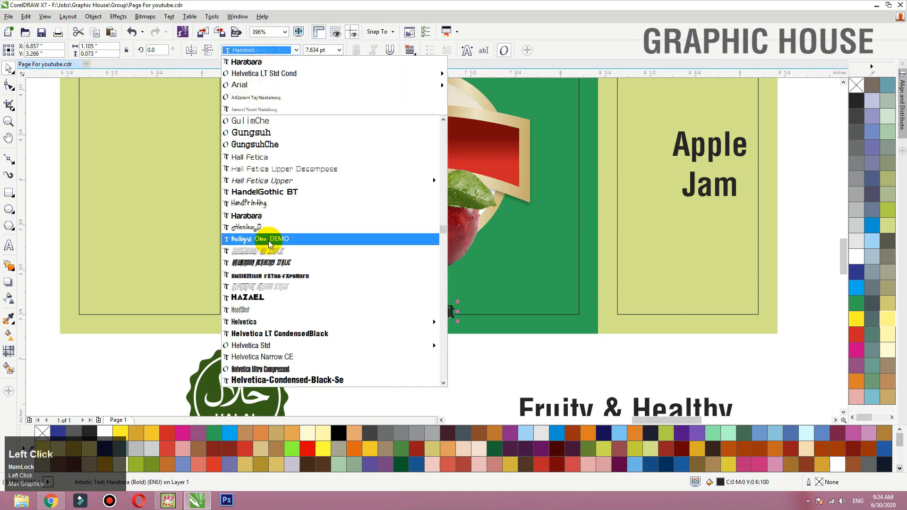
pyautogui.scroll(-3, 271, 236)
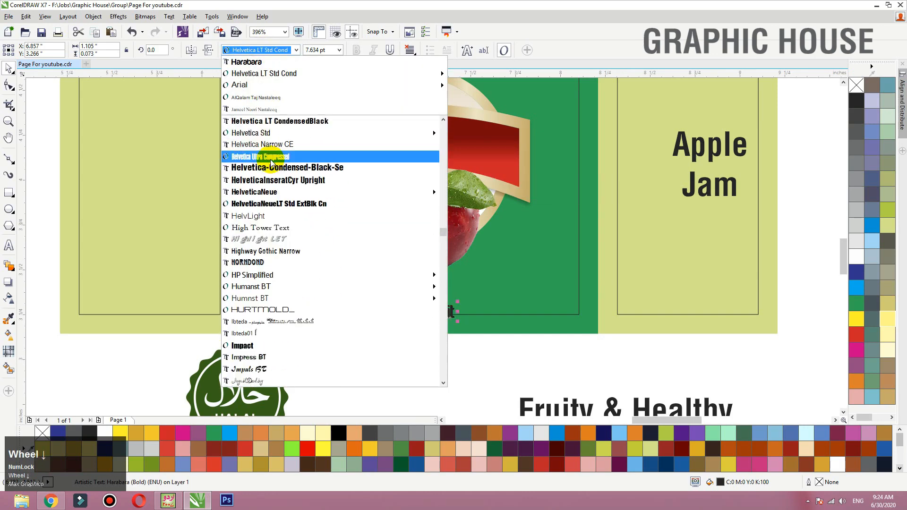
pyautogui.click(270, 275)
pyautogui.moveTo(309, 310); pyautogui.dragTo(557, 235)
pyautogui.click(357, 50)
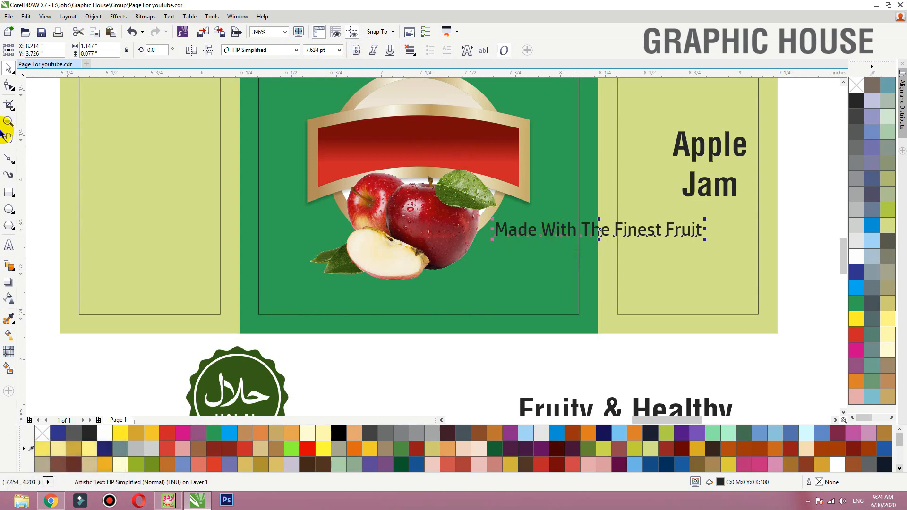
# - Break the tagline into three left-aligned lines: "Made With", "The Finest" and "Fruit"
pyautogui.doubleClick(576, 229)
pyautogui.press('Return')
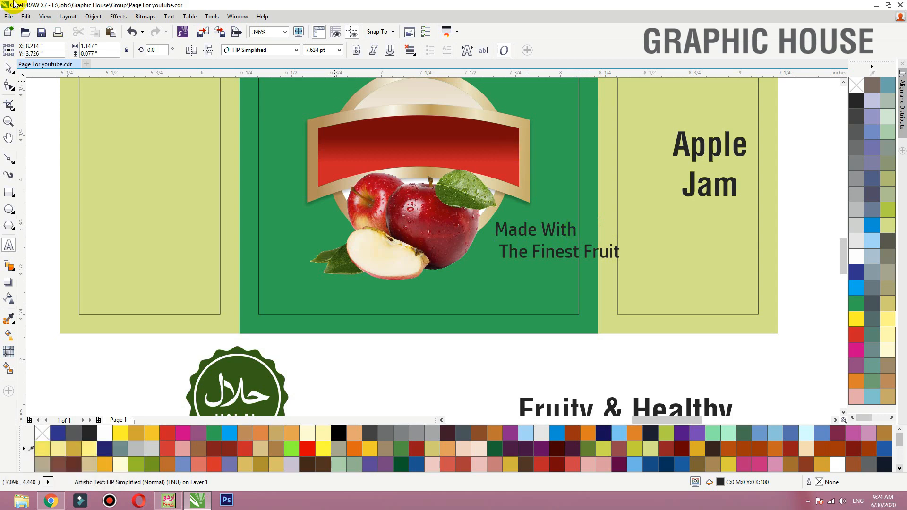
pyautogui.click(580, 252)
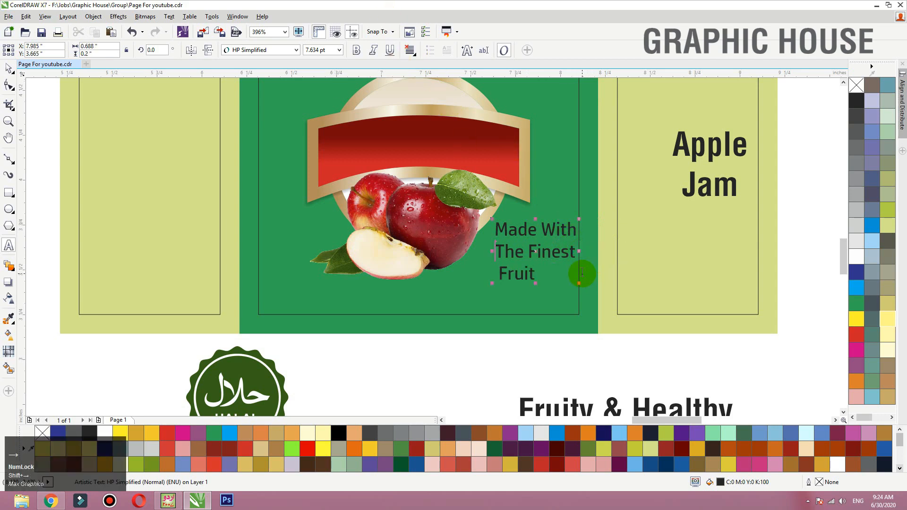
pyautogui.press('Delete')
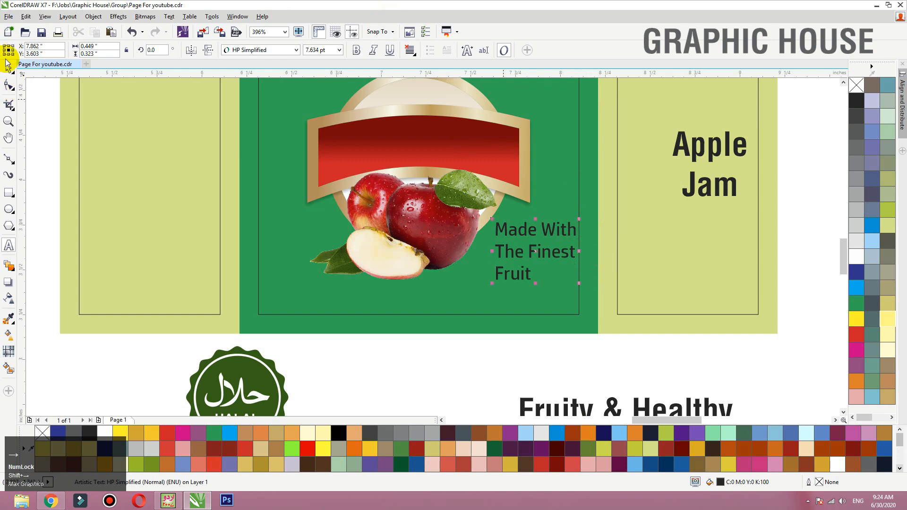
# - Place the three-line tagline in the bottom-left corner of the green panel's margin frame and scale it to 5.966 pt
pyautogui.click(8, 68)
pyautogui.moveTo(512, 256); pyautogui.dragTo(278, 286)
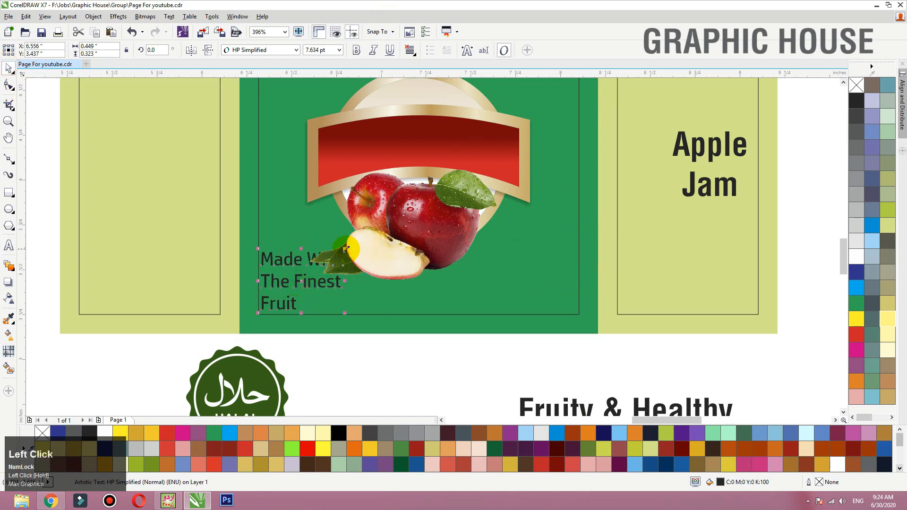
pyautogui.moveTo(345, 249); pyautogui.dragTo(329, 250)
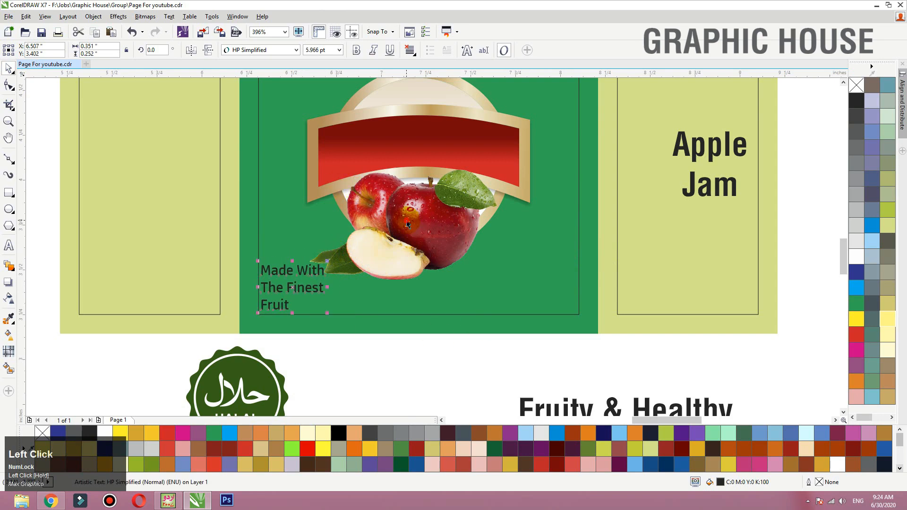
# - Shrink the apple image slightly and shift it up and a little right over the badge
pyautogui.moveTo(407, 221); pyautogui.dragTo(406, 217)
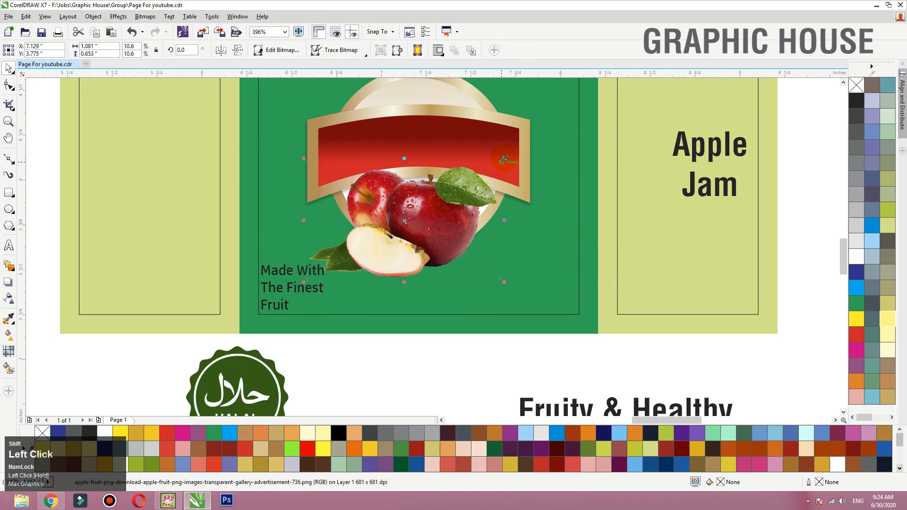
pyautogui.moveTo(504, 159); pyautogui.dragTo(498, 162)
pyautogui.moveTo(439, 211); pyautogui.dragTo(442, 208)
# - Place the HALAL seal in front of the green panel just above the tagline and shrink it to about half size
pyautogui.moveTo(254, 396); pyautogui.dragTo(318, 208)
pyautogui.hotkey('shift', 'pageup')
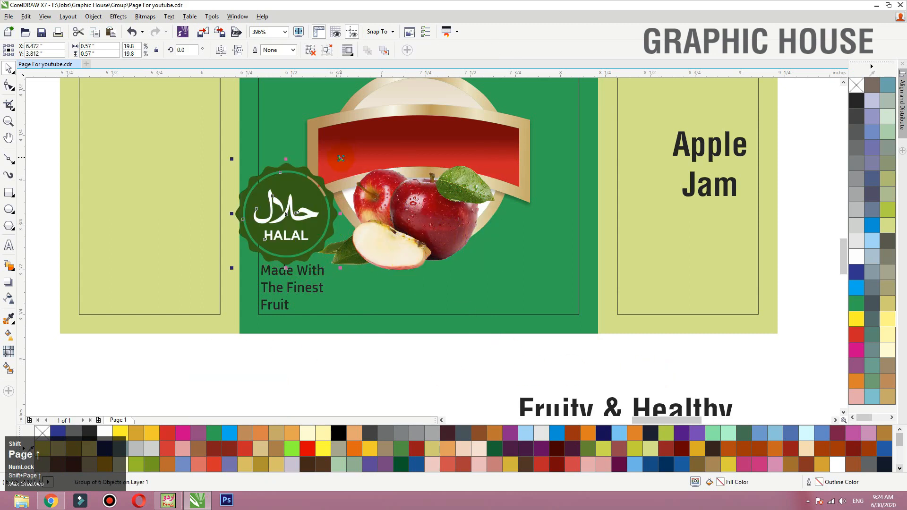
pyautogui.moveTo(341, 158); pyautogui.dragTo(307, 225)
pyautogui.click(405, 377)
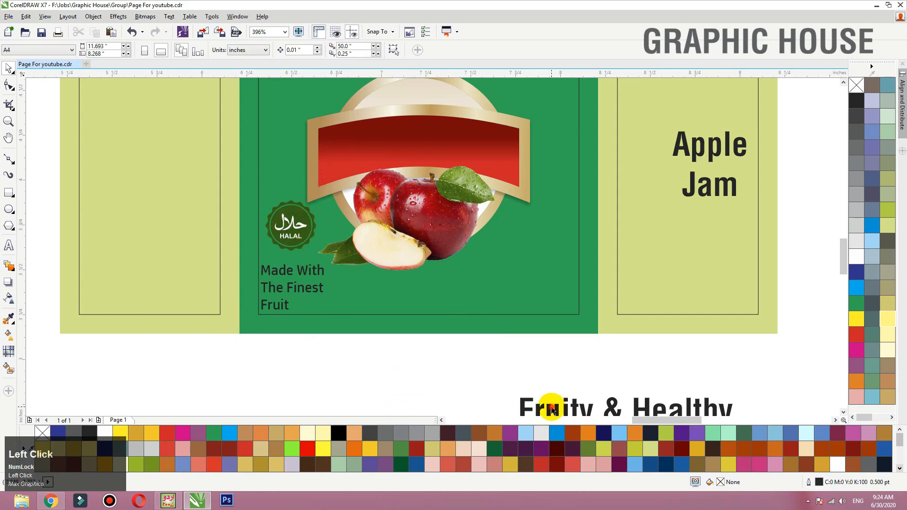
# - Move "Fruity & Healthy" just below the label and "Net Wt.440g" into the green panel's bottom-right corner
pyautogui.moveTo(532, 403)
pyautogui.mouseDown()
pyautogui.moveTo(433, 360)
pyautogui.moveTo(403, 358)
pyautogui.mouseUp()
pyautogui.press('F2')
pyautogui.click(555, 350)
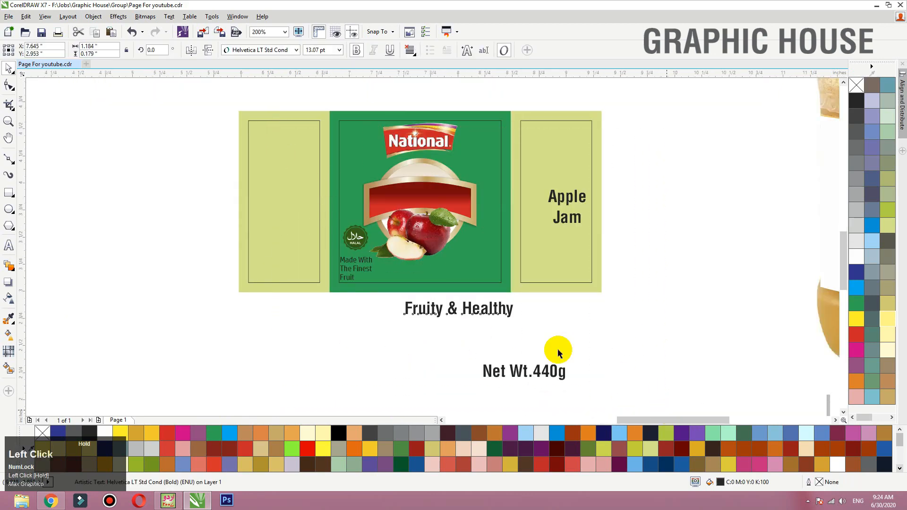
pyautogui.moveTo(520, 377); pyautogui.dragTo(440, 255)
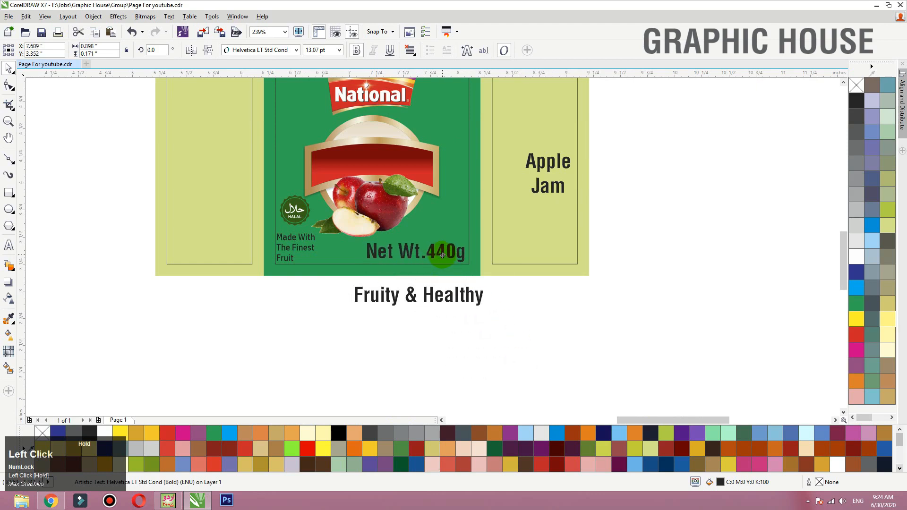
# - Shrink "Net Wt.440g" to 5.969 pt and fit "Fruity & Healthy" at 8.402 pt between it and the tagline
pyautogui.moveTo(359, 244); pyautogui.dragTo(422, 244)
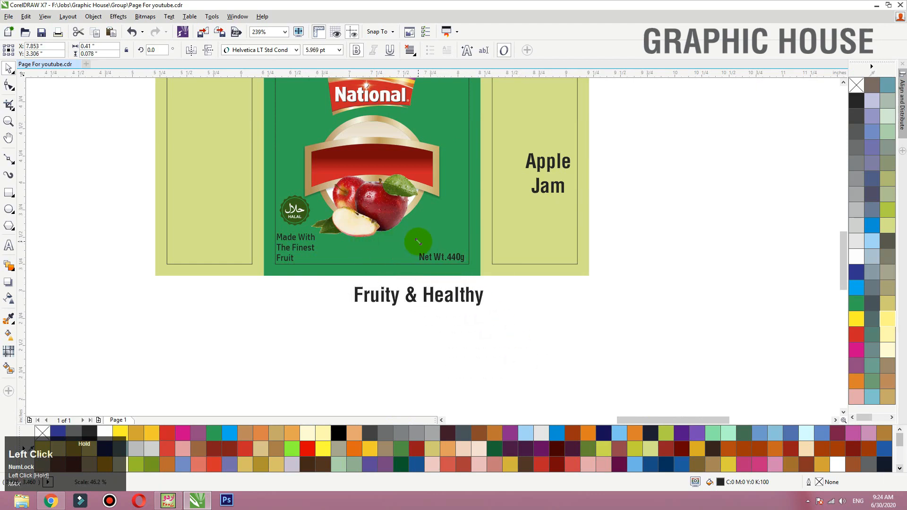
pyautogui.moveTo(402, 291); pyautogui.dragTo(372, 275)
pyautogui.click(429, 304)
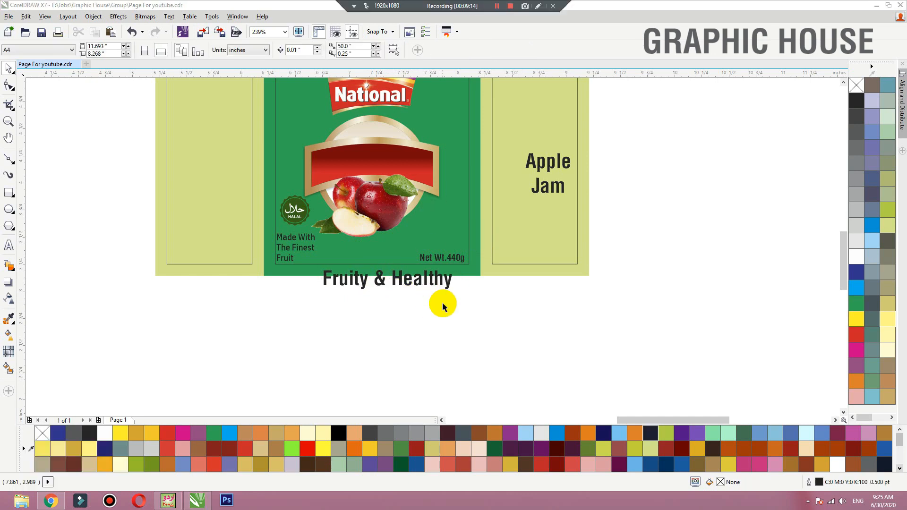
pyautogui.click(456, 304)
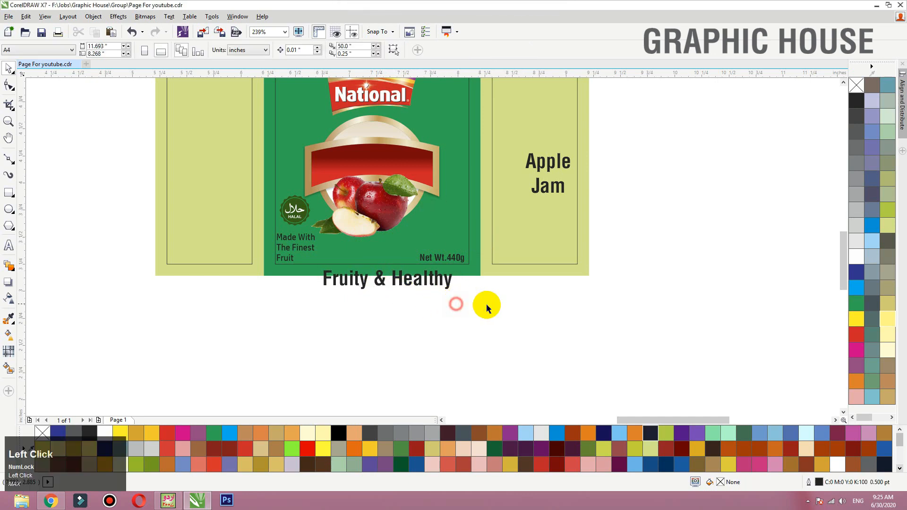
pyautogui.press('F2')
pyautogui.moveTo(520, 308); pyautogui.dragTo(218, 99)
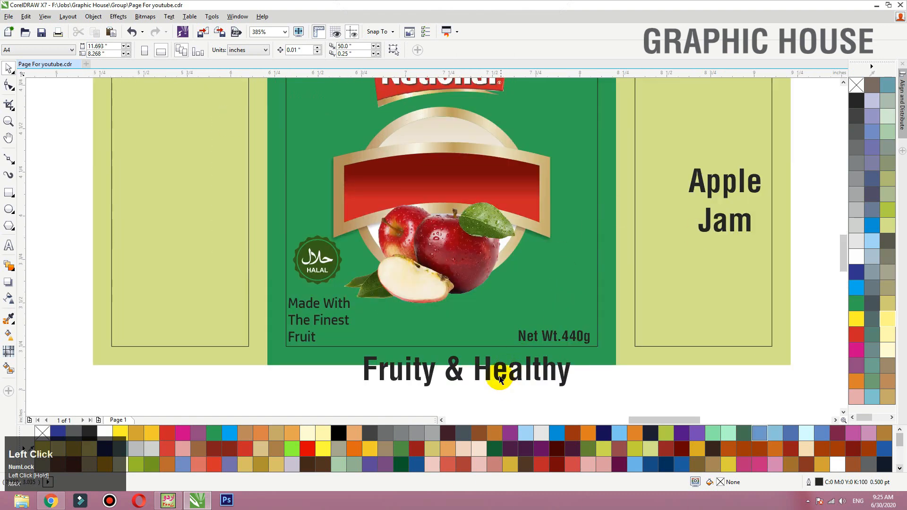
pyautogui.click(574, 364)
pyautogui.moveTo(572, 353)
pyautogui.mouseDown()
pyautogui.moveTo(537, 361)
pyautogui.moveTo(482, 350)
pyautogui.moveTo(480, 337)
pyautogui.mouseUp()
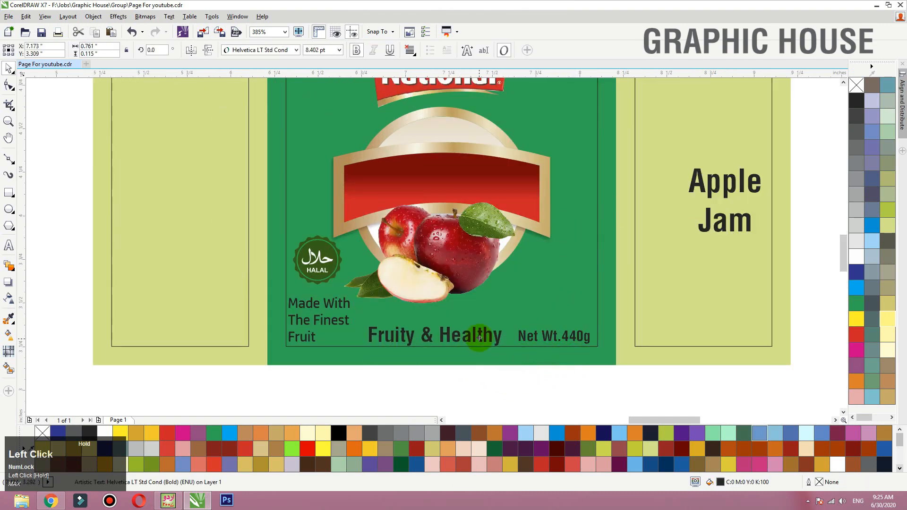
pyautogui.click(504, 357)
# - Make a black strip 4.0 by 0.06 inches from a squeezed copy of the green panel along the label's top edge
pyautogui.hotkey('shift', 'F2')
pyautogui.click(441, 138)
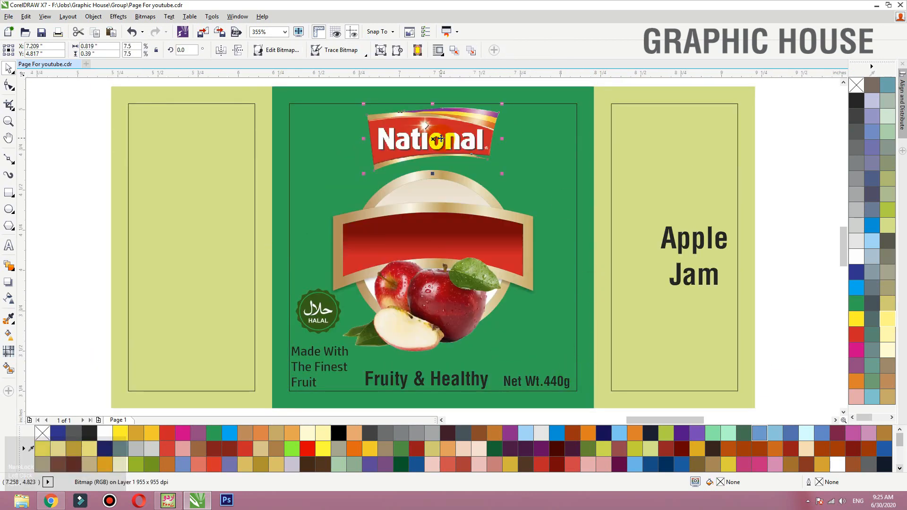
pyautogui.click(360, 406)
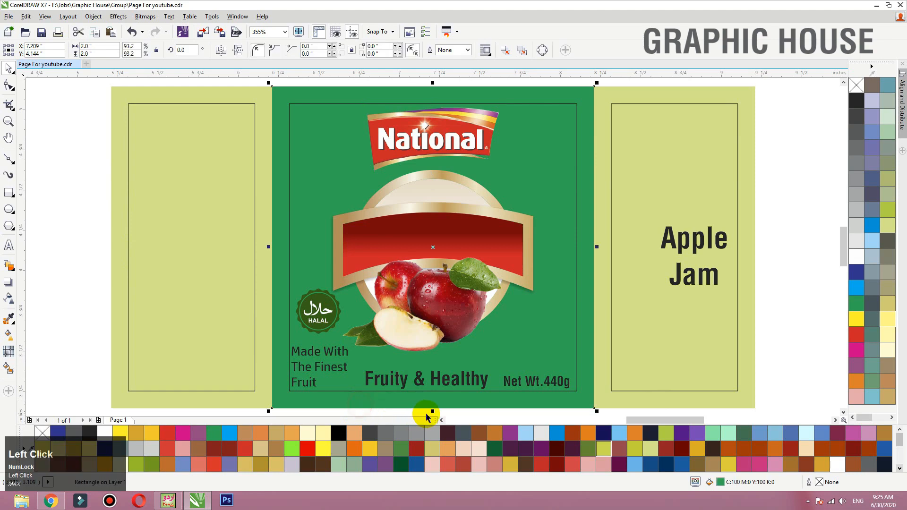
pyautogui.moveTo(432, 411); pyautogui.dragTo(438, 121)
pyautogui.click(856, 100)
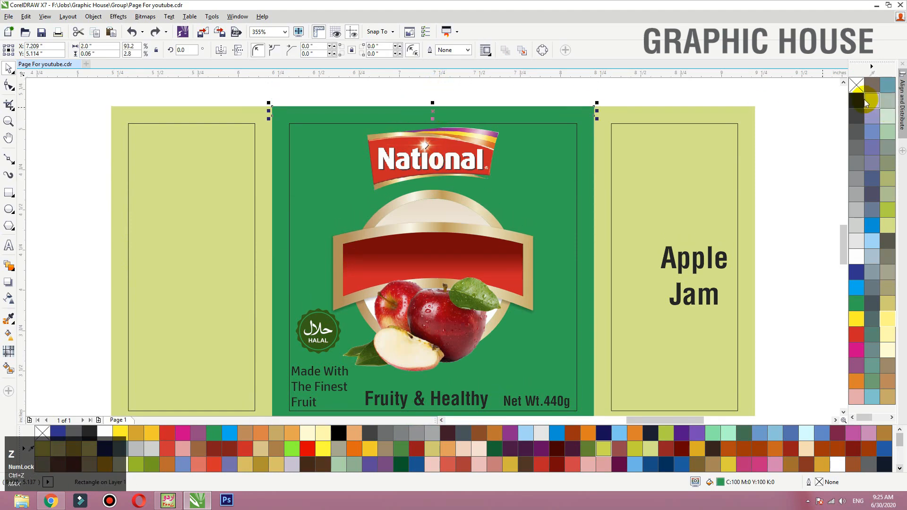
pyautogui.moveTo(597, 111); pyautogui.dragTo(756, 111)
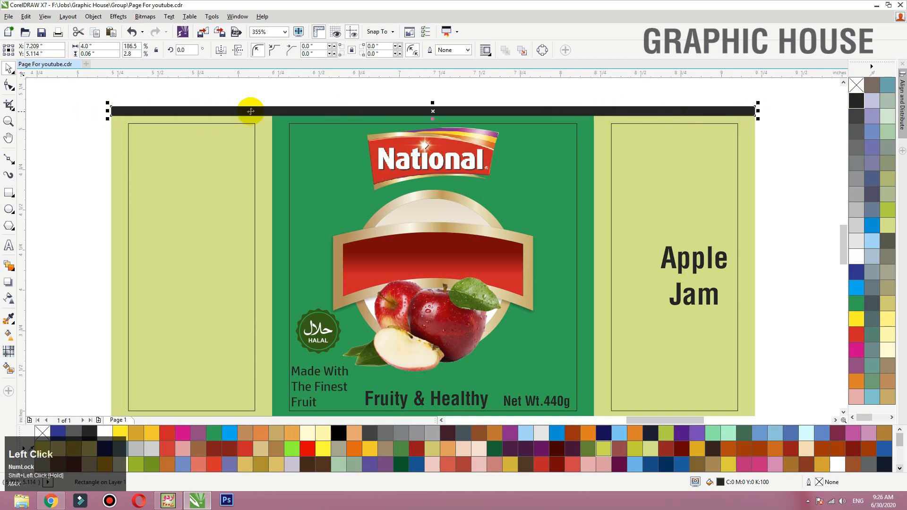
# - Duplicate the black strip and align the copy with the label's bottom edge
pyautogui.press('F3')
pyautogui.moveTo(251, 111); pyautogui.dragTo(254, 202)
pyautogui.keyDown('ctrl'); pyautogui.rightClick(254, 203); pyautogui.keyUp('ctrl')
pyautogui.keyDown('shift'); pyautogui.click(282, 289); pyautogui.keyUp('shift')
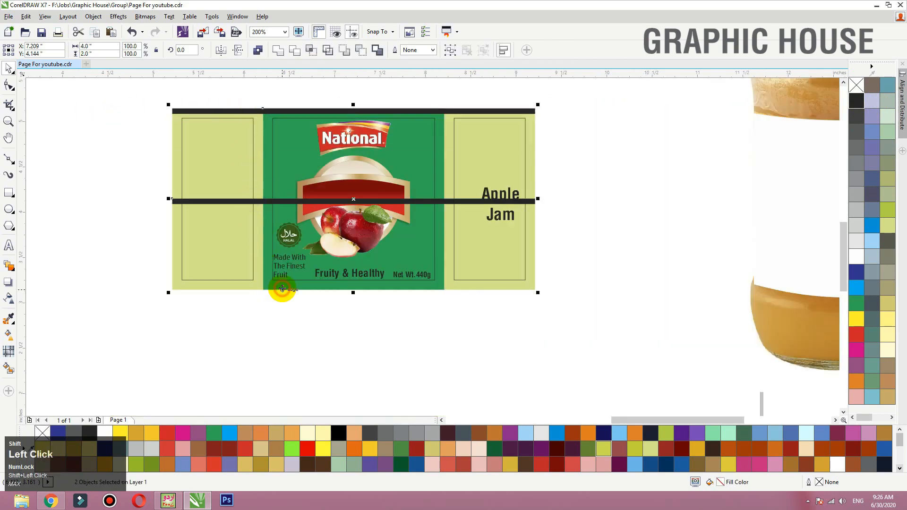
pyautogui.press('b')
pyautogui.click(328, 318)
# - Copy the gold fountain fill and outline properties from the badge's ring to the top and bottom strips
pyautogui.press('F2')
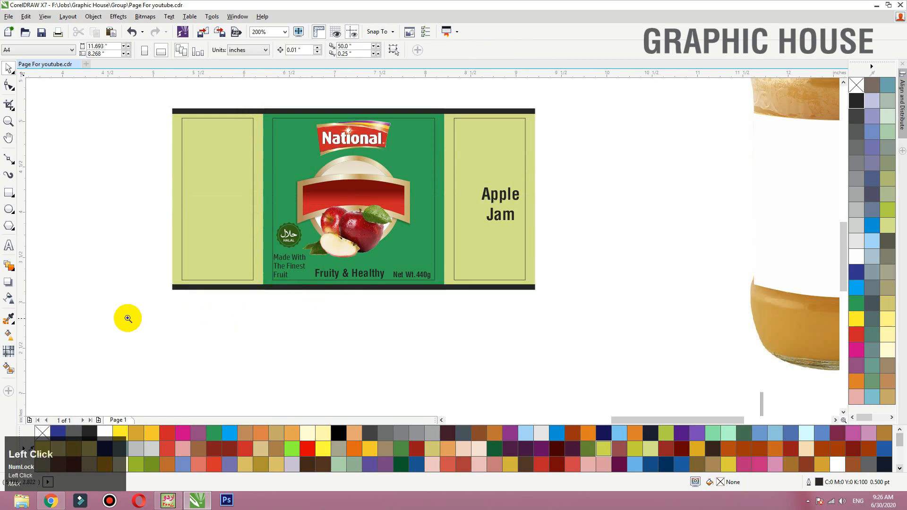
pyautogui.moveTo(124, 318); pyautogui.dragTo(593, 95)
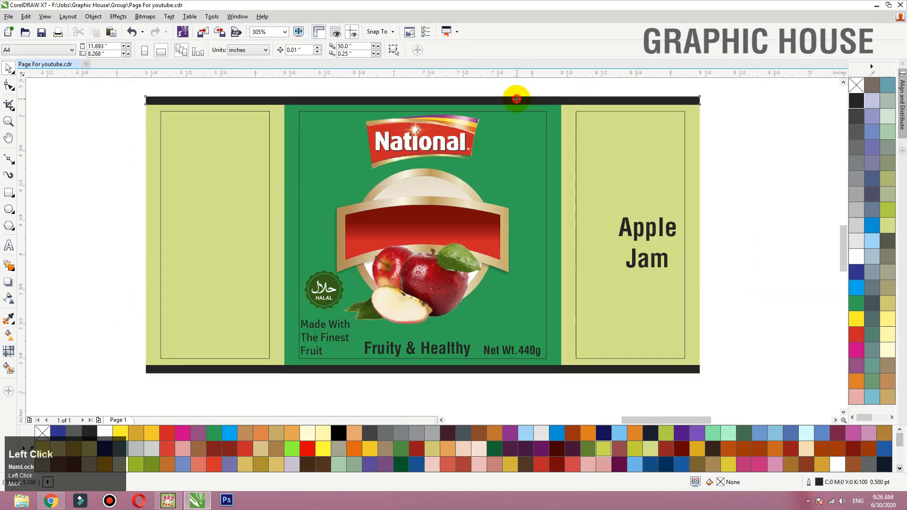
pyautogui.keyDown('shift'); pyautogui.click(502, 371); pyautogui.keyUp('shift')
pyautogui.moveTo(500, 371); pyautogui.dragTo(485, 371)
pyautogui.hotkey('ctrl', 'z')
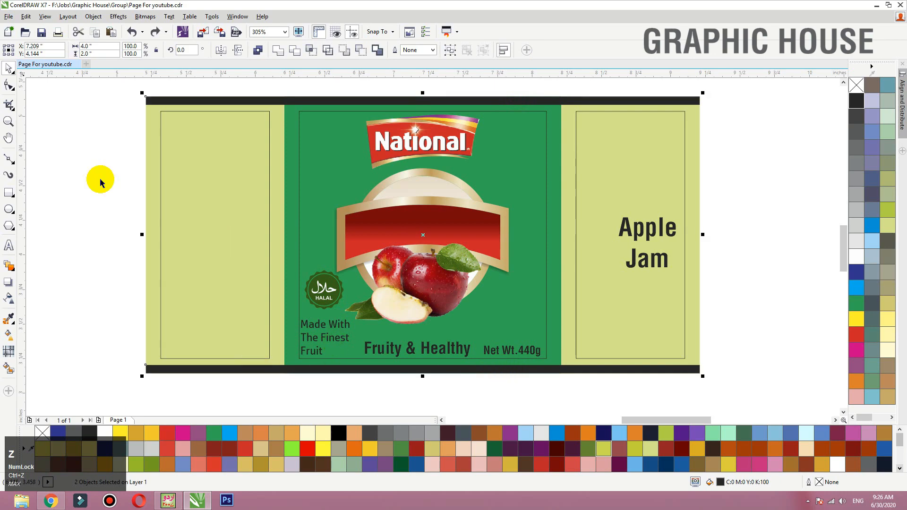
pyautogui.click(25, 17)
pyautogui.click(58, 193)
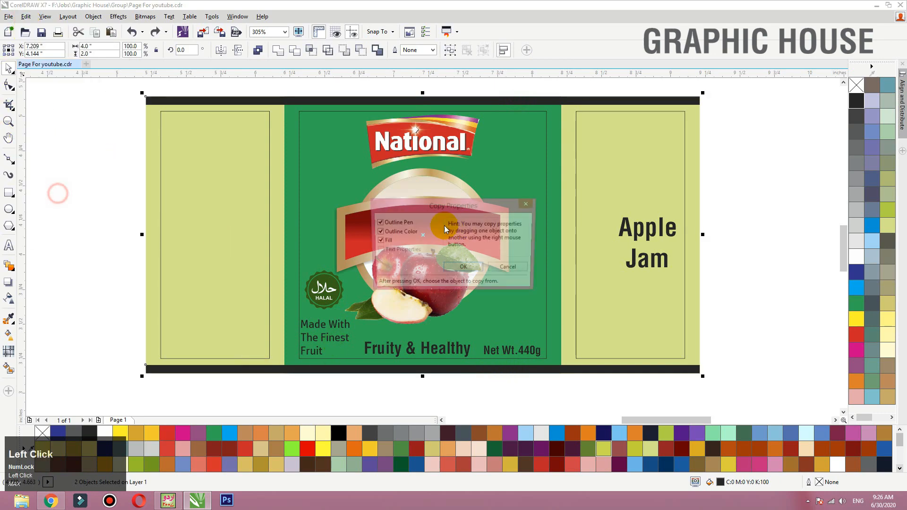
pyautogui.click(463, 266)
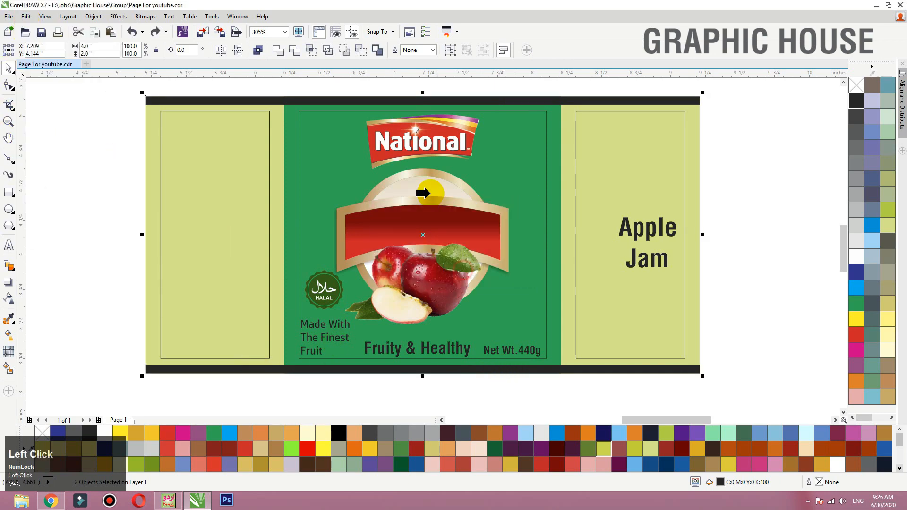
pyautogui.click(418, 172)
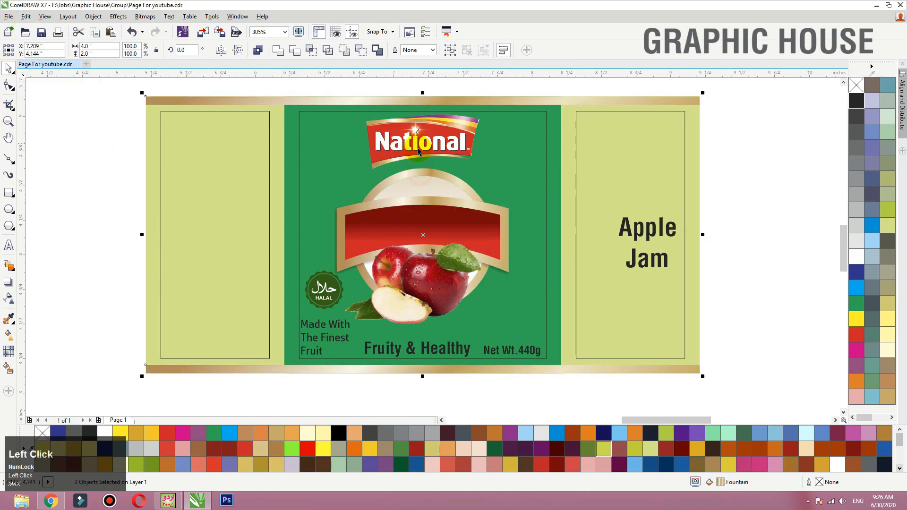
pyautogui.click(728, 158)
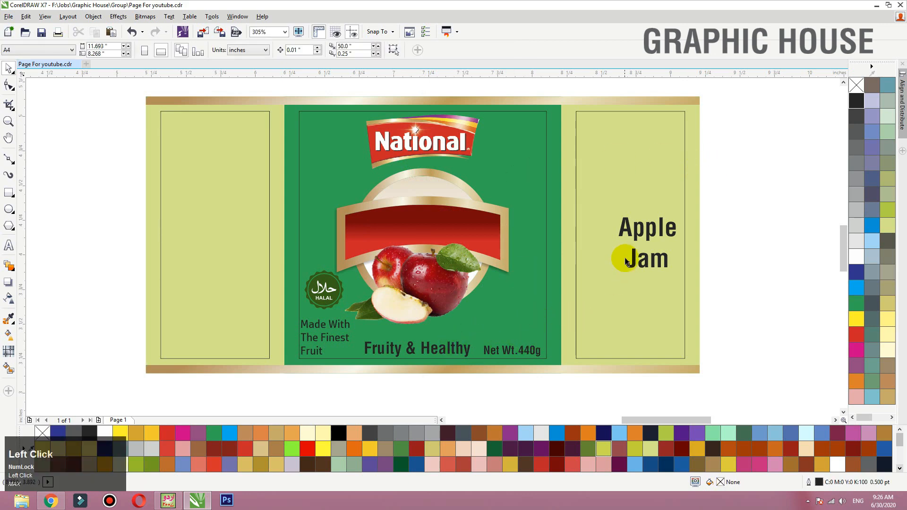
# - Separate "Apple" from "Jam", place it in front of the red banner's left half and fill it white
pyautogui.click(622, 231)
pyautogui.moveTo(429, 230); pyautogui.dragTo(363, 228)
pyautogui.press('F2')
pyautogui.moveTo(263, 183); pyautogui.dragTo(644, 343)
pyautogui.hotkey('shift', 'pageup')
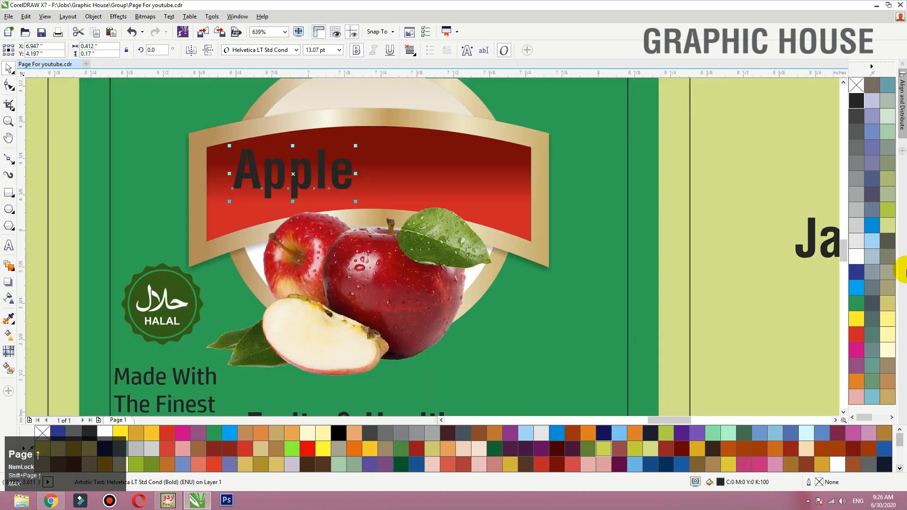
pyautogui.click(856, 255)
# - Move "Jam" beside "Apple" on the red banner and bring it to the front
pyautogui.scroll(-2, 415, 242)
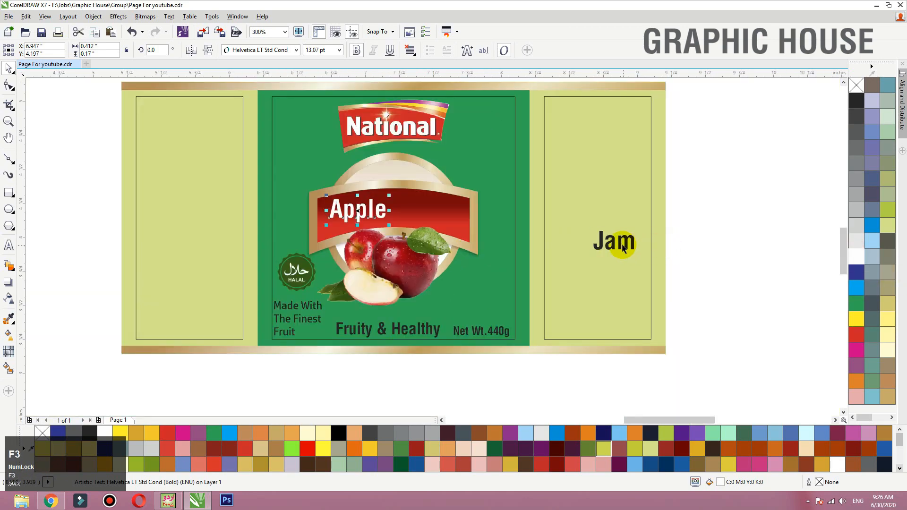
pyautogui.moveTo(621, 245); pyautogui.dragTo(425, 214)
pyautogui.press('F2')
pyautogui.moveTo(603, 138); pyautogui.dragTo(238, 304)
pyautogui.hotkey('shift', 'pageup')
# - Merge "Jam" into the "Apple" text object and fill the whole "Apple Jam" text white
pyautogui.doubleClick(390, 243)
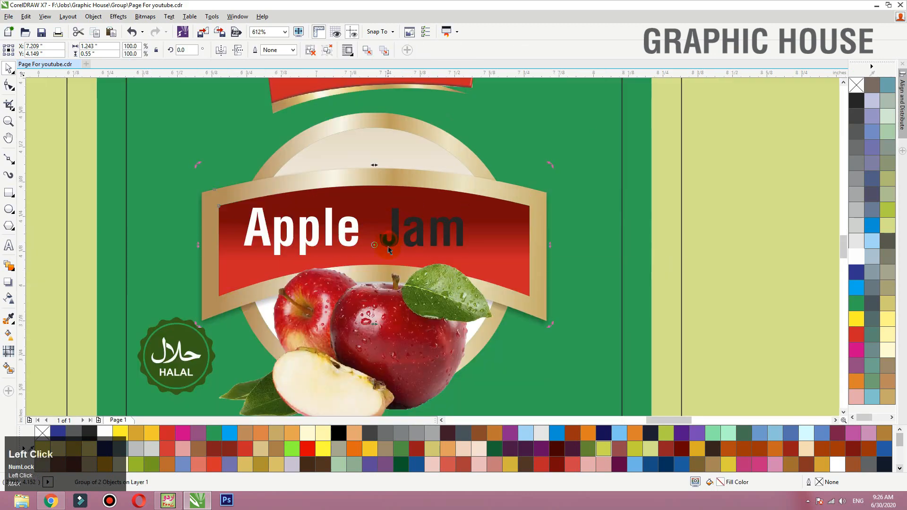
pyautogui.hotkey('ctrl', 'a')
pyautogui.hotkey('ctrl', 'x')
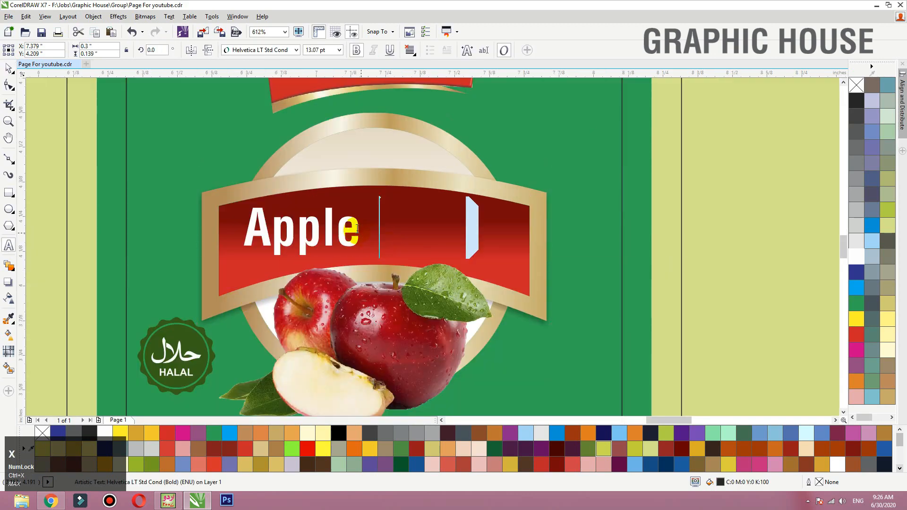
pyautogui.click(354, 228)
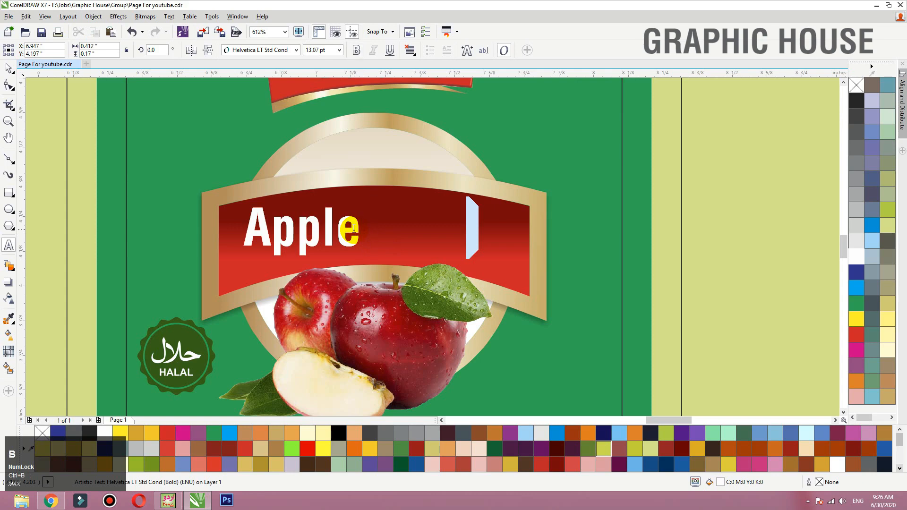
pyautogui.hotkey('ctrl', 'v')
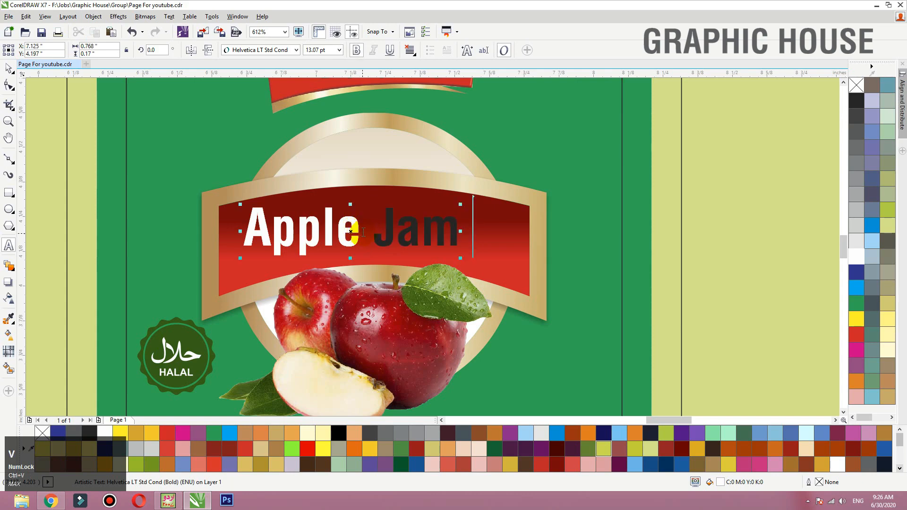
pyautogui.click(9, 68)
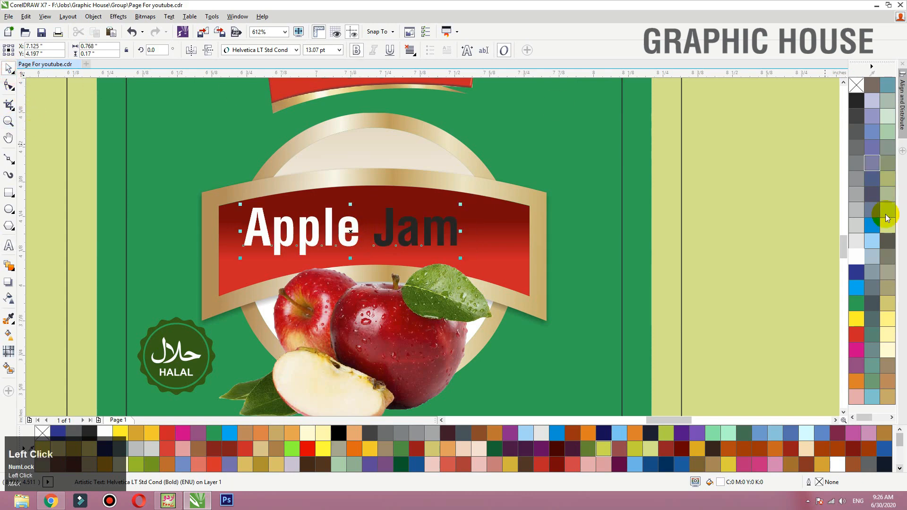
pyautogui.click(855, 256)
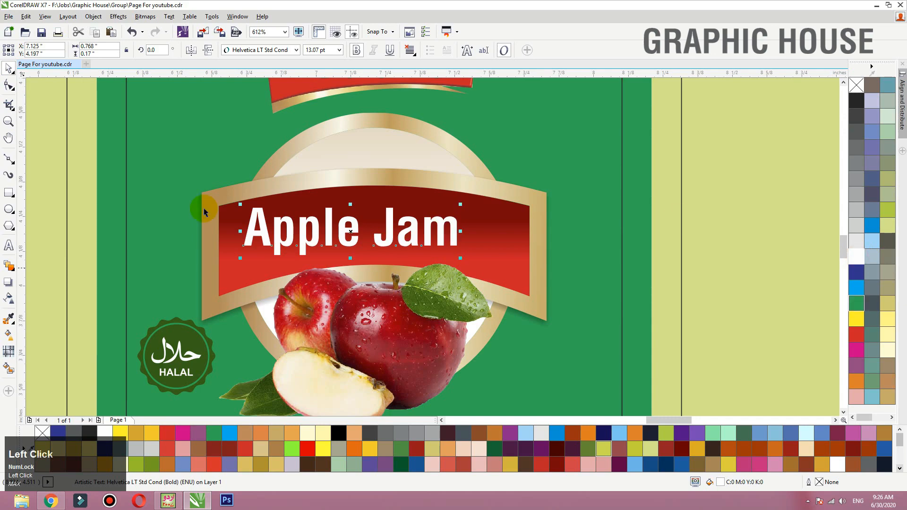
# - Set the "Apple Jam" text's font to Highway Gothic Narrow
pyautogui.click(265, 50)
pyautogui.scroll(-3, 250, 218)
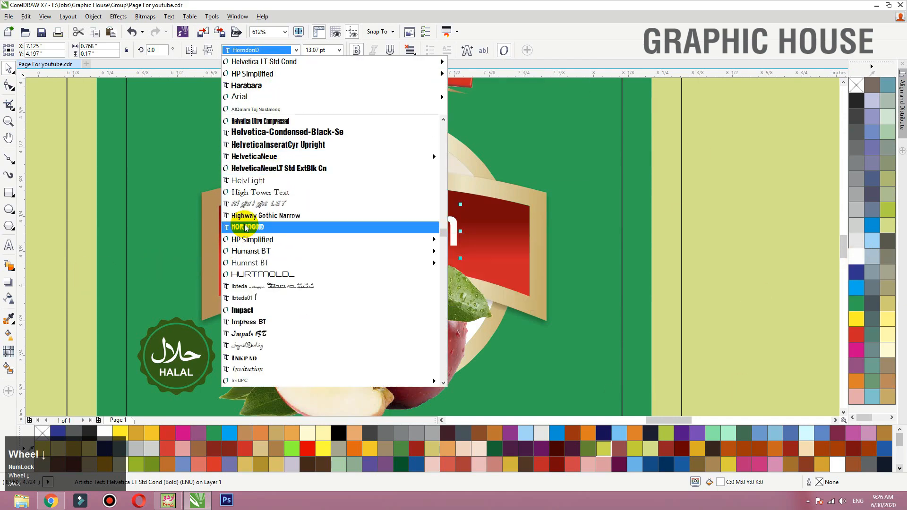
pyautogui.click(255, 216)
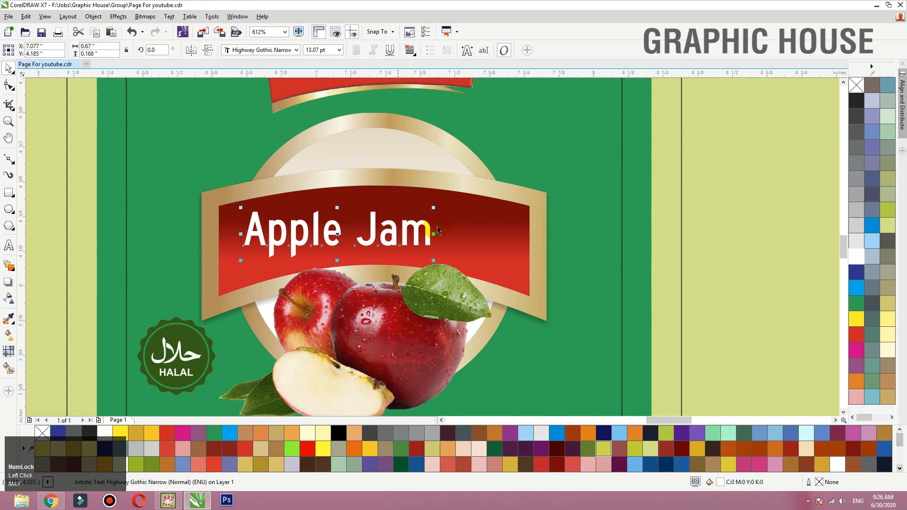
# - Change the case of the "Apple Jam" text to UPPERCASE
pyautogui.click(169, 17)
pyautogui.click(200, 320)
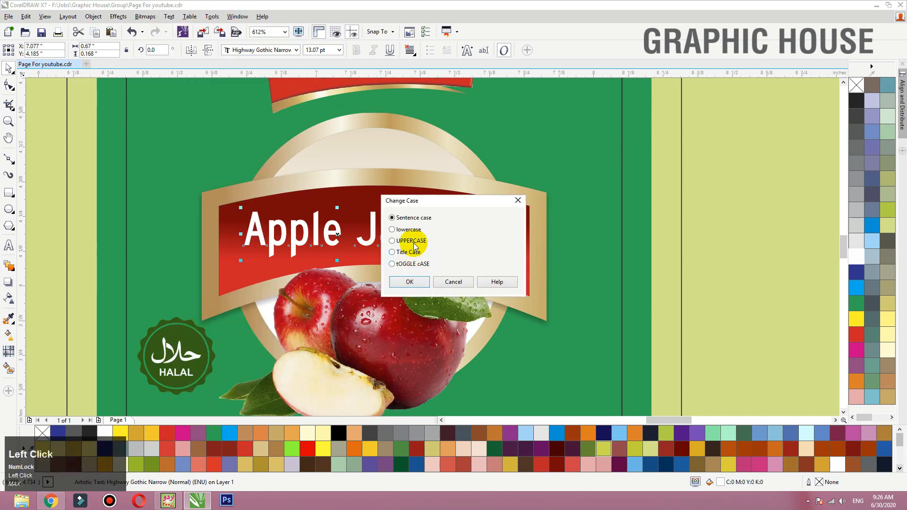
pyautogui.click(411, 241)
pyautogui.click(409, 282)
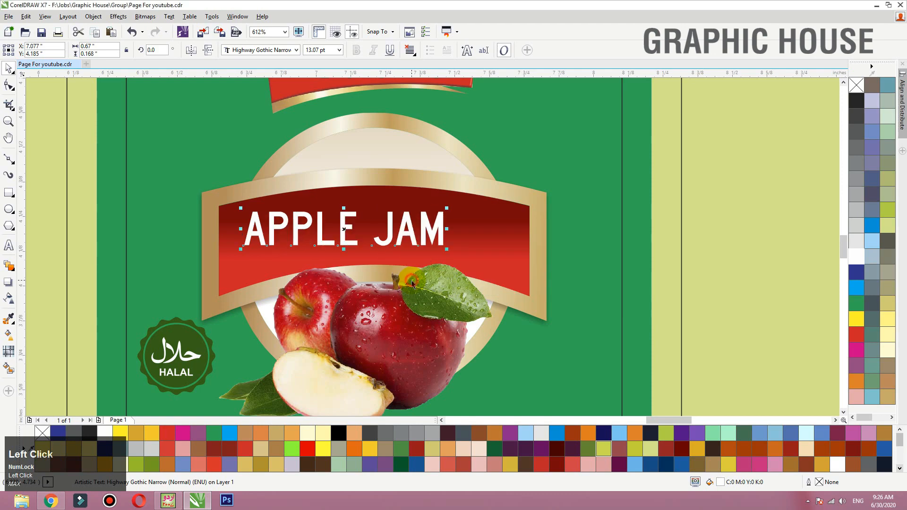
pyautogui.hotkey('ctrl', 'z')
pyautogui.click(413, 236)
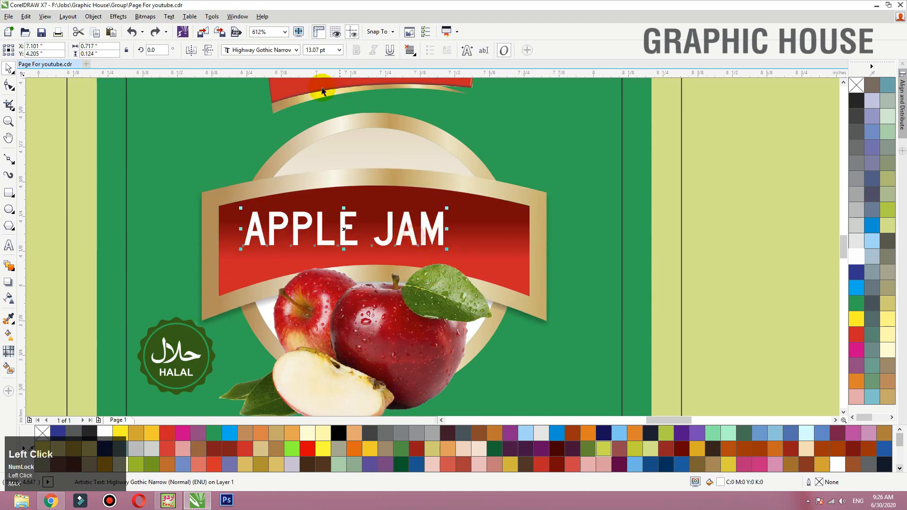
# - Set the "APPLE JAM" text's font to bold Humanst521 BT
pyautogui.click(275, 51)
pyautogui.scroll(-4, 293, 194)
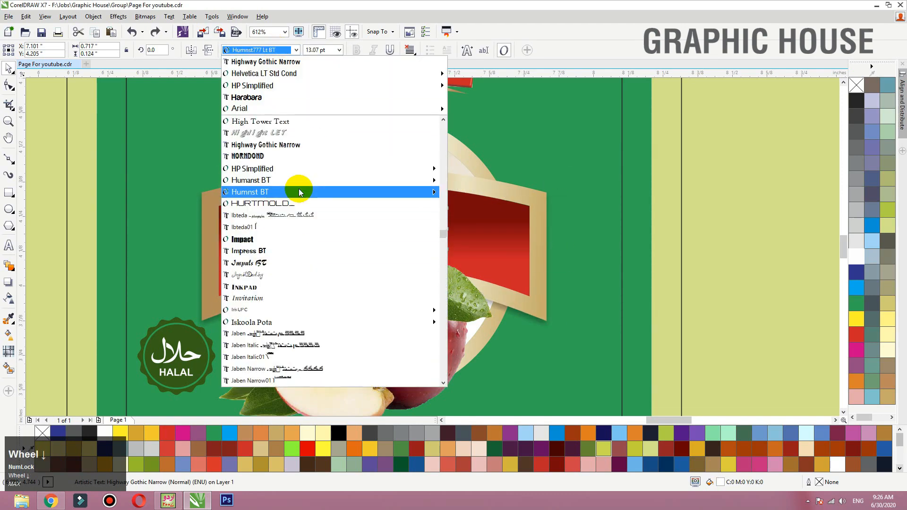
pyautogui.click(276, 143)
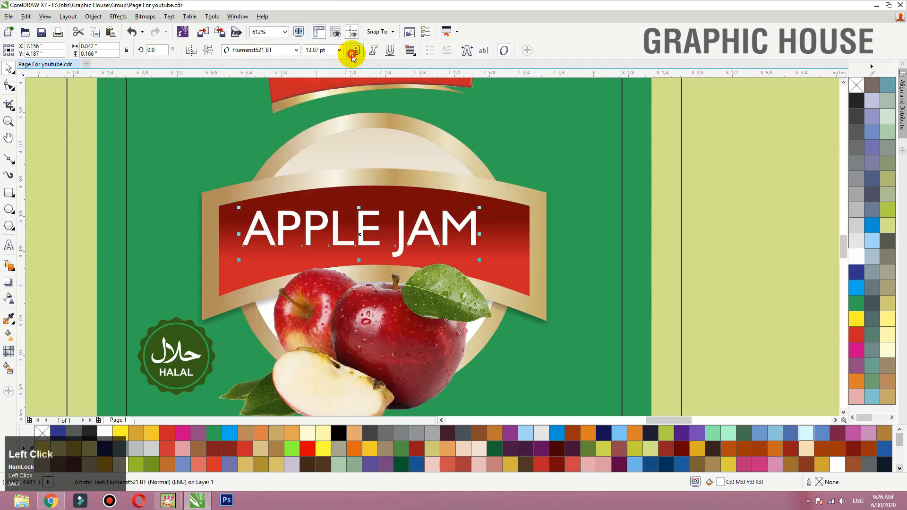
pyautogui.click(352, 51)
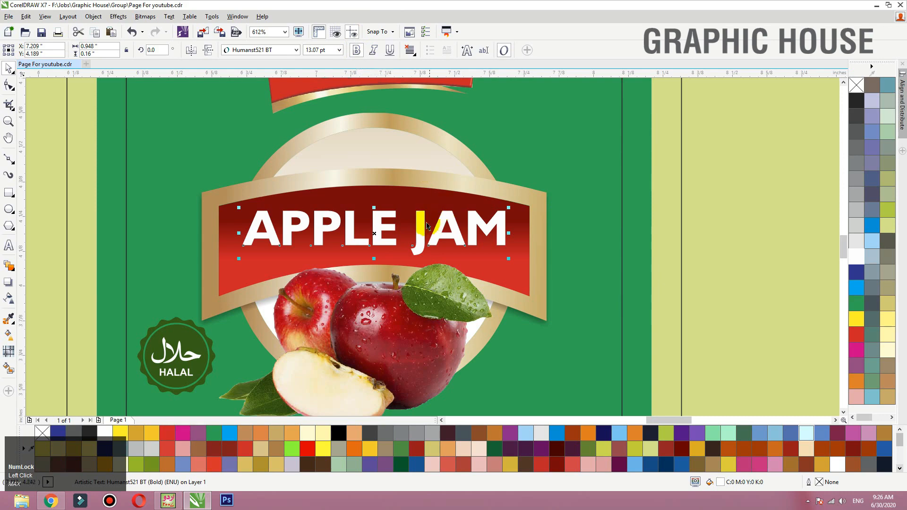
# - Lower "APPLE JAM" slightly and centre it horizontally on the red banner, keeping the text selected
pyautogui.moveTo(421, 221); pyautogui.dragTo(415, 223)
pyautogui.keyDown('shift'); pyautogui.click(429, 201); pyautogui.keyUp('shift')
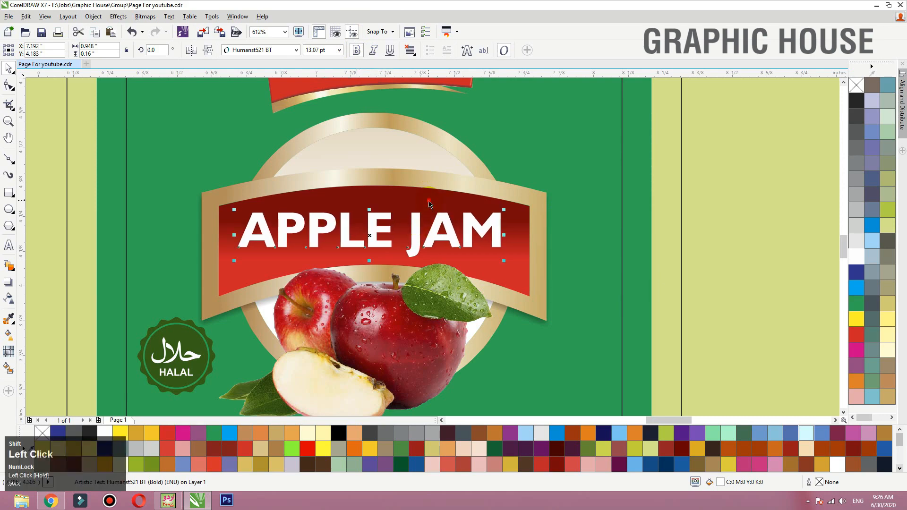
pyautogui.press('c')
pyautogui.click(600, 154)
pyautogui.click(422, 235)
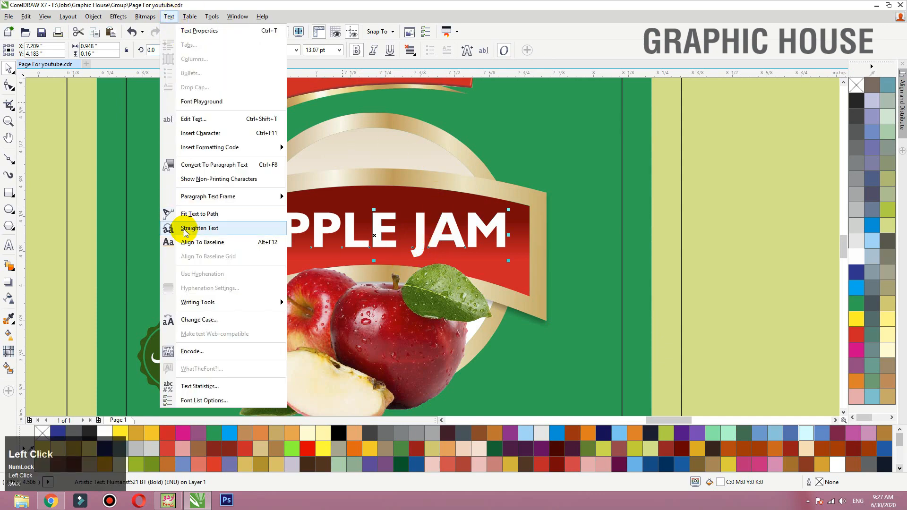
pyautogui.click(199, 228)
pyautogui.moveTo(370, 231); pyautogui.dragTo(440, 184)
pyautogui.click(386, 230)
pyautogui.hotkey('ctrl', 'z')
pyautogui.hotkey('ctrl', 'z')
pyautogui.scroll(-2, 330, 158)
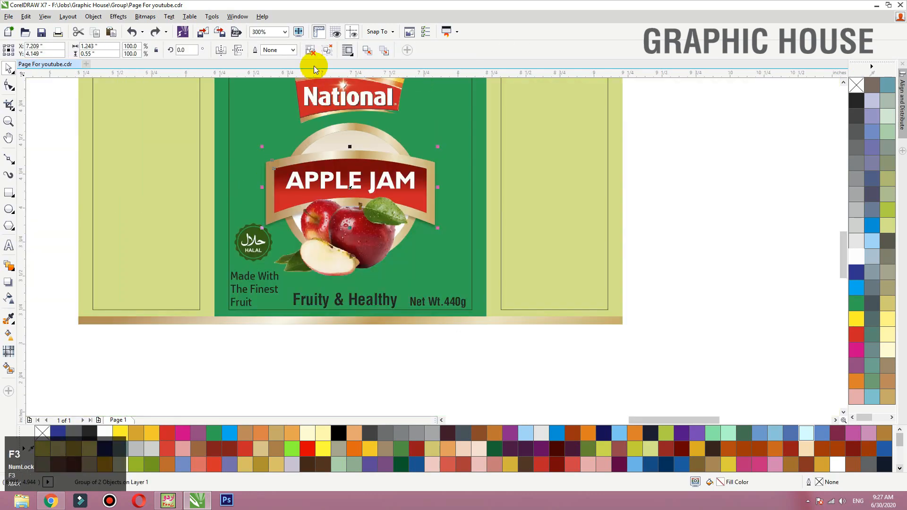
pyautogui.click(658, 116)
pyautogui.click(417, 198)
pyautogui.moveTo(426, 171); pyautogui.dragTo(426, 170)
pyautogui.hotkey('ctrl', 'z')
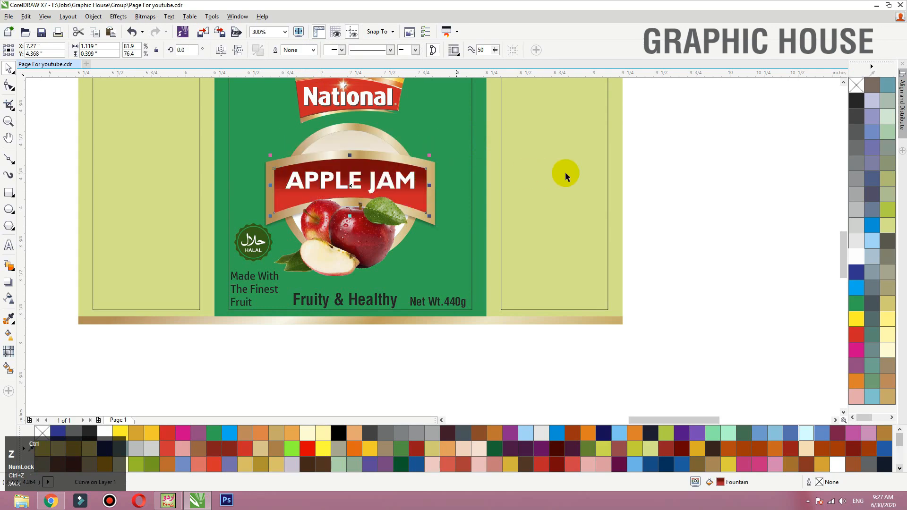
# - Try to fit the "APPLE JAM" text to the red banner's outline and reduce its font size to 10.07 pt
pyautogui.press('F2')
pyautogui.moveTo(613, 114); pyautogui.dragTo(192, 334)
pyautogui.click(414, 187)
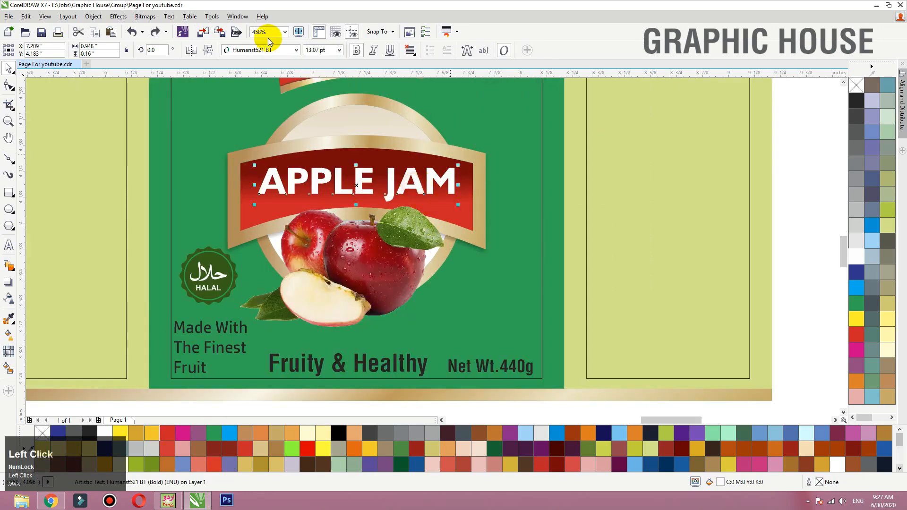
pyautogui.click(170, 16)
pyautogui.click(192, 215)
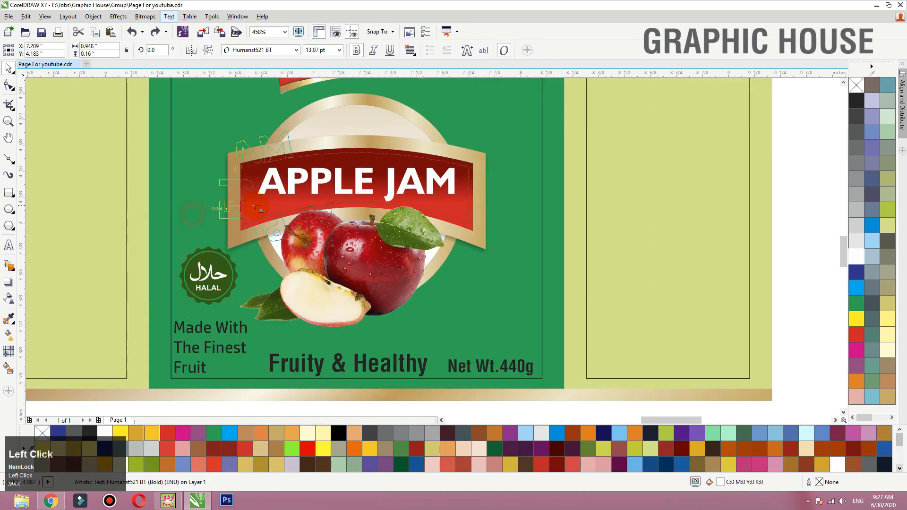
pyautogui.click(343, 179)
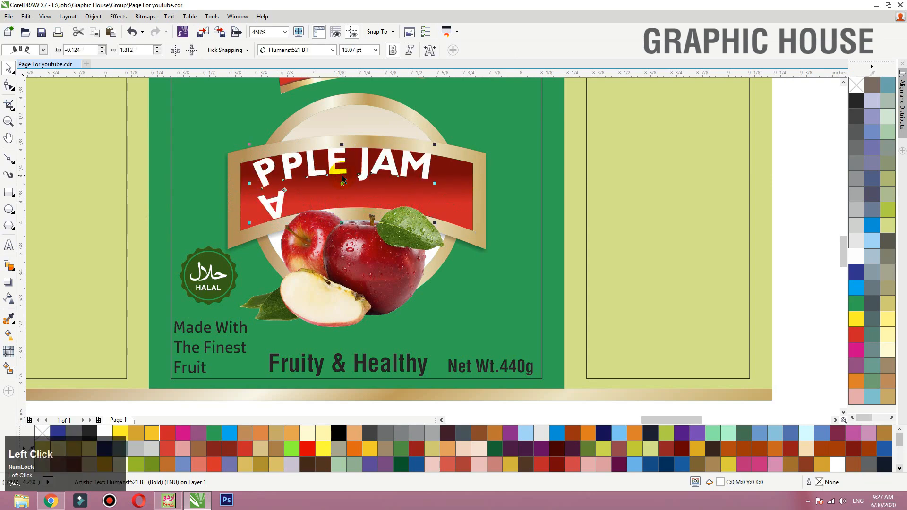
pyautogui.press('ctrl+KP_2')
pyautogui.press('ctrl+KP_2')
pyautogui.press('ctrl+KP_2')
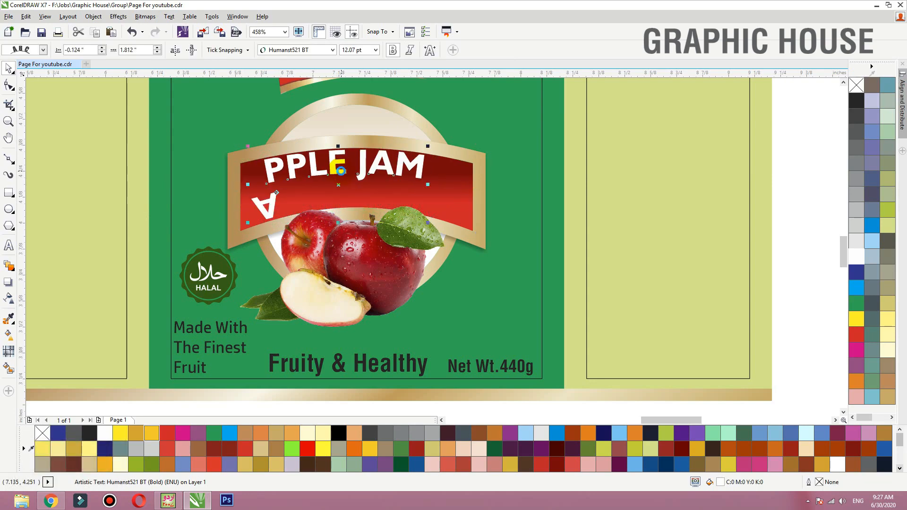
# - Try to reposition the fitted "APPLE JAM" along the banner's curve, and undo fitting the text to the banner
pyautogui.press('F2')
pyautogui.moveTo(179, 112); pyautogui.dragTo(589, 288)
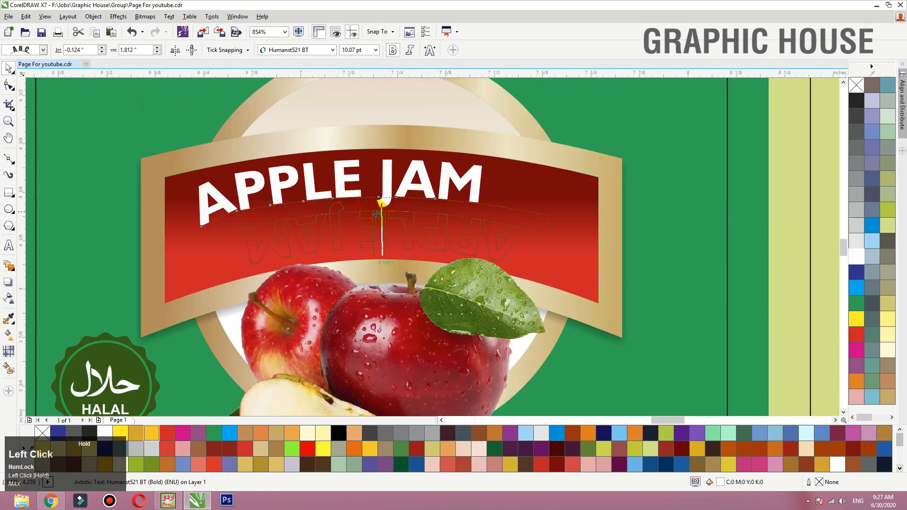
pyautogui.moveTo(376, 213); pyautogui.dragTo(385, 169)
pyautogui.hotkey('ctrl', 'z')
pyautogui.hotkey('ctrl', 'z')
pyautogui.hotkey('ctrl', 'z')
pyautogui.hotkey('ctrl', 'z')
# - Draw an ellipse about 1.66 in wide and 0.9 in high across the lower banner and the apples
pyautogui.scroll(-2, 383, 225)
pyautogui.press('F2')
pyautogui.moveTo(617, 159); pyautogui.dragTo(177, 391)
pyautogui.click(9, 209)
pyautogui.moveTo(179, 165); pyautogui.dragTo(609, 399)
pyautogui.press('space')
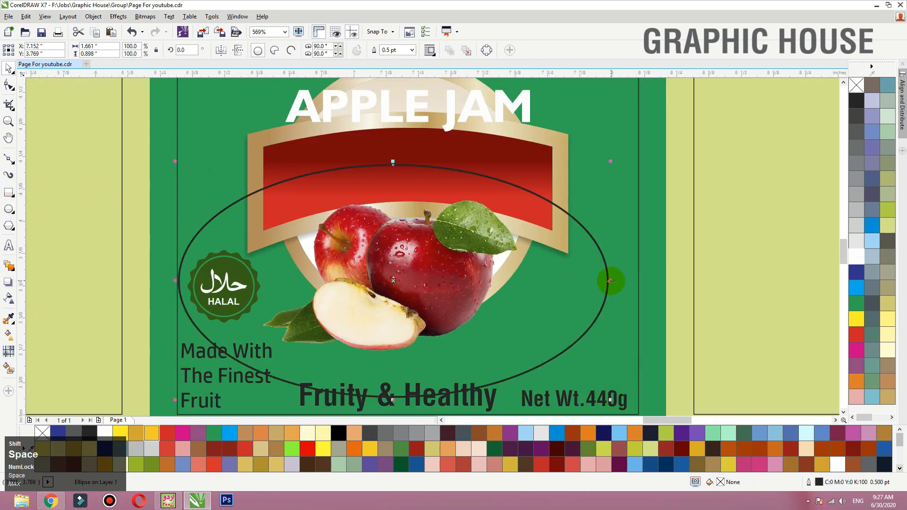
# - Narrow the ellipse to about 1.53 in and centre it horizontally on the red banner
pyautogui.moveTo(611, 280)
pyautogui.mouseDown()
pyautogui.moveTo(585, 268)
pyautogui.moveTo(598, 271)
pyautogui.mouseUp()
pyautogui.keyDown('shift'); pyautogui.click(477, 154); pyautogui.keyUp('shift')
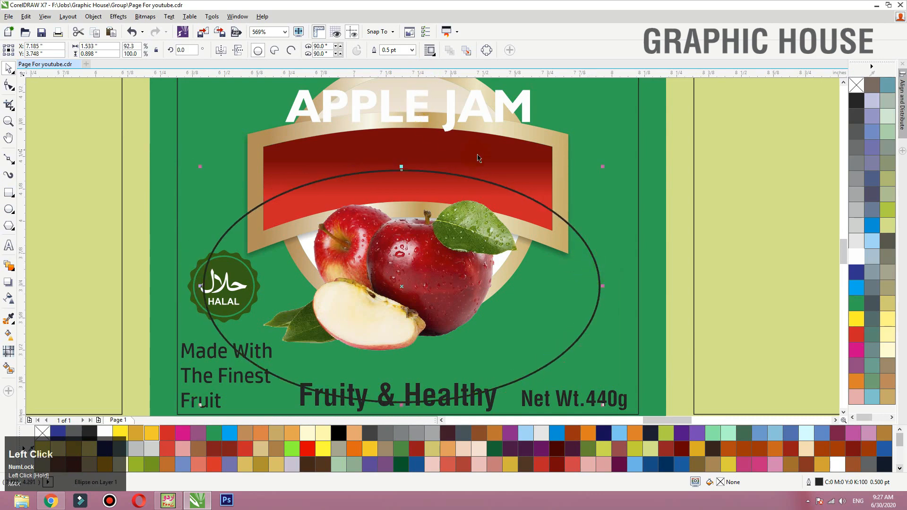
pyautogui.press('c')
# - Fit the "APPLE JAM" text to the ellipse, centred along its upper arc
pyautogui.click(467, 118)
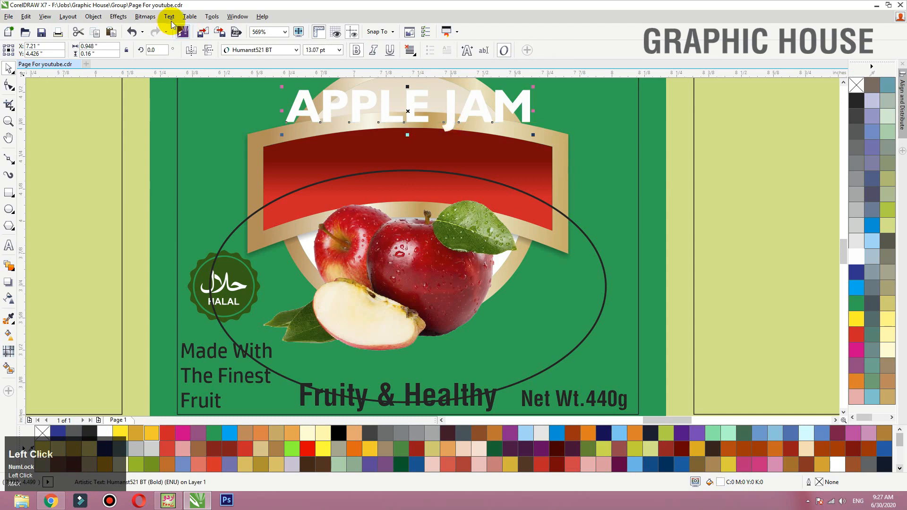
pyautogui.click(170, 17)
pyautogui.click(198, 214)
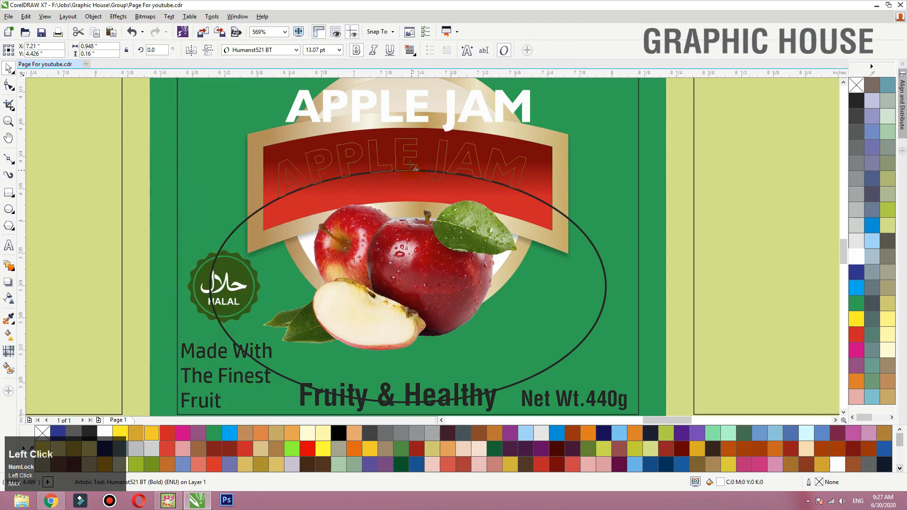
pyautogui.click(419, 170)
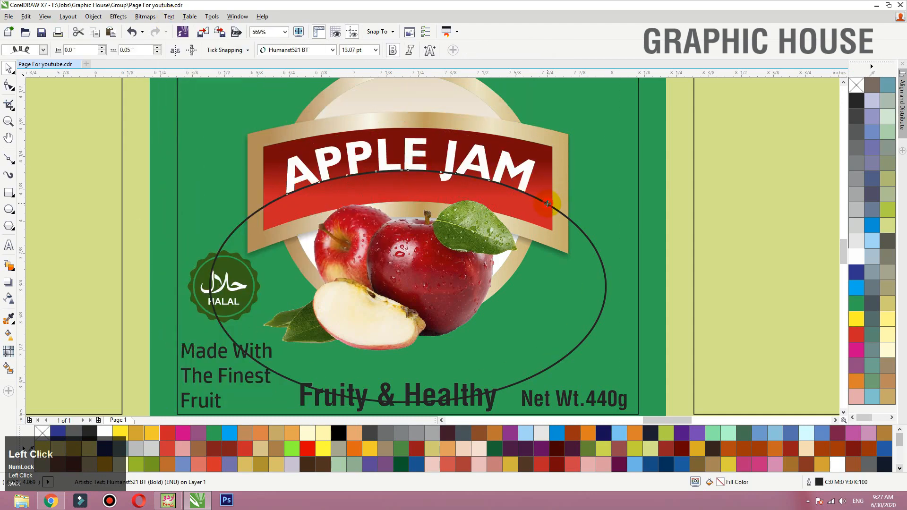
# - Lower the ellipse with its curved text slightly on the banner, and delete the ellipse while keeping the arched text
pyautogui.moveTo(547, 203); pyautogui.dragTo(546, 212)
pyautogui.hotkey('ctrl', 'z')
pyautogui.click(599, 240)
pyautogui.click(591, 249)
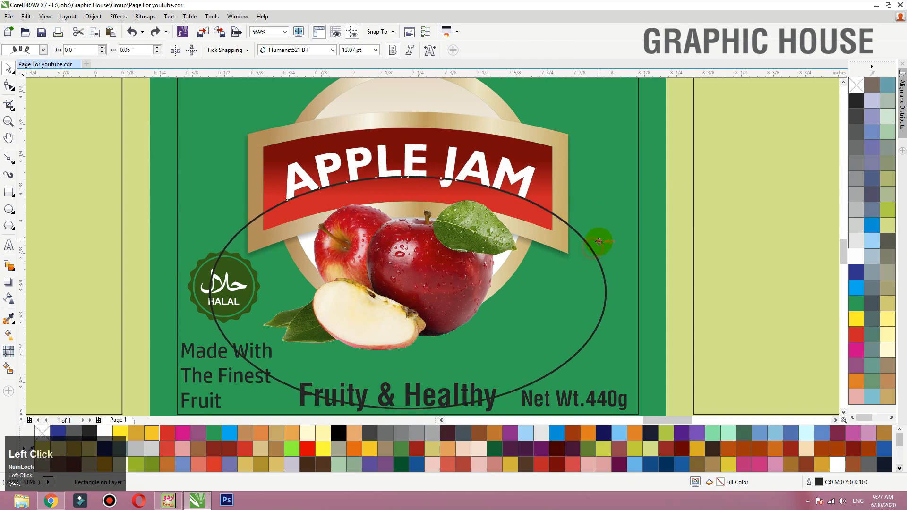
pyautogui.hotkey('ctrl', 'z')
pyautogui.click(598, 239)
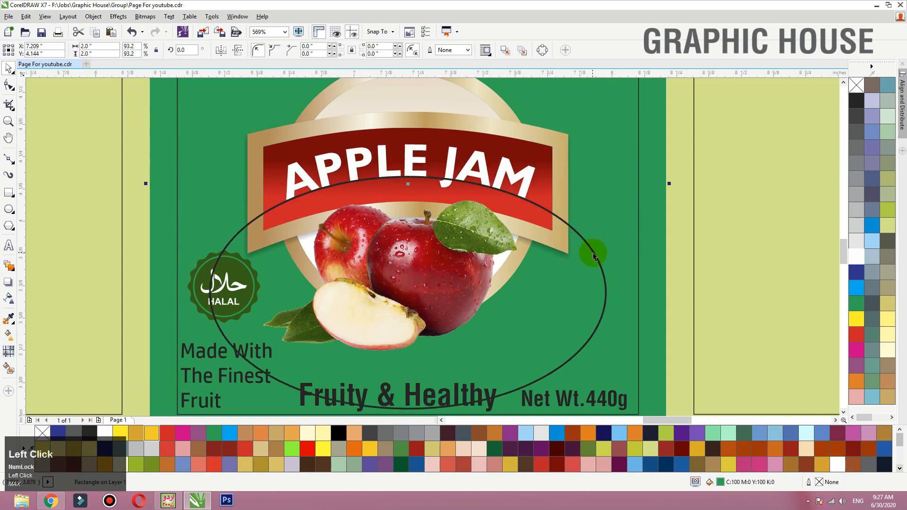
pyautogui.click(592, 252)
pyautogui.press('Delete')
# - Place a duplicate of the arched "APPLE JAM" text slightly above the original
pyautogui.click(485, 179)
pyautogui.hotkey('shift', 'F2')
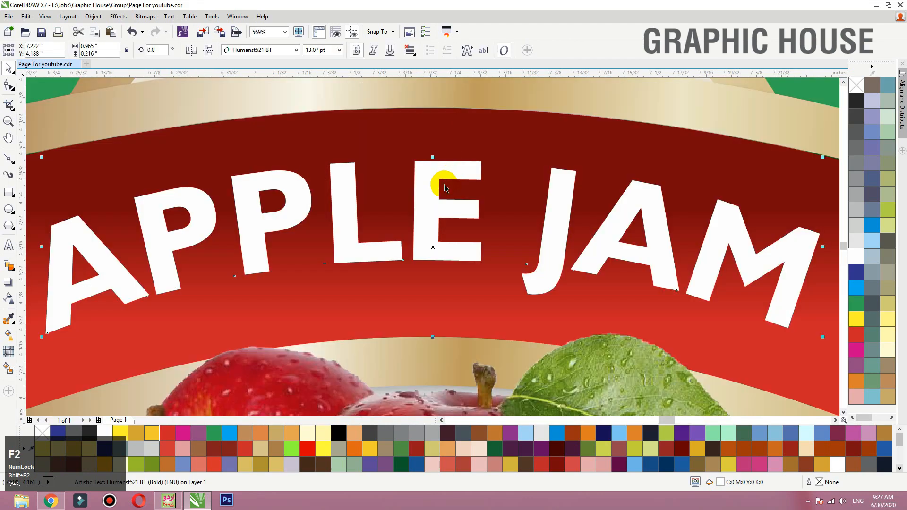
pyautogui.moveTo(441, 213); pyautogui.dragTo(441, 207)
pyautogui.rightClick(442, 207)
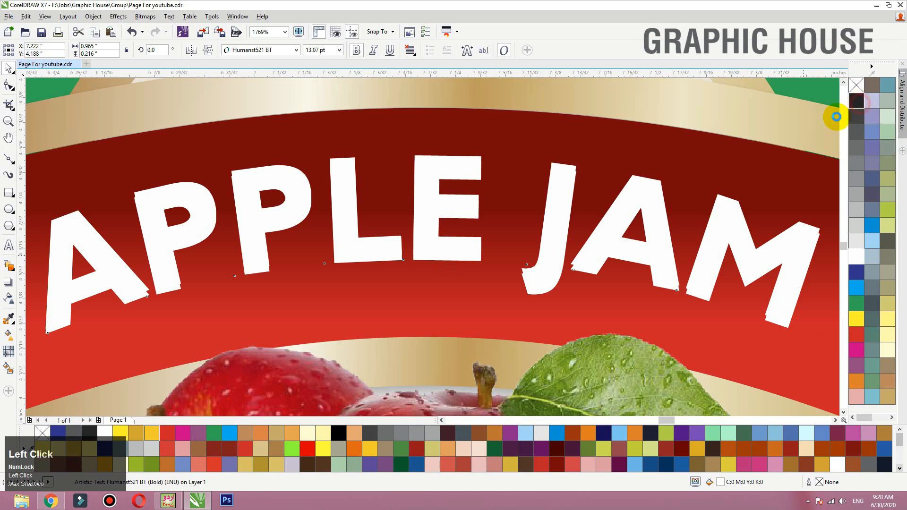
# - Fill the lower "APPLE JAM" copy with dark red #8D090B and offset it slightly right and down behind the white text
pyautogui.click(856, 101)
pyautogui.click(857, 334)
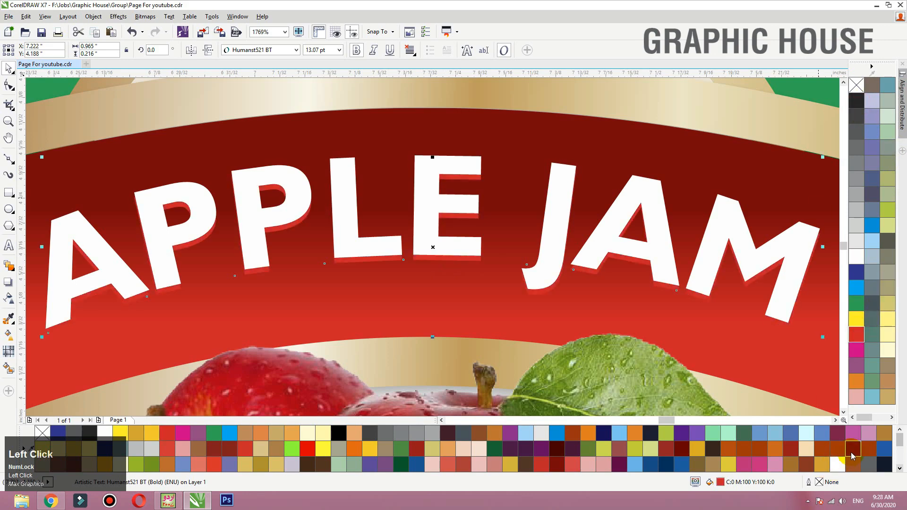
pyautogui.click(853, 451)
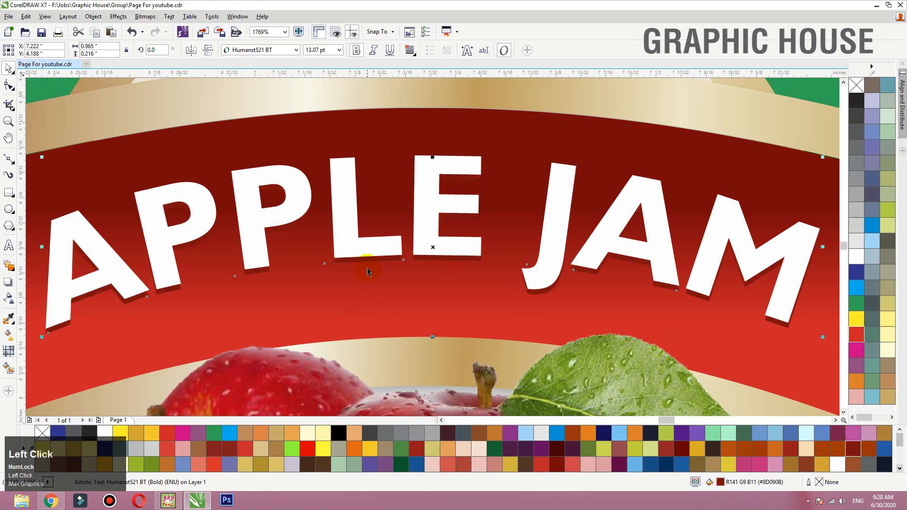
pyautogui.moveTo(369, 260); pyautogui.dragTo(374, 263)
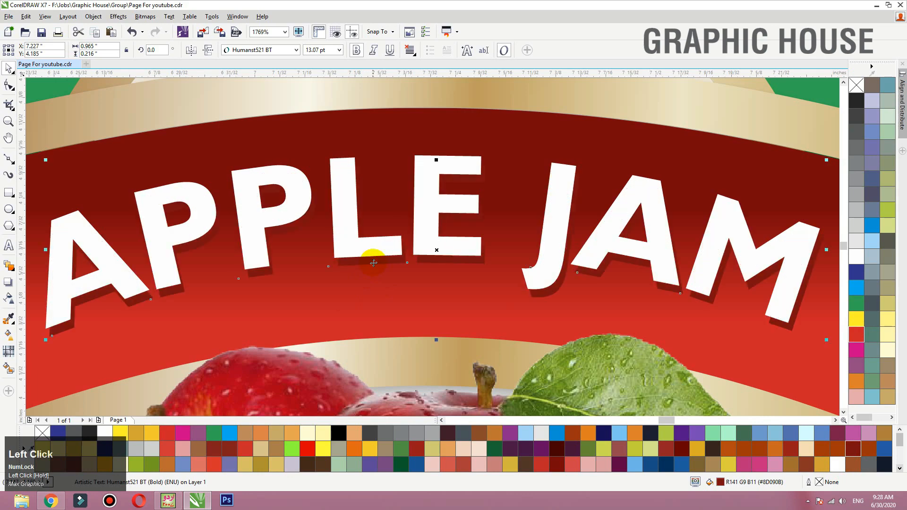
# - Apply a drop shadow to the dark red "APPLE JAM" copy with opacity 88 and feathering 5
pyautogui.click(8, 282)
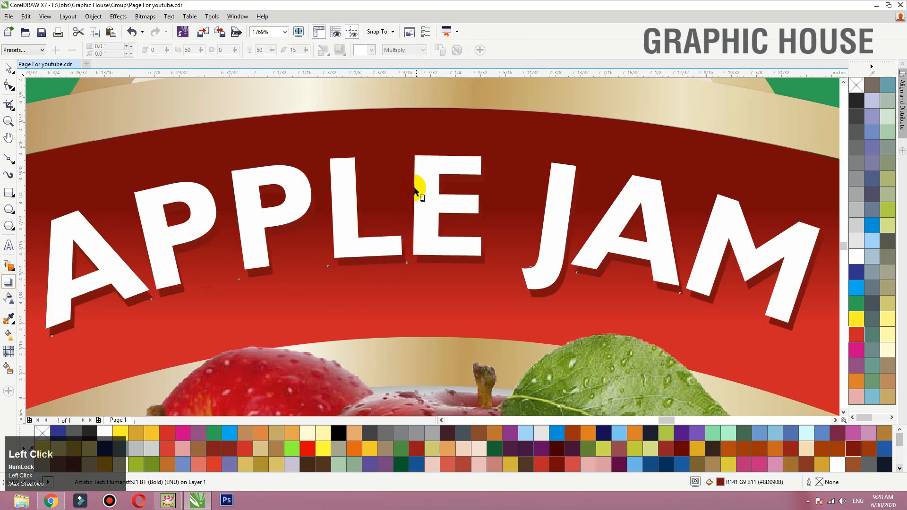
pyautogui.moveTo(436, 250); pyautogui.dragTo(402, 261)
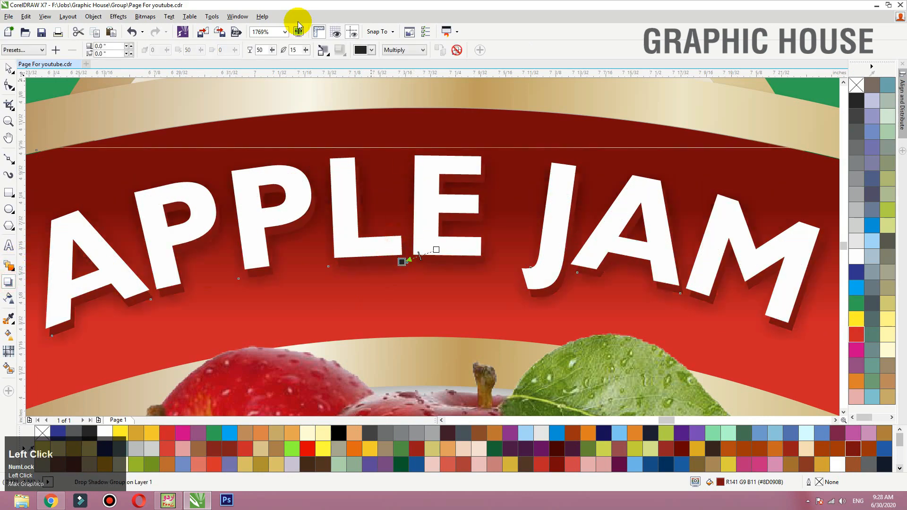
pyautogui.doubleClick(263, 50)
pyautogui.write('88')
pyautogui.press('Tab')
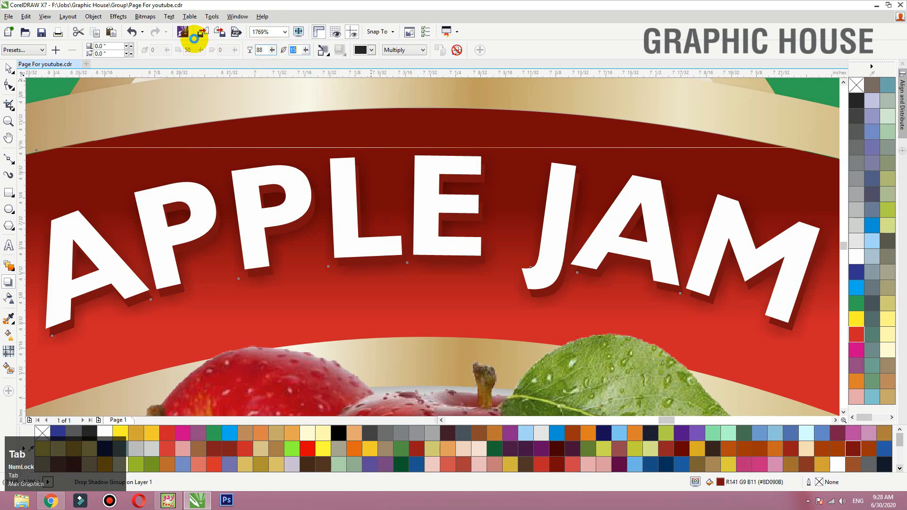
pyautogui.write('5')
pyautogui.press('Tab')
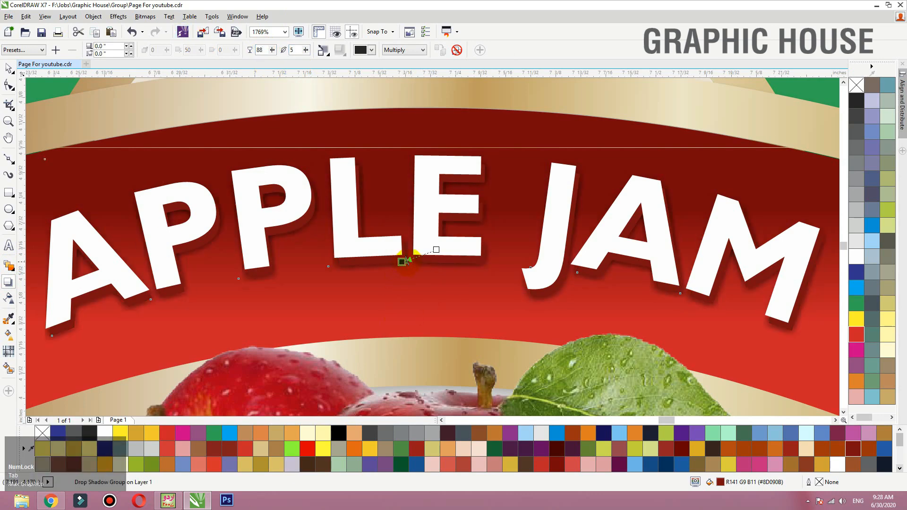
# - Reduce the "APPLE JAM" drop shadow's opacity to 40 and deselect the text
pyautogui.moveTo(407, 260); pyautogui.dragTo(418, 256)
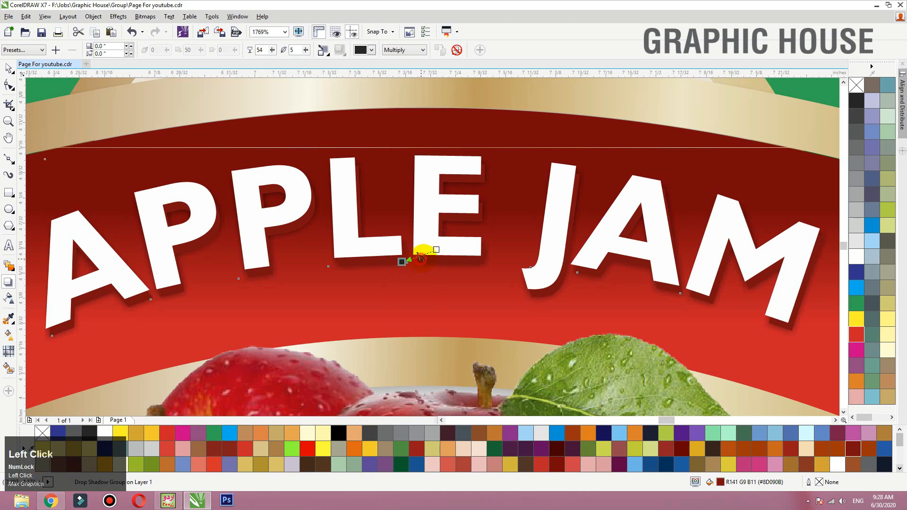
pyautogui.press('F3')
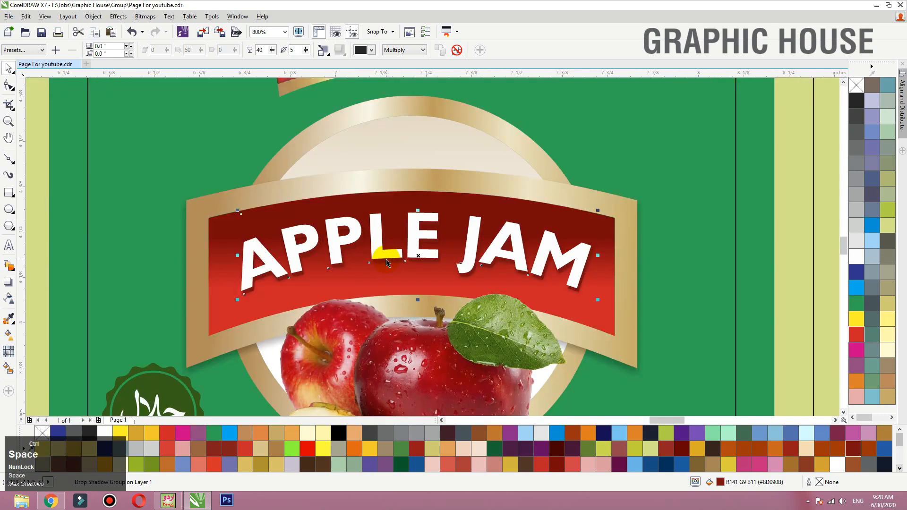
pyautogui.hotkey('ctrl', 'space')
pyautogui.press('F3')
pyautogui.click(771, 164)
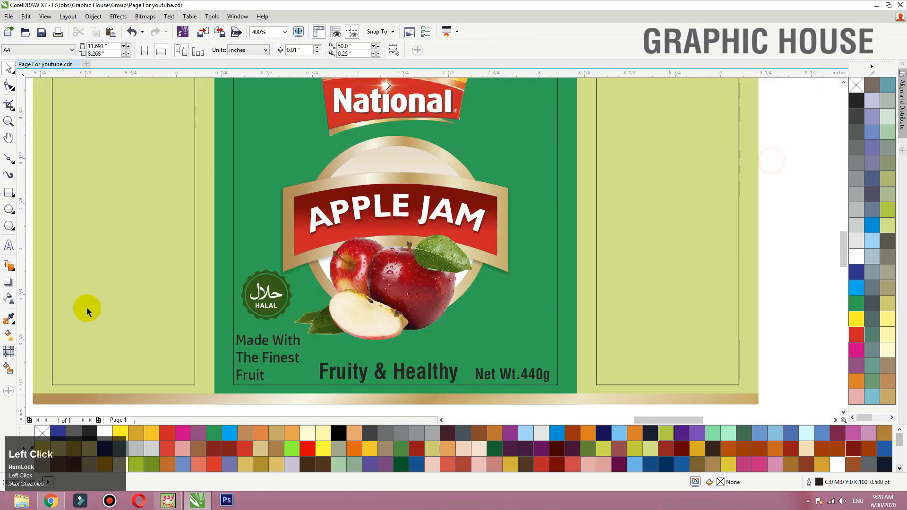
# - Raise the HALAL seal slightly and select the "Made With The Finest Fruit" text below it
pyautogui.moveTo(280, 302); pyautogui.dragTo(282, 296)
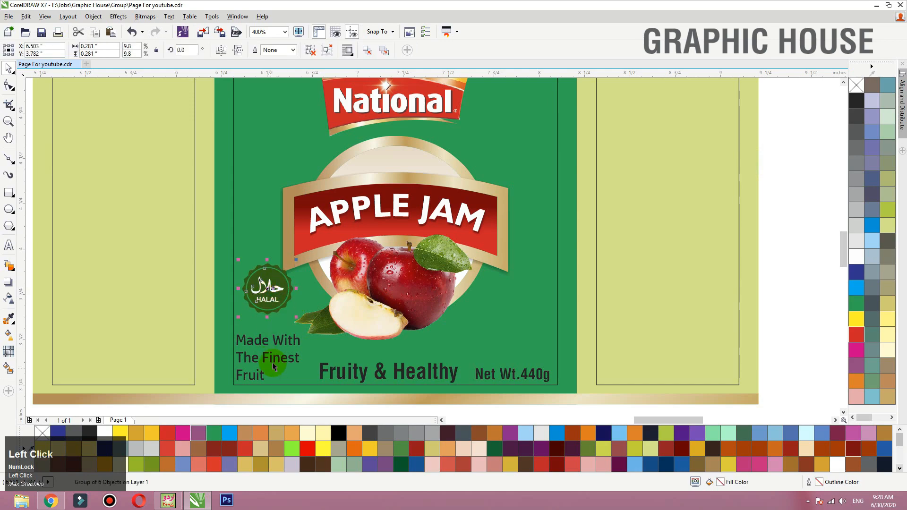
pyautogui.click(272, 347)
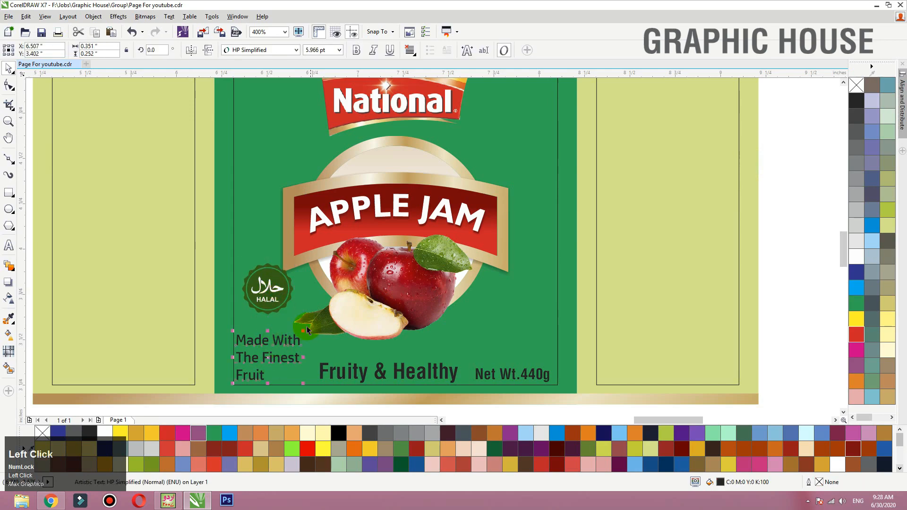
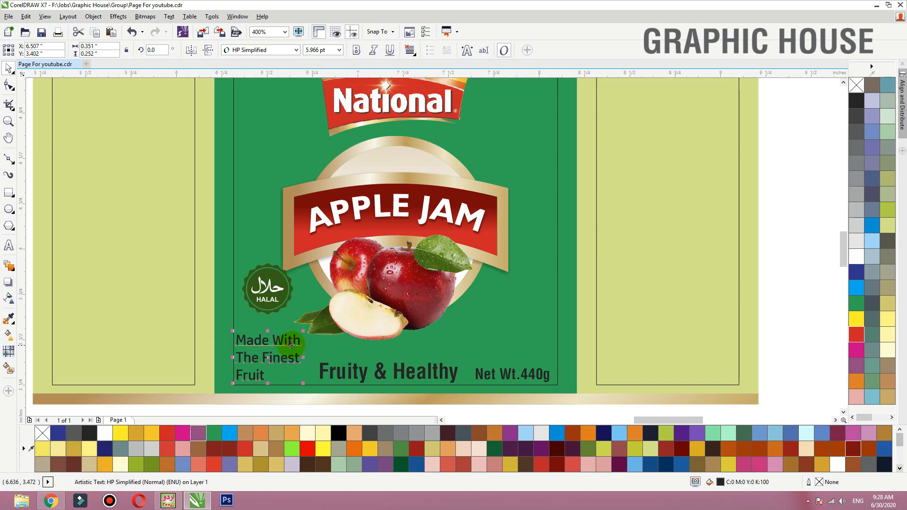
# - Move "Made With The Finest Fruit" above "Net Wt.440g" and shift "Fruity & Healthy" into the green panel's lower-left corner
pyautogui.moveTo(291, 345); pyautogui.dragTo(549, 315)
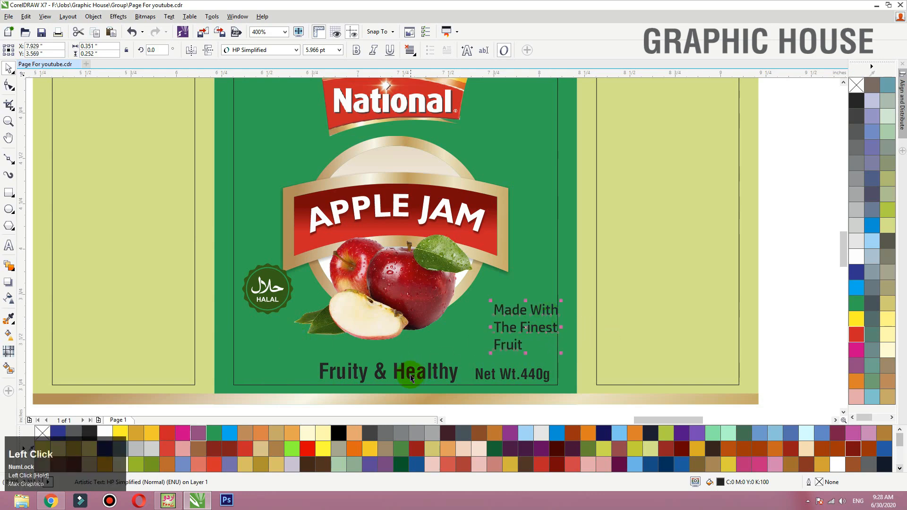
pyautogui.moveTo(410, 378); pyautogui.dragTo(331, 378)
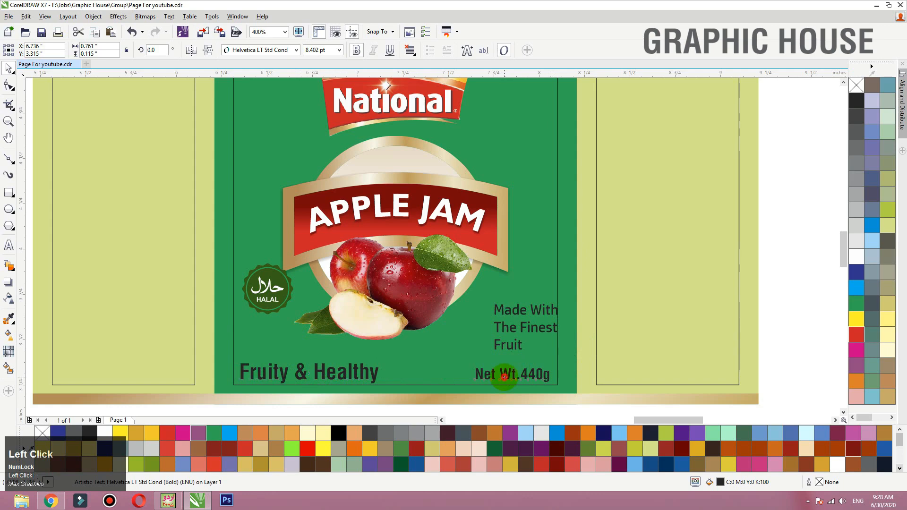
pyautogui.click(504, 376)
pyautogui.press('F2')
pyautogui.moveTo(653, 230); pyautogui.dragTo(186, 467)
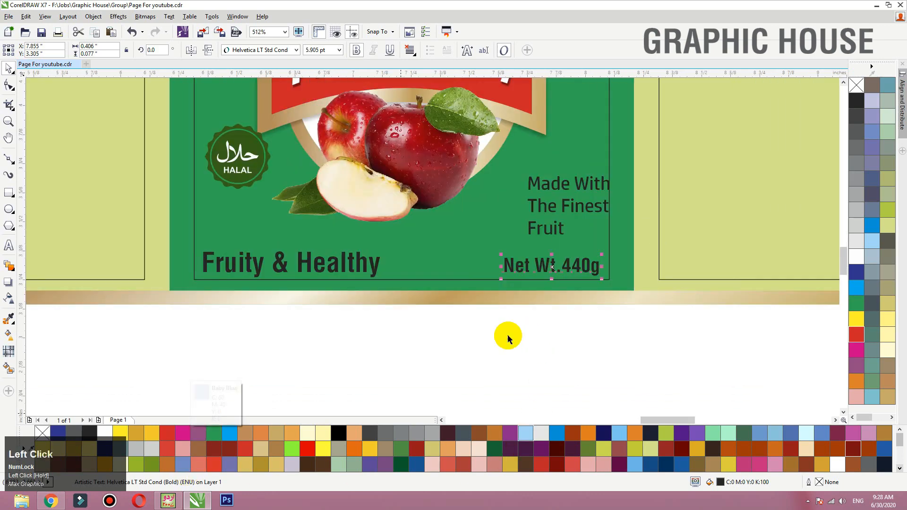
# - Right-align the "Made With The Finest Fruit" text, raise it slightly and enlarge it to about 7.6 pt
pyautogui.click(574, 207)
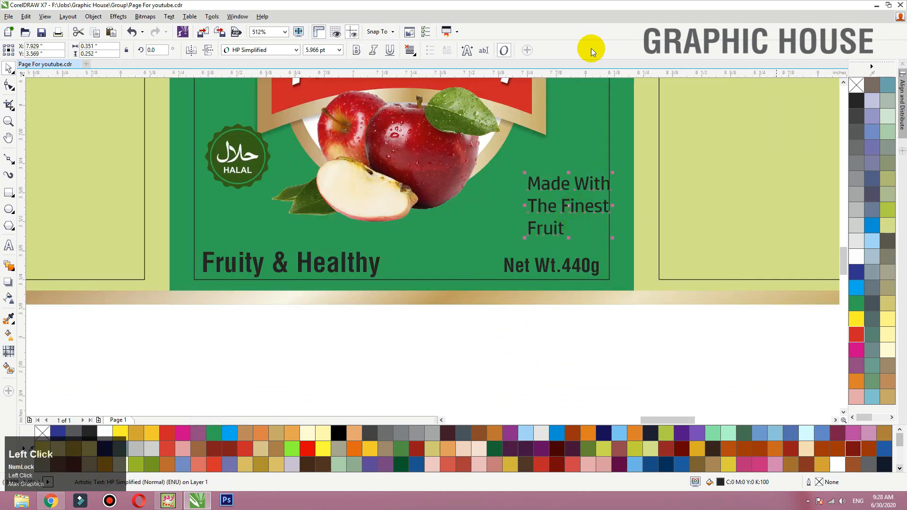
pyautogui.click(410, 50)
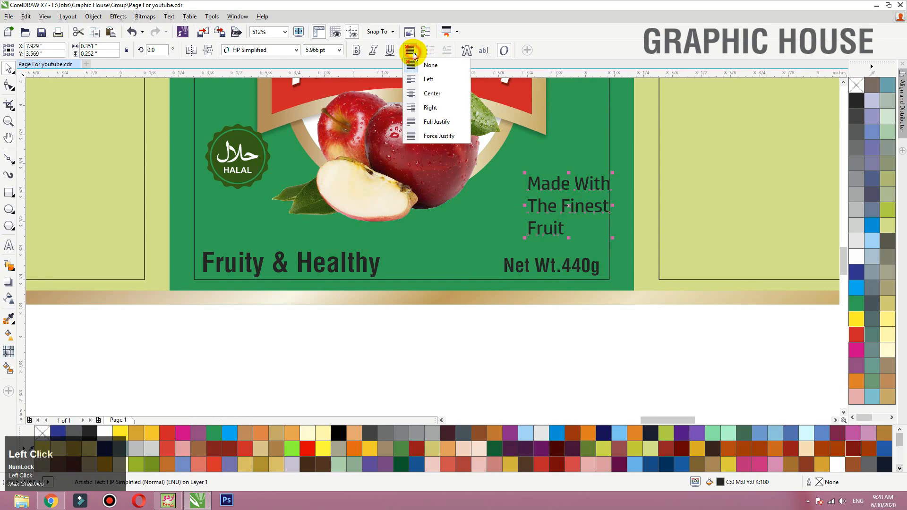
pyautogui.click(420, 108)
pyautogui.moveTo(587, 178); pyautogui.dragTo(600, 158)
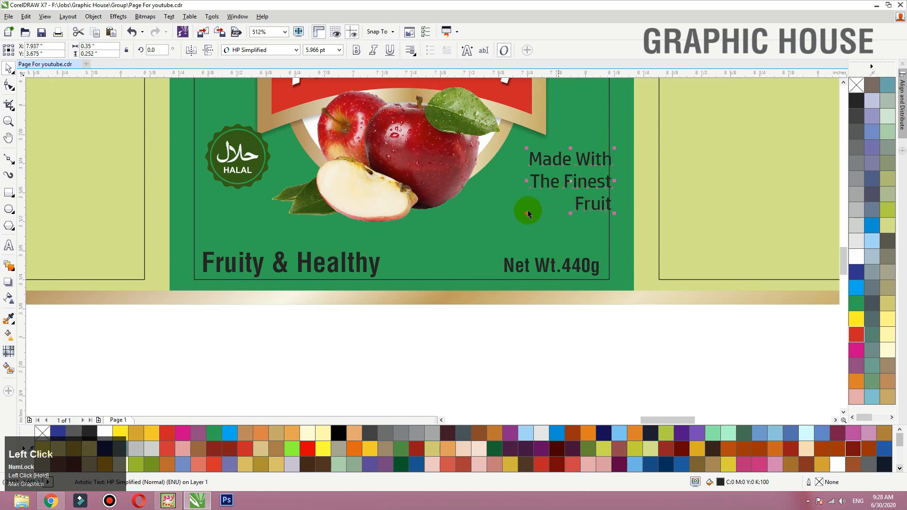
pyautogui.moveTo(527, 213); pyautogui.dragTo(505, 234)
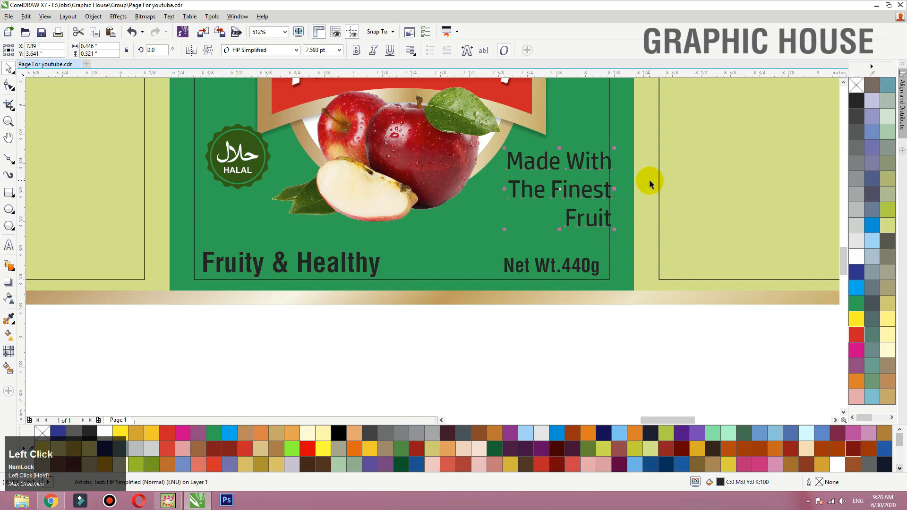
# - Set the words "Made With" and "The" in the tagline to 6 pt
pyautogui.doubleClick(518, 159)
pyautogui.moveTo(507, 160); pyautogui.dragTo(590, 159)
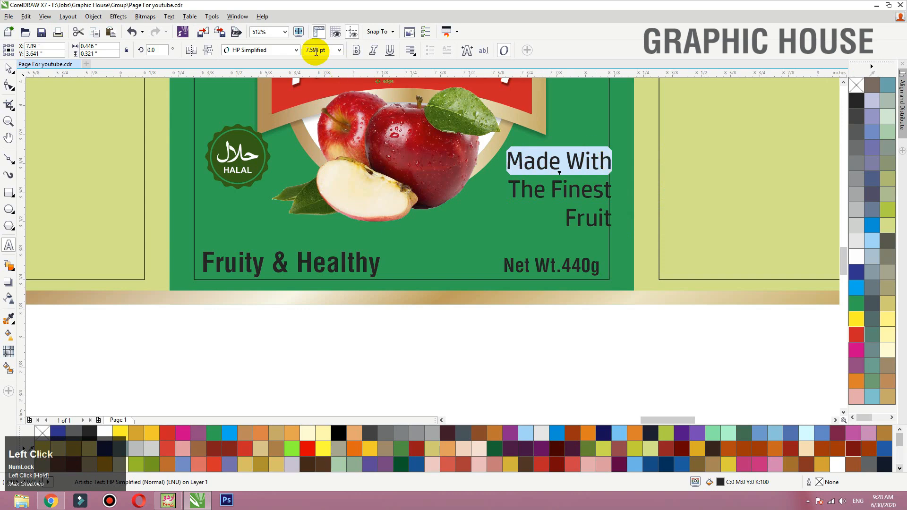
pyautogui.moveTo(326, 51); pyautogui.dragTo(218, 36)
pyautogui.write('6')
pyautogui.press('Return')
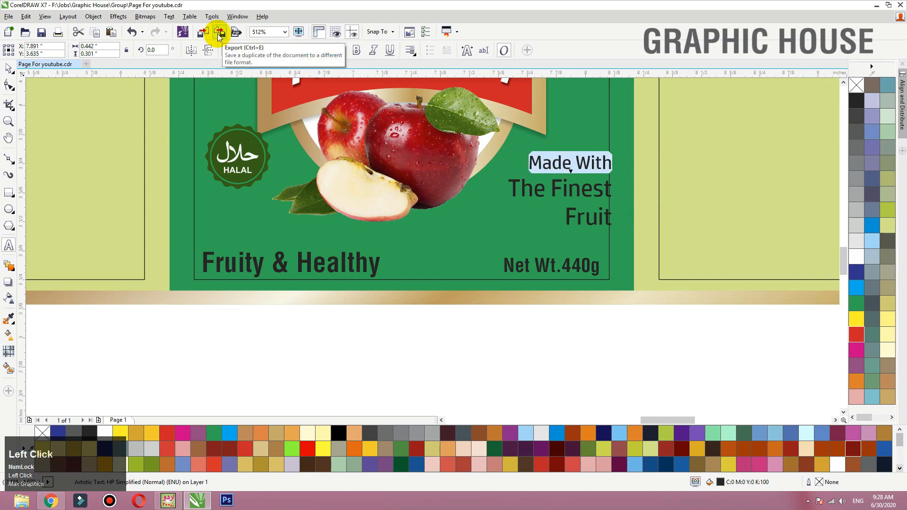
pyautogui.moveTo(548, 195); pyautogui.dragTo(503, 189)
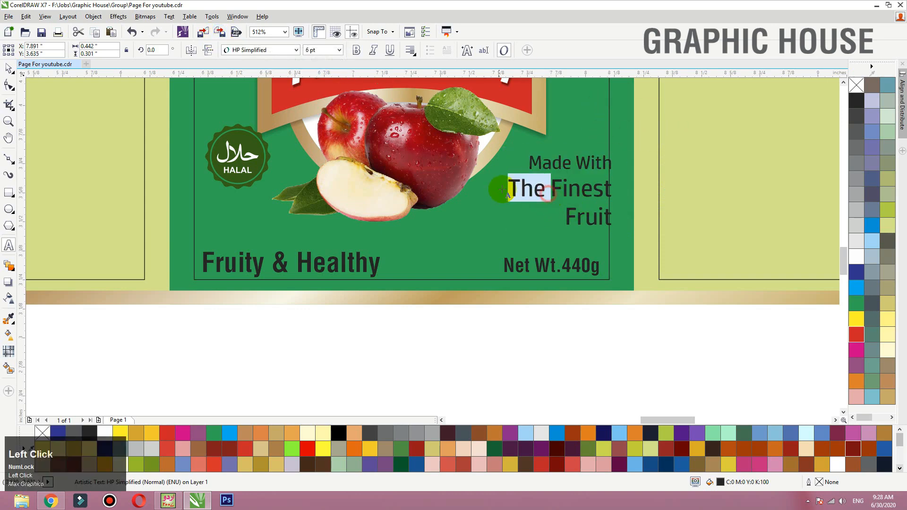
pyautogui.click(321, 50)
pyautogui.write('6')
pyautogui.press('Return')
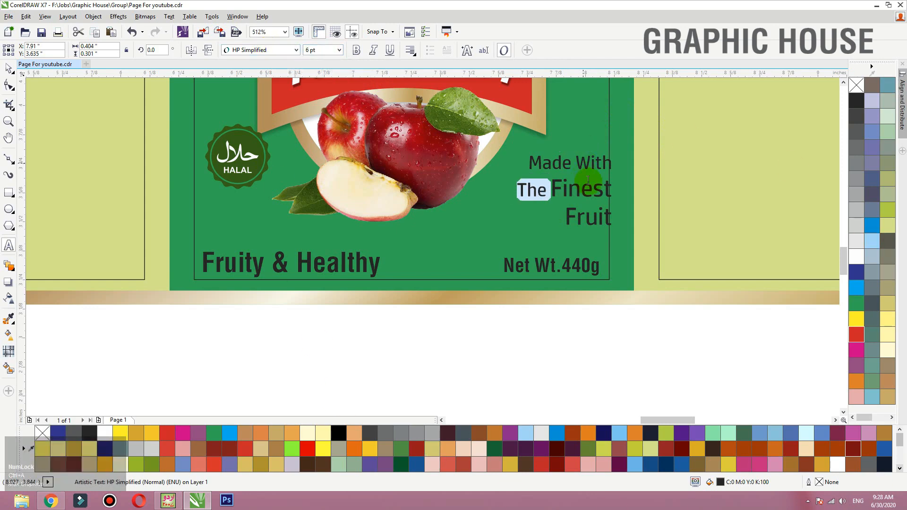
# - Fill the "Made With The Finest Fruit" tagline with white and nudge it slightly down and inward to the margin
pyautogui.click(9, 67)
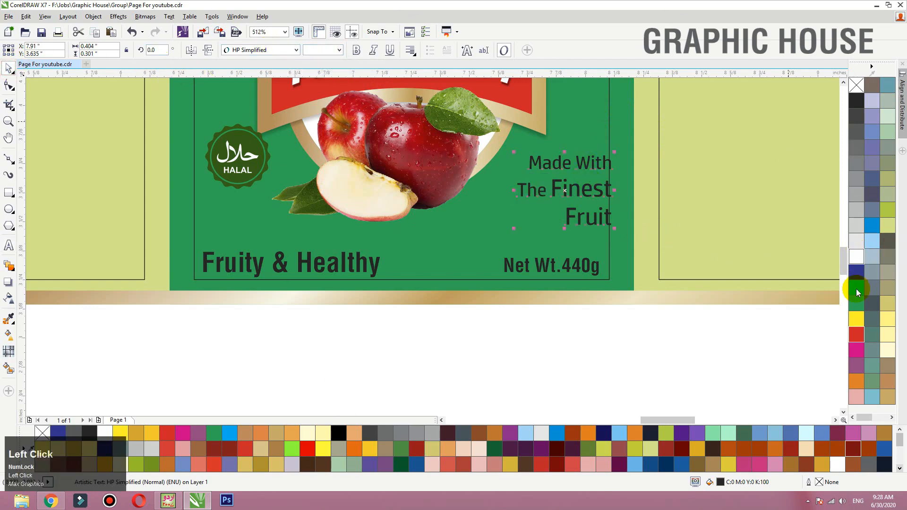
pyautogui.click(856, 258)
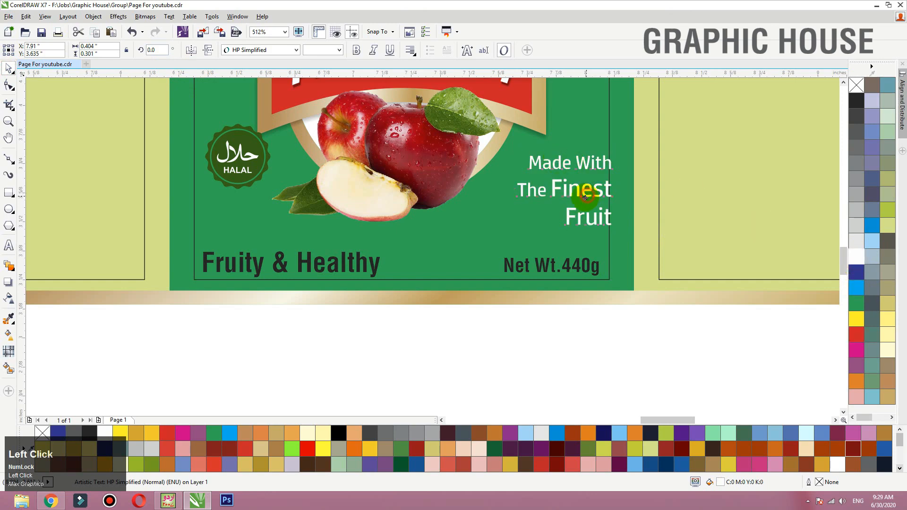
pyautogui.moveTo(586, 197); pyautogui.dragTo(586, 202)
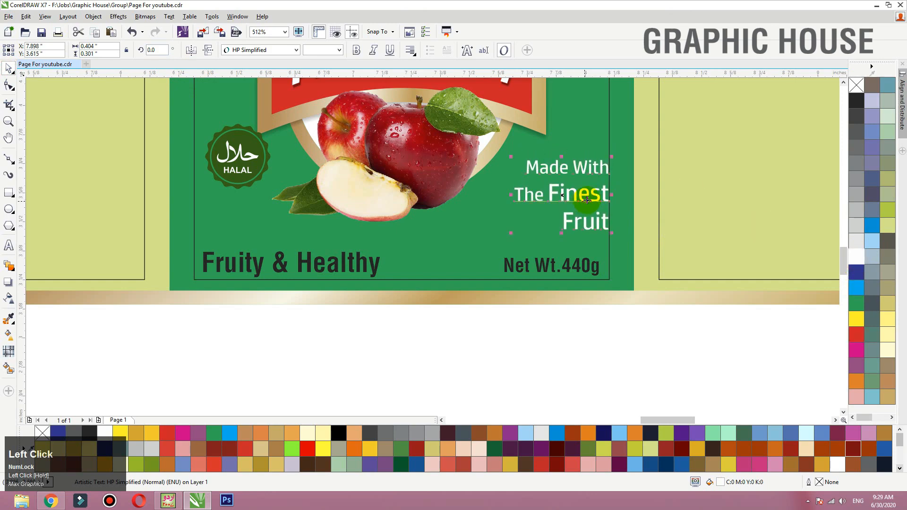
# - Change the tagline's words to lowercase so they read "made with the" and deselect the text
pyautogui.doubleClick(537, 169)
pyautogui.moveTo(537, 169); pyautogui.dragTo(530, 169)
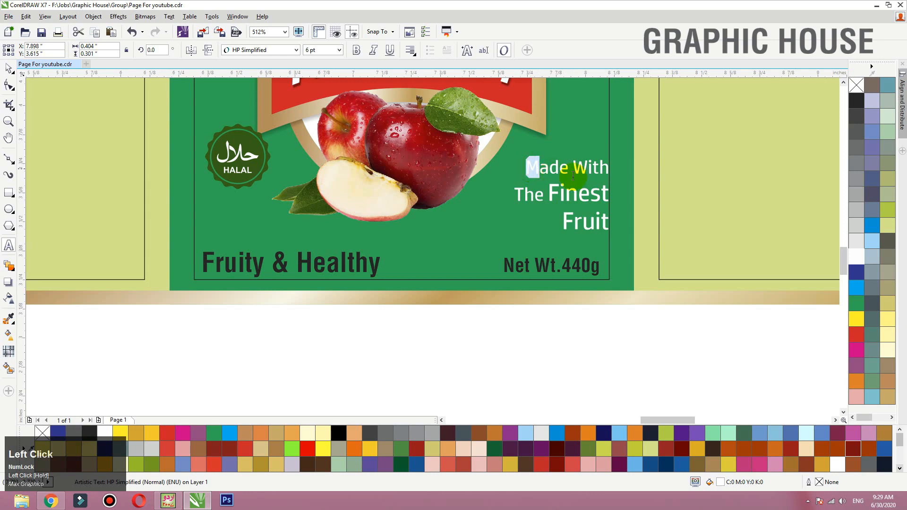
pyautogui.write('m')
pyautogui.write('w')
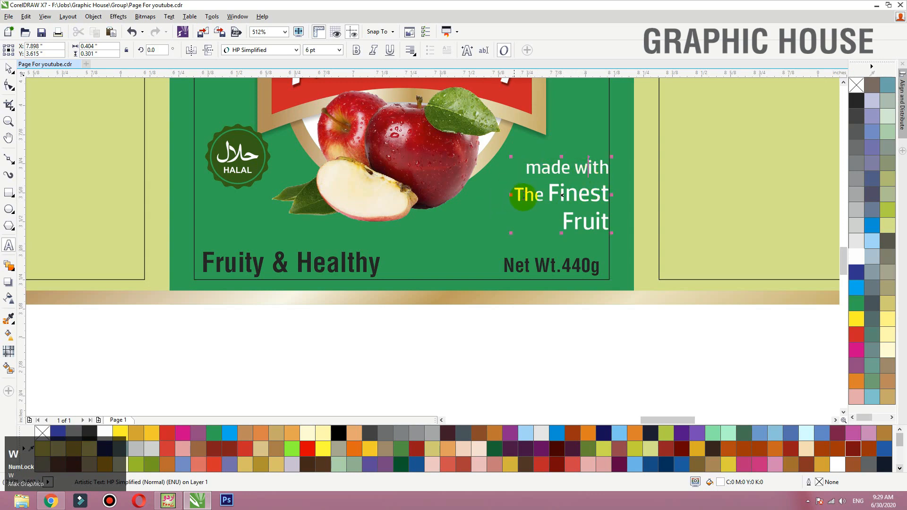
pyautogui.write('t')
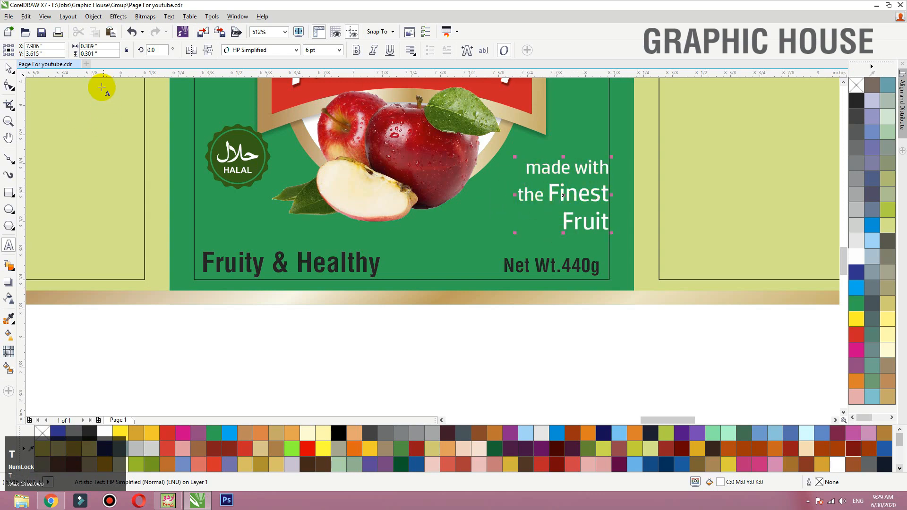
pyautogui.click(10, 69)
pyautogui.click(465, 336)
# - Nudge "Fruity & Healthy" slightly up and left and set its font to HP Simplified Bold
pyautogui.click(336, 270)
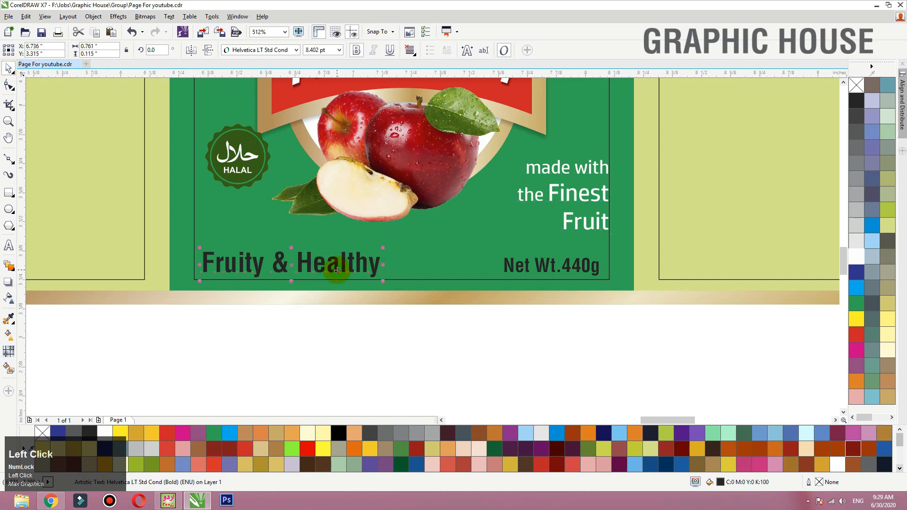
pyautogui.moveTo(335, 268); pyautogui.dragTo(332, 266)
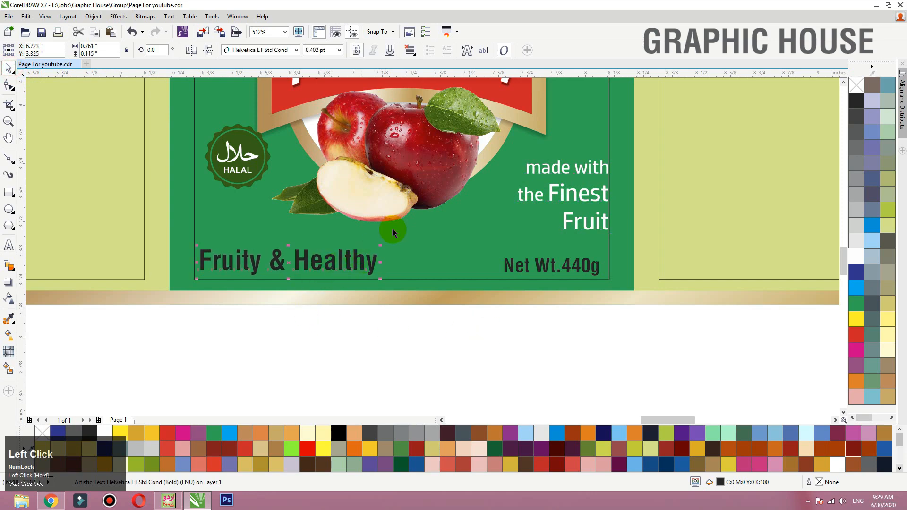
pyautogui.click(296, 50)
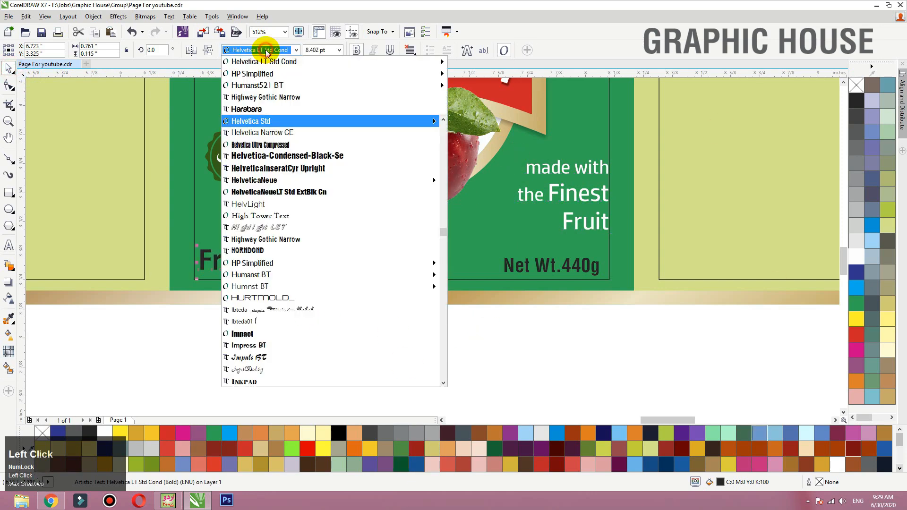
pyautogui.click(270, 77)
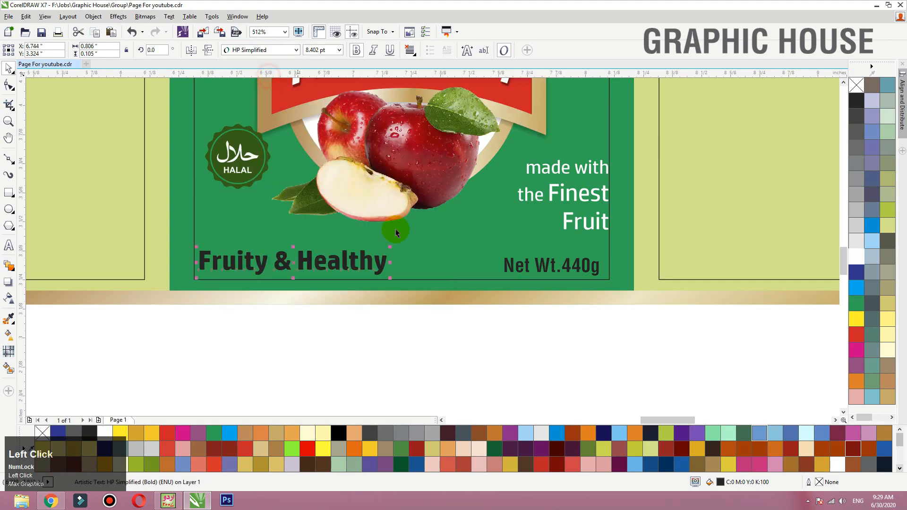
# - Apply the HP Simplified font to "Net Wt.440g" together with "Fruity & Healthy"
pyautogui.click(575, 231)
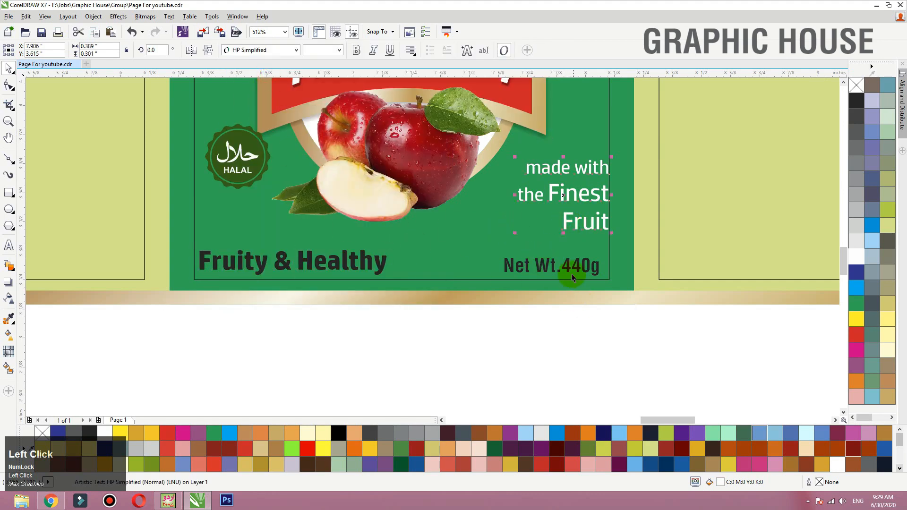
pyautogui.moveTo(647, 337); pyautogui.dragTo(155, 239)
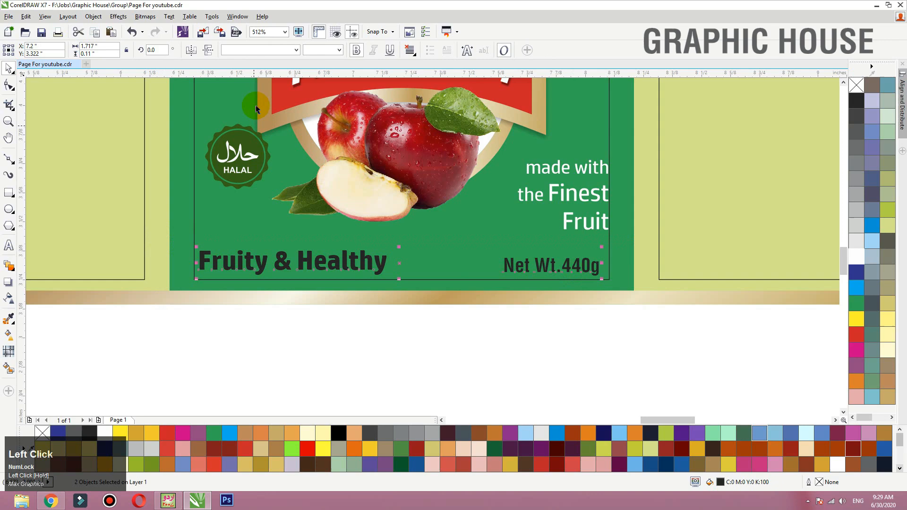
pyautogui.click(258, 49)
pyautogui.click(258, 76)
pyautogui.click(351, 354)
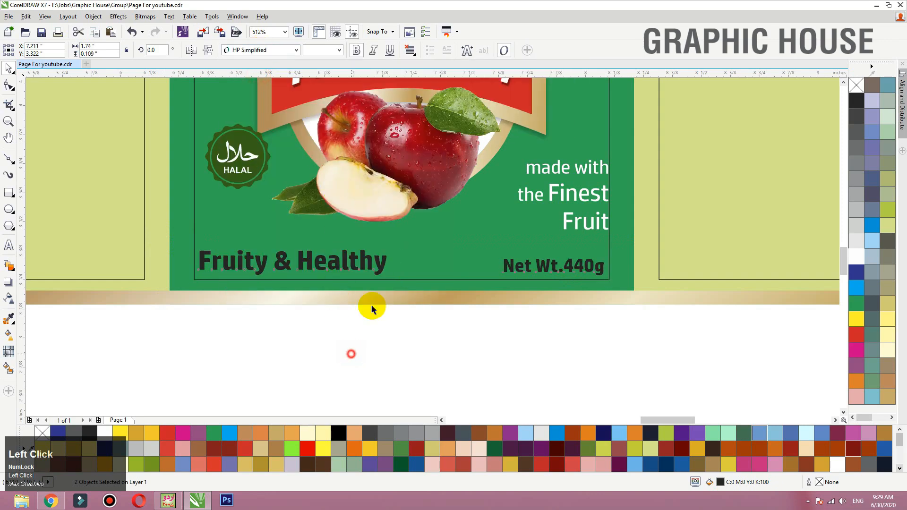
# - Scale "Fruity & Healthy" down to about 5.8 pt and move the HALAL seal slightly lower
pyautogui.click(381, 274)
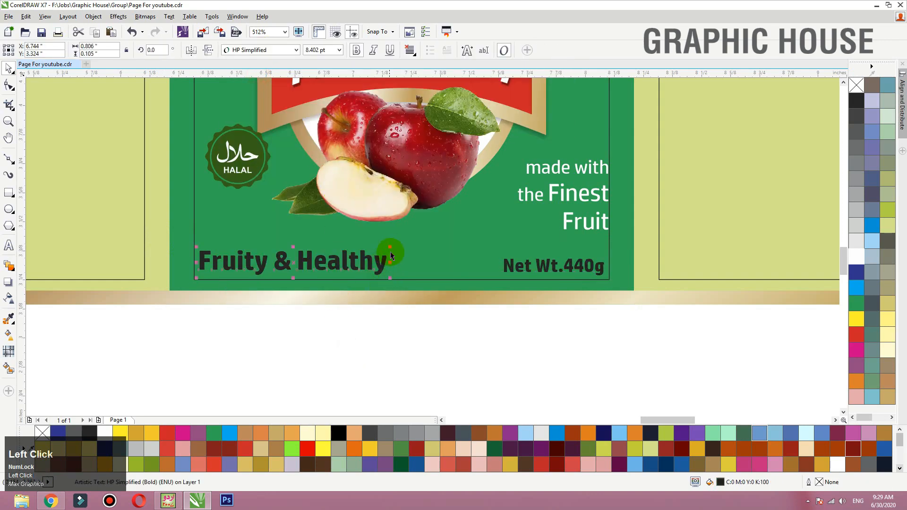
pyautogui.moveTo(377, 244); pyautogui.dragTo(330, 242)
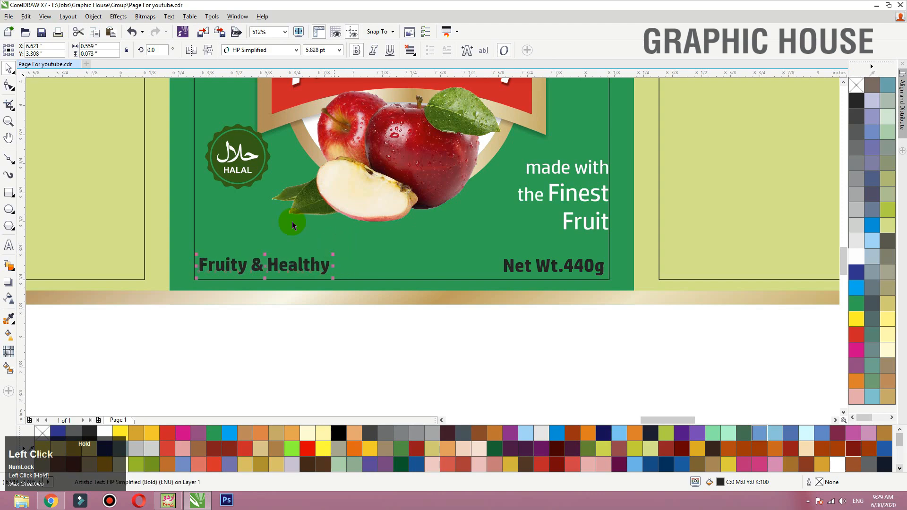
pyautogui.click(222, 142)
# - Centre the National logo horizontally on the green panel, then save the document
pyautogui.click(404, 285)
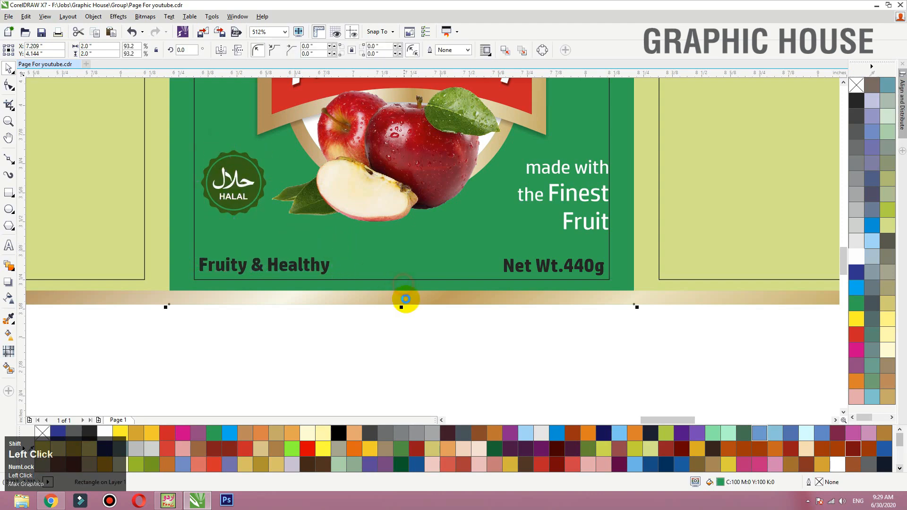
pyautogui.hotkey('shift', 'F2')
pyautogui.keyDown('shift'); pyautogui.click(469, 135); pyautogui.keyUp('shift')
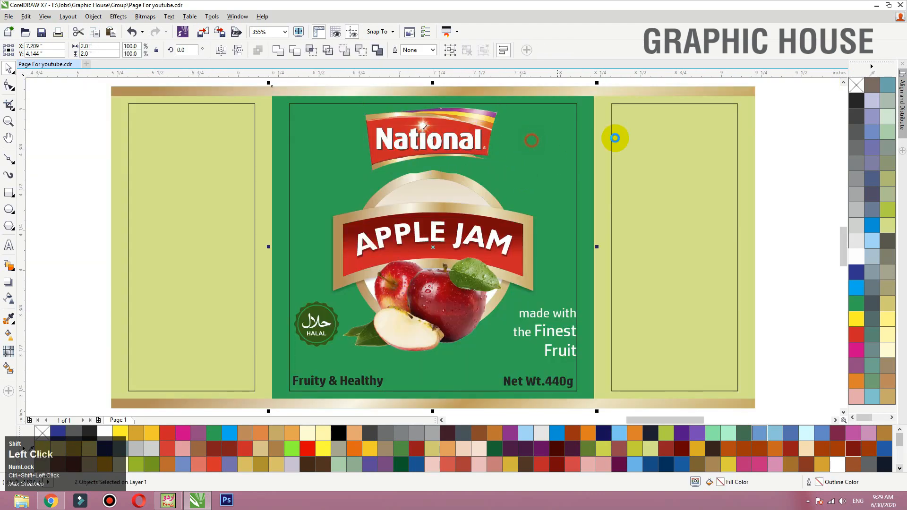
pyautogui.press('c')
pyautogui.hotkey('ctrl', 's')
pyautogui.click(779, 129)
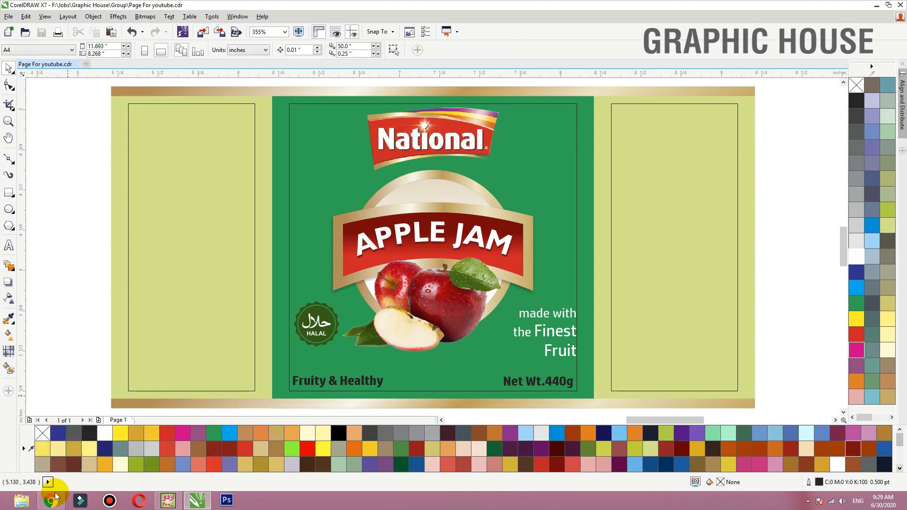
# - Switch to Chrome and search Google Images for "green background"
pyautogui.click(57, 497)
pyautogui.click(290, 6)
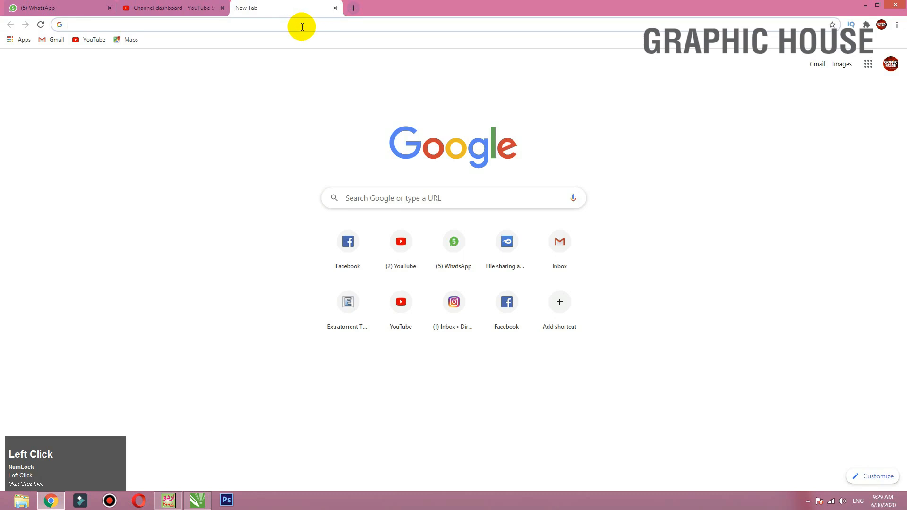
pyautogui.write('green backg')
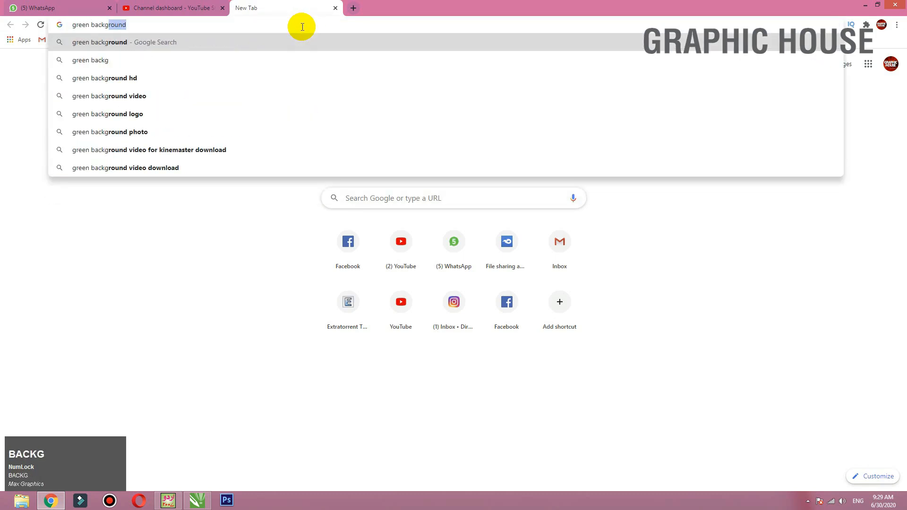
pyautogui.press('Return')
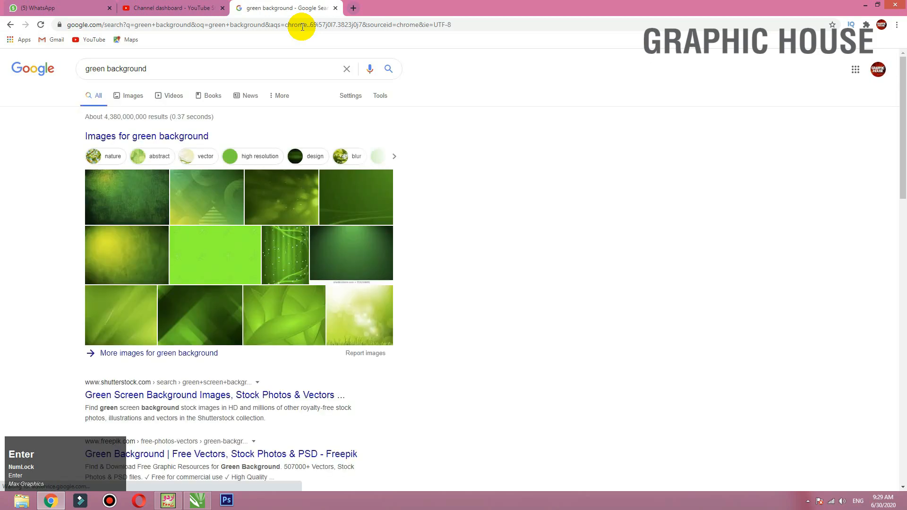
pyautogui.click(132, 95)
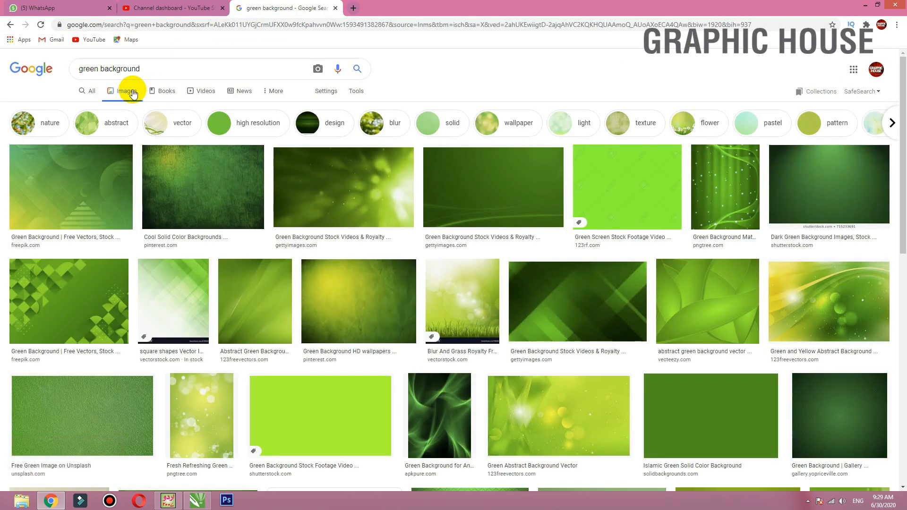
# - Browse the green background results and the related images of the VectorStock and GraphicRiver leaf pictures for a natural leafy background
pyautogui.scroll(-3, 137, 85)
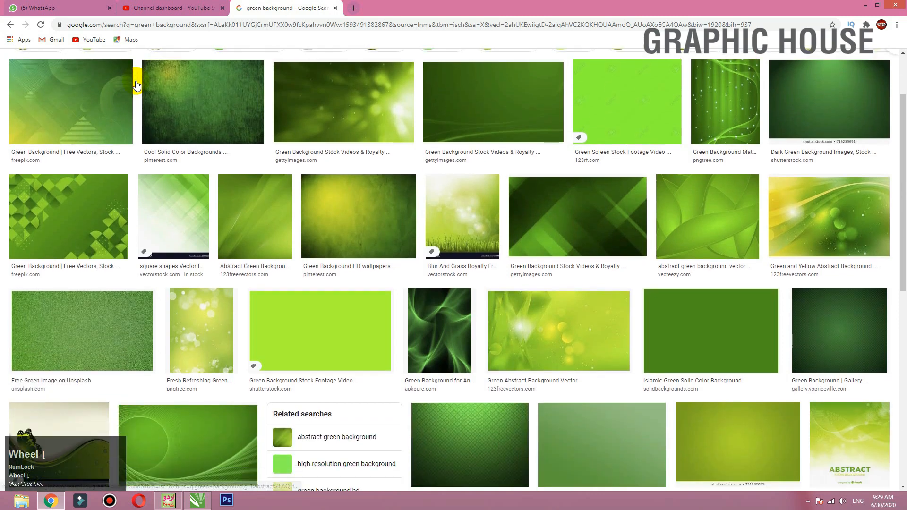
pyautogui.scroll(-1, 136, 84)
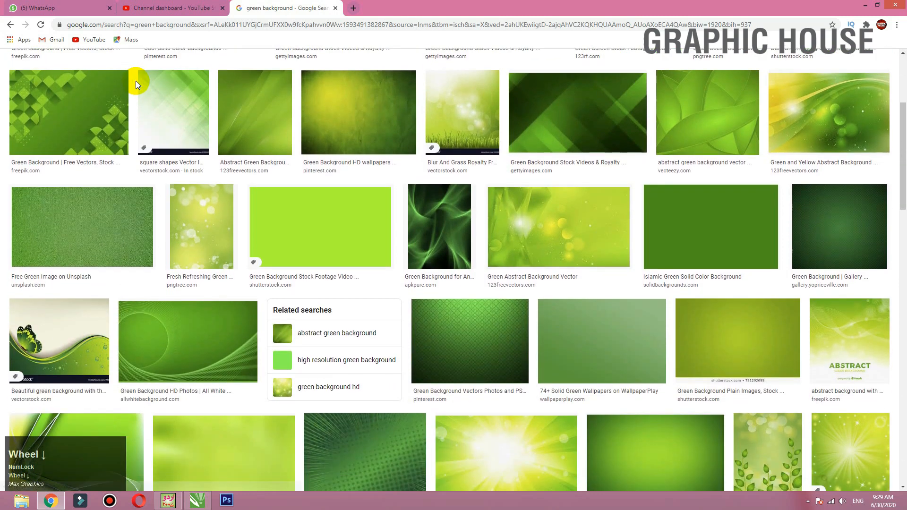
pyautogui.scroll(-4, 135, 83)
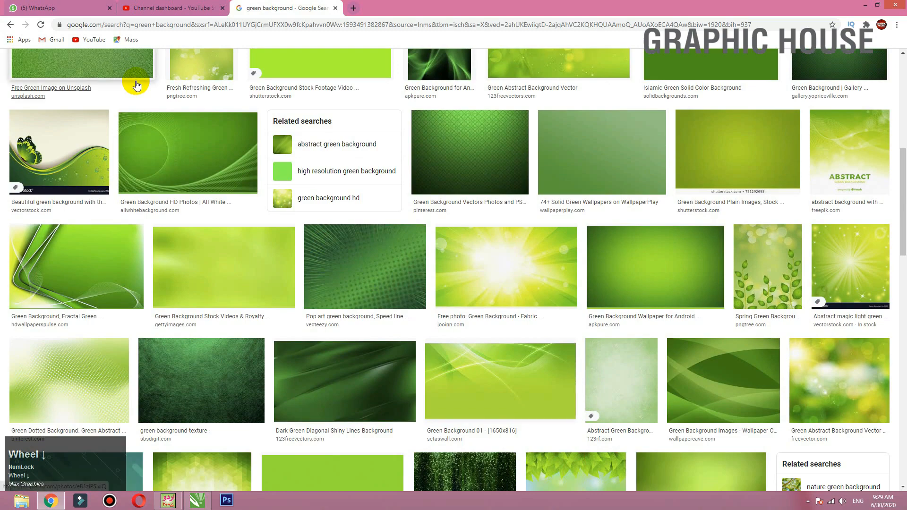
pyautogui.scroll(-5, 136, 84)
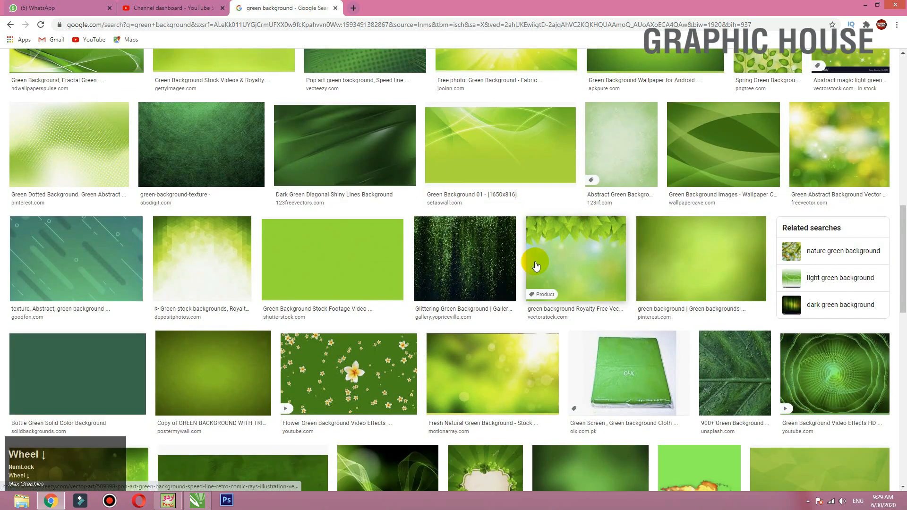
pyautogui.click(536, 263)
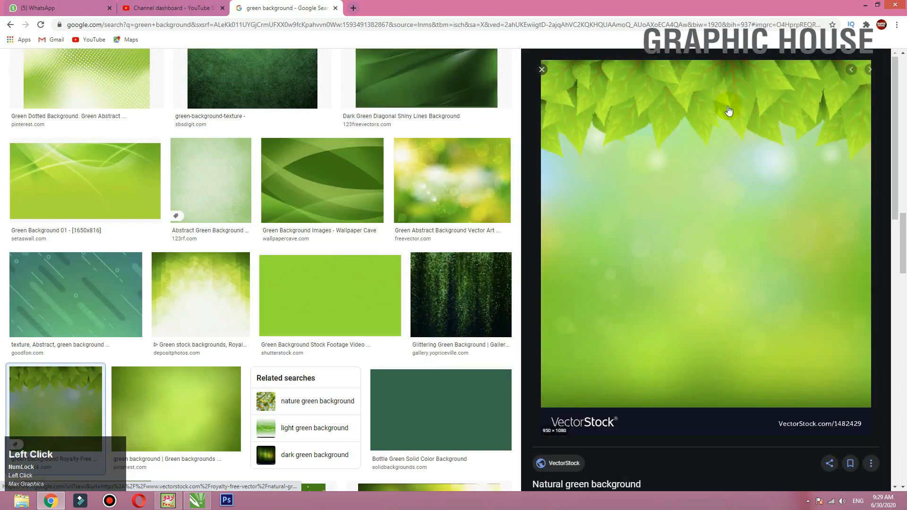
pyautogui.scroll(-5, 676, 127)
pyautogui.scroll(-4, 676, 126)
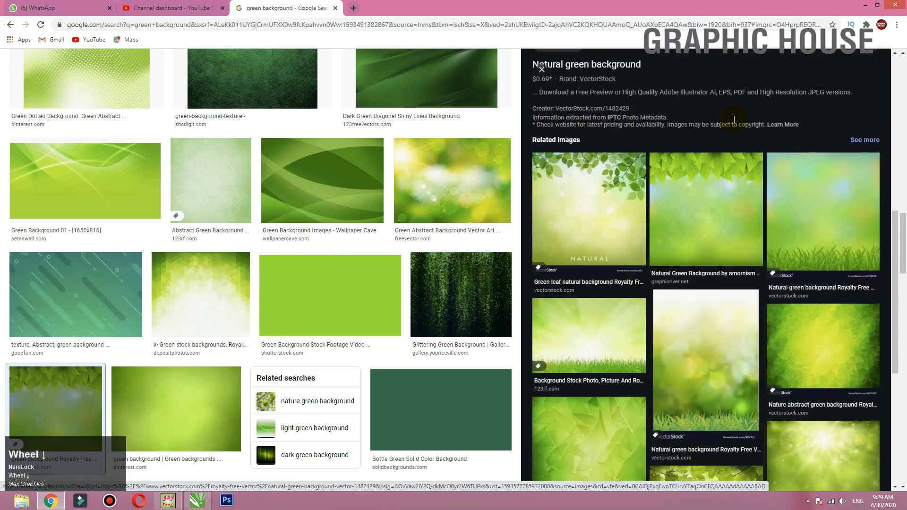
pyautogui.scroll(-3, 606, 182)
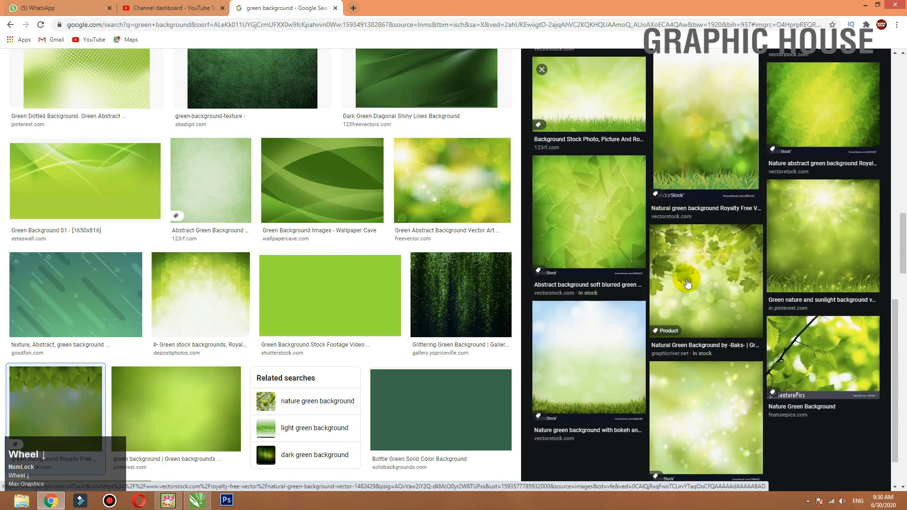
pyautogui.click(694, 294)
pyautogui.scroll(-5, 644, 214)
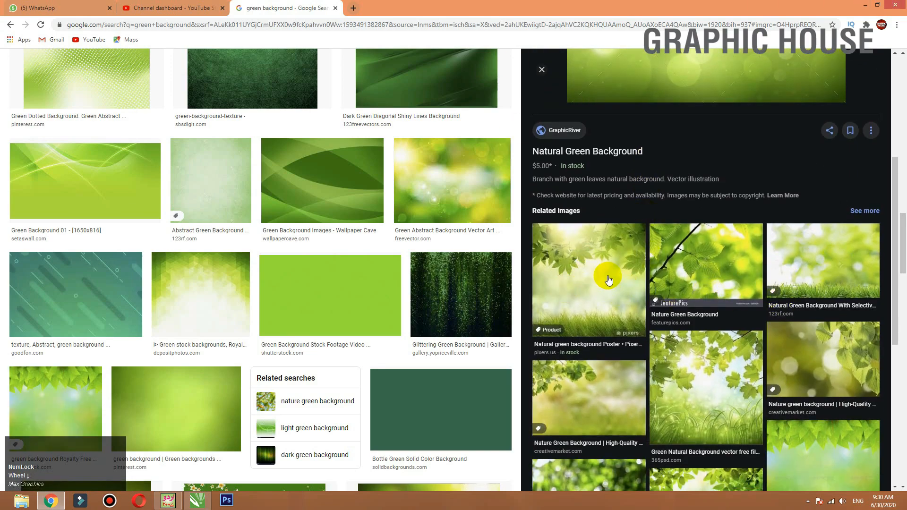
pyautogui.scroll(-3, 603, 275)
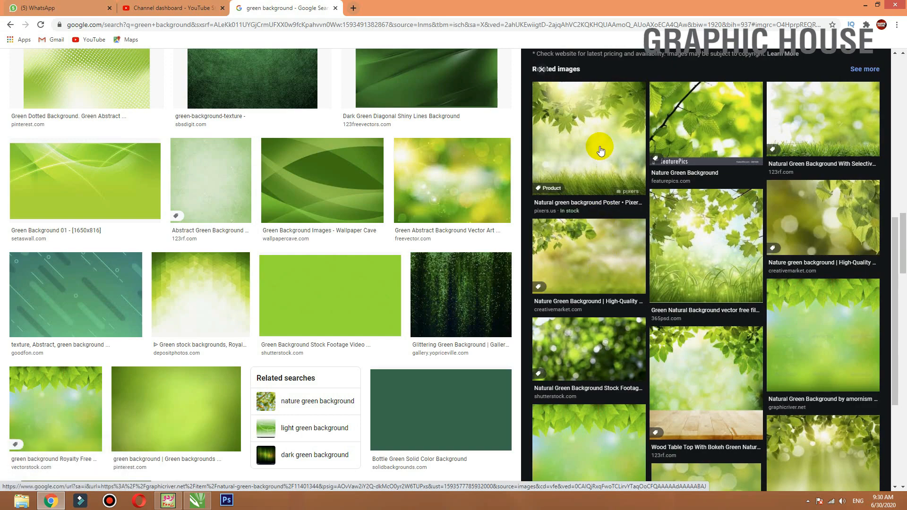
pyautogui.scroll(5, 600, 150)
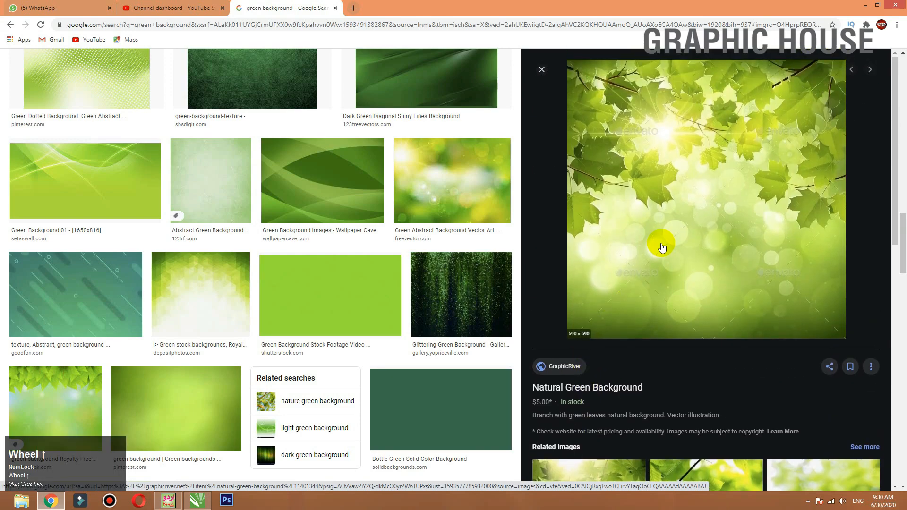
pyautogui.scroll(-5, 662, 248)
pyautogui.scroll(-3, 599, 281)
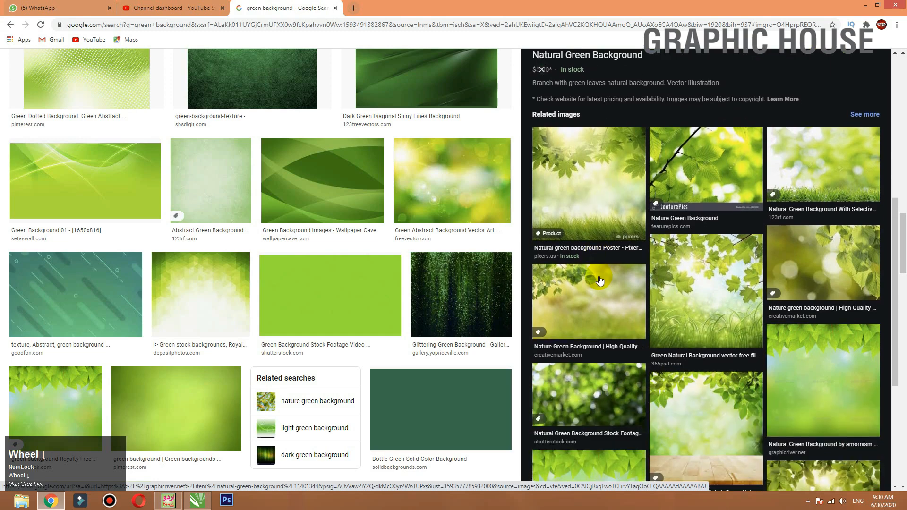
# - Open the Pixers "Natural green background Poster" image, copy it and paste it into the CorelDRAW label document
pyautogui.click(599, 162)
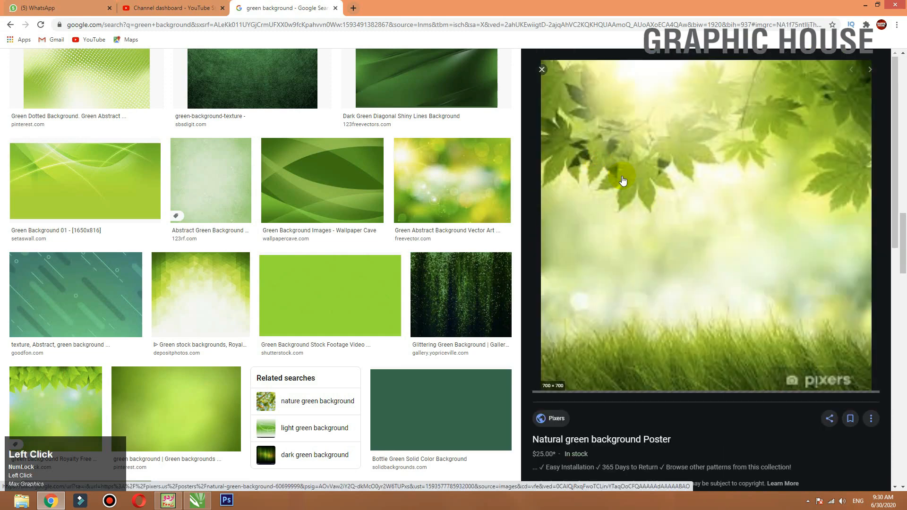
pyautogui.rightClick(623, 179)
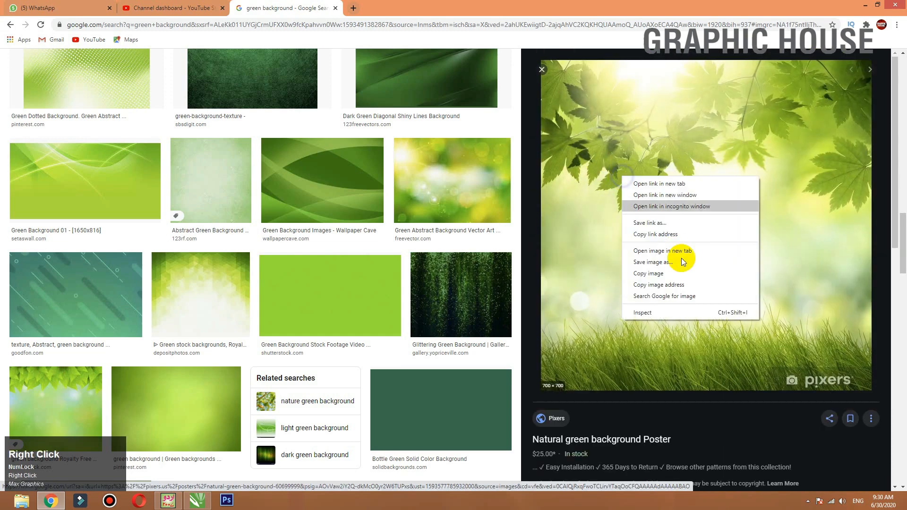
pyautogui.click(665, 272)
pyautogui.hotkey('alt', 'Tab')
pyautogui.hotkey('ctrl', 'v')
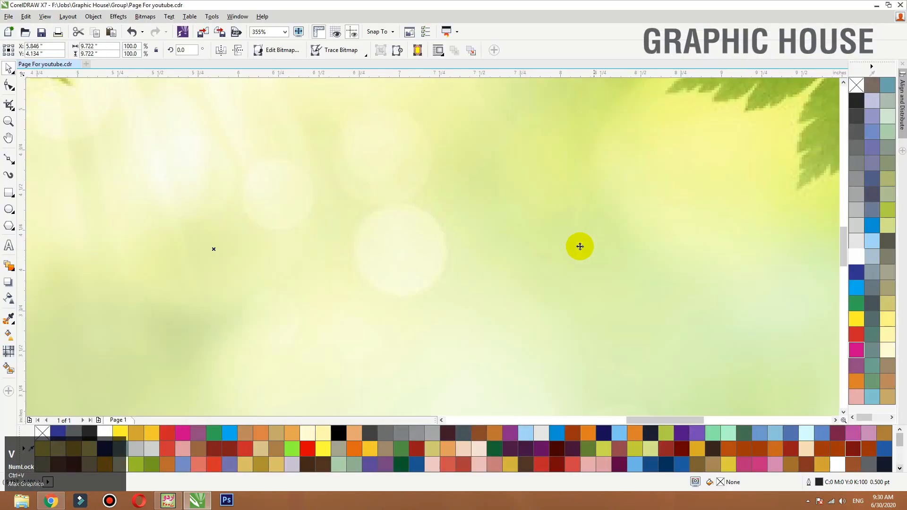
# - Scale the pasted leaf and grass image down to about 2.645 in square and place it beside the label
pyautogui.press('F3')
pyautogui.hotkey('shift', 'F2')
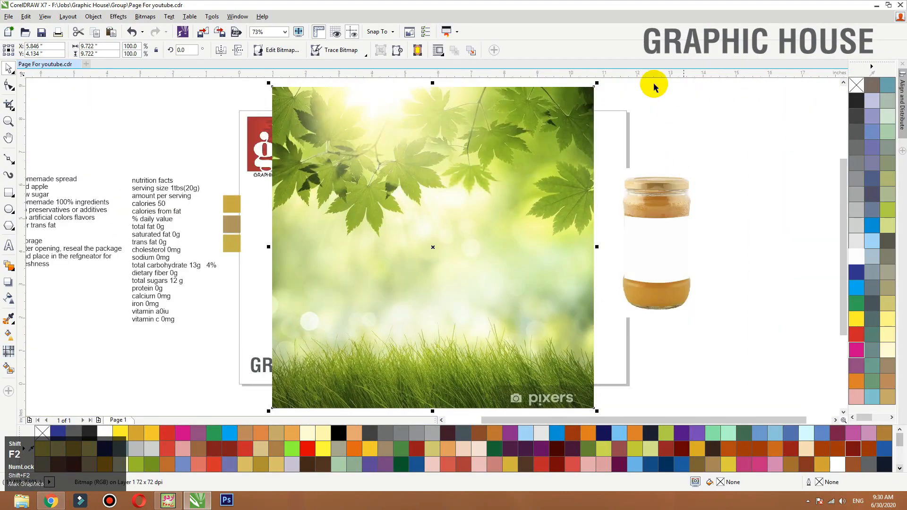
pyautogui.moveTo(598, 83); pyautogui.dragTo(520, 151)
pyautogui.moveTo(481, 184); pyautogui.dragTo(474, 191)
pyautogui.moveTo(415, 240); pyautogui.dragTo(550, 233)
pyautogui.press('F2')
pyautogui.moveTo(630, 201); pyautogui.dragTo(411, 296)
# - PowerClip the leaf and grass image inside the label's green centre panel
pyautogui.rightClick(584, 110)
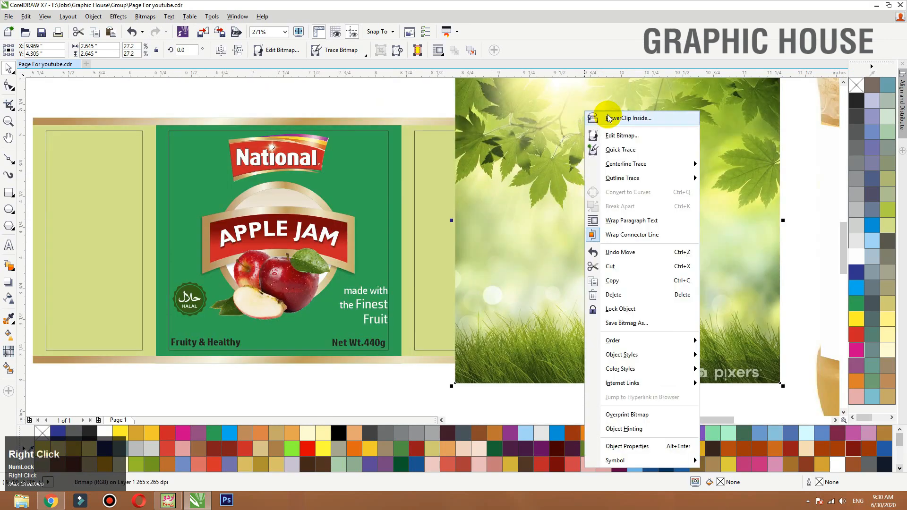
pyautogui.click(604, 117)
pyautogui.click(396, 143)
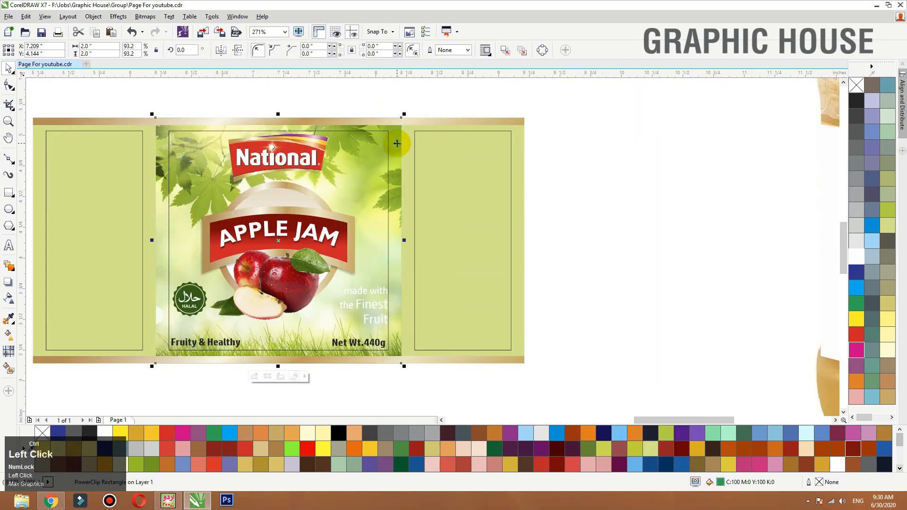
# - Edit the PowerClip contents, resizing the background image to about 2.135 × 2.356 in and repositioning it to cover the centre panel
pyautogui.keyDown('ctrl'); pyautogui.click(397, 143); pyautogui.keyUp('ctrl')
pyautogui.click(397, 144)
pyautogui.hotkey('shift', 'F2')
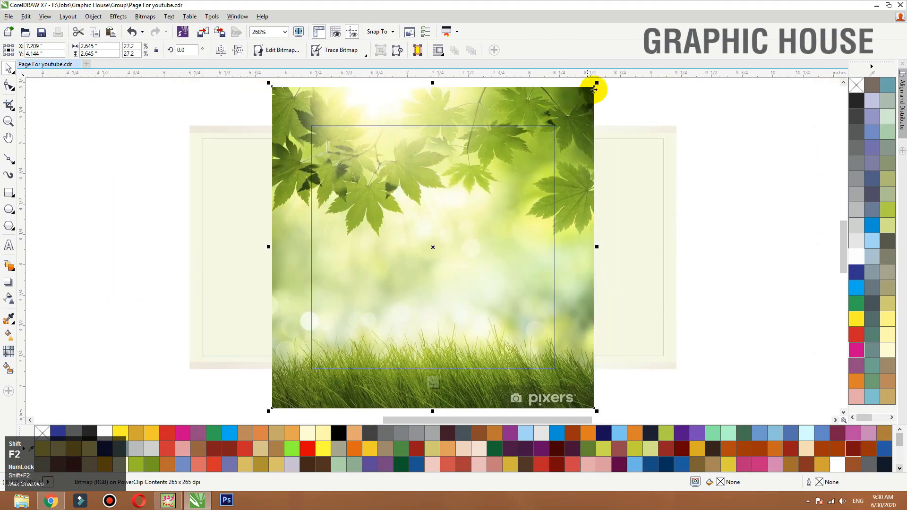
pyautogui.moveTo(597, 85); pyautogui.dragTo(560, 119)
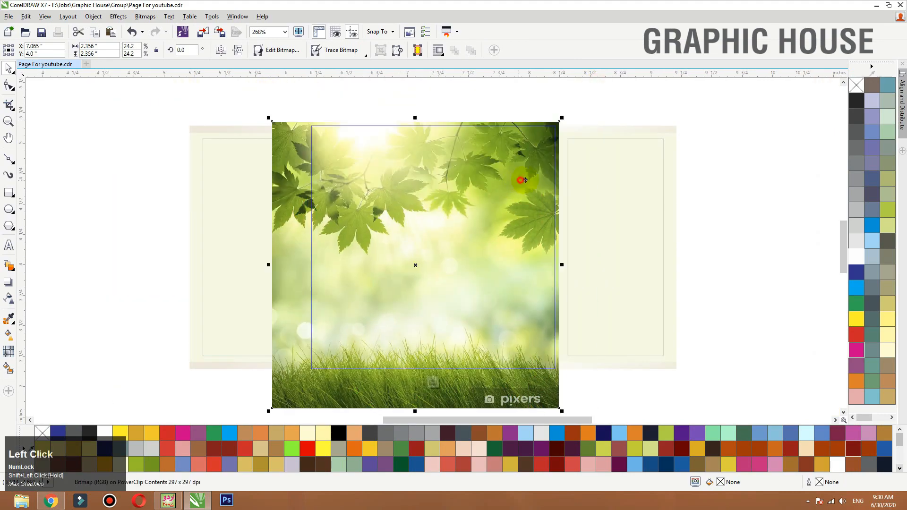
pyautogui.moveTo(304, 230); pyautogui.dragTo(317, 230)
pyautogui.moveTo(281, 266); pyautogui.dragTo(300, 265)
pyautogui.moveTo(574, 265); pyautogui.dragTo(566, 263)
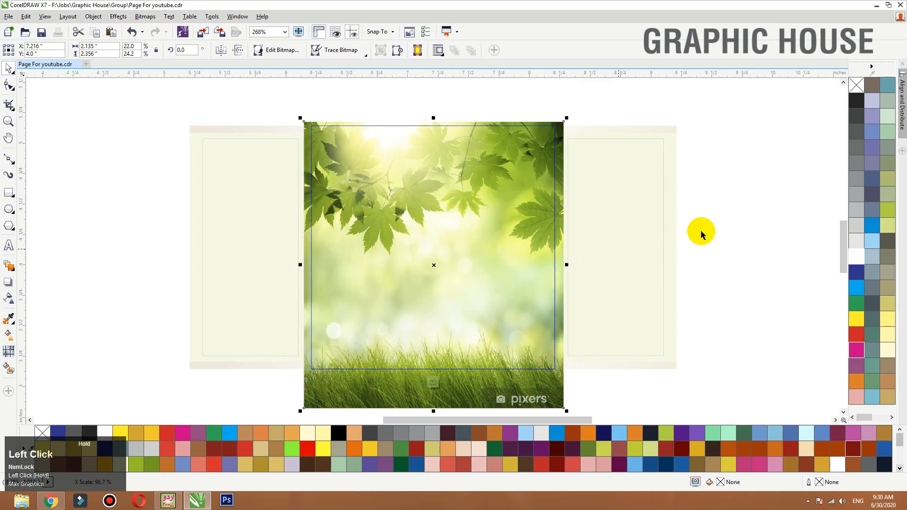
pyautogui.keyDown('ctrl'); pyautogui.click(724, 216); pyautogui.keyUp('ctrl')
pyautogui.hotkey('shift', 'F2')
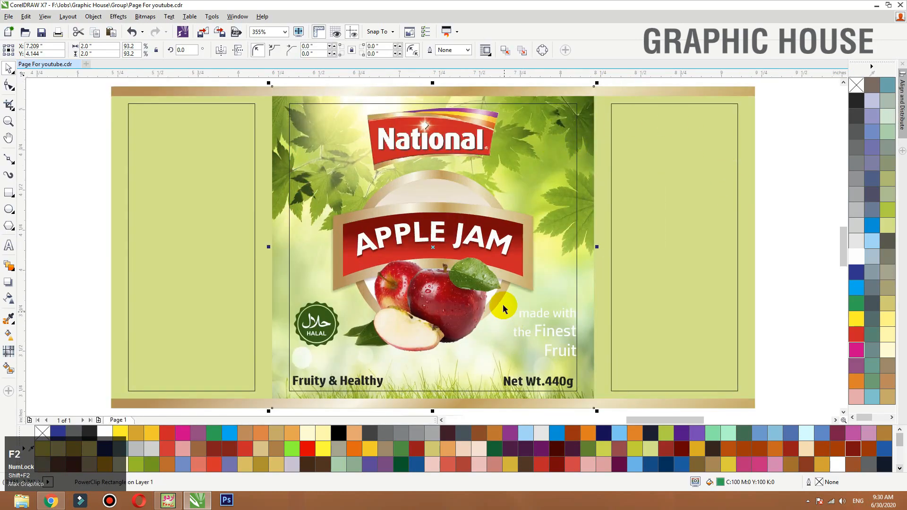
# - Add a perspective drop shadow to the National logo, cast upward from below so it falls along the logo's left edge
pyautogui.moveTo(504, 300); pyautogui.dragTo(509, 303)
pyautogui.hotkey('ctrl', 'z')
pyautogui.click(445, 129)
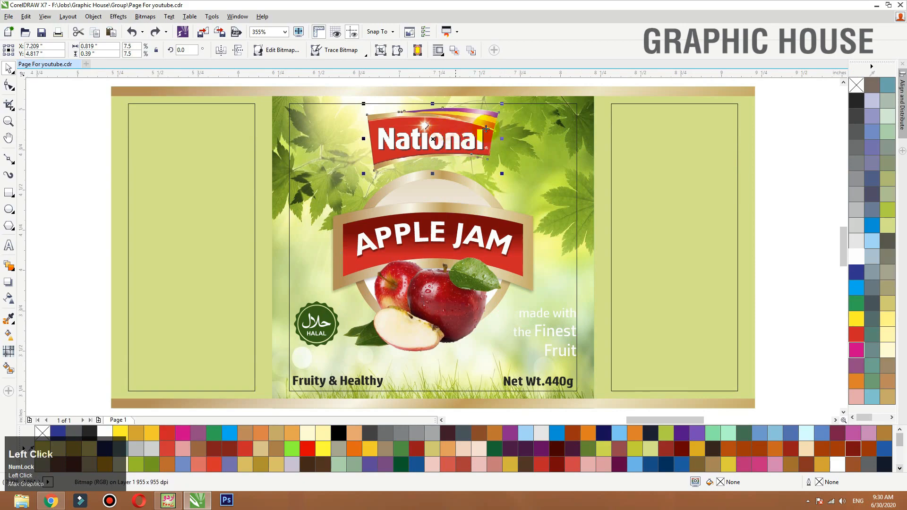
pyautogui.keyDown('shift'); pyautogui.click(523, 122); pyautogui.keyUp('shift')
pyautogui.keyDown('shift'); pyautogui.click(761, 125); pyautogui.keyUp('shift')
pyautogui.press('F3')
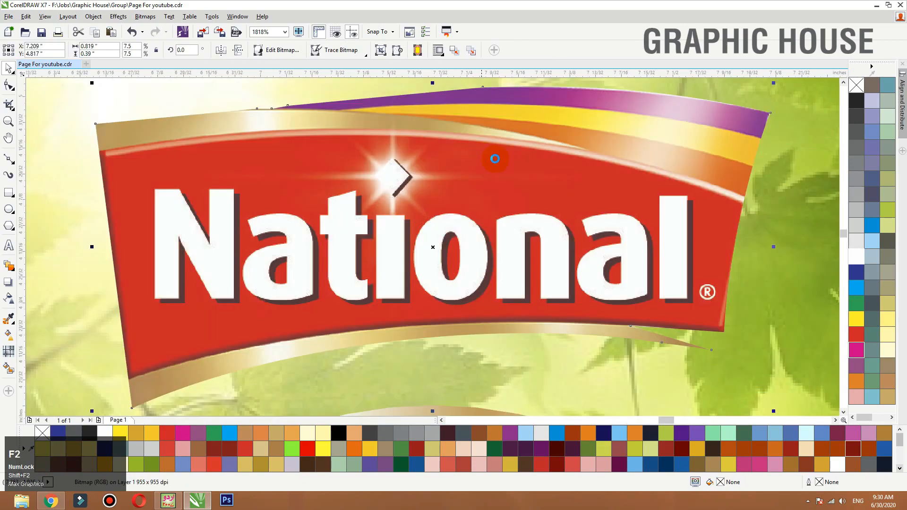
pyautogui.click(9, 282)
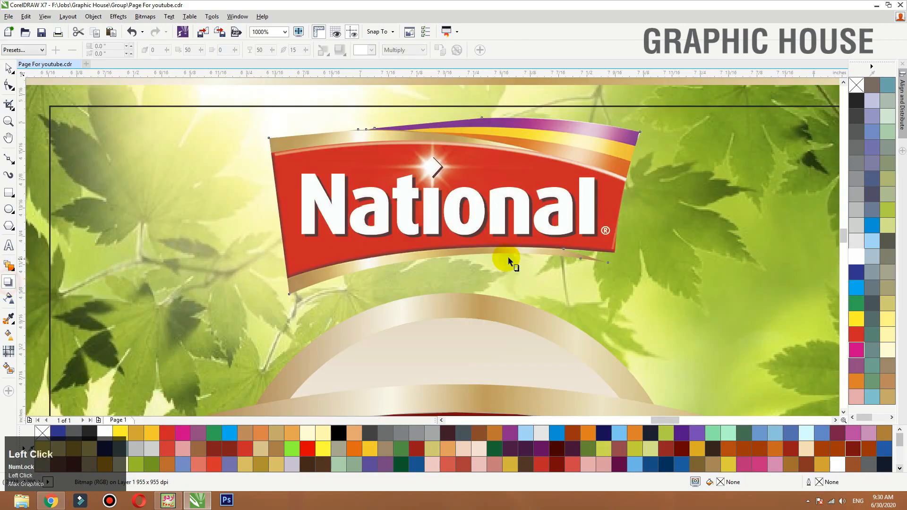
pyautogui.moveTo(454, 294); pyautogui.dragTo(423, 131)
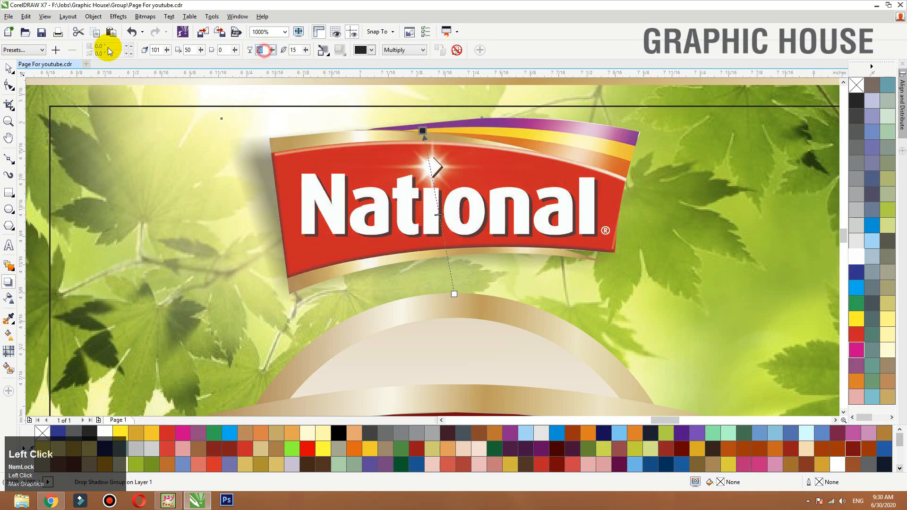
# - Set the National logo shadow's feathering to 8 and its opacity to about 24
pyautogui.write('44')
pyautogui.press('Tab')
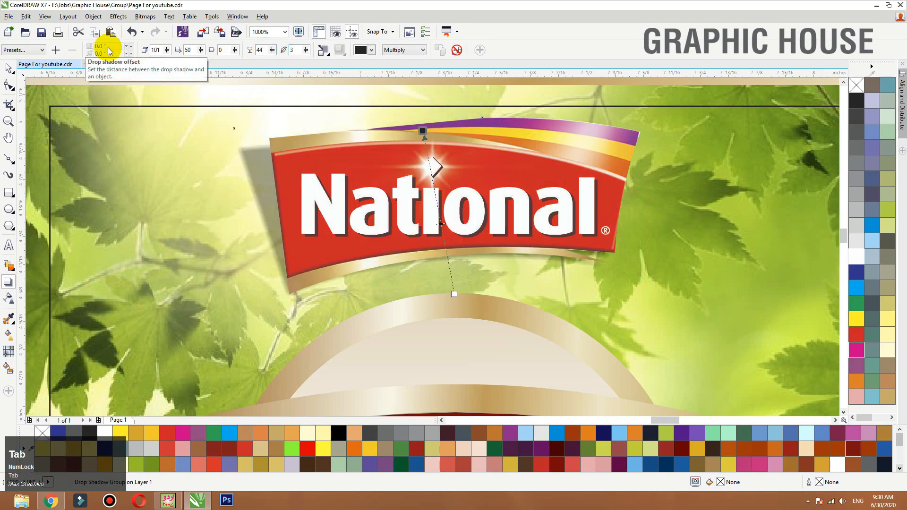
pyautogui.click(295, 50)
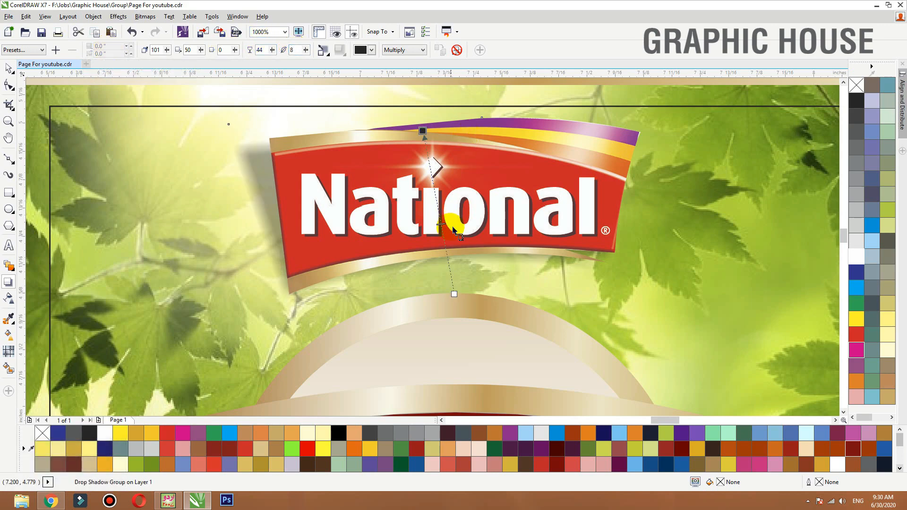
pyautogui.moveTo(440, 223); pyautogui.dragTo(444, 240)
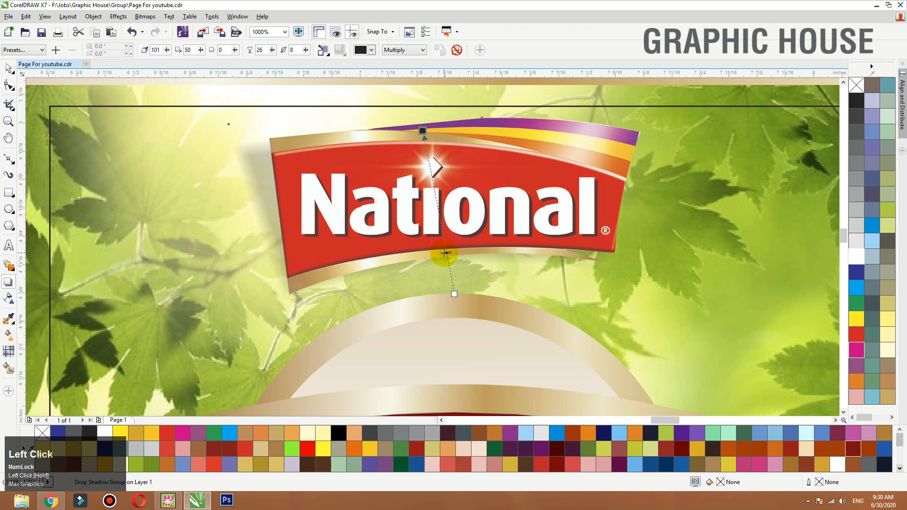
# - Scale the National logo and its shadow down slightly and shift them right to centre them on the middle panel
pyautogui.press('space')
pyautogui.scroll(-2, 439, 241)
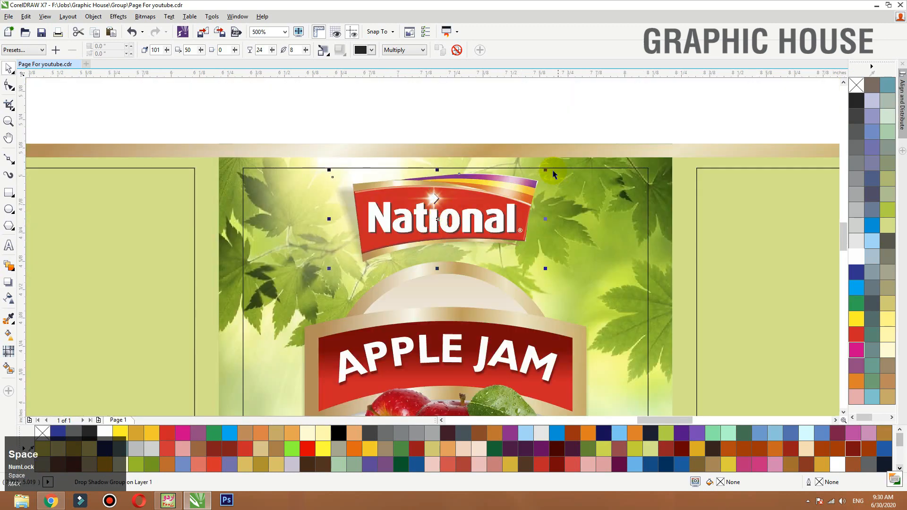
pyautogui.click(558, 106)
pyautogui.click(563, 151)
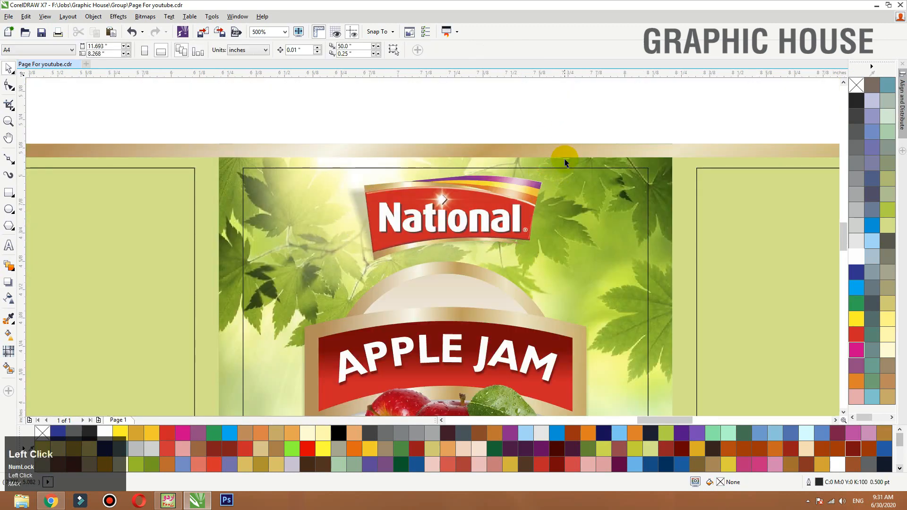
# - Recolour the "made with the Finest Fruit" text to 90% black after trying several palette colours
pyautogui.hotkey('shift', 'F2')
pyautogui.click(548, 326)
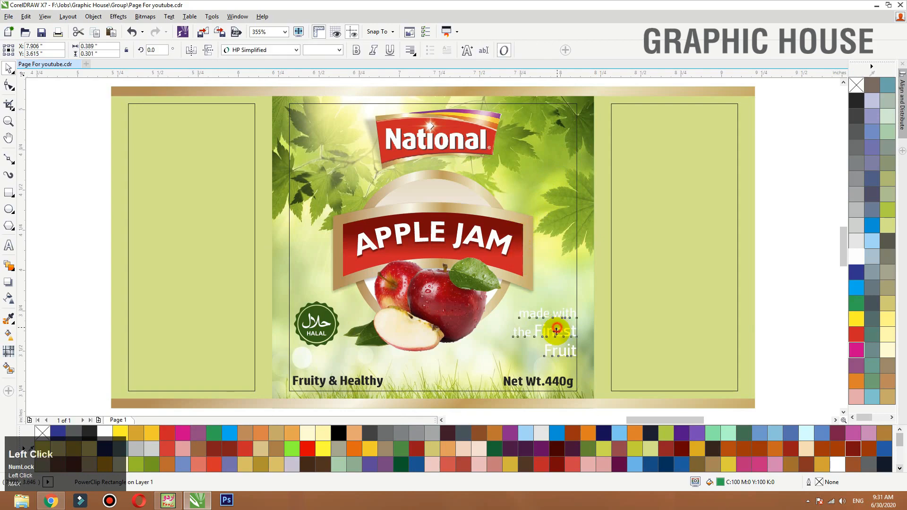
pyautogui.click(890, 220)
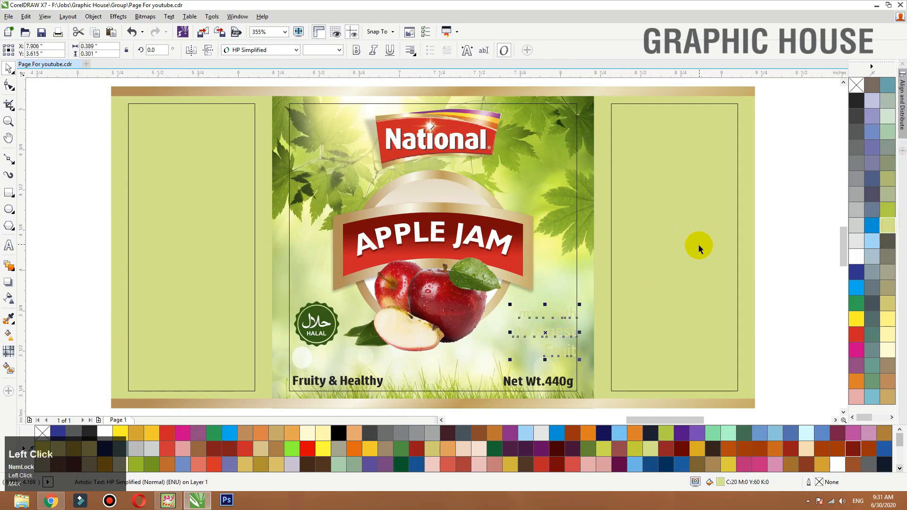
pyautogui.scroll(1, 712, 245)
pyautogui.click(858, 144)
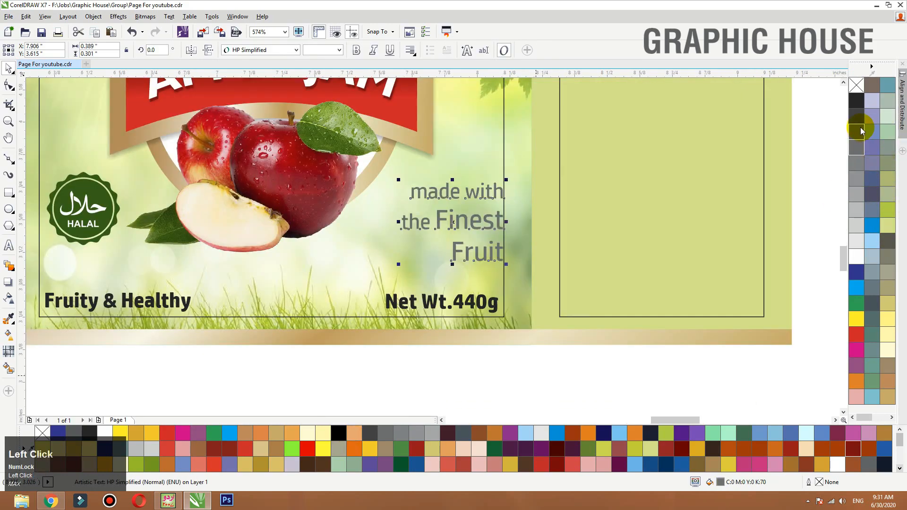
pyautogui.click(887, 382)
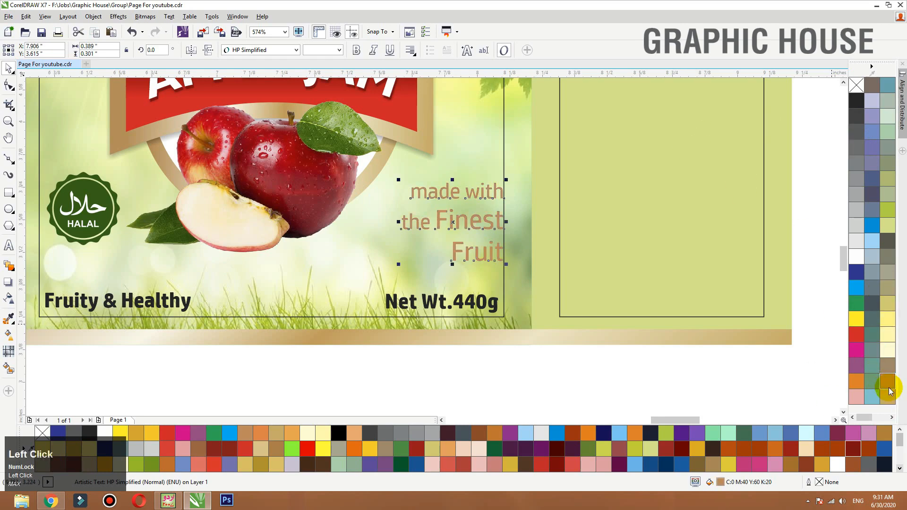
pyautogui.click(891, 402)
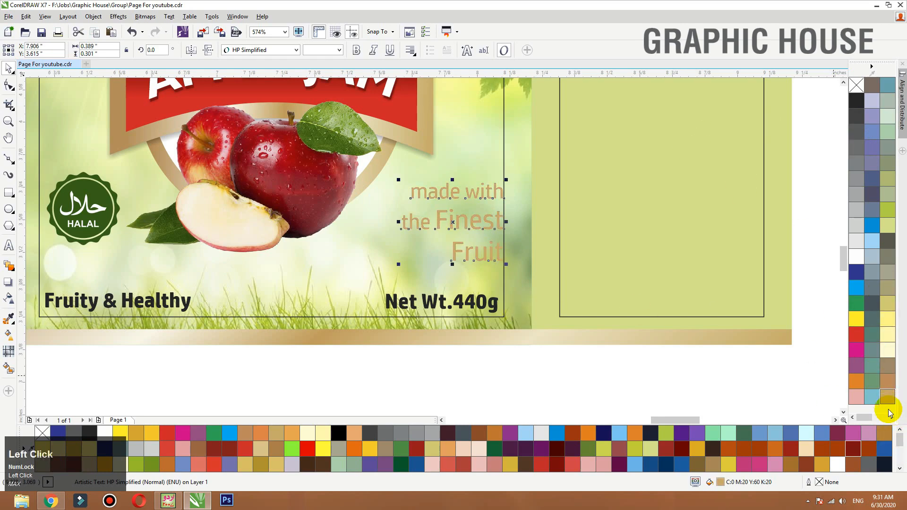
pyautogui.click(861, 117)
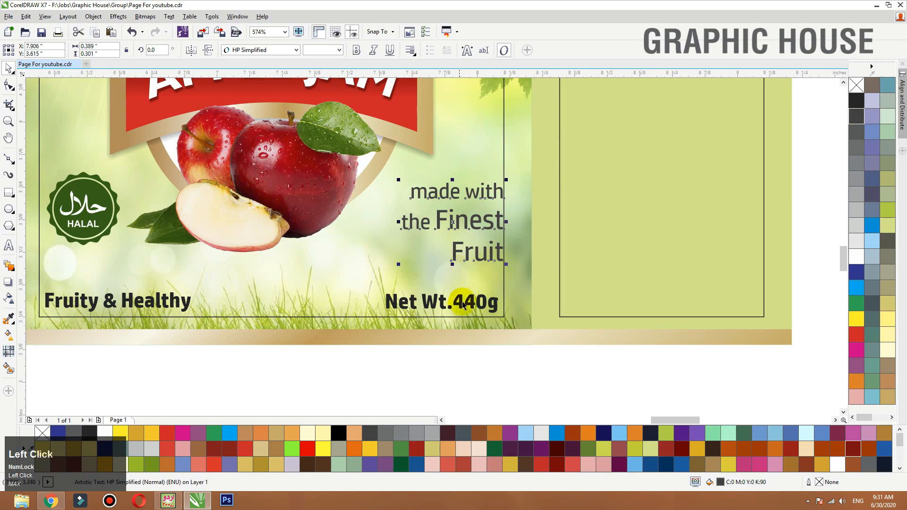
# - Scale the HALAL seal down about its centre to about 0.234 in wide
pyautogui.click(172, 303)
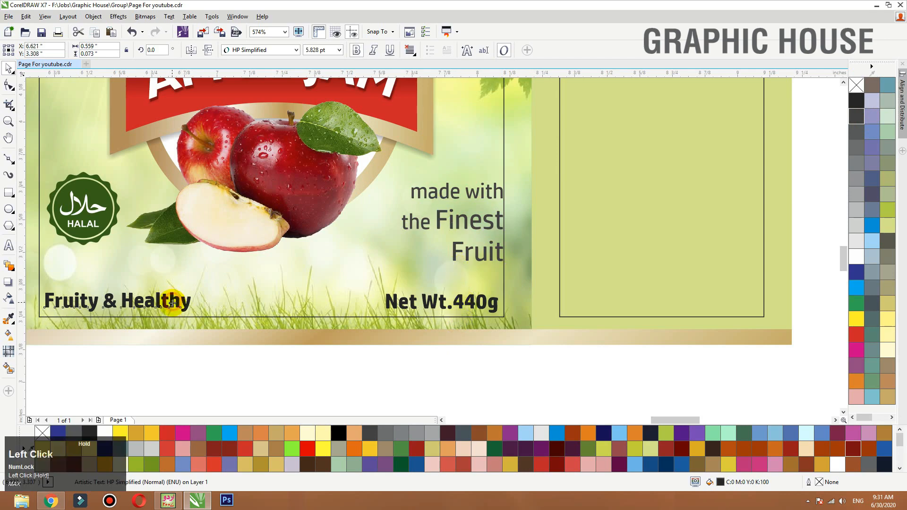
pyautogui.click(102, 207)
pyautogui.hotkey('shift', 'F2')
pyautogui.scroll(-2, 277, 211)
pyautogui.press('F2')
pyautogui.moveTo(488, 138); pyautogui.dragTo(139, 407)
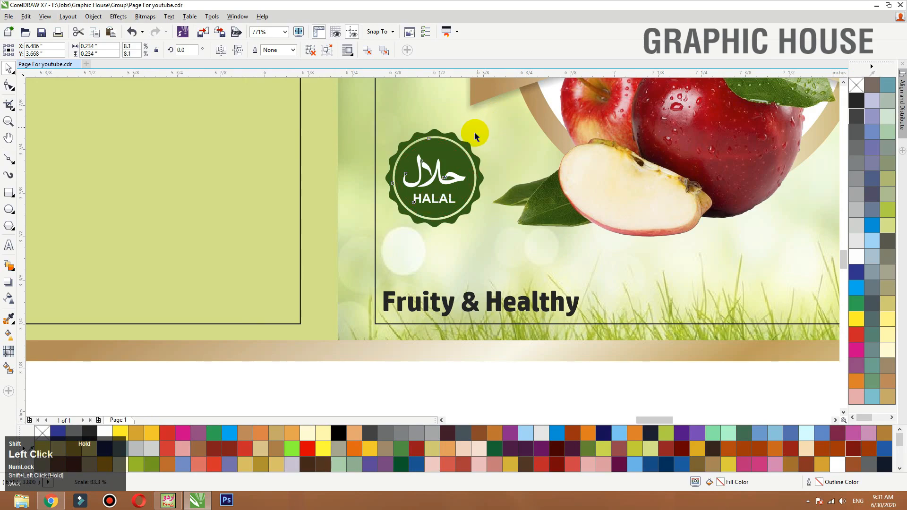
pyautogui.click(491, 333)
pyautogui.hotkey('shift', 'F2')
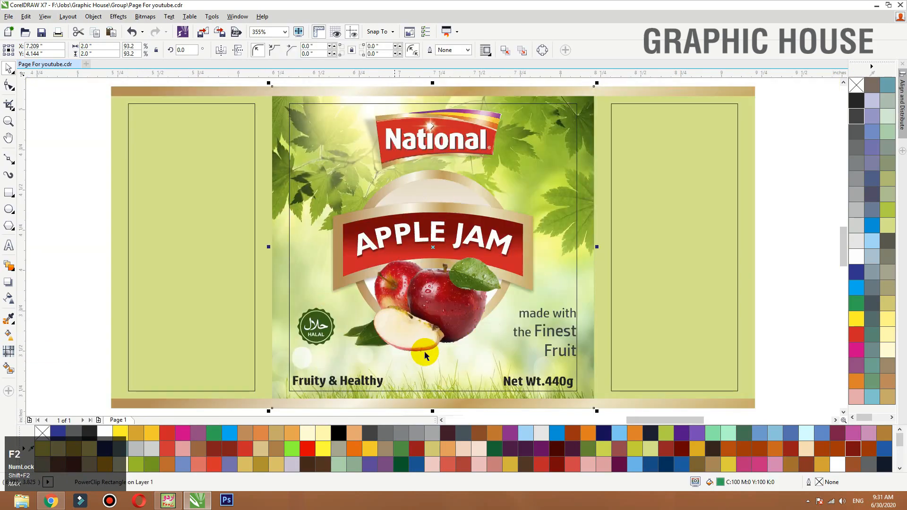
# - Draw a rectangle of about 0.582 × 0.095 in over the "Net Wt.440g" text, reaching the panel's right edge, filled white without outline
pyautogui.click(563, 316)
pyautogui.press('F2')
pyautogui.moveTo(679, 257); pyautogui.dragTo(204, 418)
pyautogui.click(624, 321)
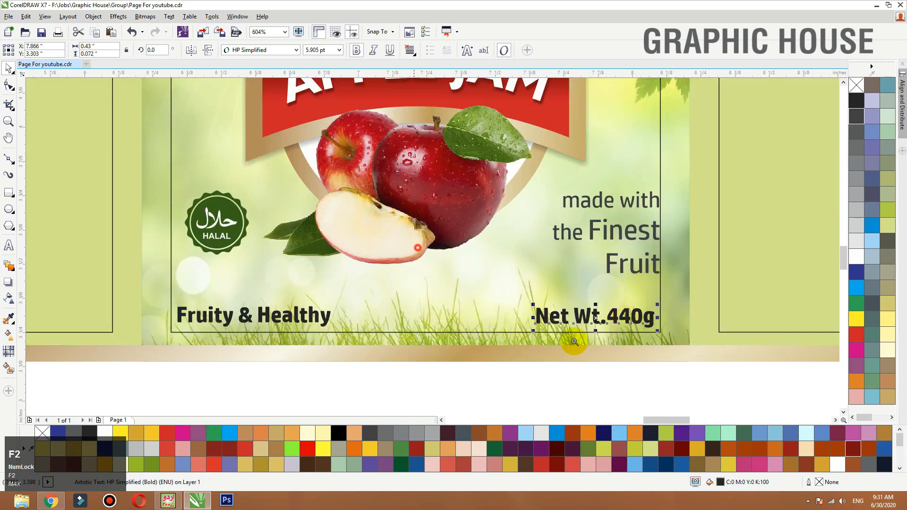
pyautogui.scroll(2, 803, 363)
pyautogui.click(10, 194)
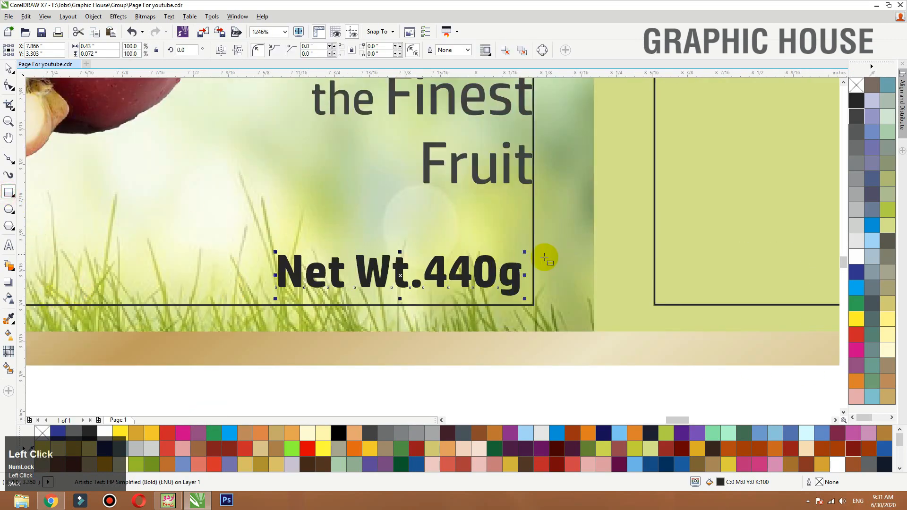
pyautogui.moveTo(266, 245); pyautogui.dragTo(593, 298)
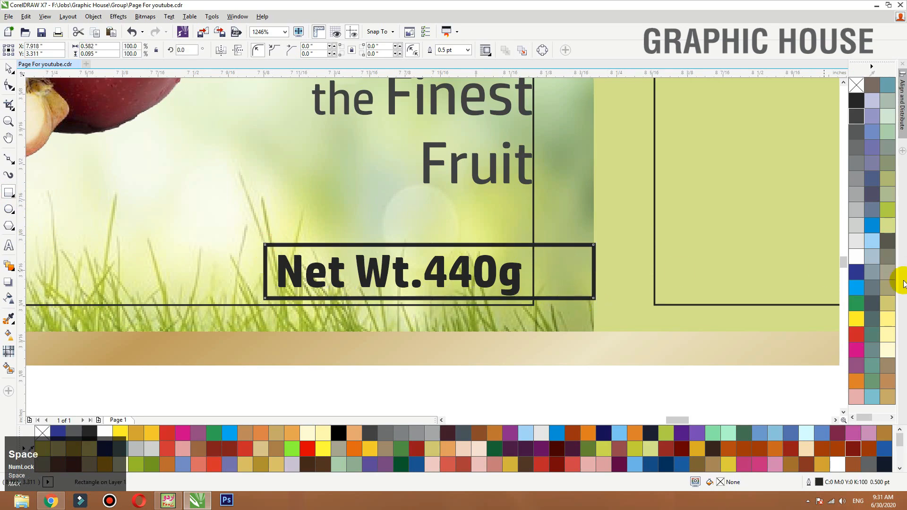
pyautogui.click(856, 256)
pyautogui.rightClick(856, 85)
# - Bring the "Net Wt.440g" text in front of the white strip, remove its bold, shrink it to about 4.928 pt and centre it vertically
pyautogui.moveTo(533, 377); pyautogui.dragTo(270, 206)
pyautogui.hotkey('shift', 'pageup')
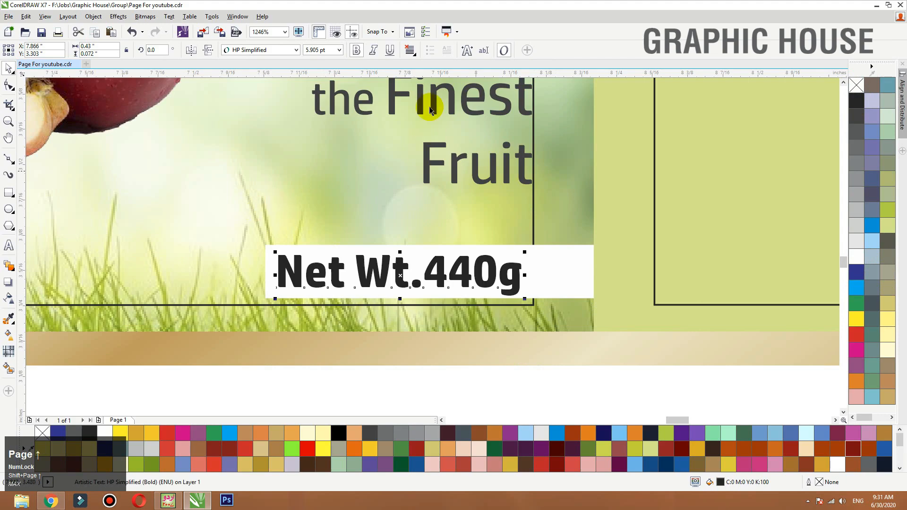
pyautogui.click(357, 50)
pyautogui.keyDown('ctrl'); pyautogui.click(470, 278); pyautogui.keyUp('ctrl')
pyautogui.moveTo(470, 278); pyautogui.dragTo(484, 246)
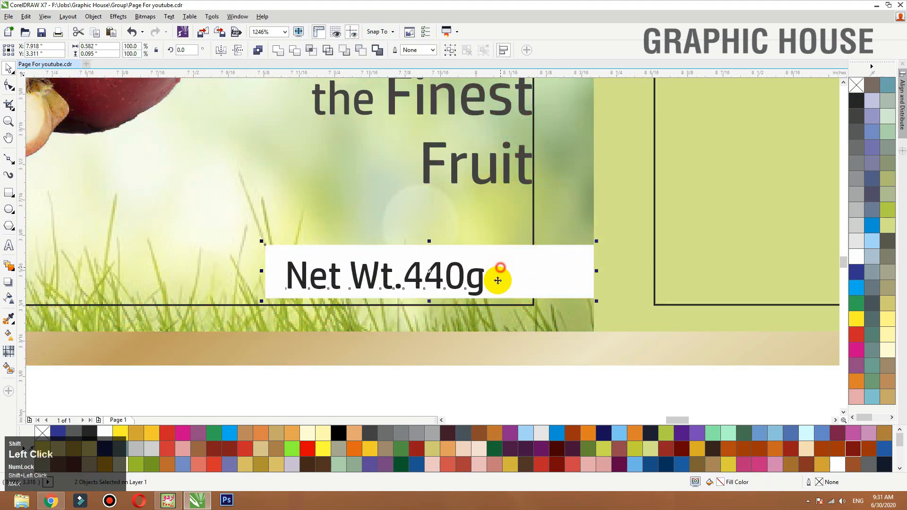
pyautogui.click(460, 358)
pyautogui.click(439, 276)
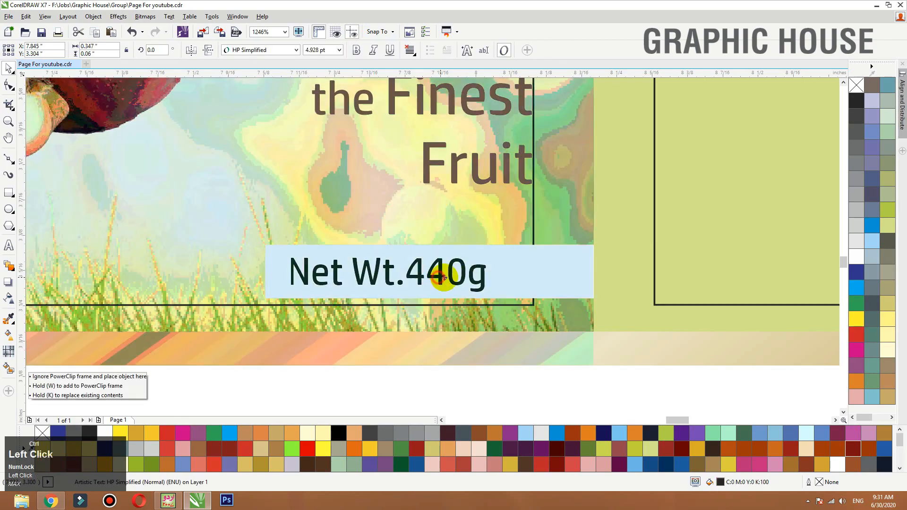
# - Reduce the white strip's height to about 0.085 in and shift the "Net Wt.440g" text slightly right
pyautogui.click(374, 250)
pyautogui.press('F2')
pyautogui.moveTo(247, 217); pyautogui.dragTo(601, 391)
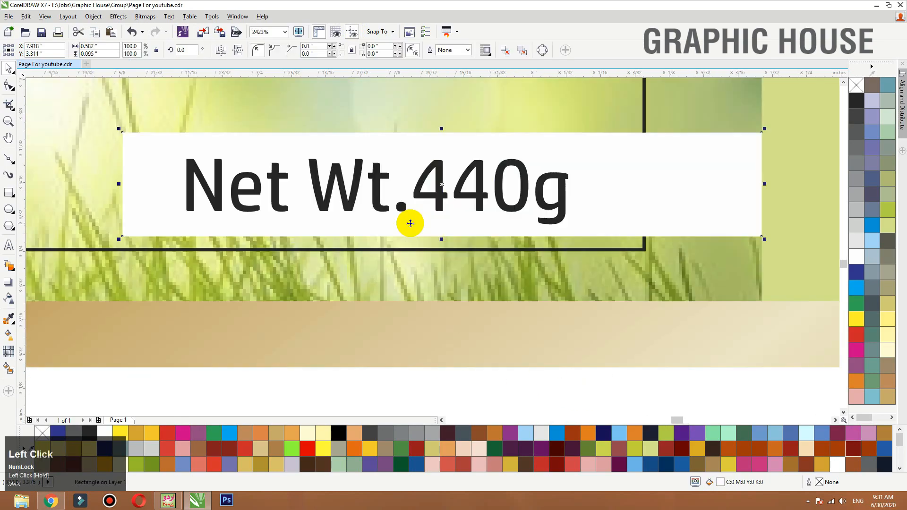
pyautogui.moveTo(442, 242); pyautogui.dragTo(445, 235)
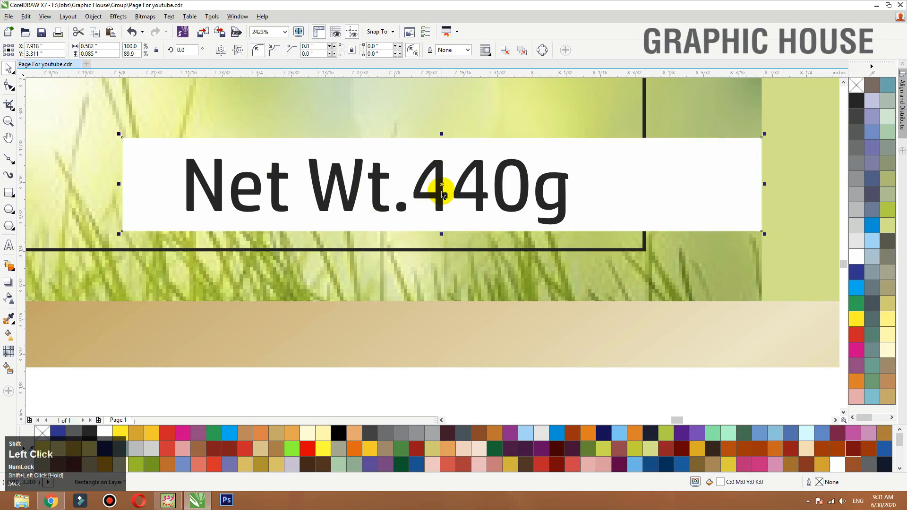
pyautogui.moveTo(439, 197); pyautogui.dragTo(237, 406)
# - Draw a narrow vertical bar of about 0.042 × 0.145 in over the strip's left end, filled C20 M0 Y20 K0 without outline
pyautogui.press('F3')
pyautogui.press('F2')
pyautogui.click(8, 192)
pyautogui.moveTo(303, 125)
pyautogui.mouseDown()
pyautogui.moveTo(348, 216)
pyautogui.moveTo(343, 258)
pyautogui.mouseUp()
pyautogui.press('space')
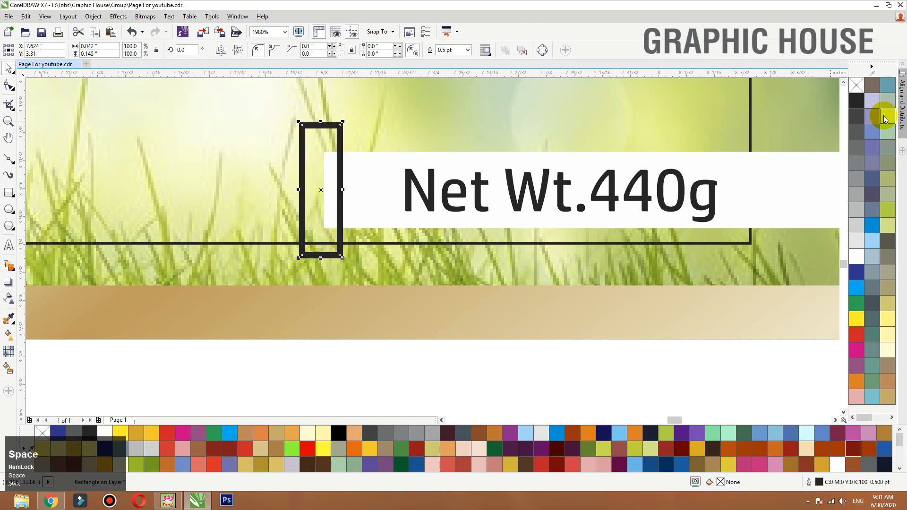
pyautogui.click(886, 115)
pyautogui.rightClick(857, 86)
# - Create a shorter black copy of the bar, about 0.042 × 0.111 in, offset slightly right, and bring the pale green bar in front
pyautogui.moveTo(318, 149)
pyautogui.mouseDown()
pyautogui.moveTo(333, 164)
pyautogui.moveTo(335, 126)
pyautogui.moveTo(329, 141)
pyautogui.mouseUp()
pyautogui.click(857, 93)
pyautogui.rightClick(859, 86)
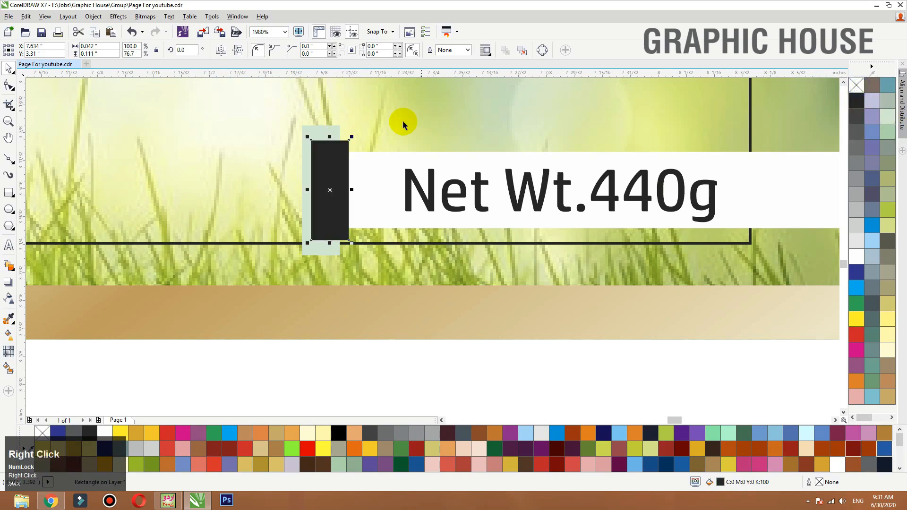
pyautogui.click(319, 133)
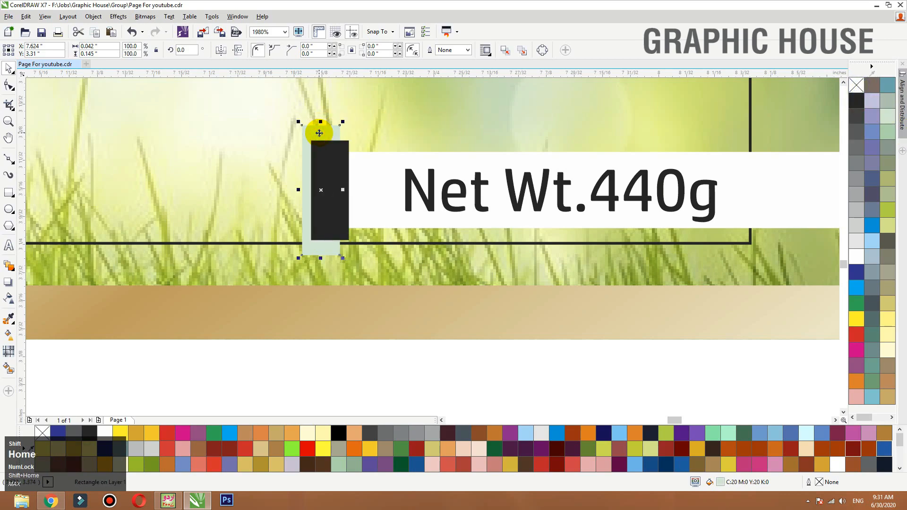
pyautogui.hotkey('shift', 'pageup')
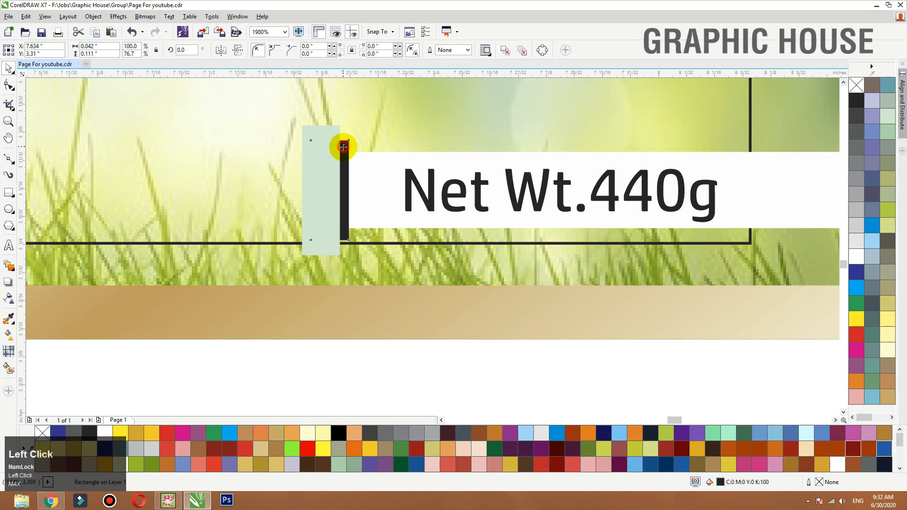
# - Convert the black bar to a CMYK bitmap of about 900 dpi with anti-aliasing and a transparent background
pyautogui.click(343, 147)
pyautogui.hotkey('ctrl', 'z')
pyautogui.click(144, 18)
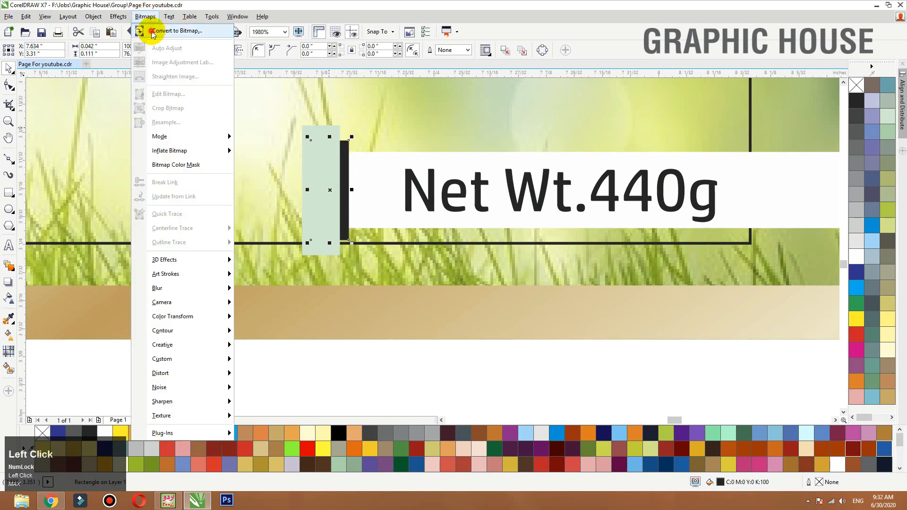
pyautogui.click(162, 30)
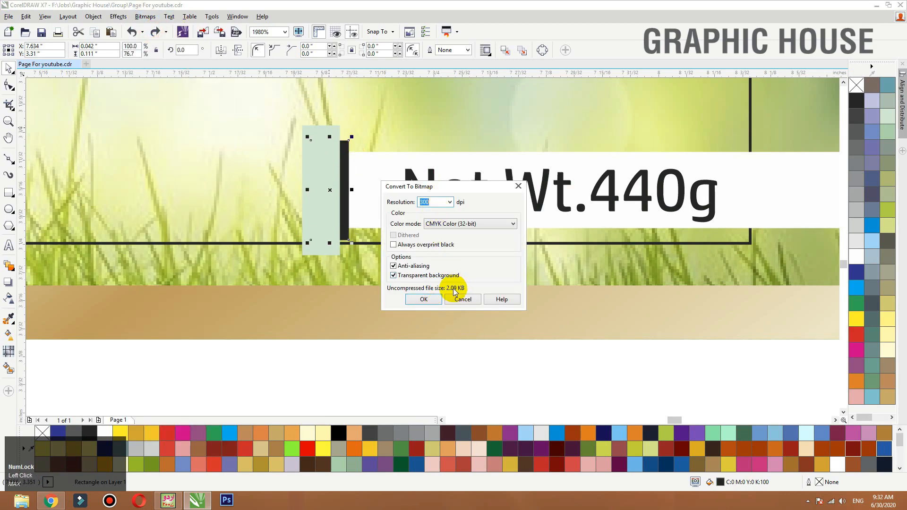
pyautogui.write('600')
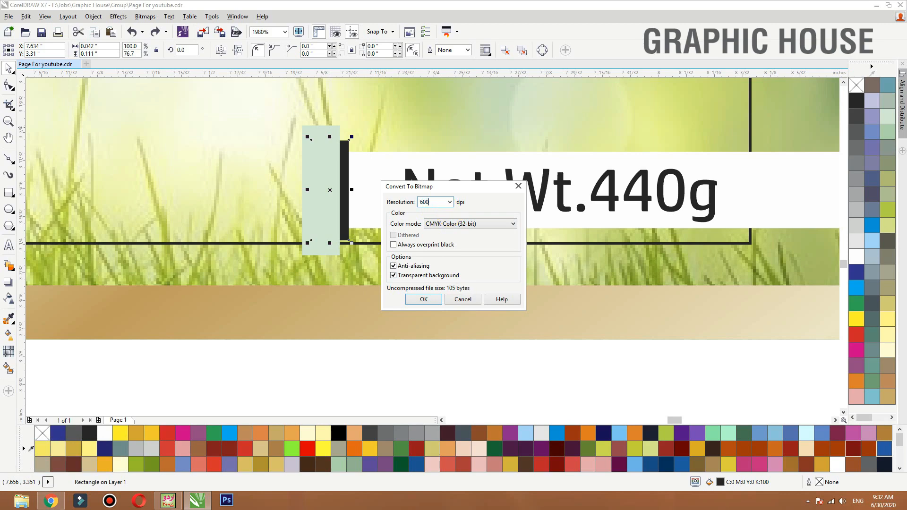
pyautogui.click(428, 201)
pyautogui.click(423, 300)
# - Apply a Gaussian Blur with an 11-pixel radius to the black bar and convert the result to a bitmap again
pyautogui.click(145, 16)
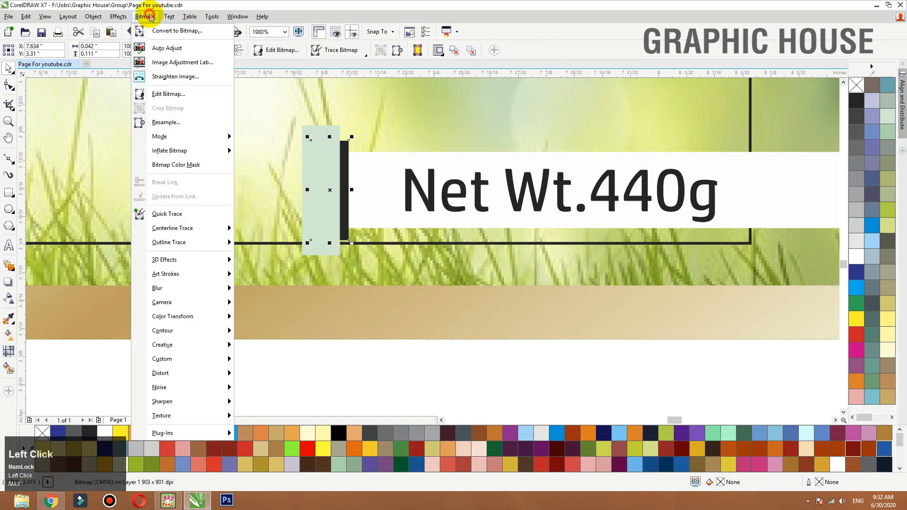
pyautogui.moveTo(212, 288)
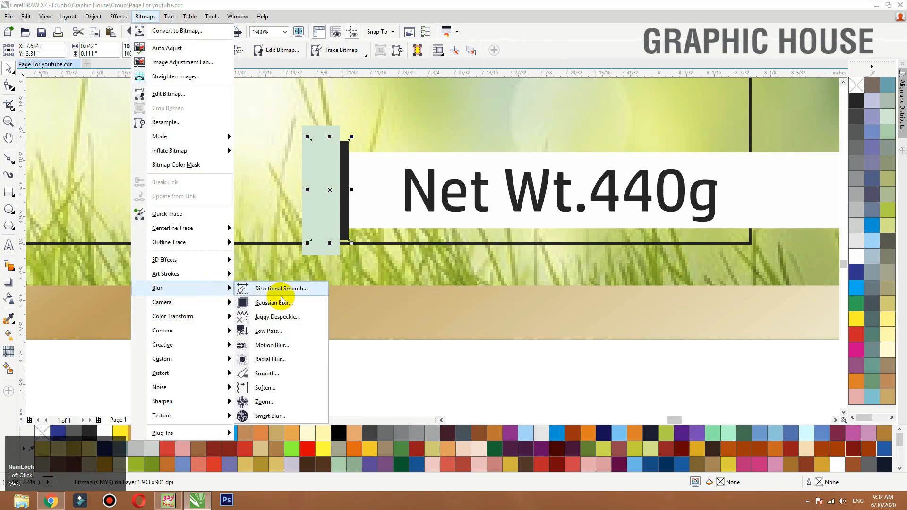
pyautogui.click(277, 290)
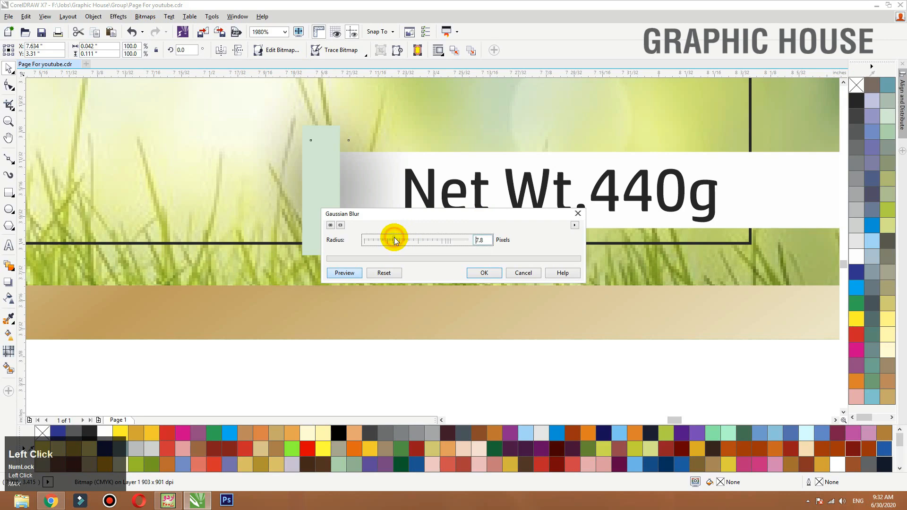
pyautogui.click(481, 272)
pyautogui.click(137, 18)
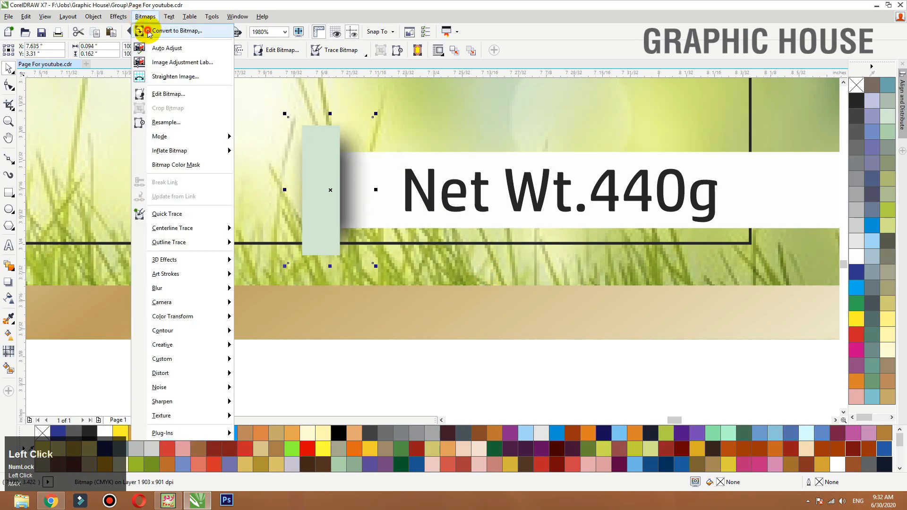
pyautogui.click(146, 27)
pyautogui.click(416, 300)
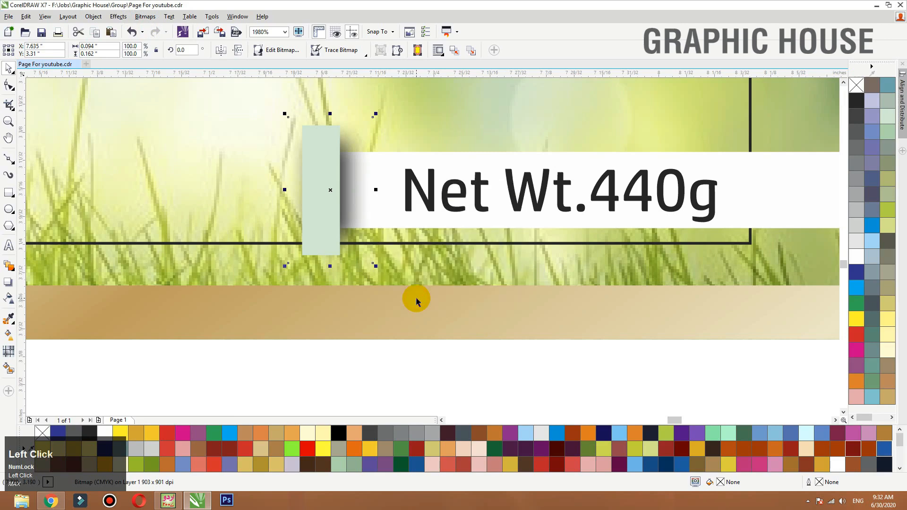
# - Crop the left side of the blurred shadow bitmap by moving its left nodes in behind the pale green bar
pyautogui.press('F10')
pyautogui.moveTo(279, 108); pyautogui.dragTo(288, 273)
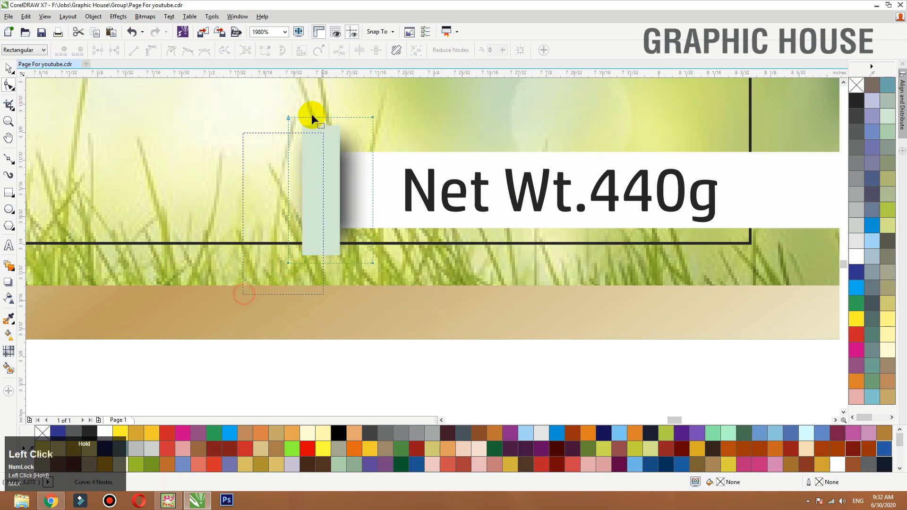
pyautogui.moveTo(312, 115)
pyautogui.mouseDown()
pyautogui.moveTo(306, 109)
pyautogui.moveTo(314, 121)
pyautogui.mouseUp()
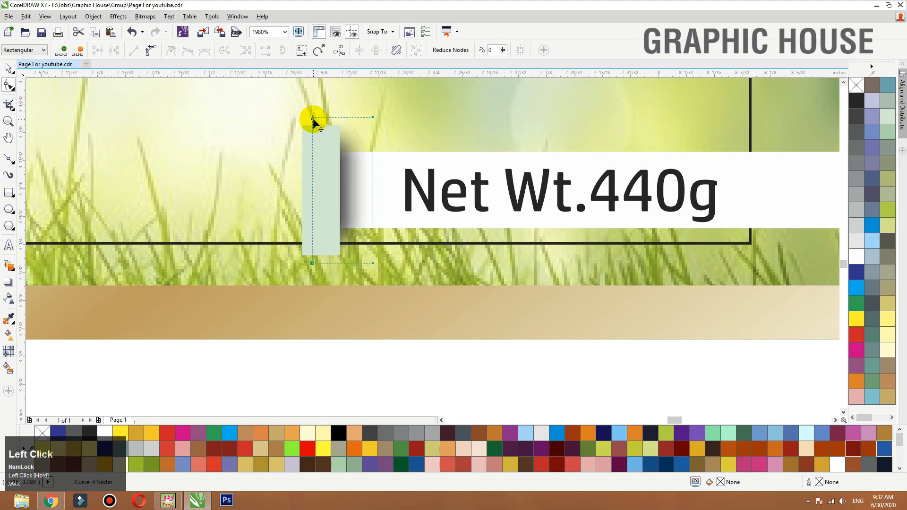
pyautogui.press('space')
# - Scale the shadow bitmap to about 0.058 × 0.14 in, centre it vertically with the pale green bar and nudge it slightly left
pyautogui.click(373, 115)
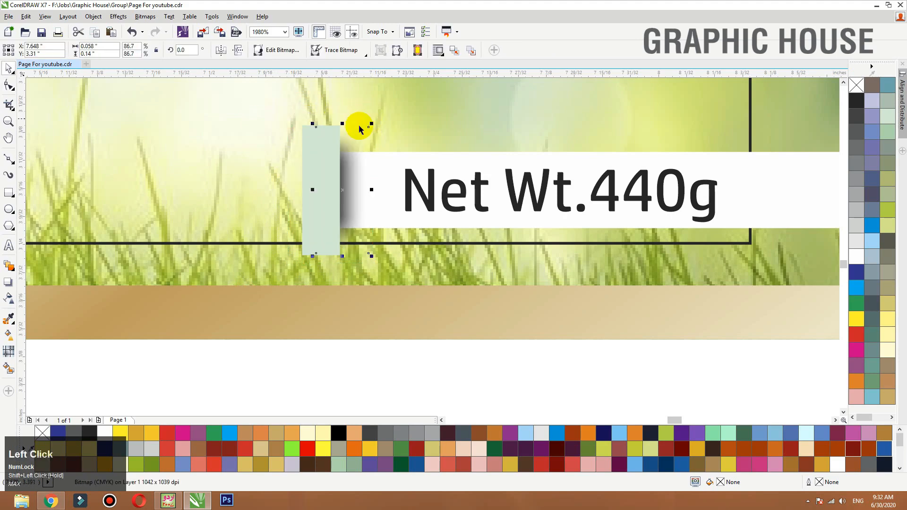
pyautogui.keyDown('shift'); pyautogui.click(313, 137); pyautogui.keyUp('shift')
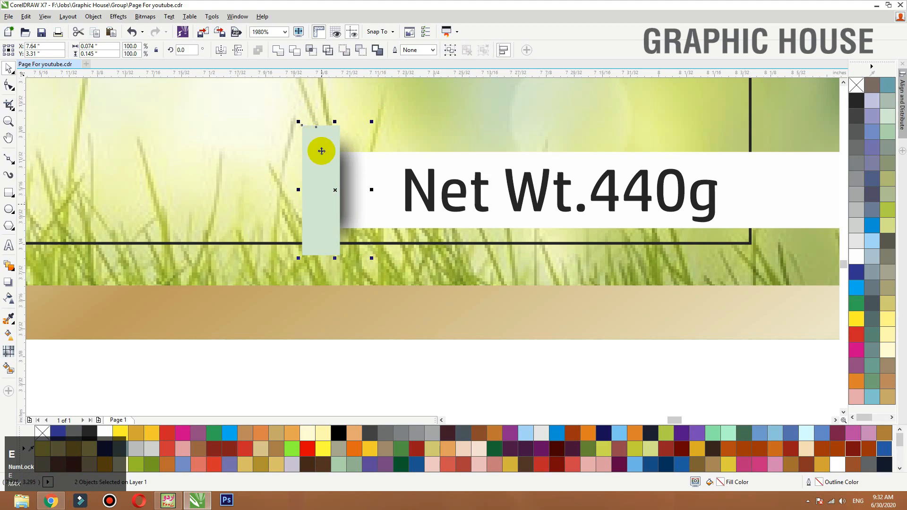
pyautogui.click(324, 356)
pyautogui.keyDown('ctrl'); pyautogui.click(366, 199); pyautogui.keyUp('ctrl')
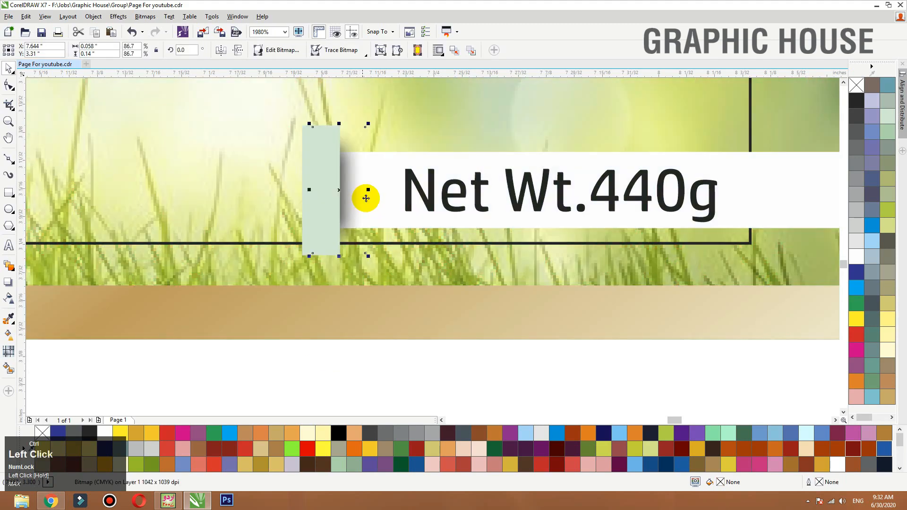
pyautogui.moveTo(358, 196); pyautogui.dragTo(355, 196)
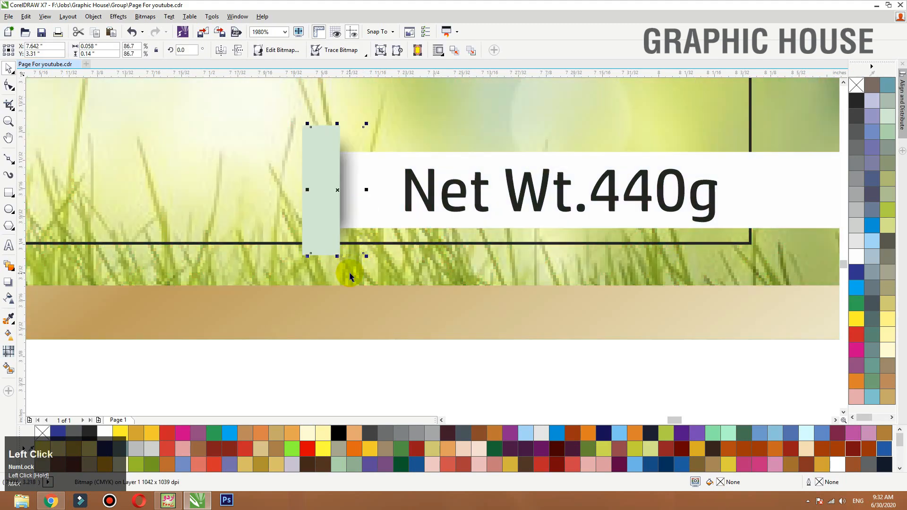
pyautogui.click(349, 276)
pyautogui.press('F3')
pyautogui.moveTo(441, 221); pyautogui.dragTo(296, 201)
pyautogui.hotkey('ctrl', 'z')
pyautogui.hotkey('ctrl', 'z')
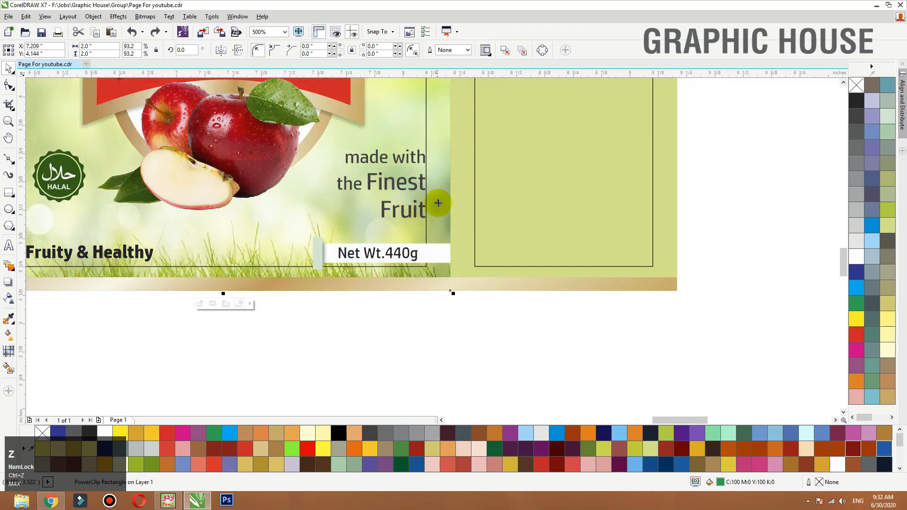
# - PowerClip a copy of the leafy background inside the pale green bar beside the net-weight strip
pyautogui.rightClick(439, 202)
pyautogui.click(486, 113)
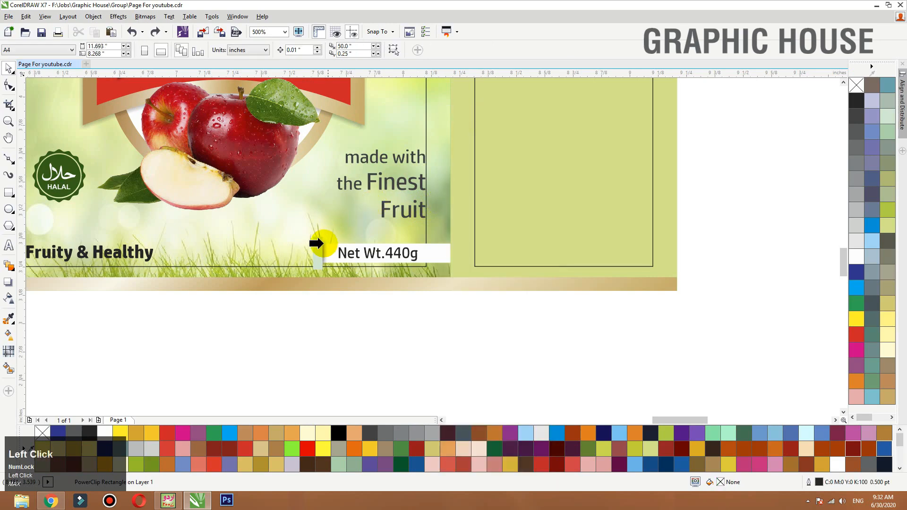
pyautogui.click(316, 243)
pyautogui.click(357, 325)
pyautogui.moveTo(370, 233); pyautogui.dragTo(270, 273)
# - Remove the fill and outline from the bar that holds the clipped leafy background
pyautogui.click(378, 198)
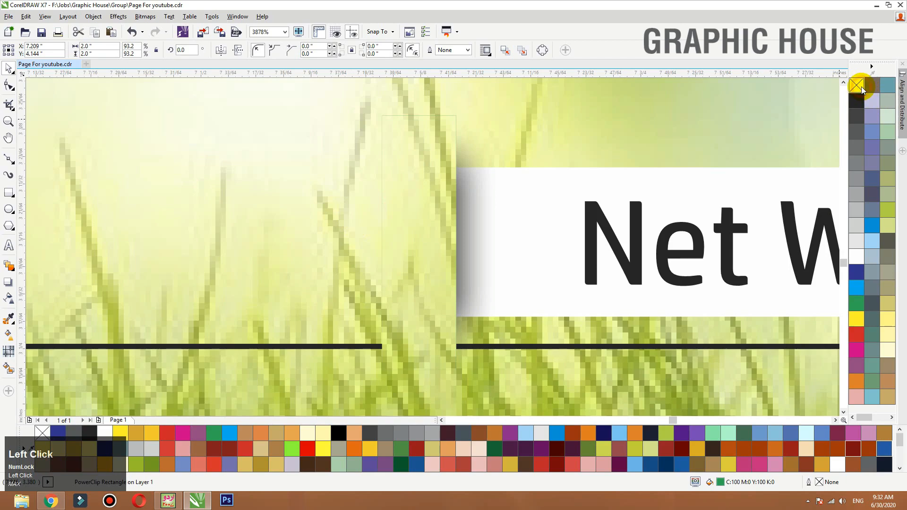
pyautogui.press('F3')
pyautogui.click(449, 134)
pyautogui.hotkey('ctrl', 'z')
pyautogui.click(856, 87)
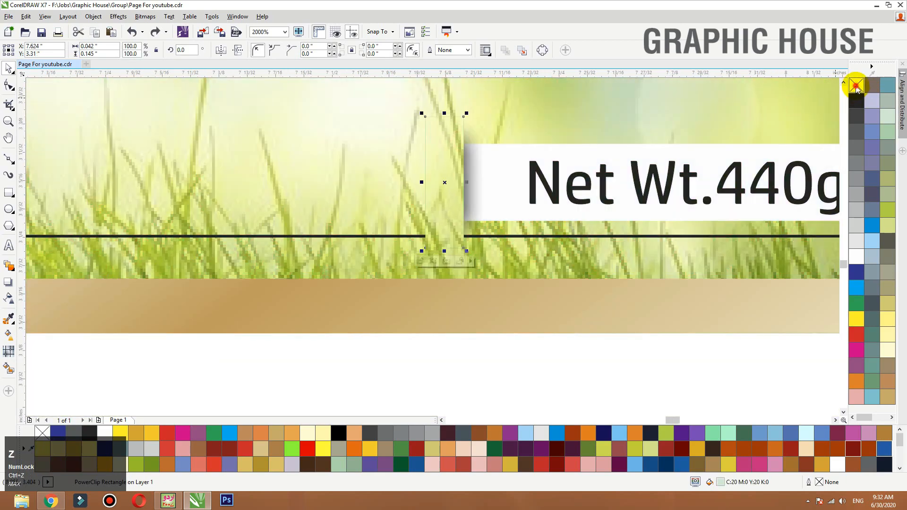
pyautogui.click(856, 87)
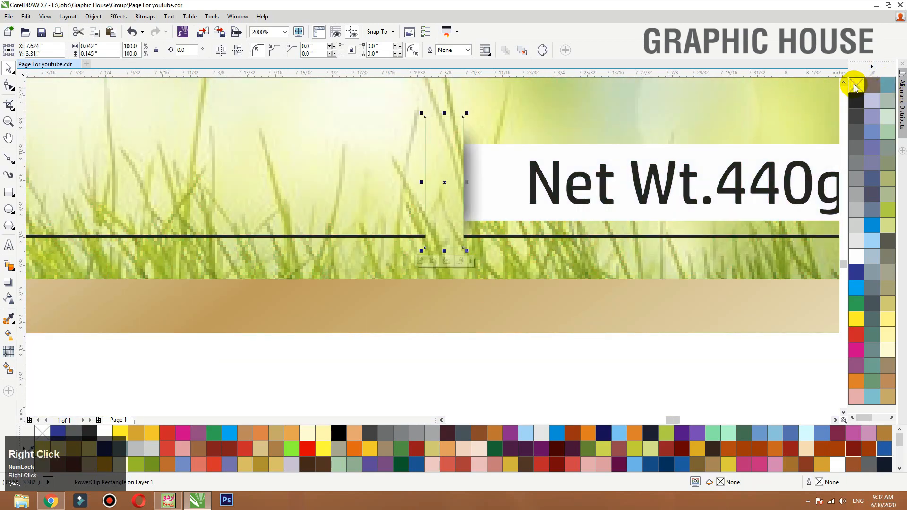
# - Pull the background-filled bar aside to inspect the shadow behind it and undo the move
pyautogui.moveTo(447, 222); pyautogui.dragTo(299, 219)
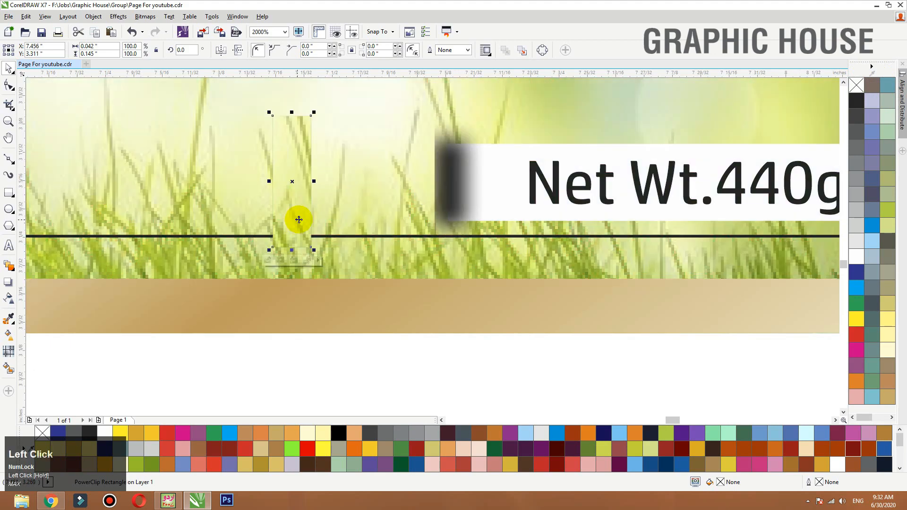
pyautogui.hotkey('ctrl', 'z')
pyautogui.press('F3')
pyautogui.press('F3')
# - Shift the "Net Wt.440g" text slightly to the right on the white strip
pyautogui.click(468, 349)
pyautogui.press('F2')
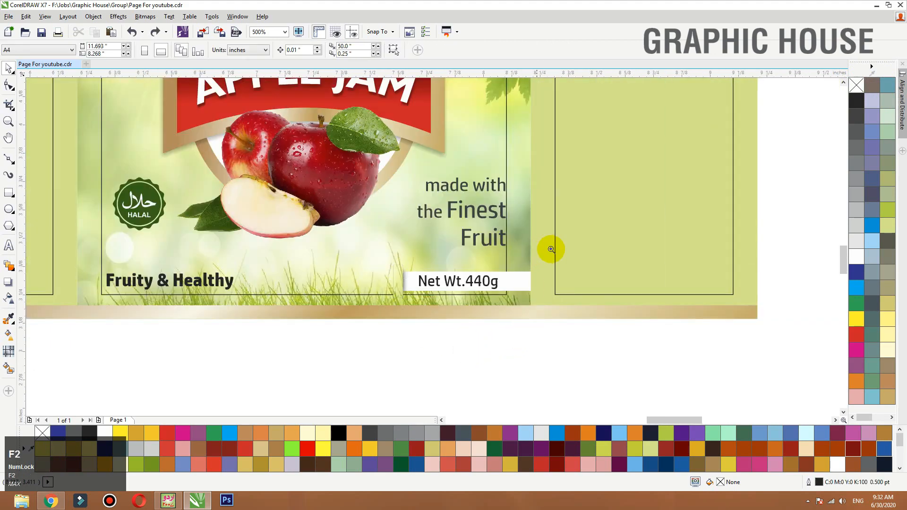
pyautogui.moveTo(551, 249); pyautogui.dragTo(357, 303)
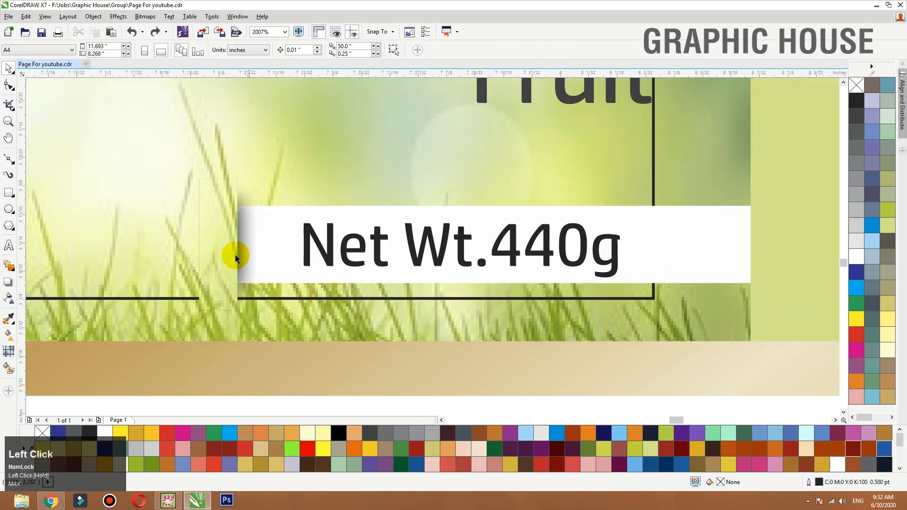
pyautogui.moveTo(615, 258); pyautogui.dragTo(628, 258)
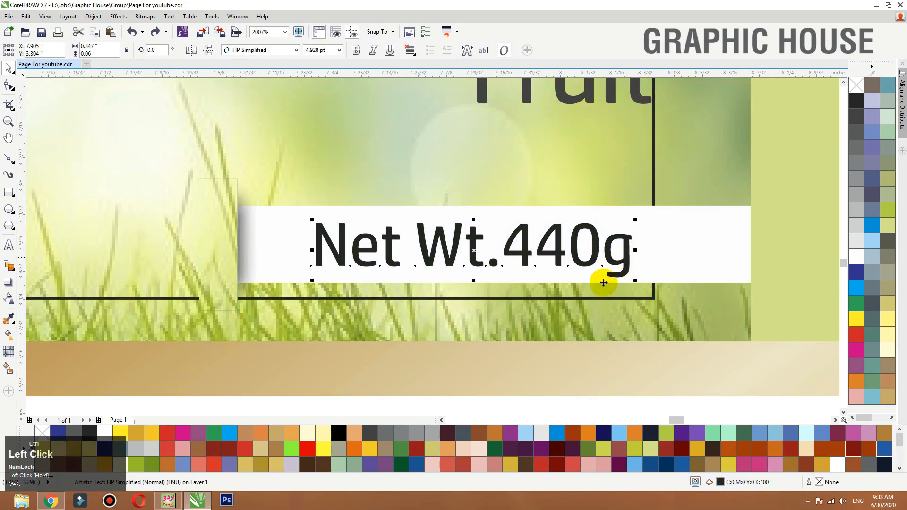
pyautogui.press('F3')
pyautogui.press('F3')
pyautogui.press('F3')
pyautogui.click(638, 366)
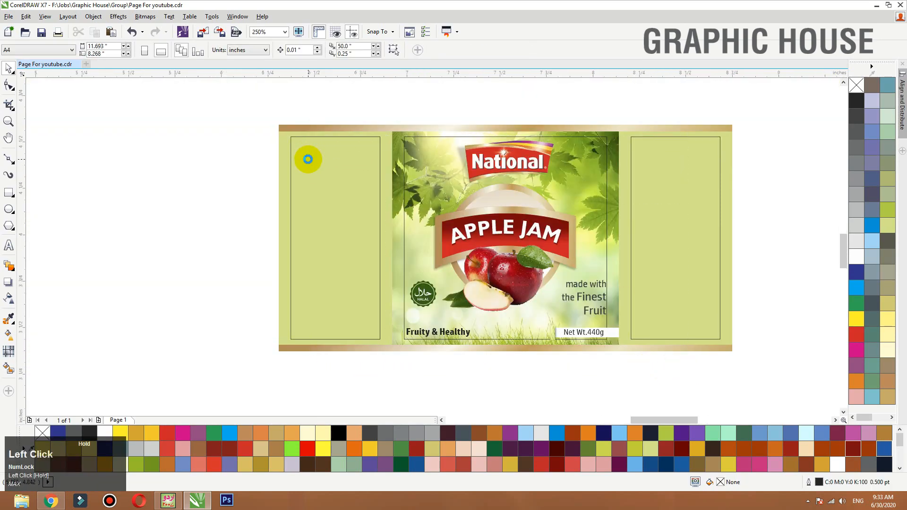
# - Fill the "Fruity & Healthy" text with 90% black to match the "made with the Finest Fruit" text
pyautogui.moveTo(308, 160); pyautogui.dragTo(308, 160)
pyautogui.click(363, 365)
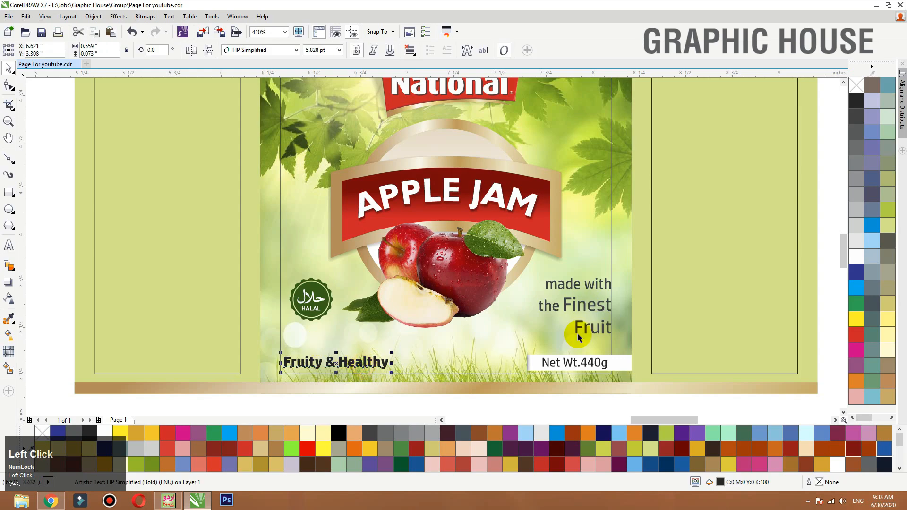
pyautogui.click(591, 312)
pyautogui.click(368, 365)
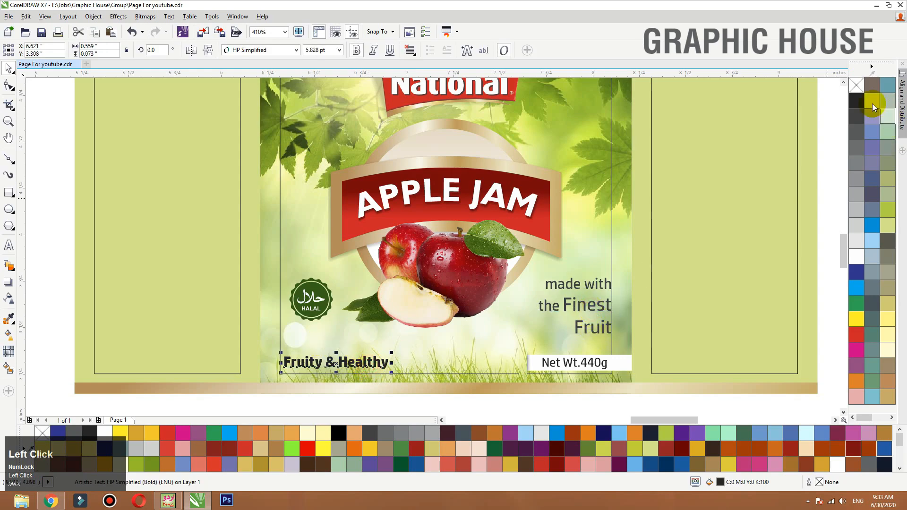
pyautogui.keyDown('shift'); pyautogui.click(600, 309); pyautogui.keyUp('shift')
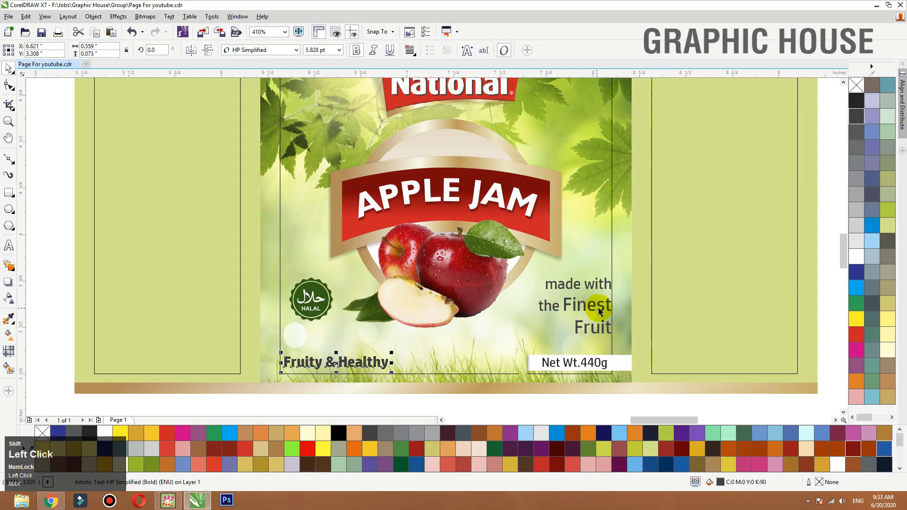
pyautogui.keyDown('shift'); pyautogui.click(602, 306); pyautogui.keyUp('shift')
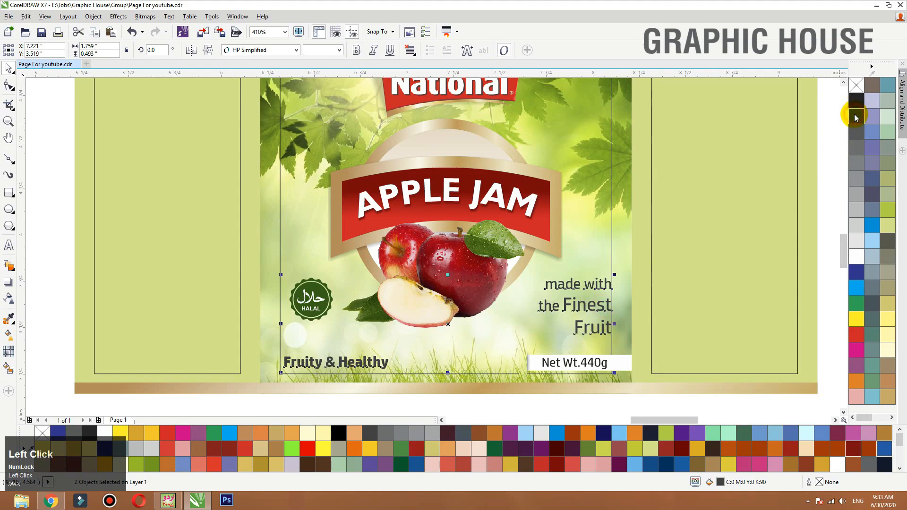
# - Turn off bold for the "Fruity & Healthy" text
pyautogui.click(360, 368)
pyautogui.click(361, 368)
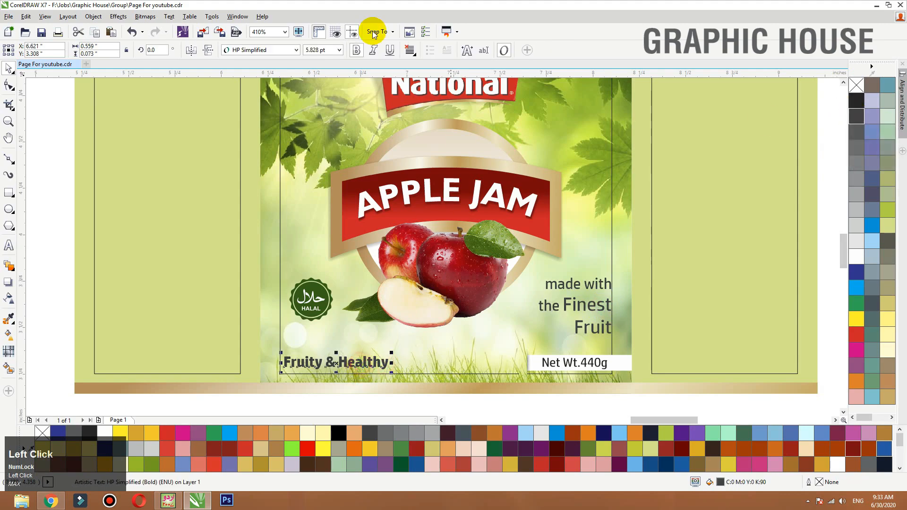
pyautogui.click(357, 51)
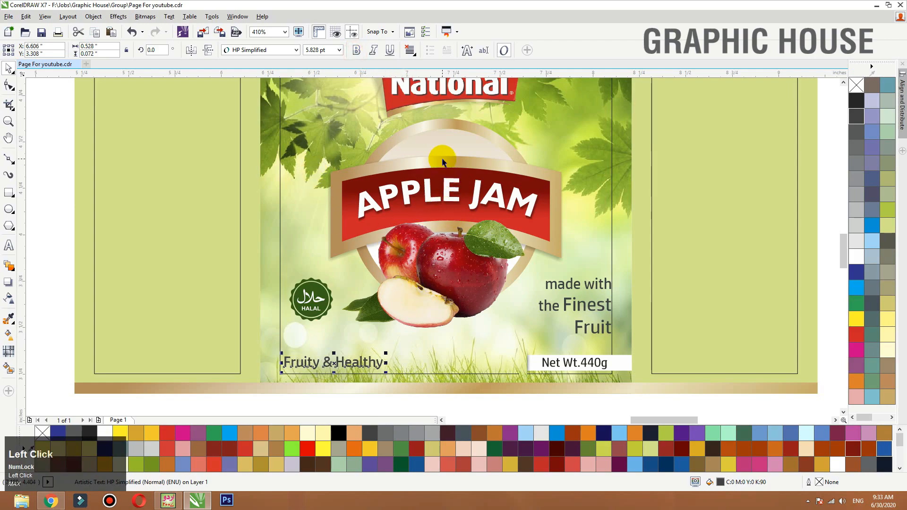
# - Place a copy of the red-and-gold banner below the label and flatten it to about 1.243 × 0.267 in
pyautogui.moveTo(437, 155); pyautogui.dragTo(417, 137)
pyautogui.hotkey('ctrl', 'z')
pyautogui.moveTo(452, 168); pyautogui.dragTo(371, 291)
pyautogui.rightClick(322, 340)
pyautogui.press('F3')
pyautogui.moveTo(427, 252); pyautogui.dragTo(467, 324)
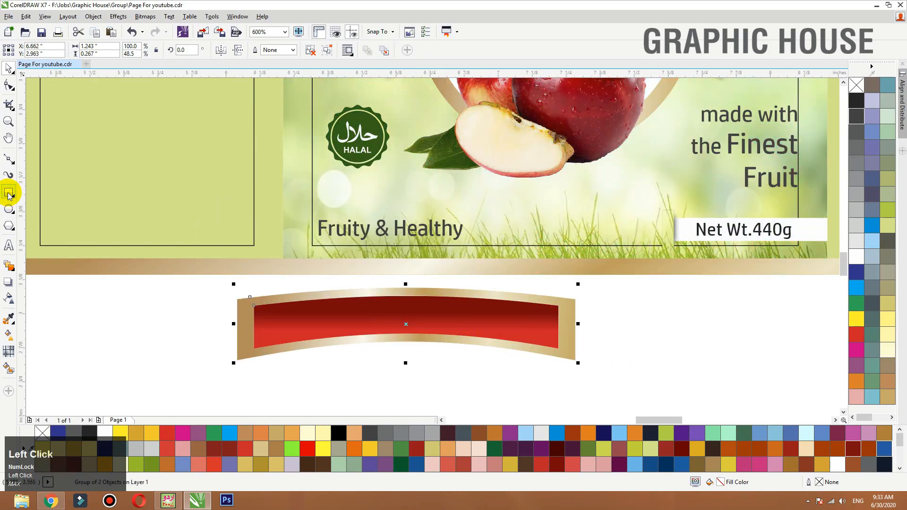
# - Move the "Fruity & Healthy" text beneath the HALAL seal and split it into separate "Fruity" and "& Healthy" lines
pyautogui.click(412, 232)
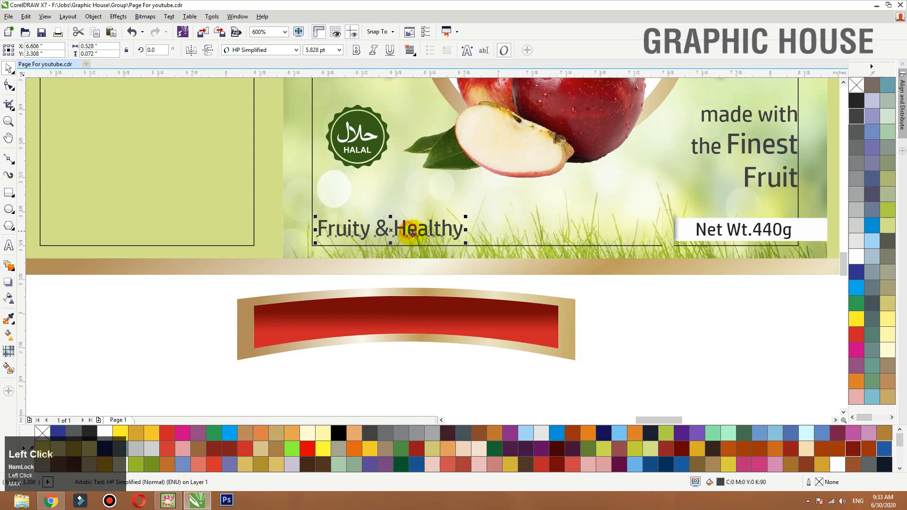
pyautogui.moveTo(412, 232)
pyautogui.mouseDown()
pyautogui.moveTo(416, 203)
pyautogui.moveTo(389, 195)
pyautogui.mouseUp()
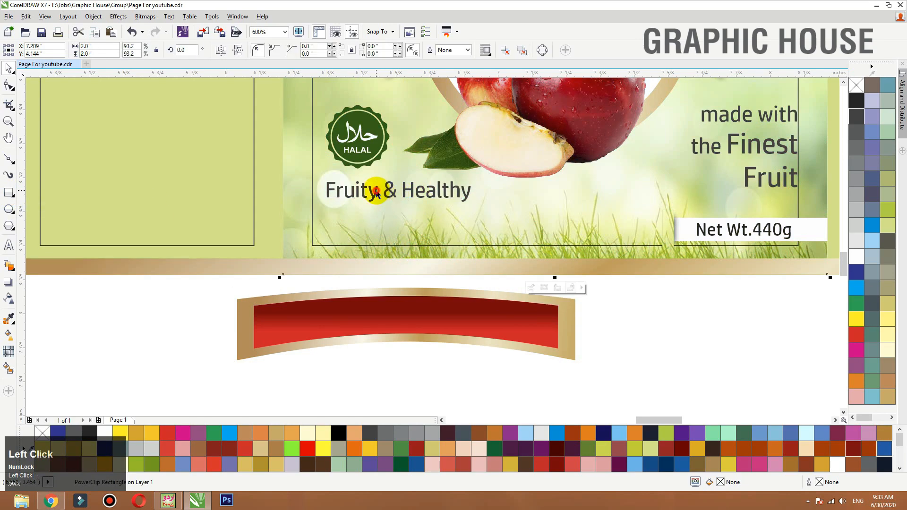
pyautogui.doubleClick(378, 190)
pyautogui.press('Return')
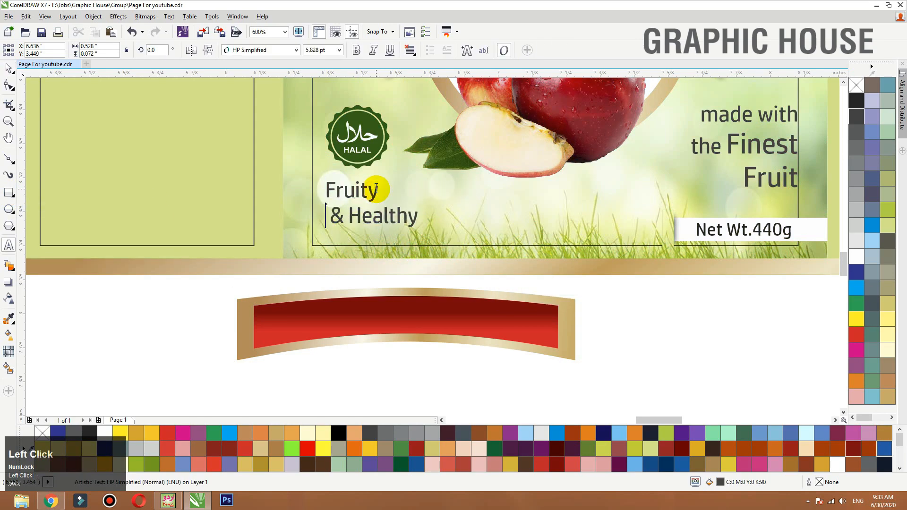
pyautogui.click(8, 66)
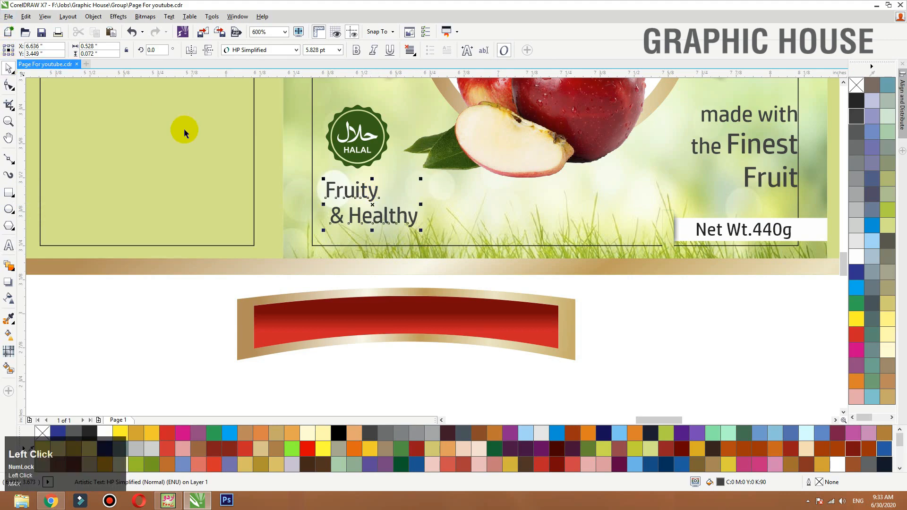
pyautogui.hotkey('ctrl', 'k')
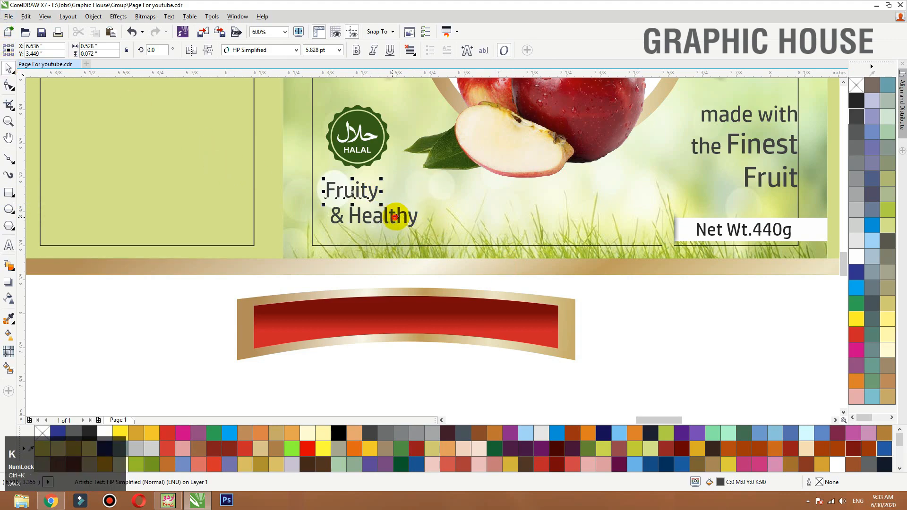
# - Stagger "& Healthy" to the right below "Fruity" and move the HALAL seal slightly up
pyautogui.moveTo(394, 216)
pyautogui.mouseDown()
pyautogui.moveTo(409, 215)
pyautogui.moveTo(376, 207)
pyautogui.mouseUp()
pyautogui.click(363, 138)
pyautogui.moveTo(363, 138); pyautogui.dragTo(364, 132)
# - Delete the flattened banner copy below the label and save the document
pyautogui.press('Delete')
pyautogui.click(452, 269)
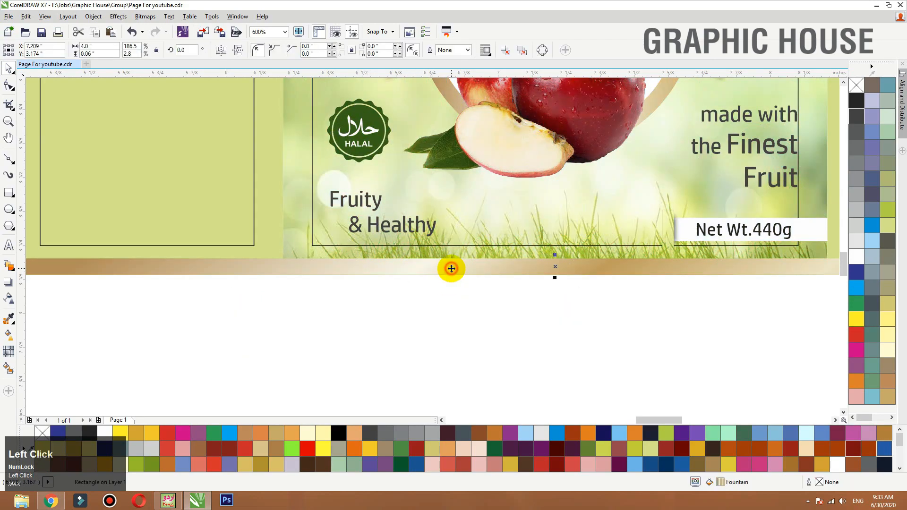
pyautogui.hotkey('shift', 'F2')
pyautogui.scroll(-1, 452, 321)
pyautogui.click(505, 325)
pyautogui.moveTo(574, 316); pyautogui.dragTo(315, 94)
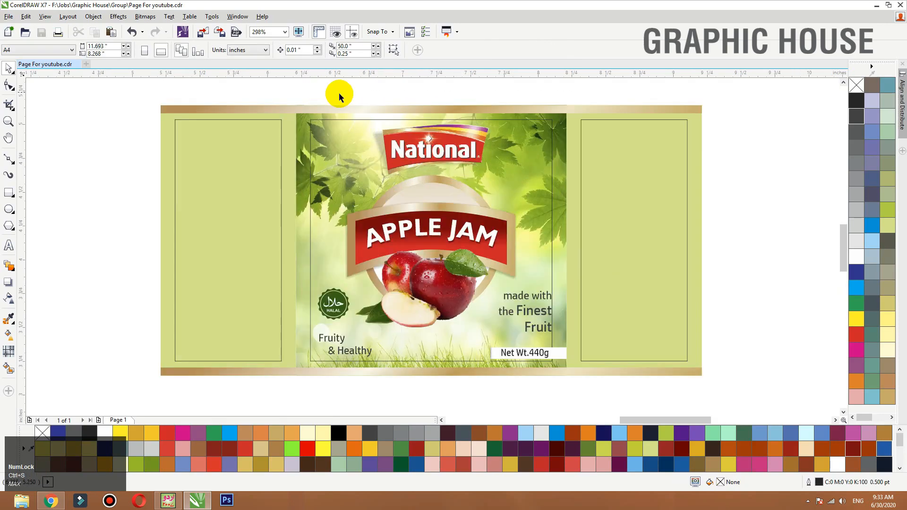
# - Switch to Chrome and search Google for "apple icon" in a new tab
pyautogui.click(51, 505)
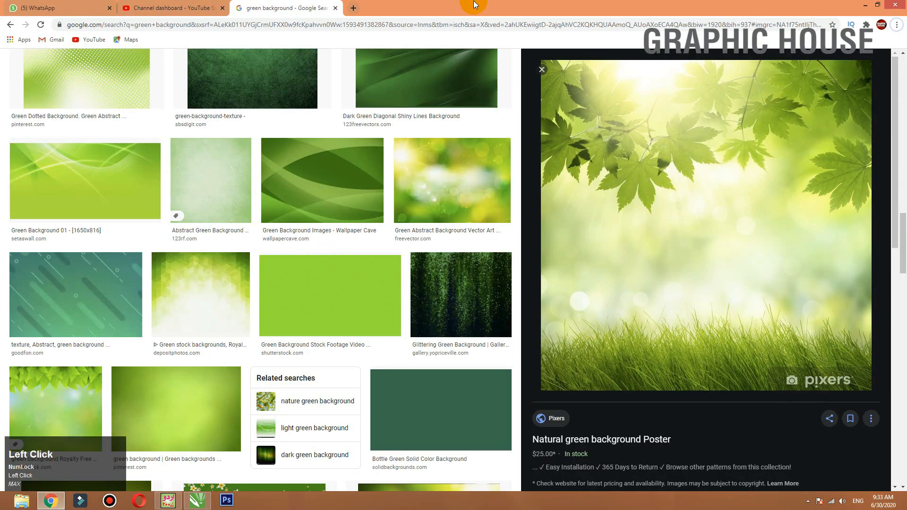
pyautogui.click(352, 8)
pyautogui.write('a')
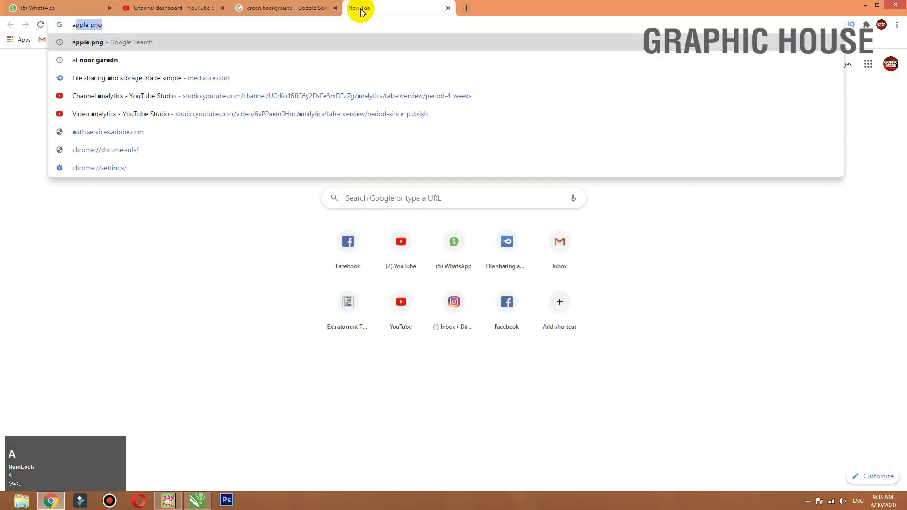
pyautogui.write('pple incon')
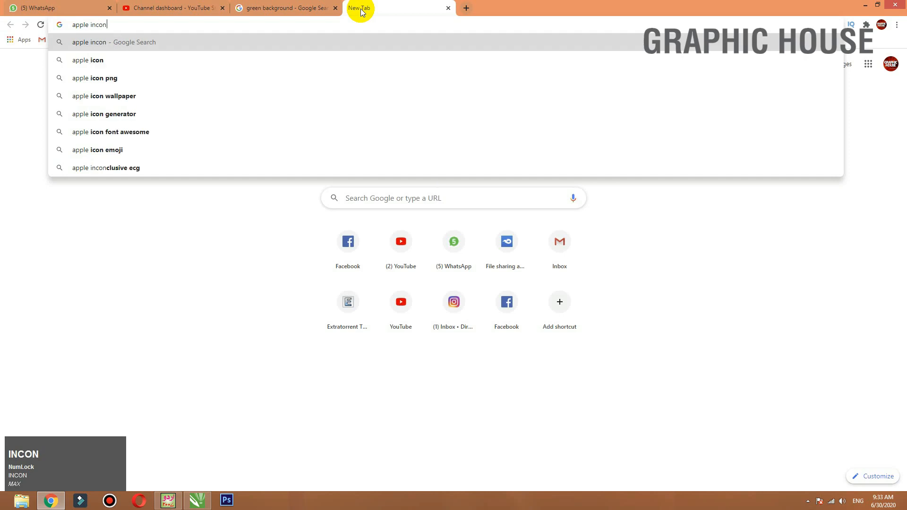
pyautogui.press('Return')
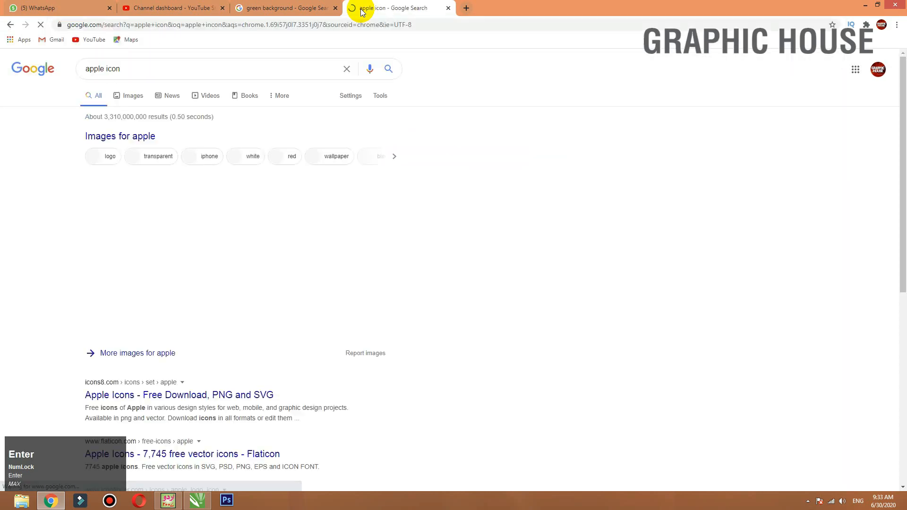
# - Show the image results and copy the dark grey whole-apple silhouette from VectorStock
pyautogui.click(120, 95)
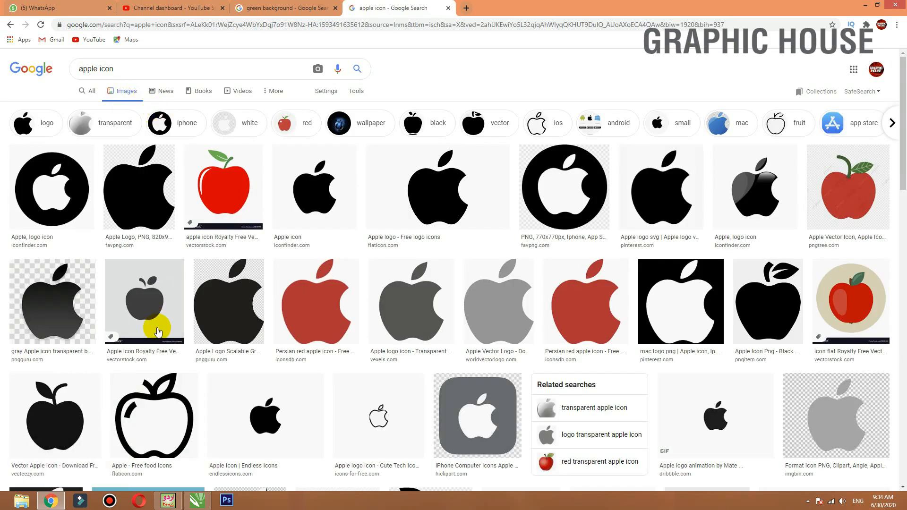
pyautogui.click(142, 306)
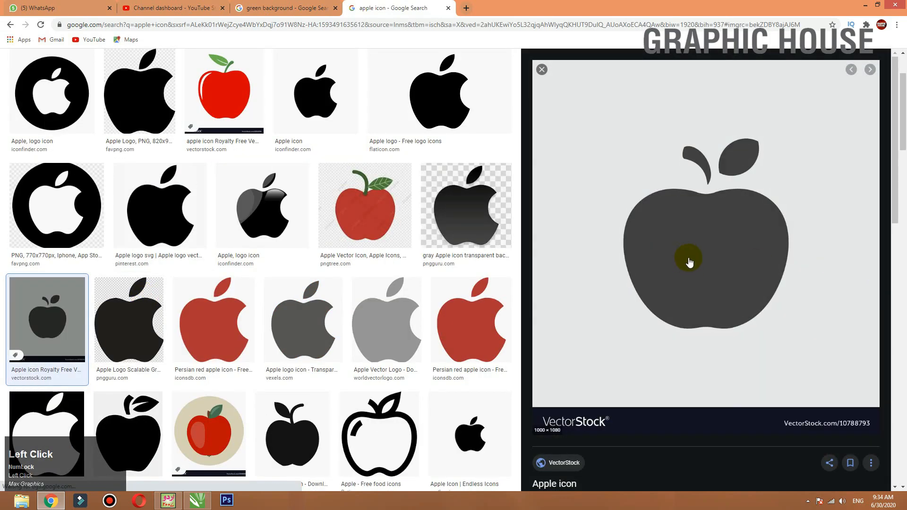
pyautogui.rightClick(690, 263)
pyautogui.click(779, 359)
# - Switch back to CorelDRAW, paste the apple picture and place it above the label at about 1.88 × 2.03 in
pyautogui.hotkey('alt', 'Tab')
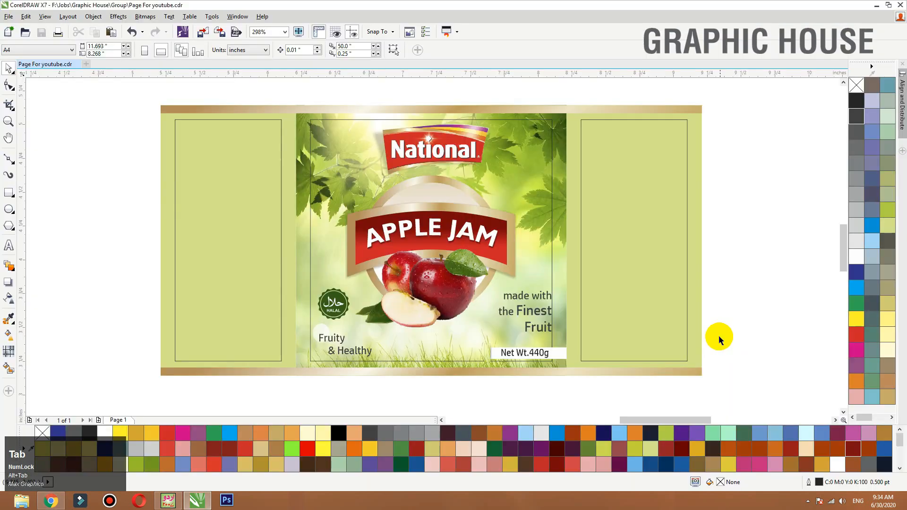
pyautogui.hotkey('ctrl', 'v')
pyautogui.hotkey('shift', 'F2')
pyautogui.moveTo(582, 86); pyautogui.dragTo(455, 184)
pyautogui.moveTo(440, 230); pyautogui.dragTo(493, 165)
pyautogui.press('F3')
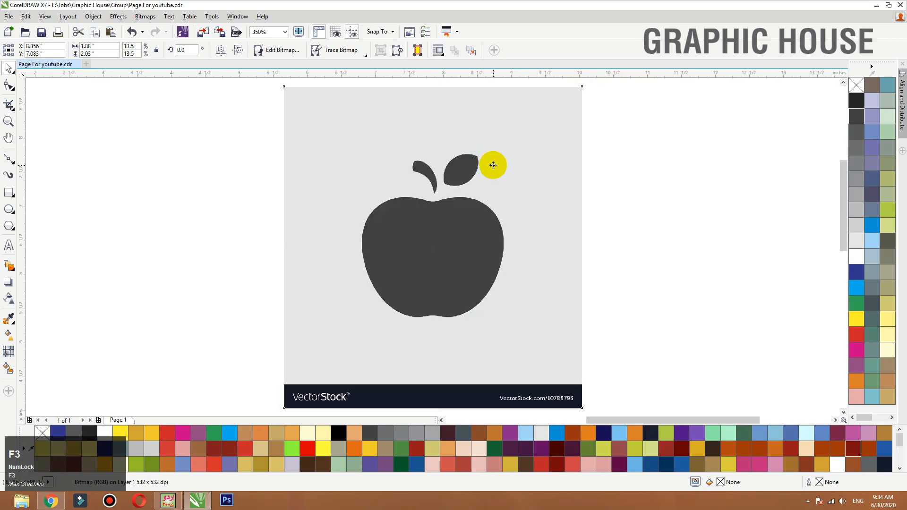
# - Crop the VectorStock strip off the apple picture by moving its lower nodes up, leaving about 1.634 in height
pyautogui.press('F10')
pyautogui.moveTo(572, 246); pyautogui.dragTo(303, 308)
pyautogui.moveTo(404, 269); pyautogui.dragTo(404, 251)
pyautogui.press('space')
pyautogui.hotkey('shift', 'F2')
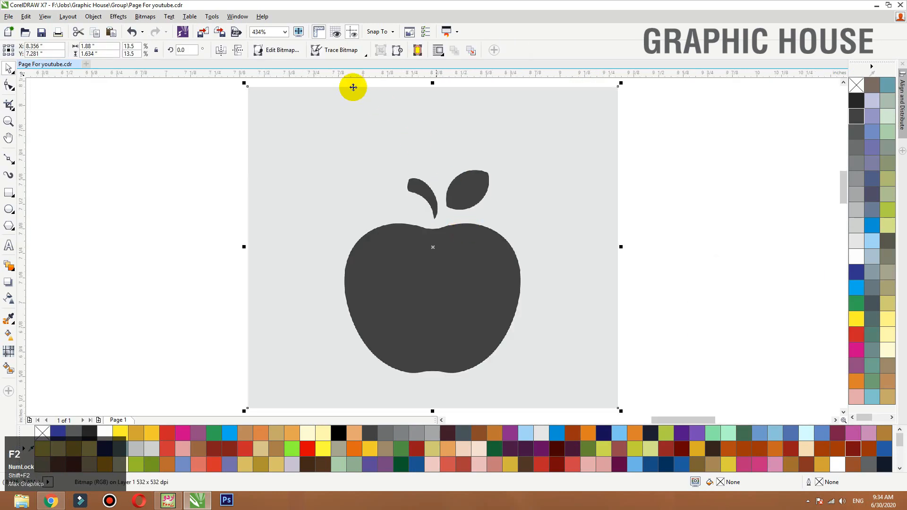
# - Convert the cropped apple picture to a 300 dpi CMYK Color (32-bit) bitmap
pyautogui.click(145, 16)
pyautogui.click(153, 29)
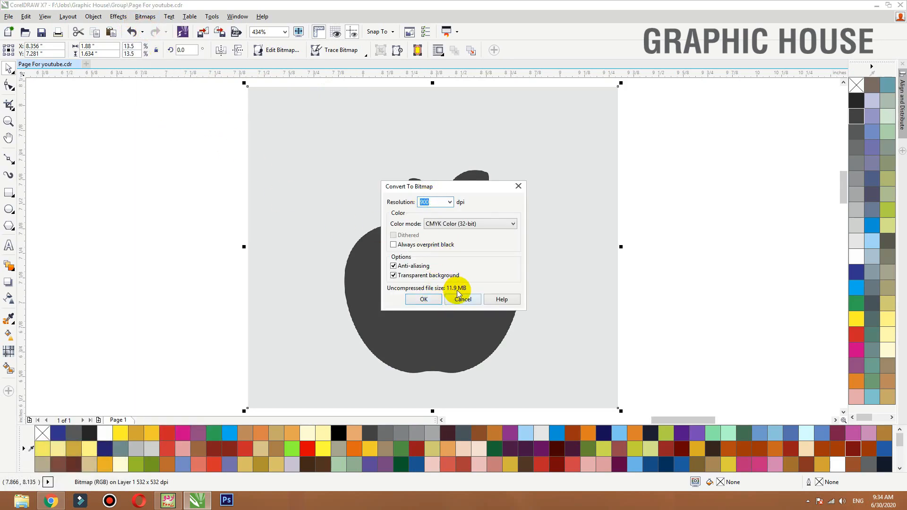
pyautogui.moveTo(434, 202); pyautogui.dragTo(331, 197)
pyautogui.write('300')
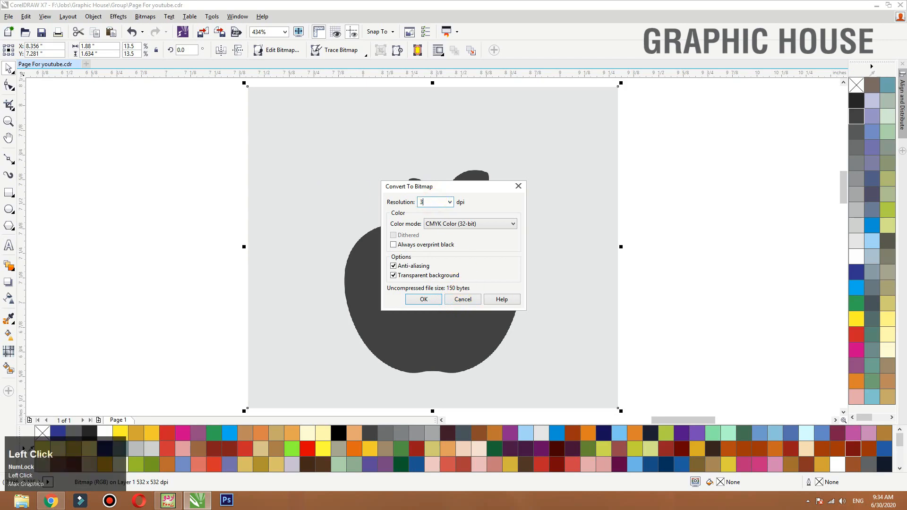
pyautogui.click(425, 300)
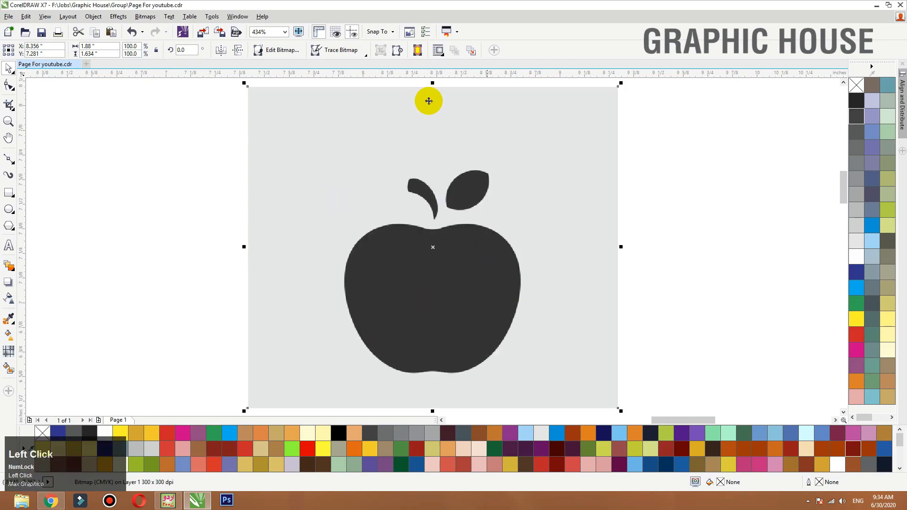
# - Trace the apple bitmap with the Line Art outline trace and separate the traced vector apple from the original picture
pyautogui.click(365, 53)
pyautogui.moveTo(381, 96)
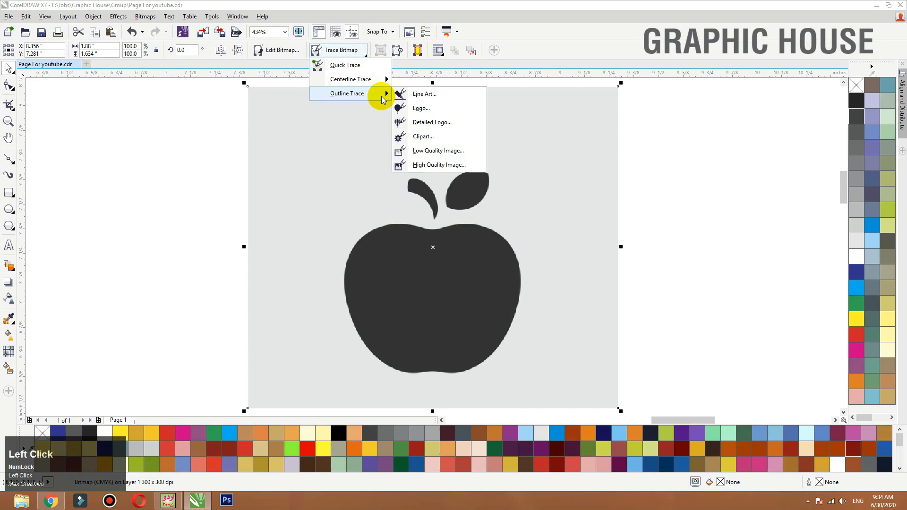
pyautogui.click(410, 94)
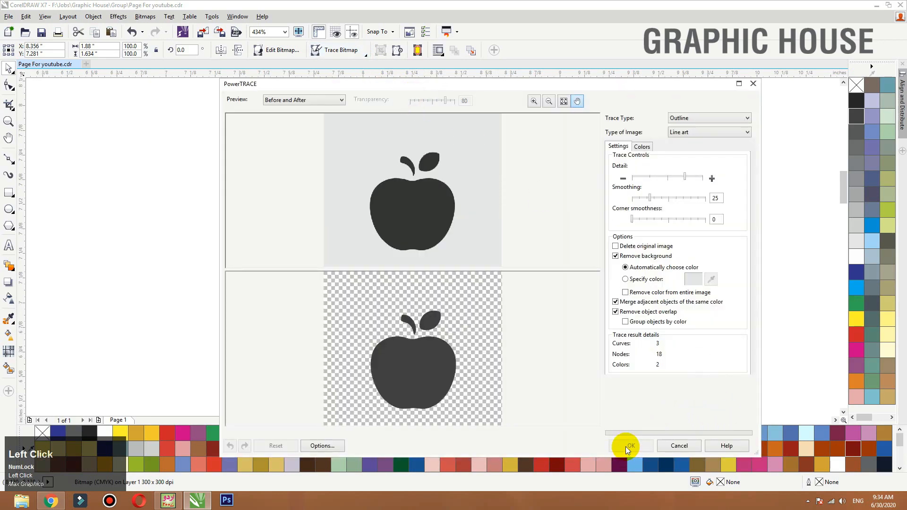
pyautogui.click(626, 446)
pyautogui.moveTo(485, 294)
pyautogui.mouseDown()
pyautogui.moveTo(641, 286)
pyautogui.moveTo(573, 263)
pyautogui.mouseUp()
# - Fill the traced apple with red (C0 M100 Y100 K0), ungroup it and weld its parts into one curve
pyautogui.click(855, 334)
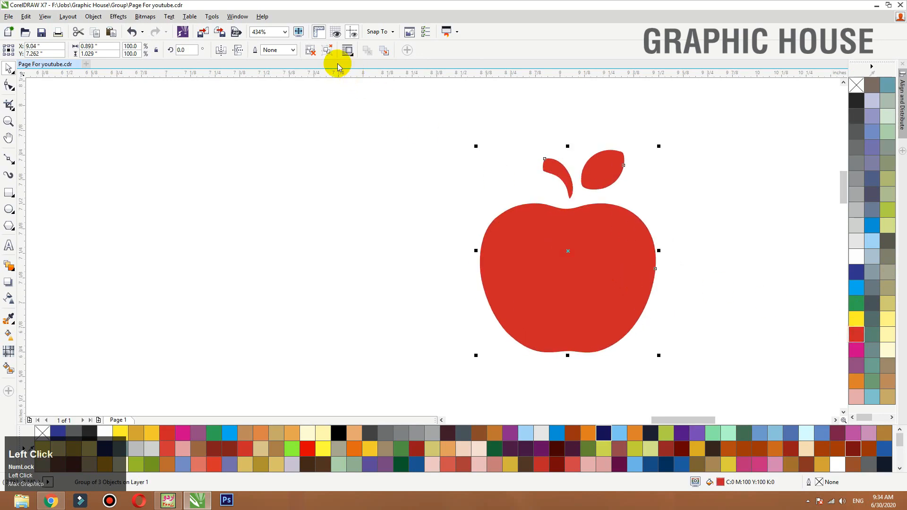
pyautogui.click(310, 56)
pyautogui.click(279, 50)
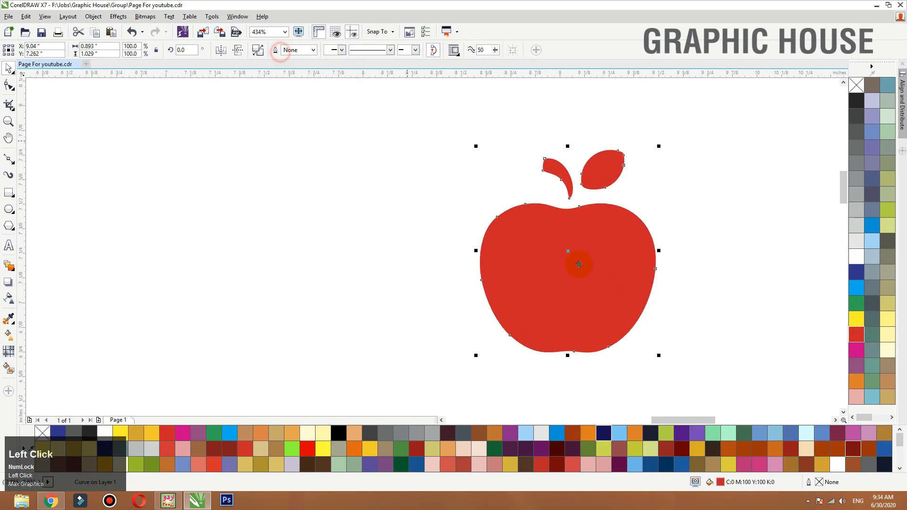
# - Move the red apple to the empty area below the jar and repeat a side-by-side copy to form a row of ten
pyautogui.press('F3')
pyautogui.moveTo(581, 263); pyautogui.dragTo(548, 282)
pyautogui.press('F3')
pyautogui.hotkey('shift', 'F2')
pyautogui.press('F3')
pyautogui.press('F3')
pyautogui.rightClick(548, 281)
pyautogui.hotkey('ctrl', 'r')
pyautogui.hotkey('ctrl', 'r')
pyautogui.hotkey('ctrl', 'r')
pyautogui.hotkey('ctrl', 'r')
pyautogui.hotkey('ctrl', 'r')
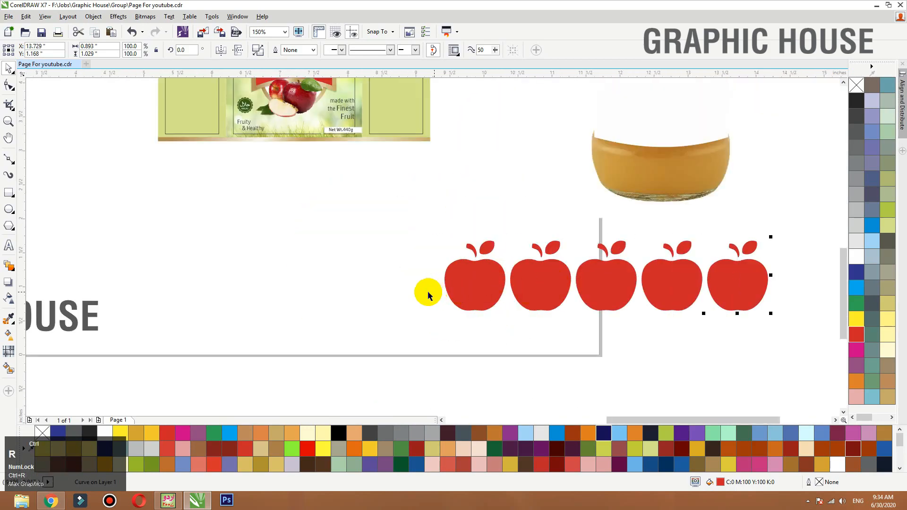
pyautogui.press('F3')
pyautogui.hotkey('ctrl', 'r')
# - Group the row of apples, duplicate it downward to make four rows, and group all the rows together
pyautogui.moveTo(401, 332); pyautogui.dragTo(360, 318)
pyautogui.hotkey('ctrl', 'g')
pyautogui.moveTo(506, 269); pyautogui.dragTo(513, 309)
pyautogui.rightClick(513, 310)
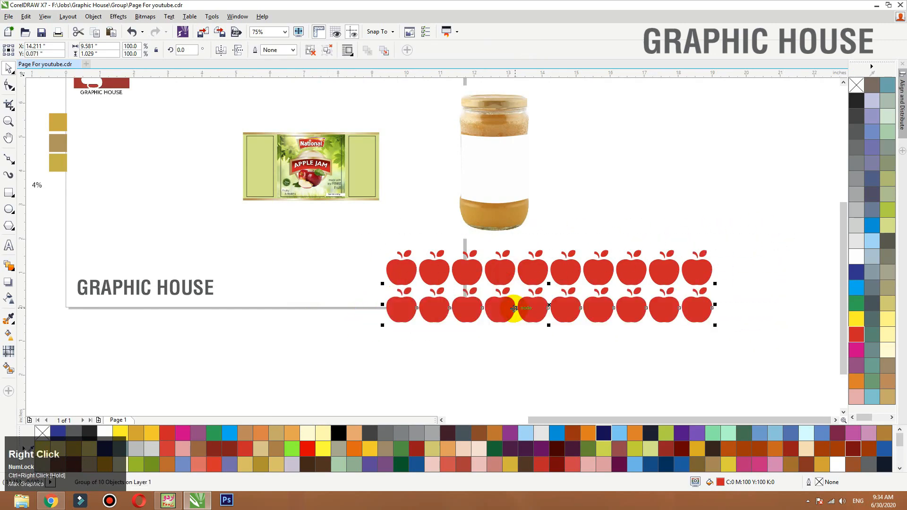
pyautogui.hotkey('ctrl', 'r')
pyautogui.hotkey('ctrl', 'r')
pyautogui.press('F3')
pyautogui.moveTo(698, 242); pyautogui.dragTo(453, 373)
pyautogui.hotkey('ctrl', 'g')
# - Move the apple pattern over the label and scale it down to about 1.166 × 0.526 in
pyautogui.moveTo(543, 313); pyautogui.dragTo(421, 238)
pyautogui.hotkey('shift', 'F2')
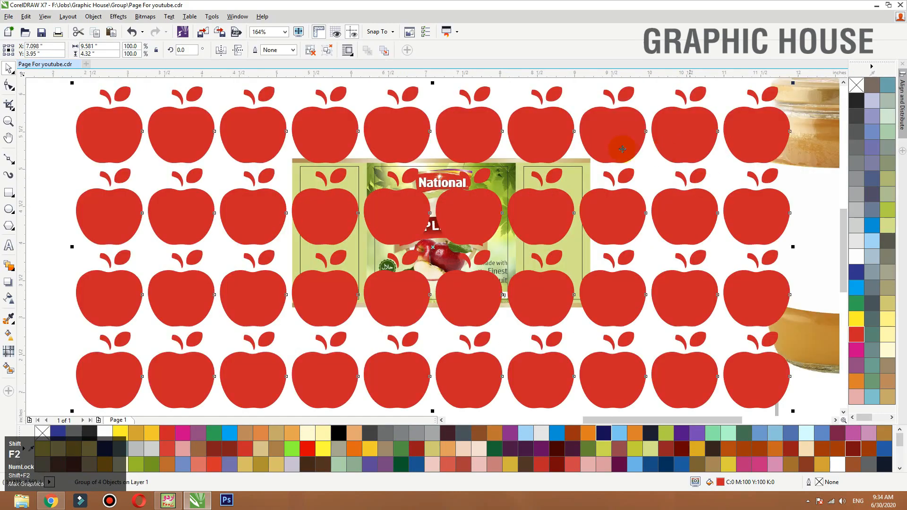
pyautogui.moveTo(775, 89); pyautogui.dragTo(473, 227)
pyautogui.scroll(3, 437, 182)
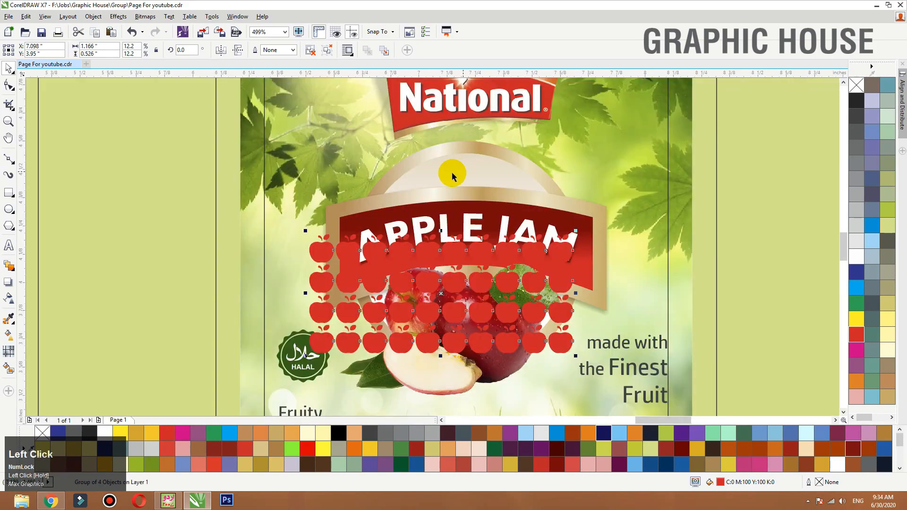
# - PowerClip the apple pattern inside the cream circle behind the APPLE JAM banner
pyautogui.moveTo(444, 257); pyautogui.dragTo(656, 168)
pyautogui.rightClick(655, 169)
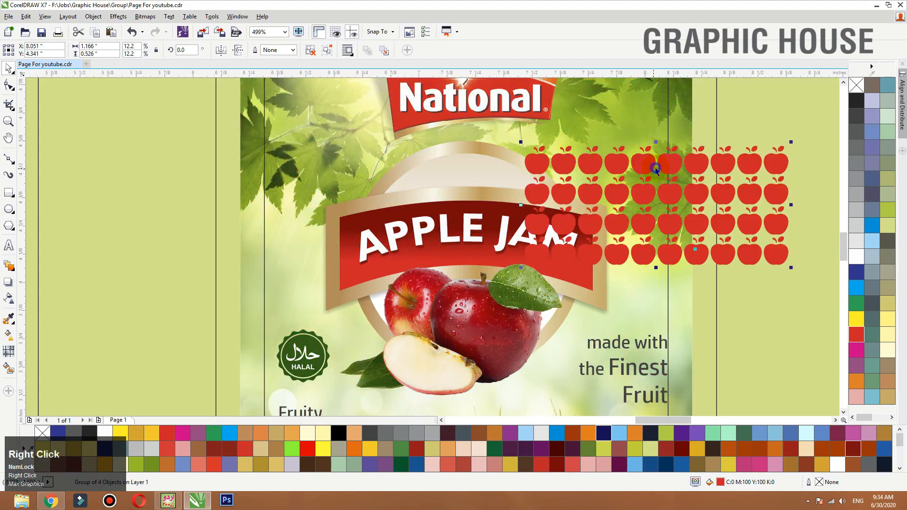
pyautogui.click(680, 158)
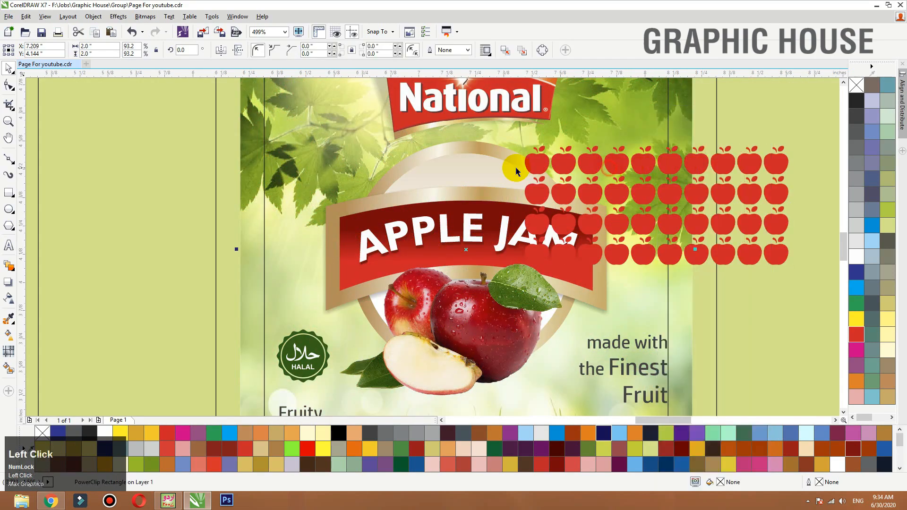
pyautogui.rightClick(590, 161)
pyautogui.click(596, 166)
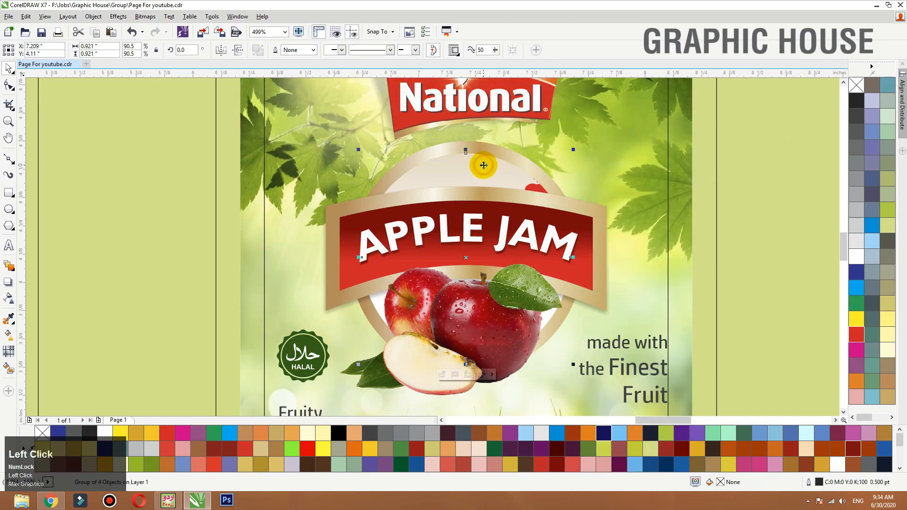
# - Reposition the clipped apple pattern in the arch above the banner and shrink it to about 0.792 × 0.357 in
pyautogui.keyDown('ctrl'); pyautogui.click(483, 164); pyautogui.keyUp('ctrl')
pyautogui.moveTo(548, 199); pyautogui.dragTo(368, 199)
pyautogui.click(638, 134)
pyautogui.keyDown('ctrl'); pyautogui.click(503, 203); pyautogui.keyUp('ctrl')
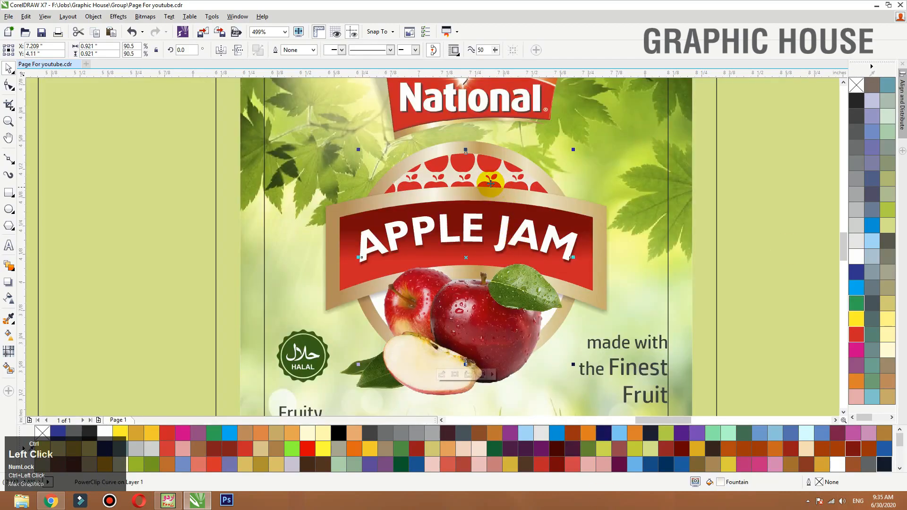
pyautogui.keyDown('ctrl'); pyautogui.click(490, 182); pyautogui.keyUp('ctrl')
pyautogui.click(488, 160)
pyautogui.moveTo(611, 141); pyautogui.dragTo(565, 145)
pyautogui.moveTo(543, 184); pyautogui.dragTo(531, 172)
pyautogui.moveTo(531, 173); pyautogui.dragTo(530, 172)
# - Fill the clipped apple pattern with olive yellow (C0 M0 Y60 K20) and check it in the arch
pyautogui.press('F2')
pyautogui.moveTo(689, 116); pyautogui.dragTo(261, 286)
pyautogui.click(887, 303)
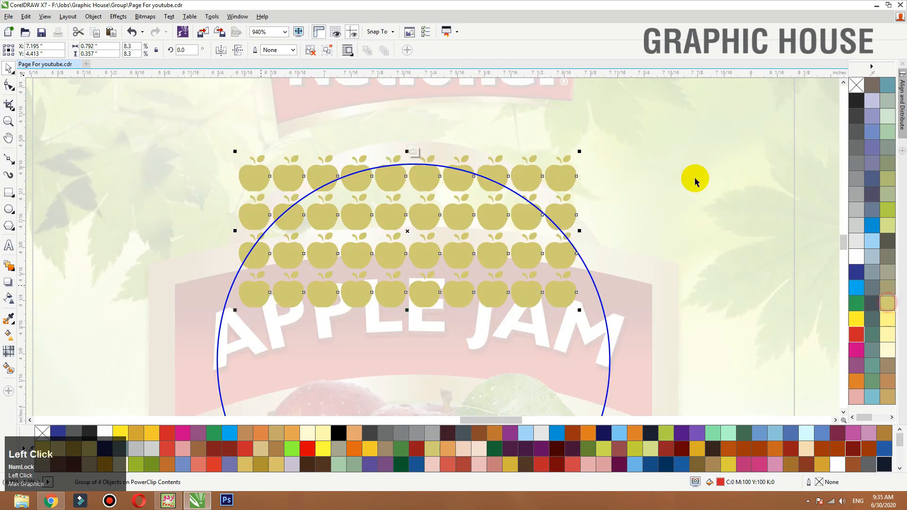
pyautogui.keyDown('ctrl'); pyautogui.click(691, 180); pyautogui.keyUp('ctrl')
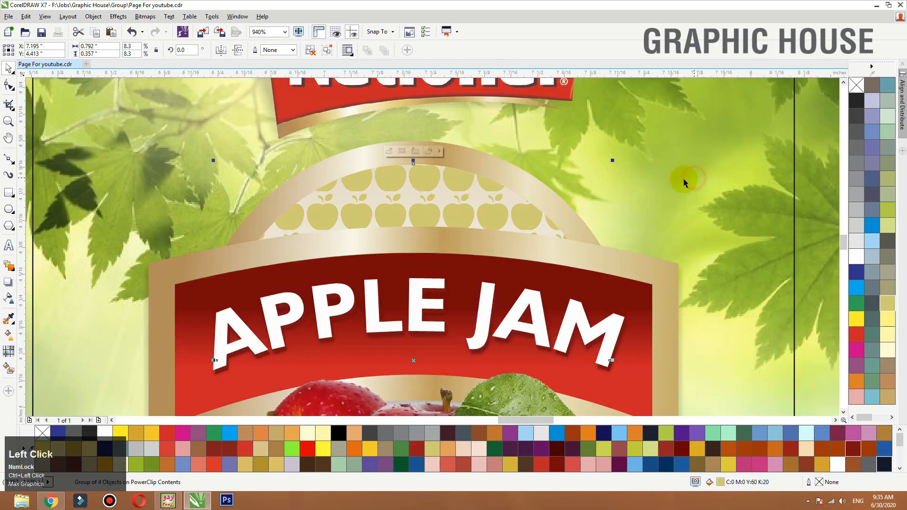
pyautogui.doubleClick(461, 202)
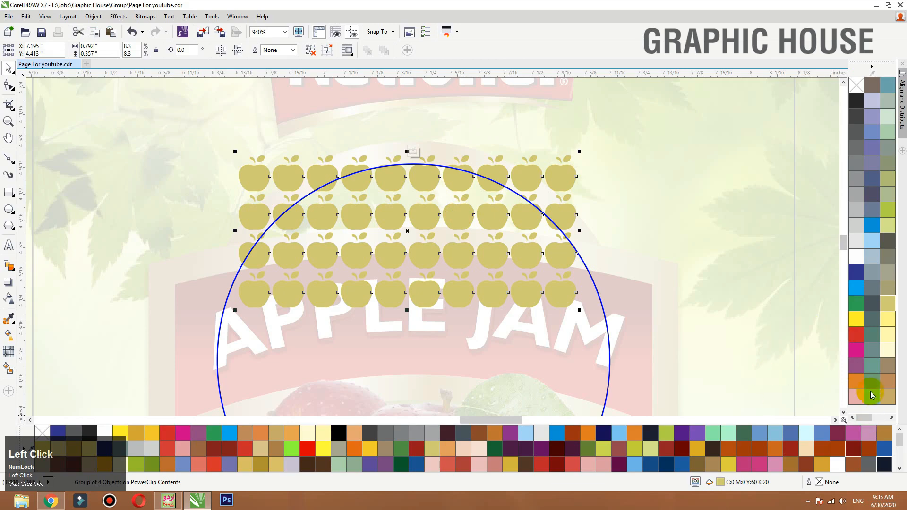
pyautogui.keyDown('ctrl'); pyautogui.click(300, 118); pyautogui.keyUp('ctrl')
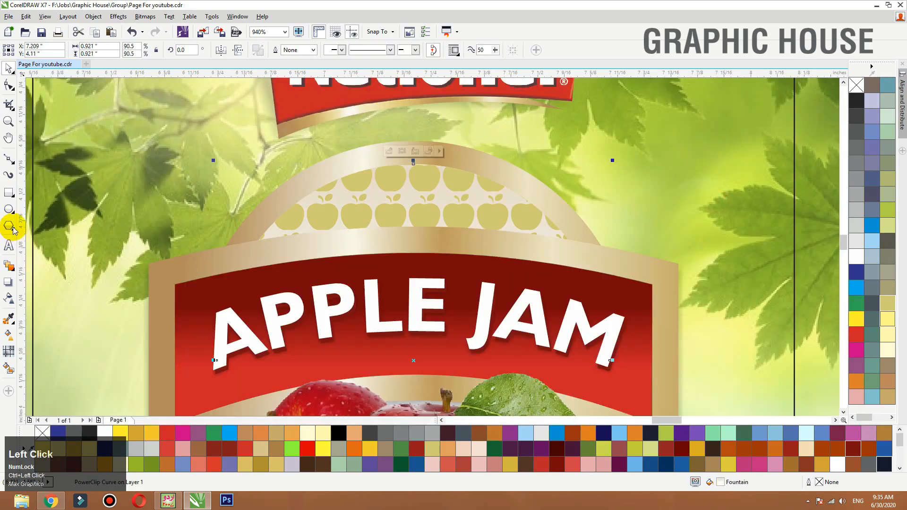
# - Draw a circle about 0.172 in across beside the arch and fill it with tan sampled from the banner's gold border
pyautogui.click(8, 209)
pyautogui.moveTo(640, 141); pyautogui.dragTo(719, 220)
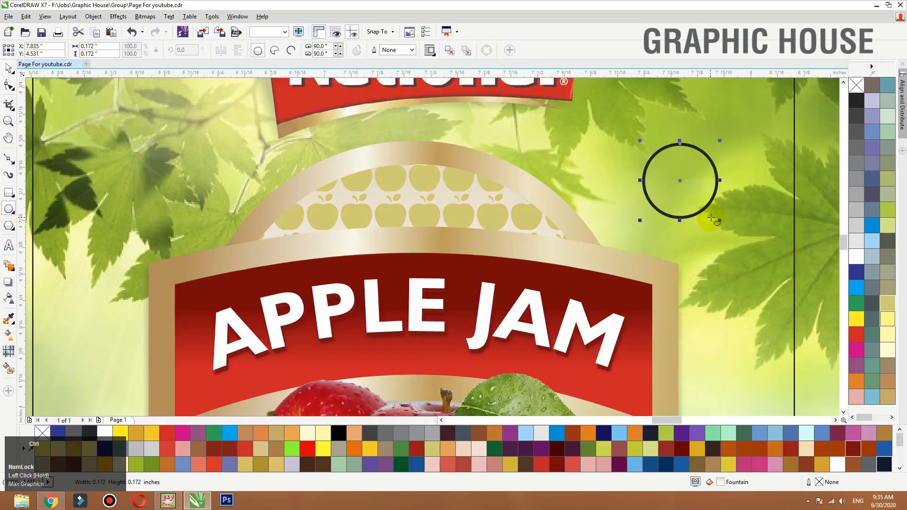
pyautogui.press('space')
pyautogui.click(10, 317)
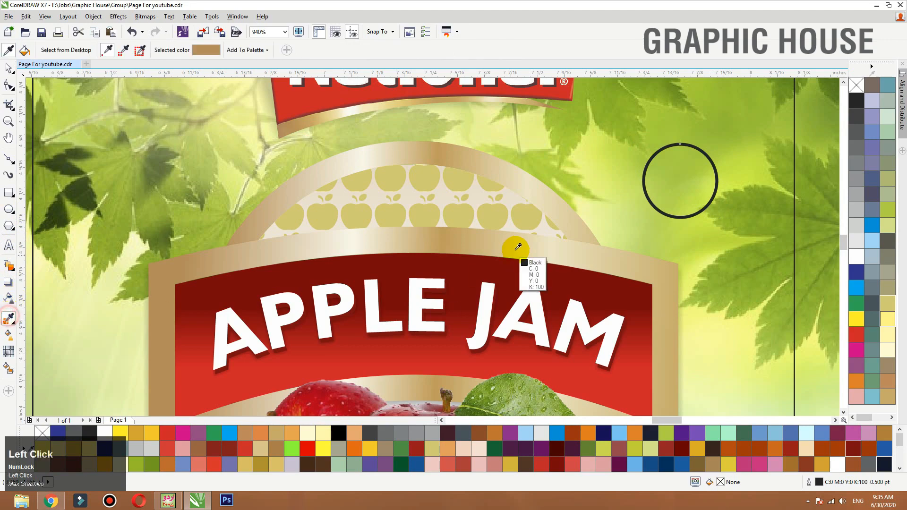
pyautogui.click(486, 236)
pyautogui.click(673, 182)
# - PowerClip the tan circle into the arch and shift it slightly below the apple pattern while editing the contents
pyautogui.rightClick(679, 168)
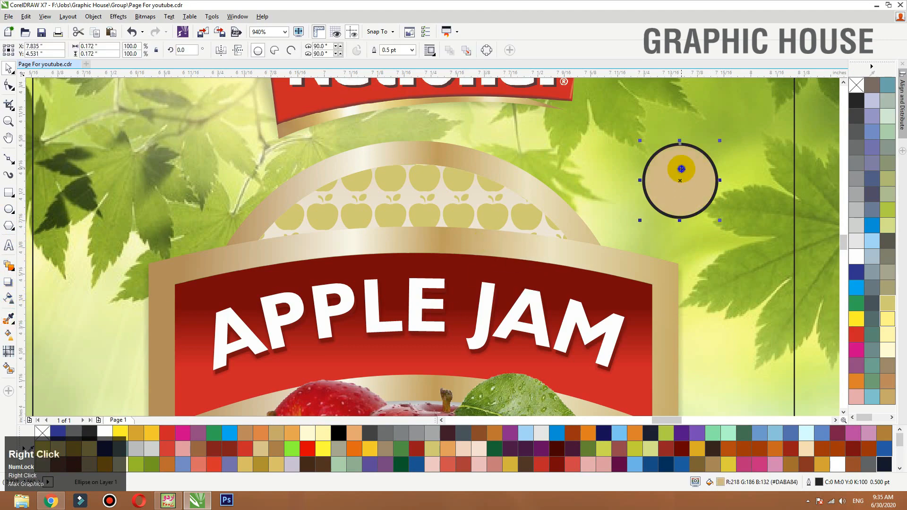
pyautogui.click(695, 170)
pyautogui.keyDown('ctrl'); pyautogui.click(467, 184); pyautogui.keyUp('ctrl')
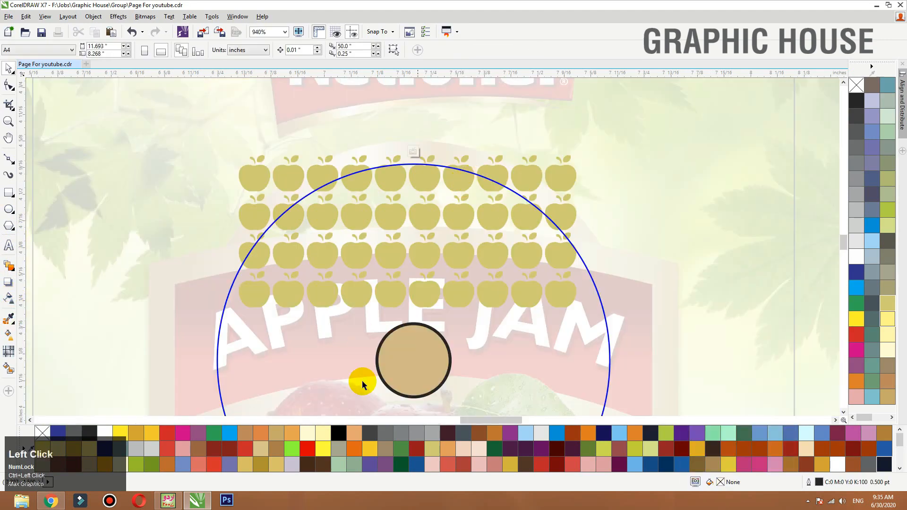
pyautogui.click(440, 381)
# - Sample the circle's tan onto one apple in the bottom row, and undo the move of the pattern
pyautogui.click(10, 319)
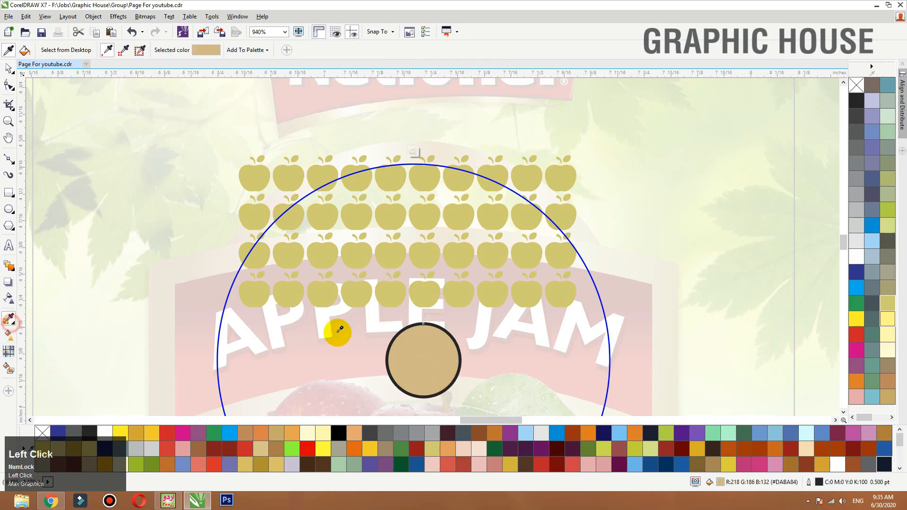
pyautogui.click(423, 341)
pyautogui.press('space')
pyautogui.moveTo(425, 291); pyautogui.dragTo(405, 271)
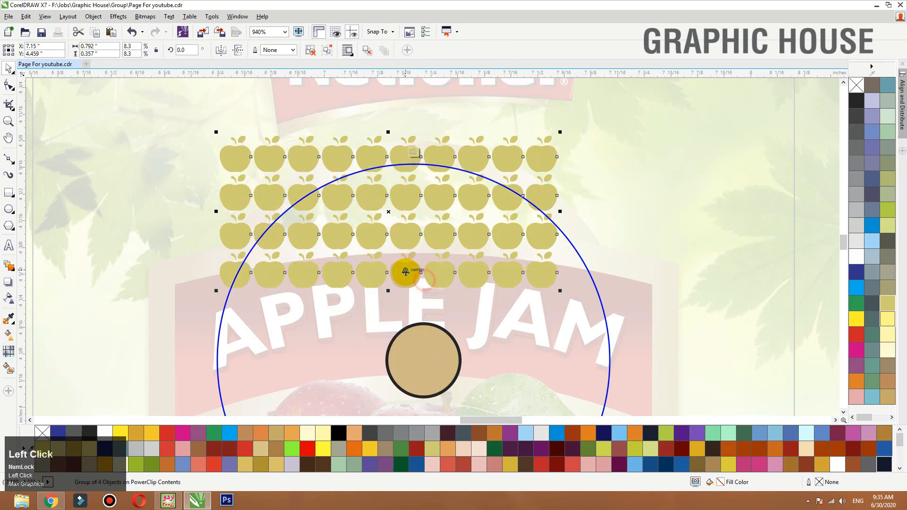
pyautogui.hotkey('ctrl', 'z')
# - Ungroup the apple rows, weld them into one curve, fill it with the circle's tan and remove the sample circle
pyautogui.click(309, 51)
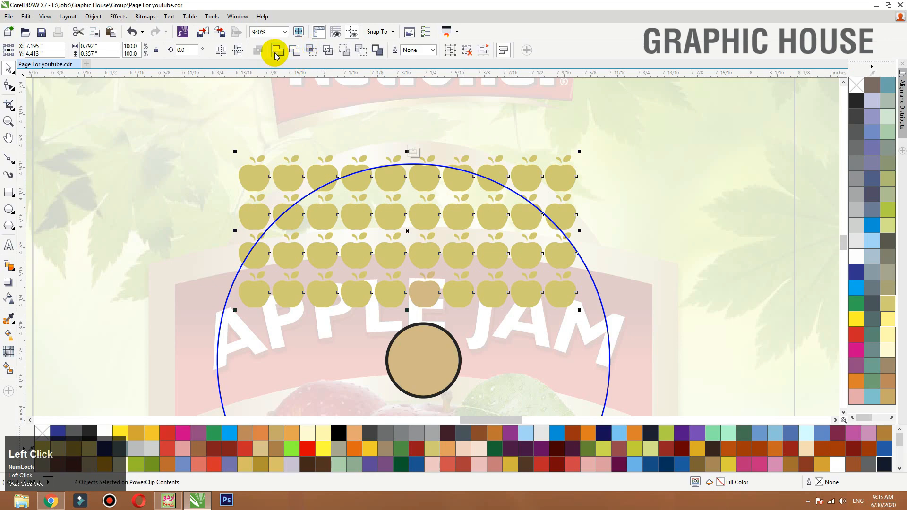
pyautogui.click(277, 51)
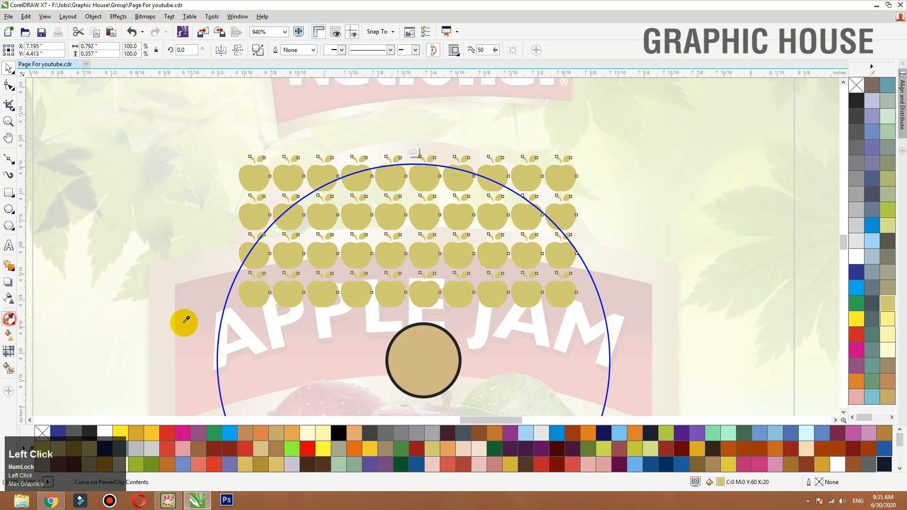
pyautogui.click(410, 352)
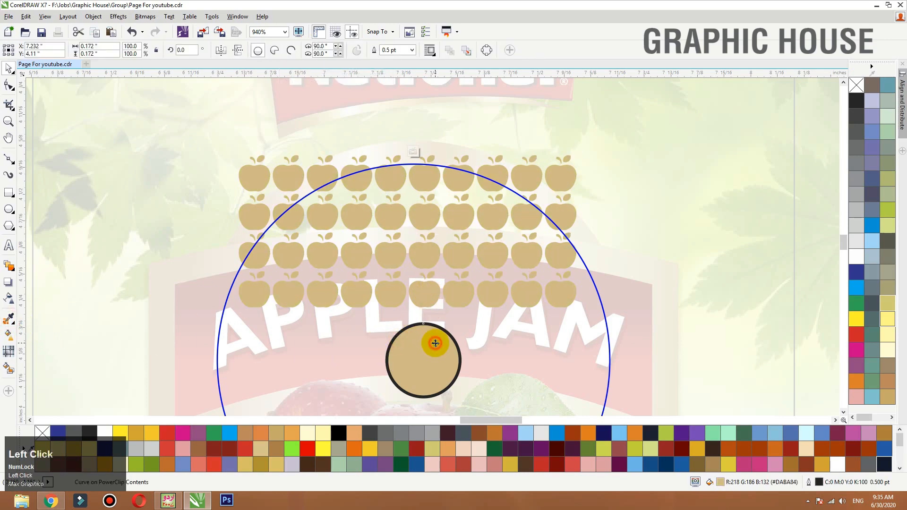
pyautogui.hotkey('ctrl', 'z')
pyautogui.hotkey('ctrl', 'z')
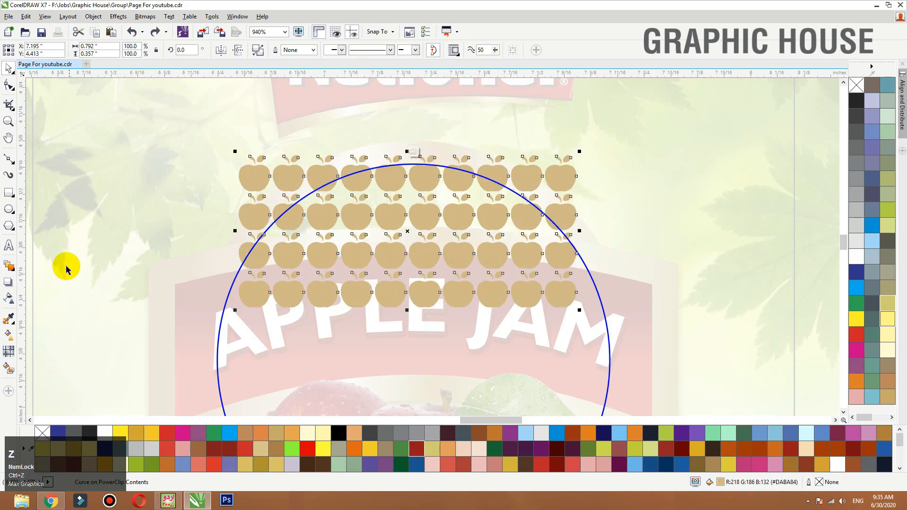
# - Apply a vertical linear transparency fading the apple pattern out toward its lower rows, and finish editing the PowerClip
pyautogui.click(8, 298)
pyautogui.moveTo(436, 125); pyautogui.dragTo(437, 299)
pyautogui.press('space')
pyautogui.keyDown('ctrl'); pyautogui.click(679, 187); pyautogui.keyUp('ctrl')
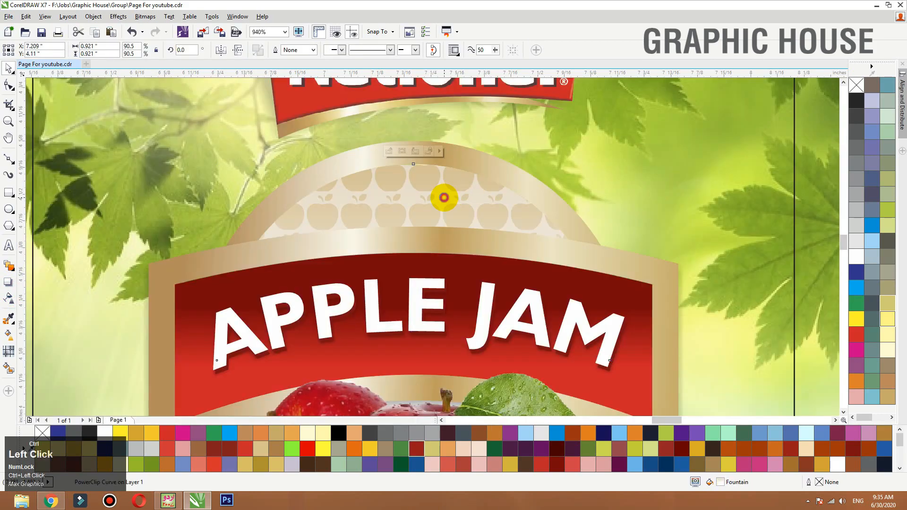
# - Reopen the arch's PowerClip contents and scale the faded apple pattern down to about 0.699 × 0.315 in
pyautogui.keyDown('ctrl'); pyautogui.click(437, 202); pyautogui.keyUp('ctrl')
pyautogui.press('space')
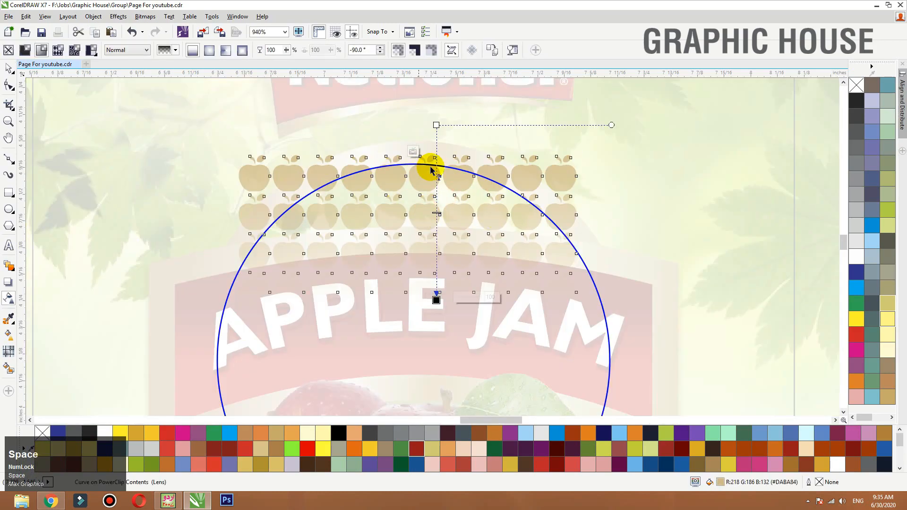
pyautogui.click(436, 210)
pyautogui.press('space')
pyautogui.moveTo(577, 148); pyautogui.dragTo(557, 156)
pyautogui.keyDown('ctrl'); pyautogui.click(635, 169); pyautogui.keyUp('ctrl')
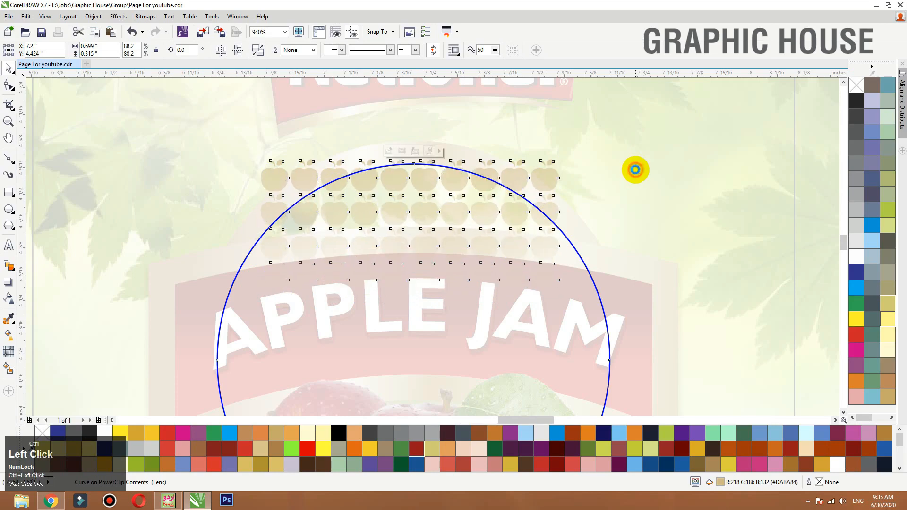
pyautogui.press('F3')
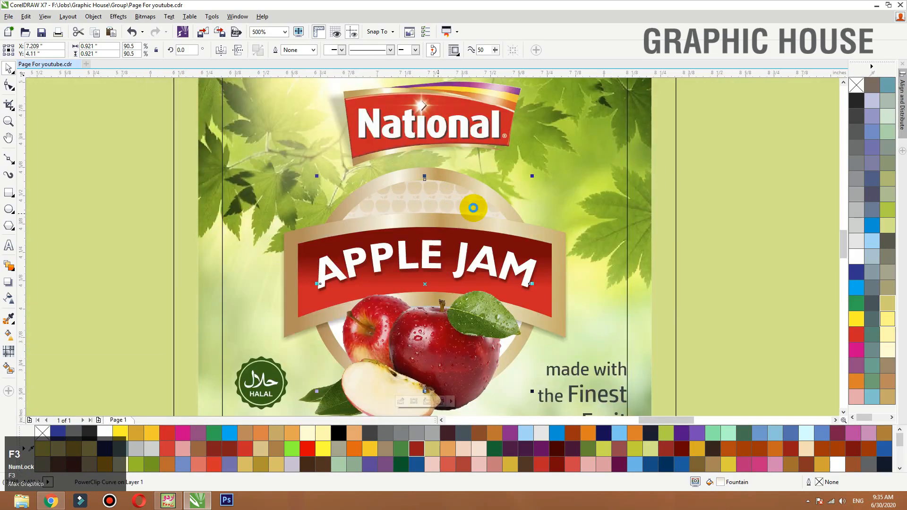
pyautogui.press('F3')
pyautogui.click(549, 131)
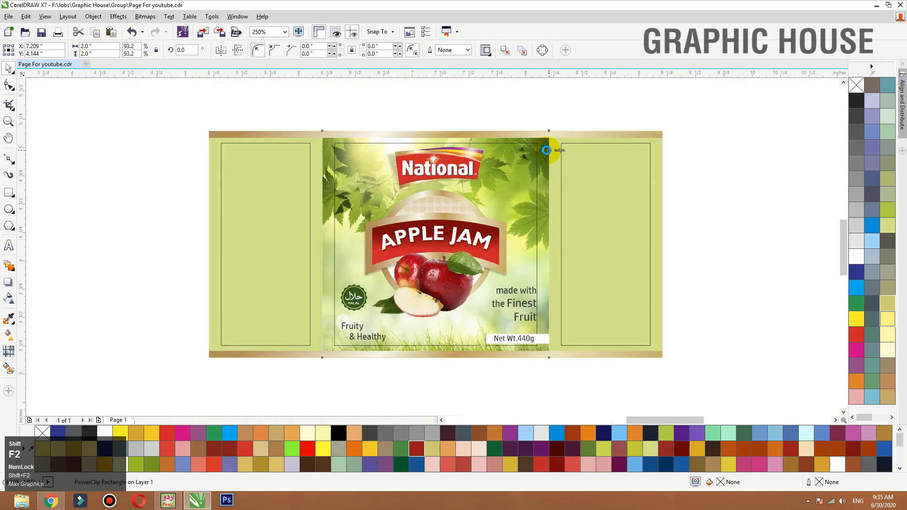
pyautogui.hotkey('shift', 'F2')
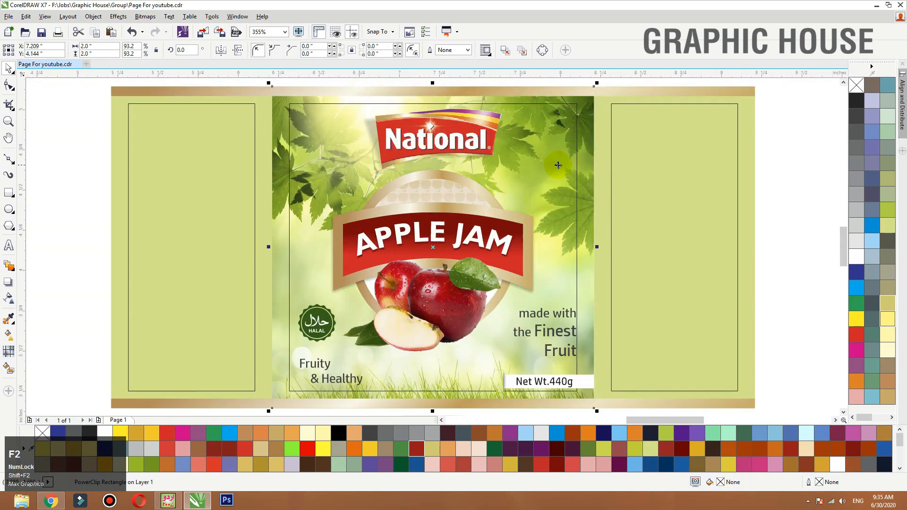
# - Remove the inner margin rectangle from the centre panel and move the apple photo slightly lower below the banner
pyautogui.click(577, 127)
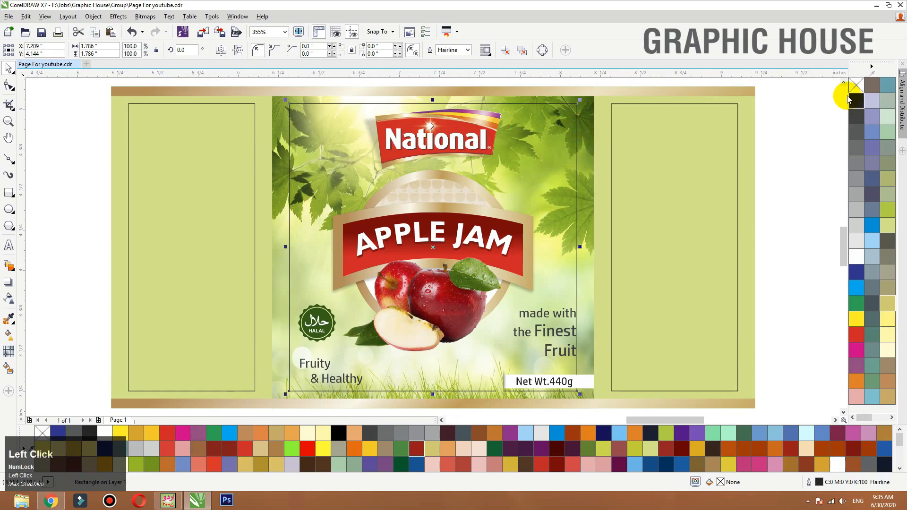
pyautogui.click(771, 138)
pyautogui.moveTo(444, 321); pyautogui.dragTo(448, 323)
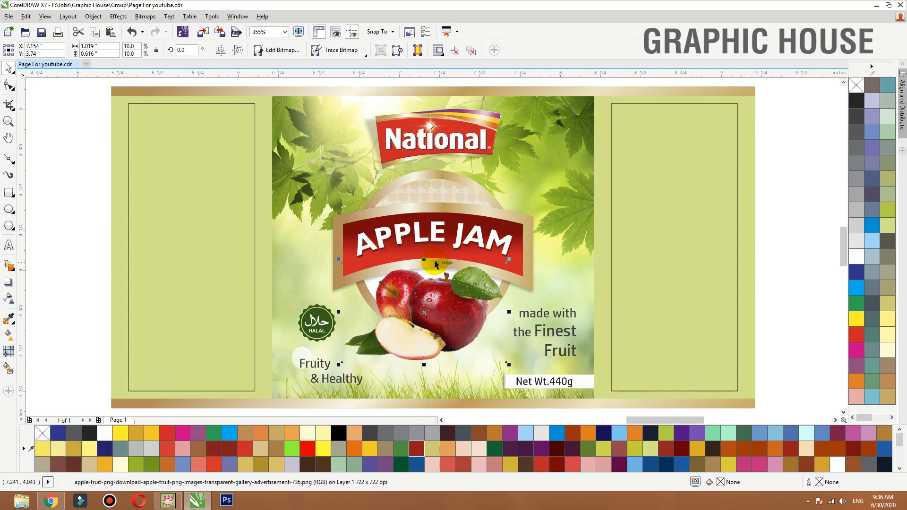
# - Save the label document
pyautogui.press('F3')
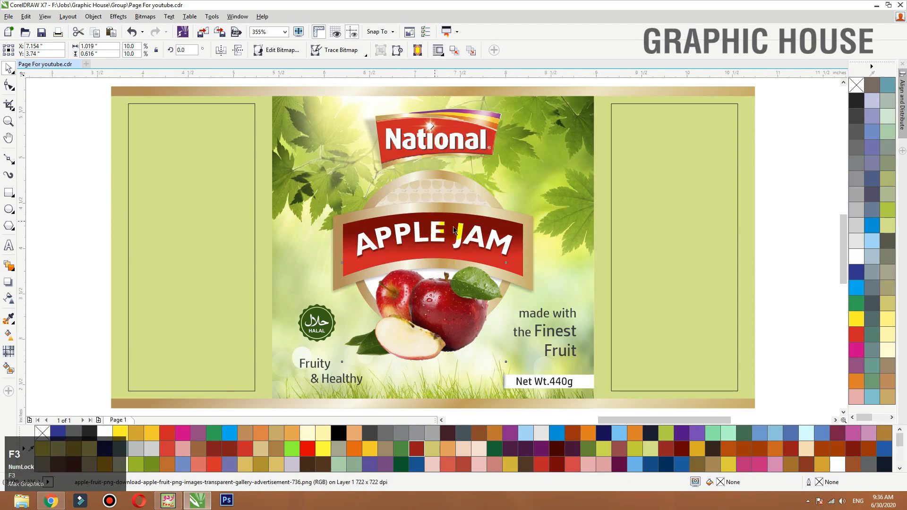
pyautogui.press('F4')
pyautogui.click(445, 178)
pyautogui.hotkey('ctrl', 's')
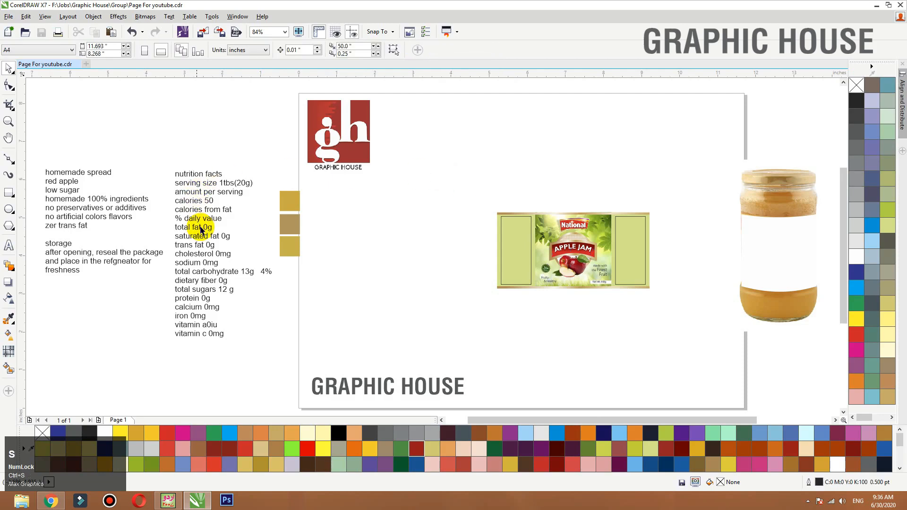
# - Place the nutrition facts text beside the label's right panel, in front, and scale it down to about 1.065 × 1.844 in
pyautogui.moveTo(206, 229); pyautogui.dragTo(627, 234)
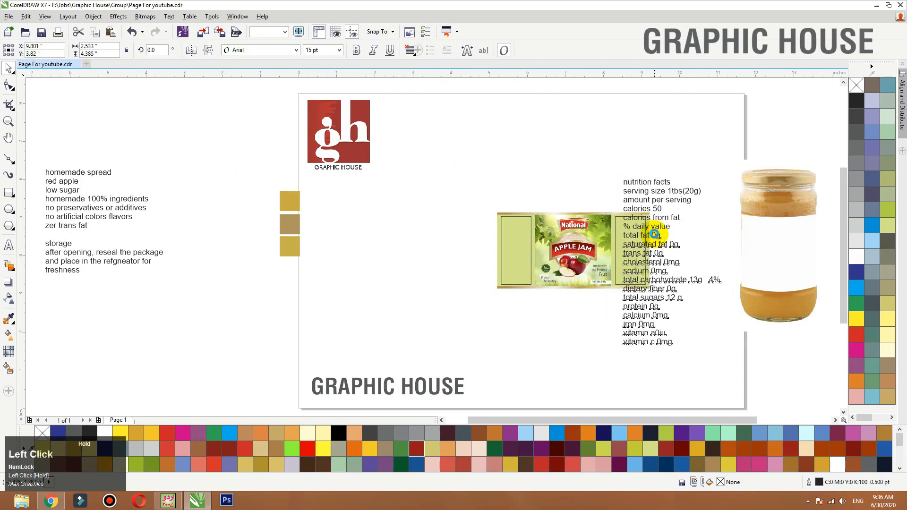
pyautogui.hotkey('shift', 'F2')
pyautogui.moveTo(530, 83); pyautogui.dragTo(460, 145)
pyautogui.hotkey('shift', 'pageup')
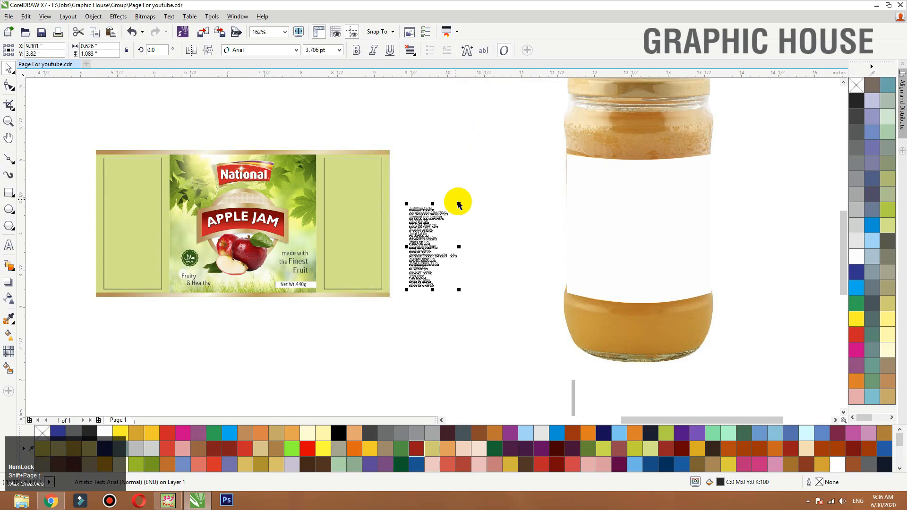
pyautogui.moveTo(460, 200); pyautogui.dragTo(480, 175)
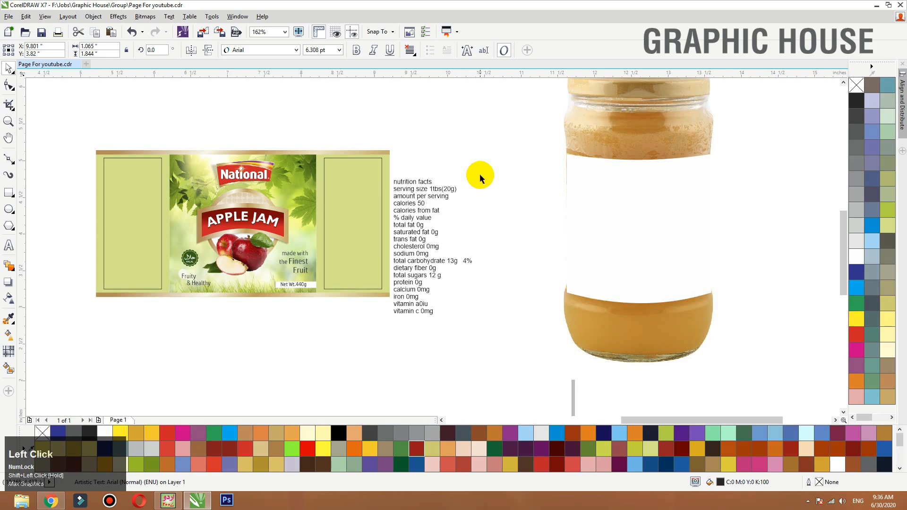
# - Create a horizontally mirrored copy of the leafy background on the left side of the centre panel and send it to the back
pyautogui.moveTo(306, 166); pyautogui.dragTo(305, 118)
pyautogui.hotkey('ctrl', 'z')
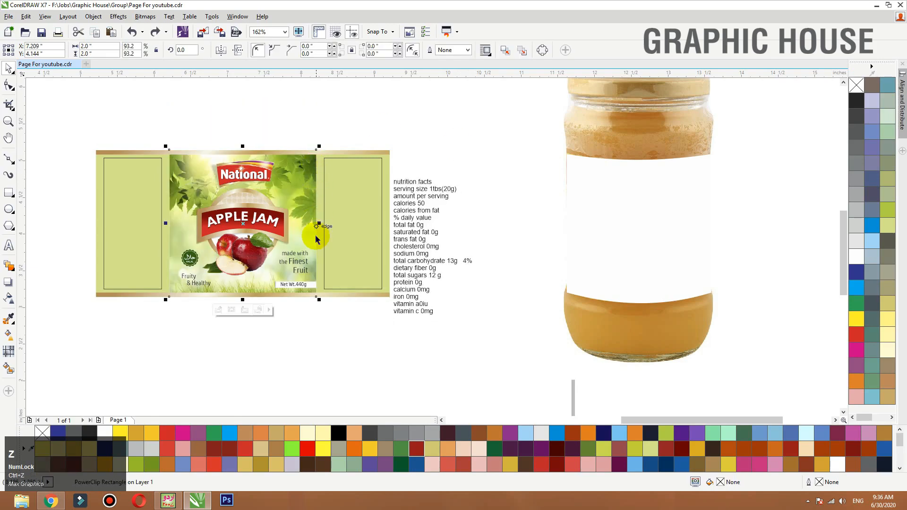
pyautogui.moveTo(319, 224); pyautogui.dragTo(143, 220)
pyautogui.rightClick(143, 221)
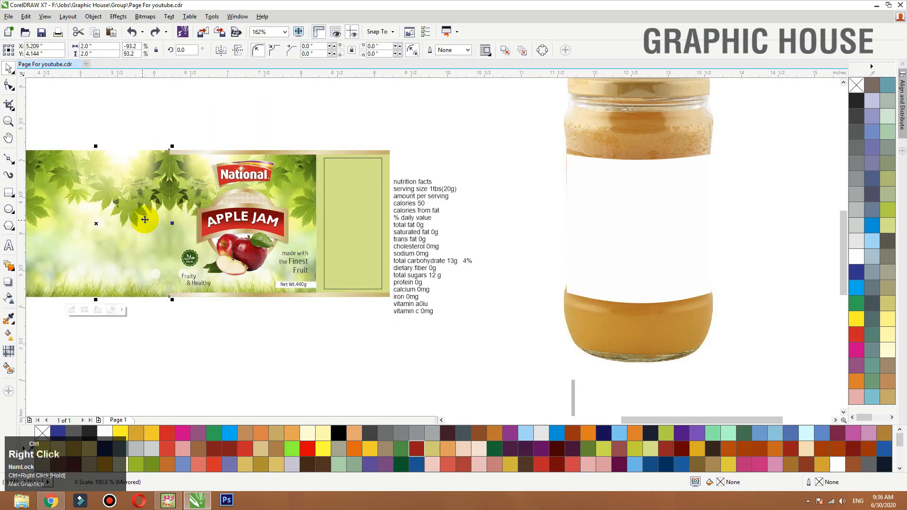
pyautogui.hotkey('shift', 'F2')
pyautogui.hotkey('shift', 'pagedown')
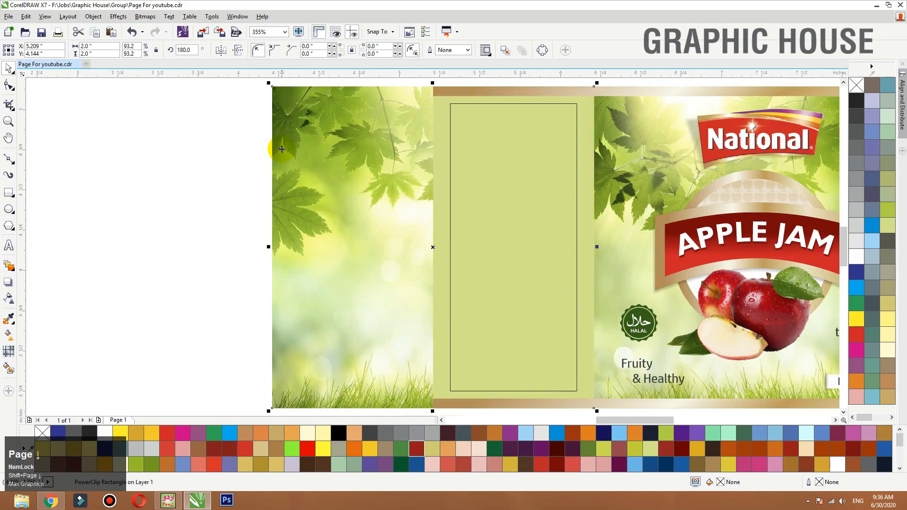
# - PowerClip the mirrored leafy background inside the left green panel
pyautogui.rightClick(299, 134)
pyautogui.click(335, 116)
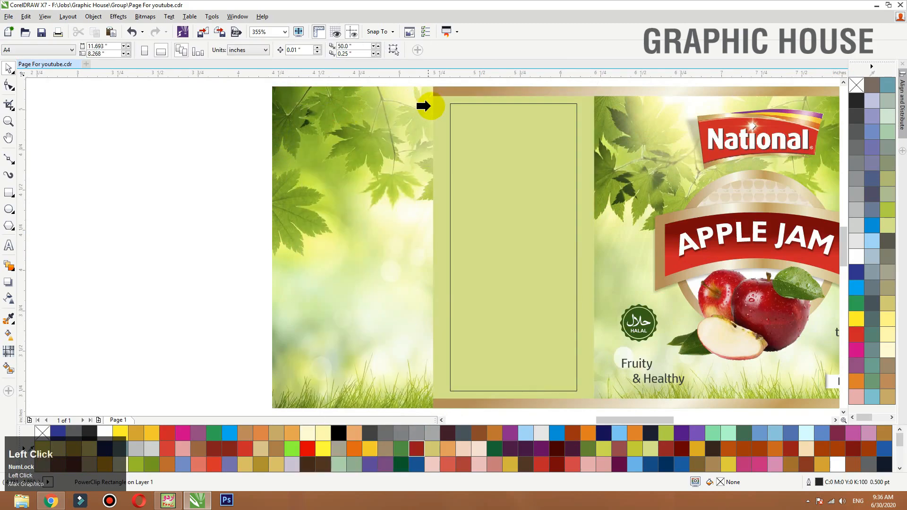
pyautogui.click(442, 108)
pyautogui.click(290, 116)
# - Create a mirrored copy of the centre panel's leafy background on its right side and send the copy to the back
pyautogui.press('F3')
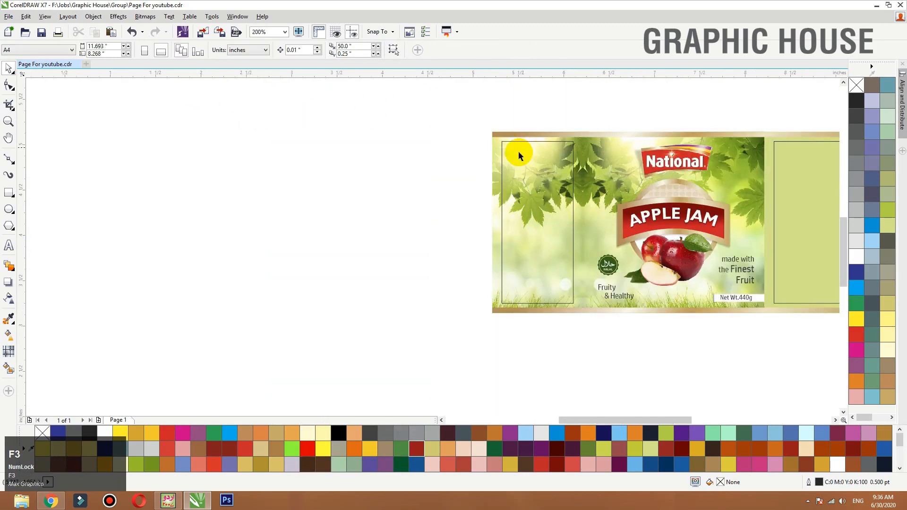
pyautogui.press('F3')
pyautogui.press('F2')
pyautogui.moveTo(467, 117); pyautogui.dragTo(764, 282)
pyautogui.click(474, 173)
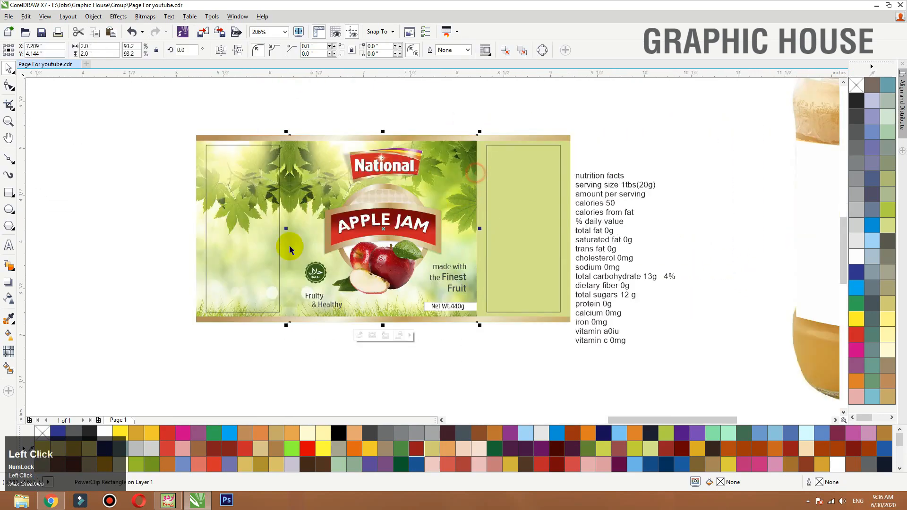
pyautogui.moveTo(307, 228); pyautogui.dragTo(621, 228)
pyautogui.rightClick(619, 225)
pyautogui.hotkey('shift', 'pagedown')
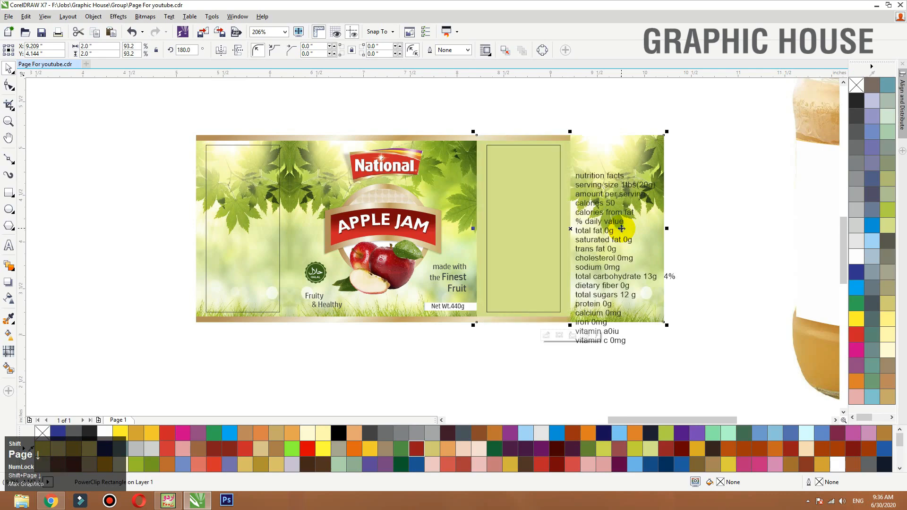
# - PowerClip the mirrored leafy background inside the right green panel
pyautogui.rightClick(640, 149)
pyautogui.click(674, 114)
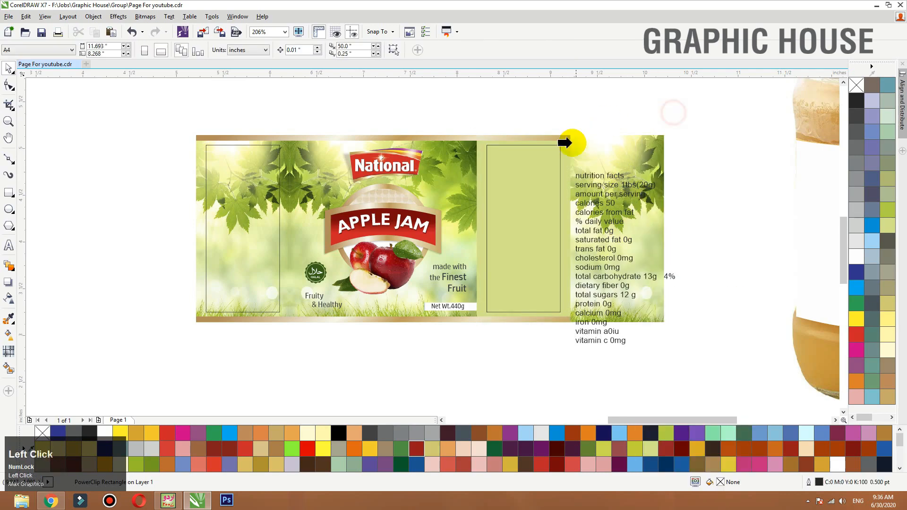
pyautogui.click(569, 146)
pyautogui.click(610, 110)
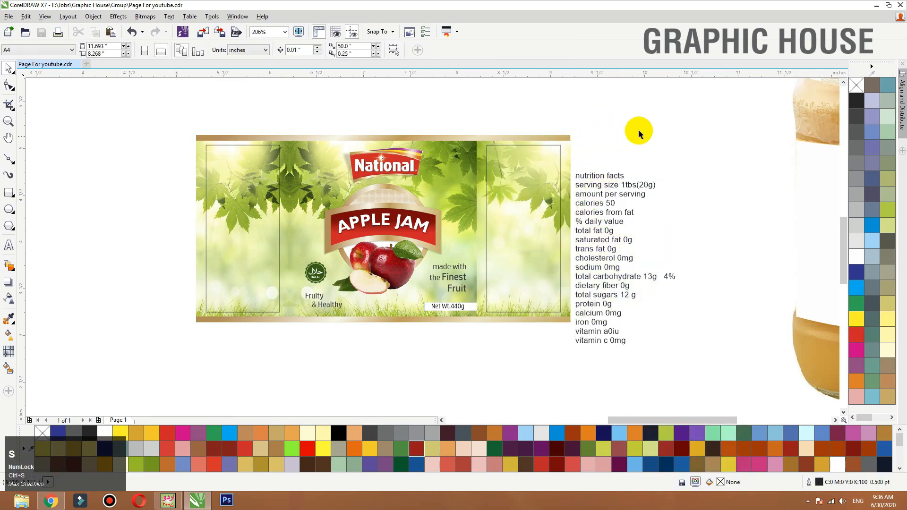
# - Draw a rectangle of about 0.707 × 1.471 in on the right panel and centre it on the panel both ways
pyautogui.moveTo(695, 121); pyautogui.dragTo(416, 345)
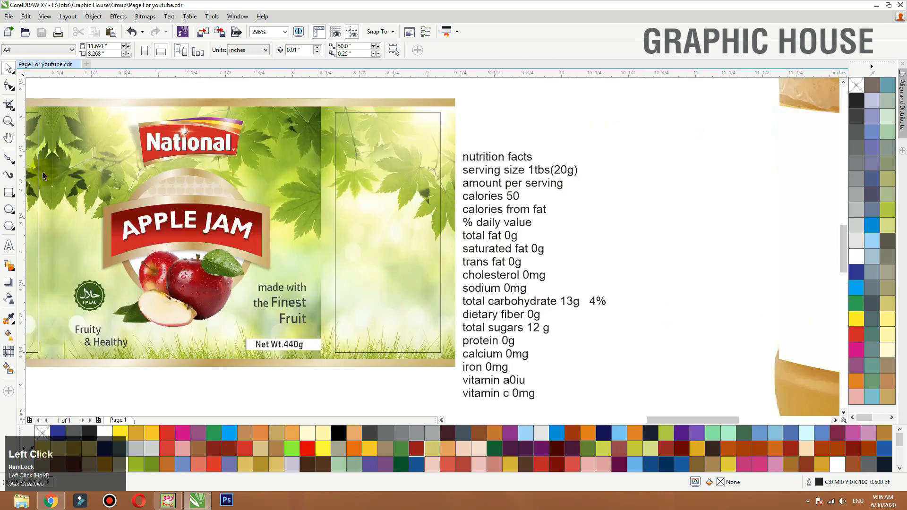
pyautogui.click(13, 193)
pyautogui.moveTo(339, 141); pyautogui.dragTo(433, 339)
pyautogui.press('space')
pyautogui.keyDown('shift'); pyautogui.click(450, 163); pyautogui.keyUp('shift')
pyautogui.press('c')
pyautogui.press('e')
pyautogui.click(512, 131)
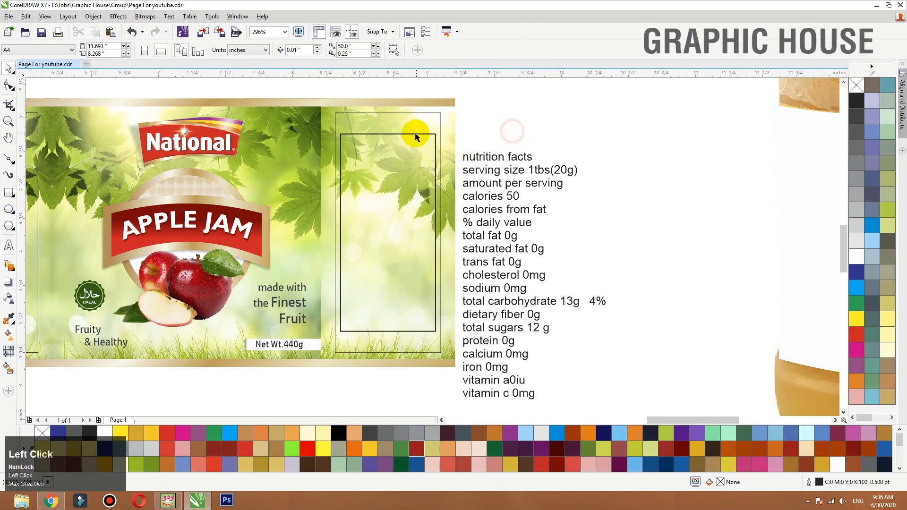
# - Fill the right panel's new rectangle with white, remove its outline, and shift the nutrition text slightly
pyautogui.click(415, 134)
pyautogui.click(856, 260)
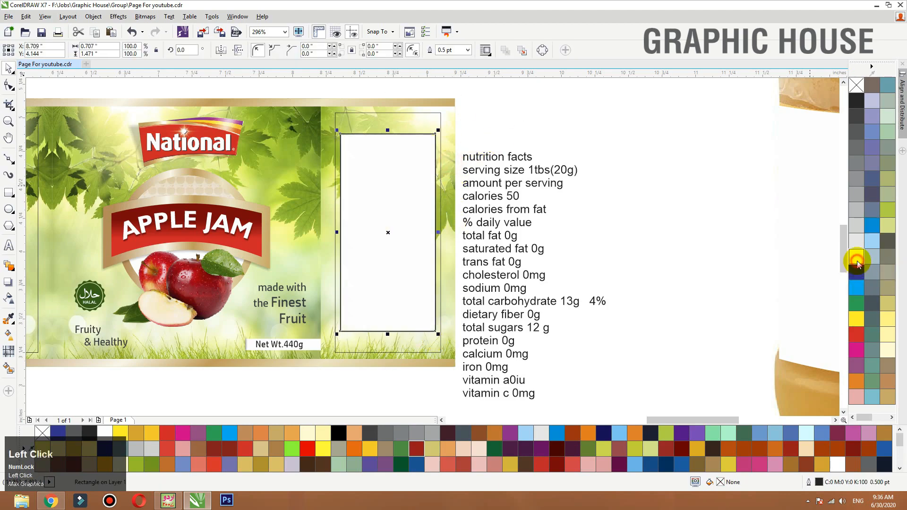
pyautogui.rightClick(856, 86)
pyautogui.moveTo(510, 169); pyautogui.dragTo(513, 166)
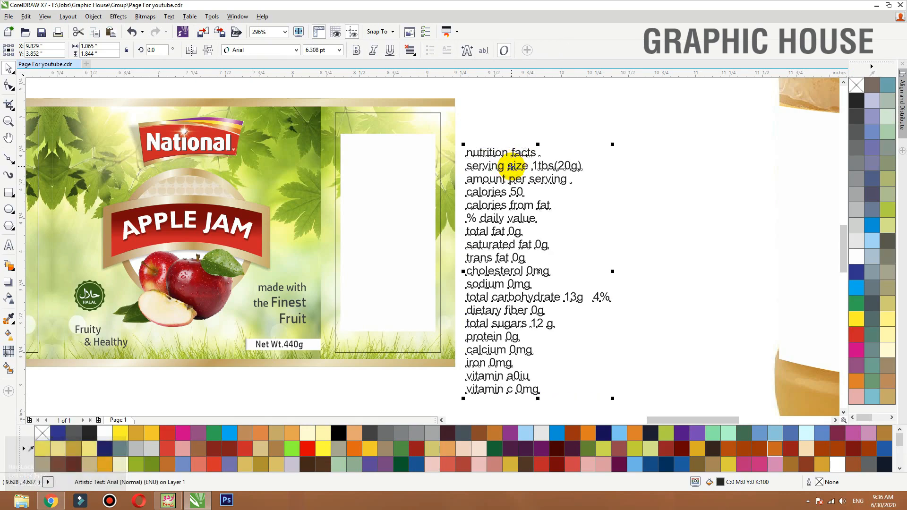
# - Stretch the white rectangle to a height of about 1.626 in and centre it on the right panel
pyautogui.click(405, 283)
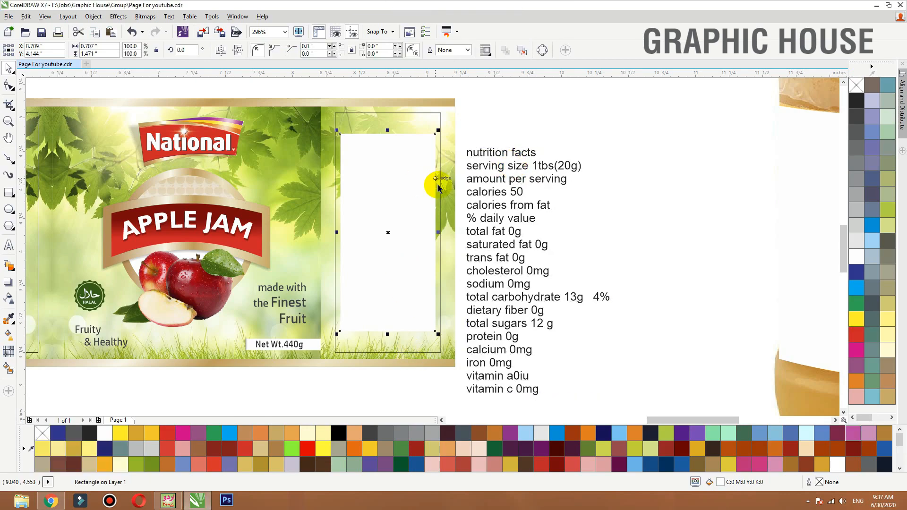
pyautogui.click(420, 153)
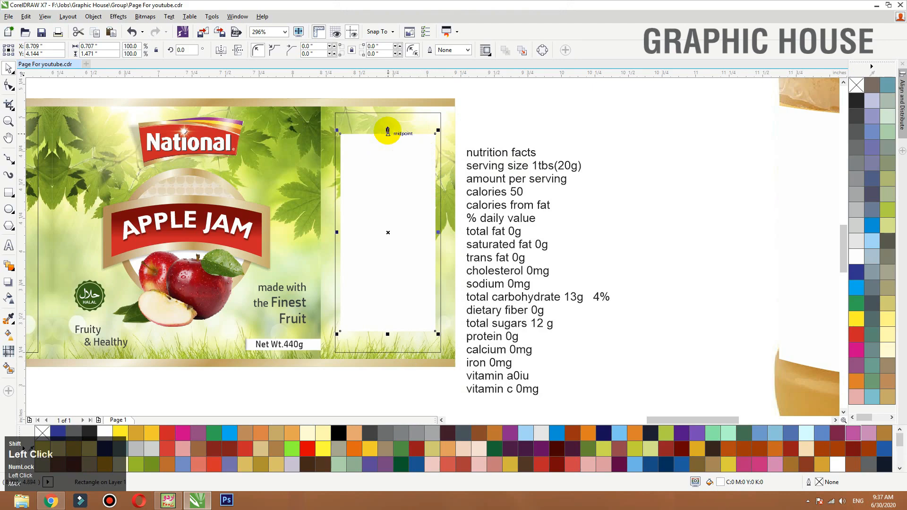
pyautogui.moveTo(387, 130); pyautogui.dragTo(390, 119)
pyautogui.press('c')
pyautogui.press('e')
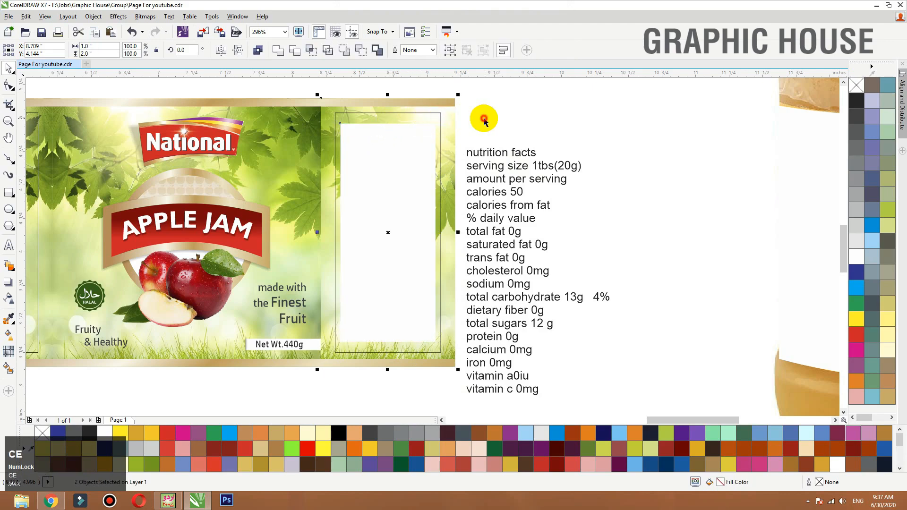
# - Delete the thin margin rectangle around the white box on the right panel
pyautogui.click(484, 118)
pyautogui.click(440, 115)
pyautogui.press('Delete')
# - Give the white box on the right panel a 1.5 pt outline in lime green
pyautogui.click(428, 125)
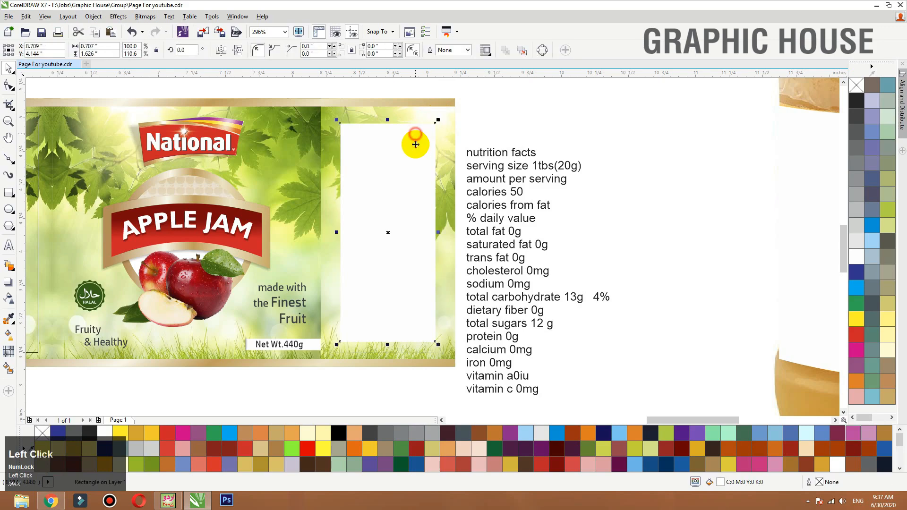
pyautogui.press('F12')
pyautogui.write('1')
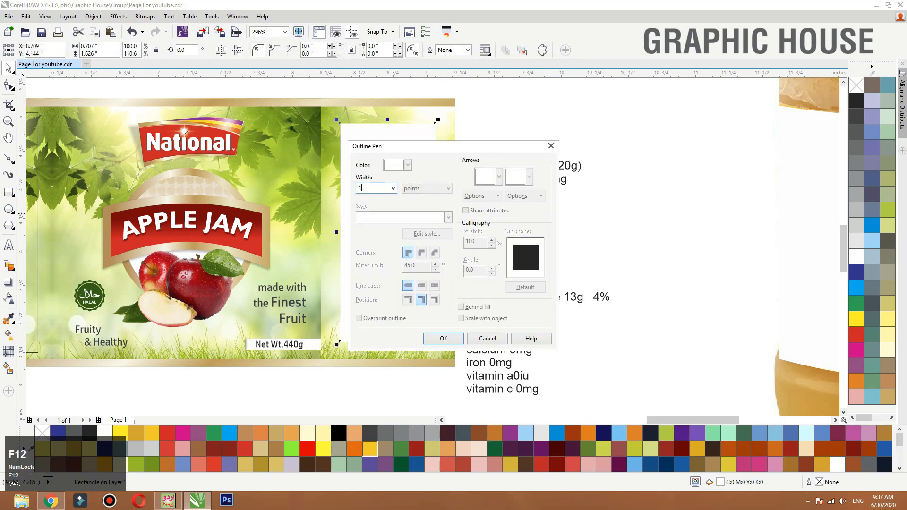
pyautogui.write('.5')
pyautogui.press('Return')
pyautogui.rightClick(889, 211)
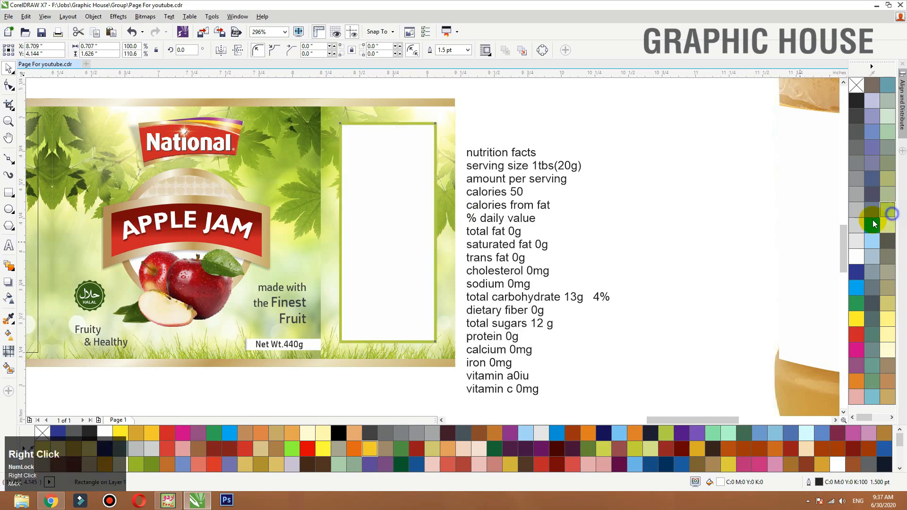
# - Bring the nutrition text in front over the white box and set its font to HP Simplified
pyautogui.click(539, 183)
pyautogui.moveTo(539, 183); pyautogui.dragTo(456, 161)
pyautogui.hotkey('shift', 'pageup')
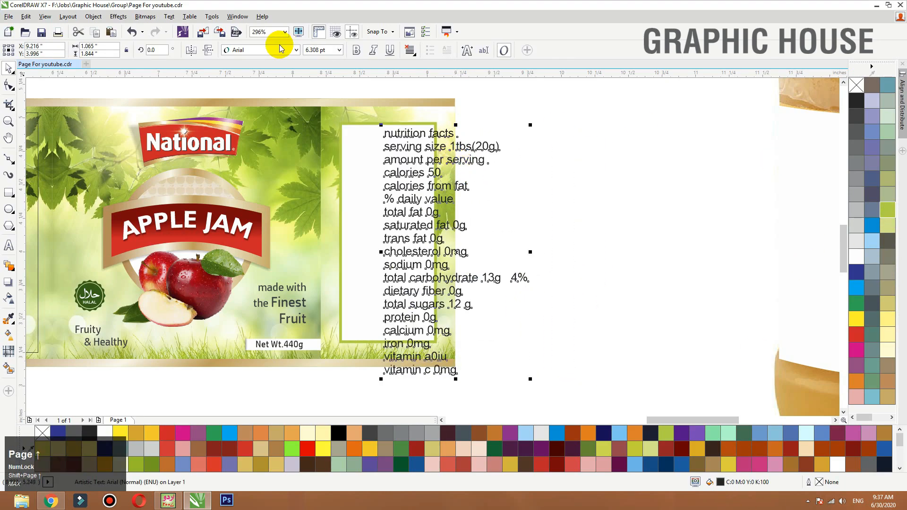
pyautogui.click(264, 50)
pyautogui.click(269, 75)
# - Break the nutrition text beside the label into separate lines and centre the "nutrition facts" line over the serving size line
pyautogui.click(442, 162)
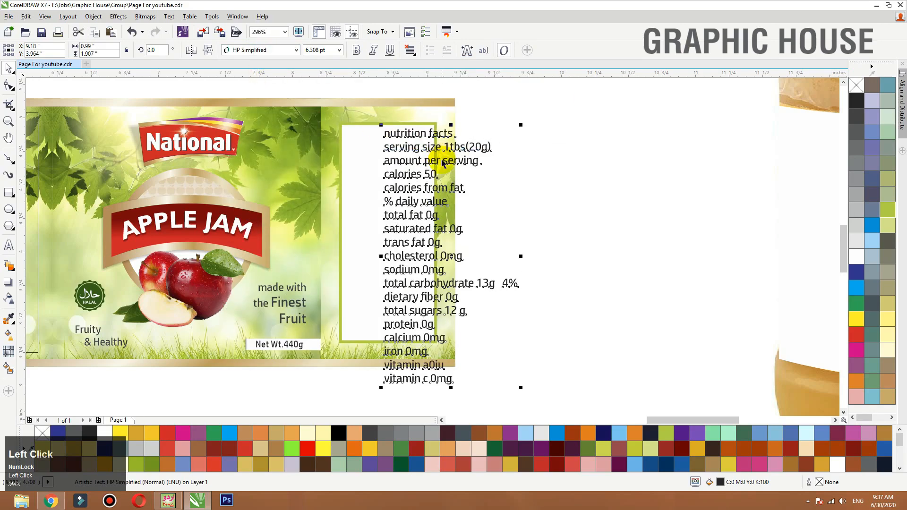
pyautogui.moveTo(443, 162); pyautogui.dragTo(533, 161)
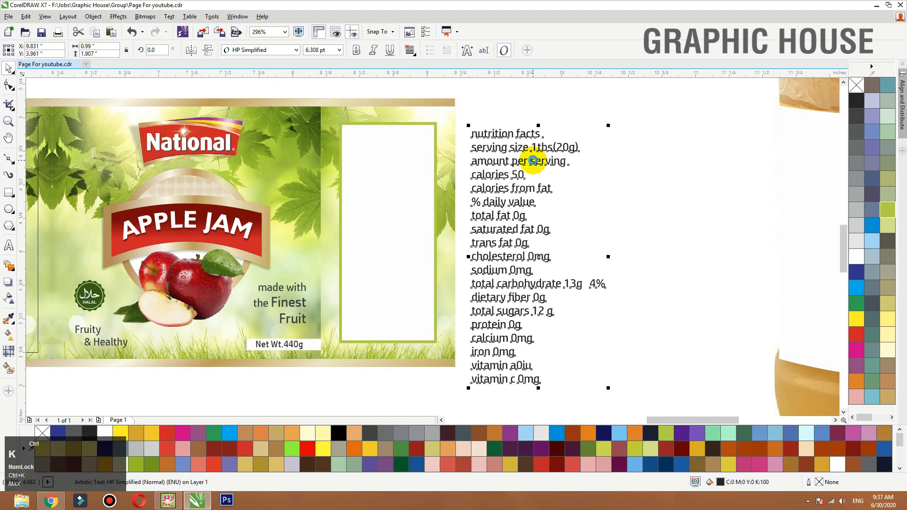
pyautogui.click(521, 134)
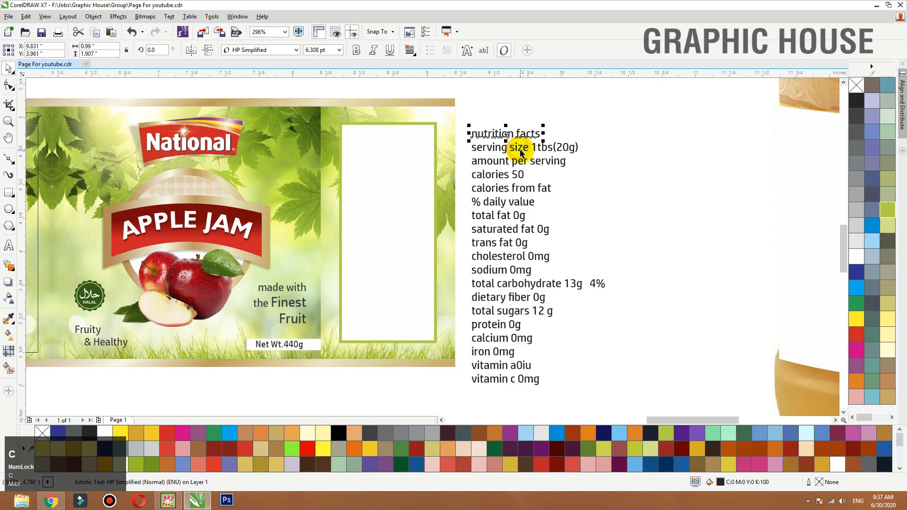
pyautogui.keyDown('shift'); pyautogui.click(520, 151); pyautogui.keyUp('shift')
pyautogui.press('c')
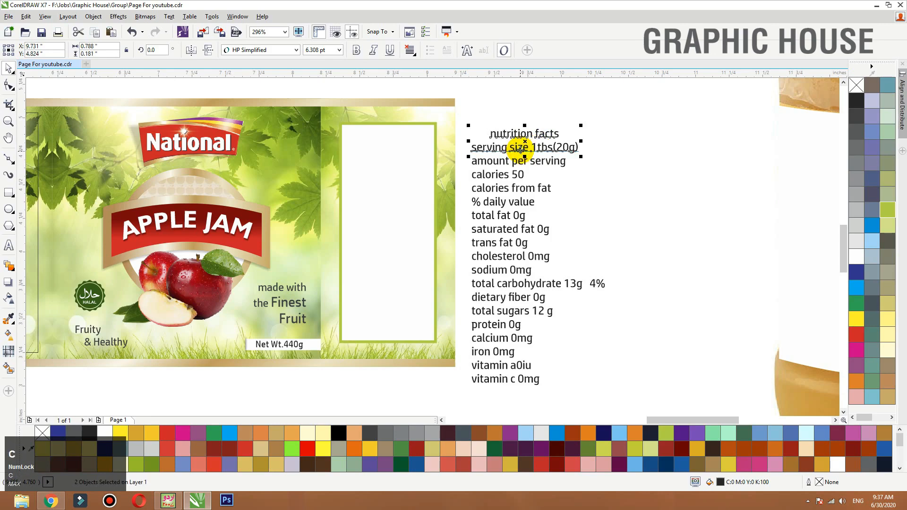
# - Try placing the "nutrition facts" and serving size lines in the white box, and undo the move
pyautogui.moveTo(520, 150); pyautogui.dragTo(386, 151)
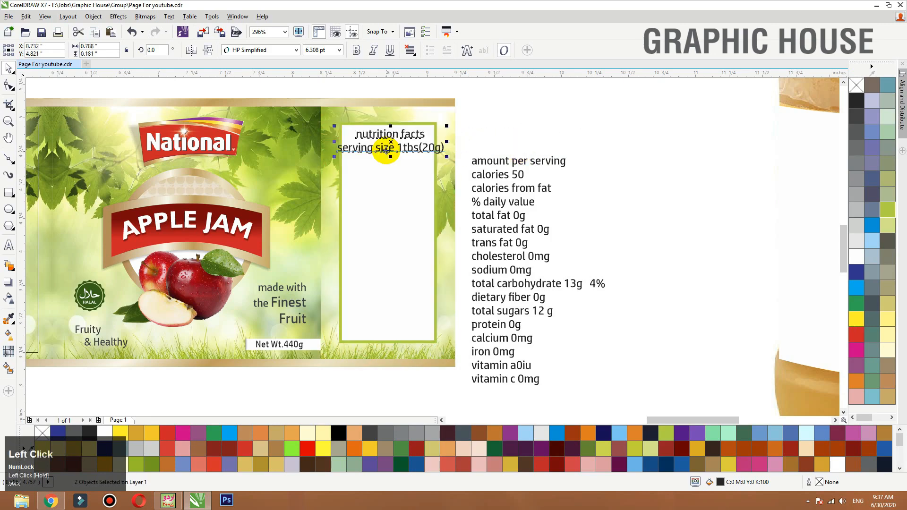
pyautogui.click(530, 125)
pyautogui.hotkey('ctrl', 'z')
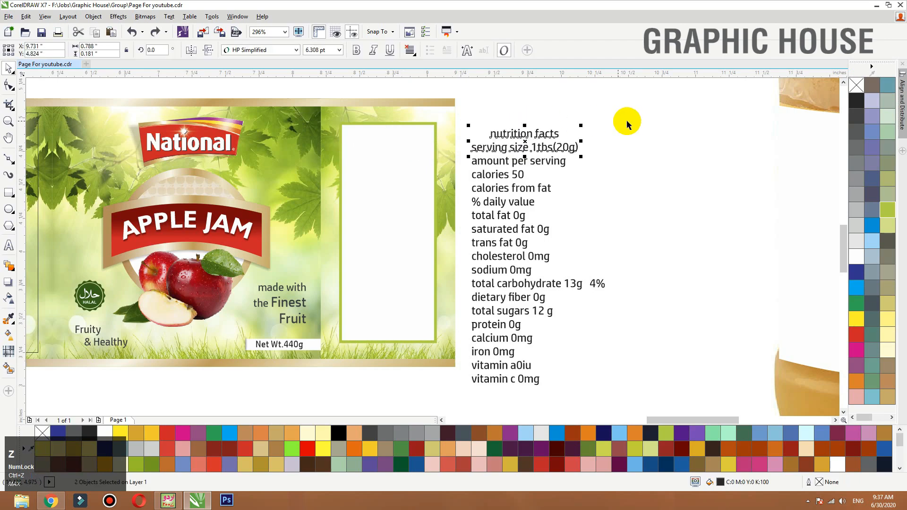
# - Try the complete nutrition text at 5.5 pt over the white box on the right panel
pyautogui.moveTo(647, 111); pyautogui.dragTo(467, 402)
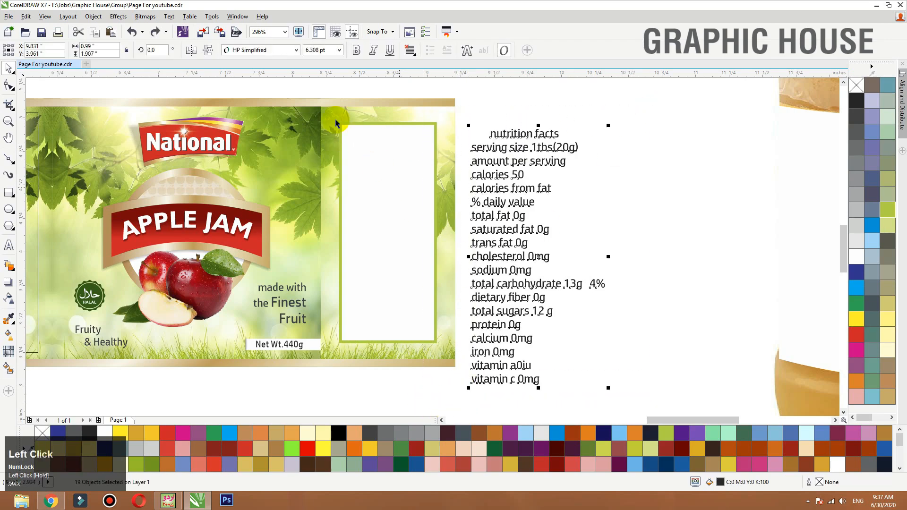
pyautogui.click(332, 51)
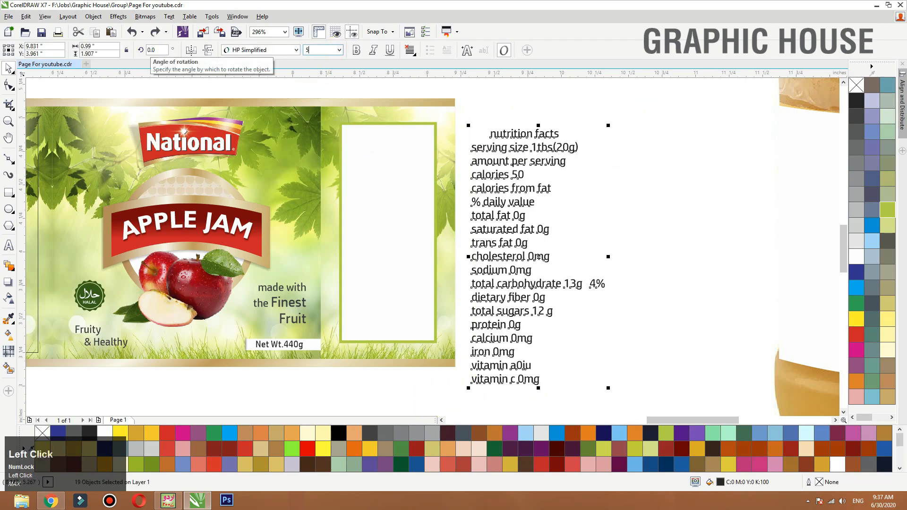
pyautogui.write('5.5')
pyautogui.press('Return')
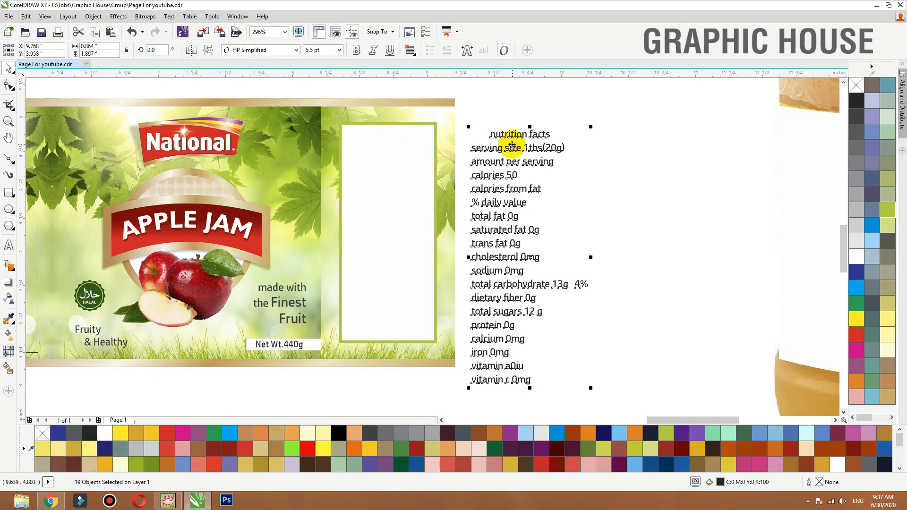
pyautogui.moveTo(509, 147); pyautogui.dragTo(389, 150)
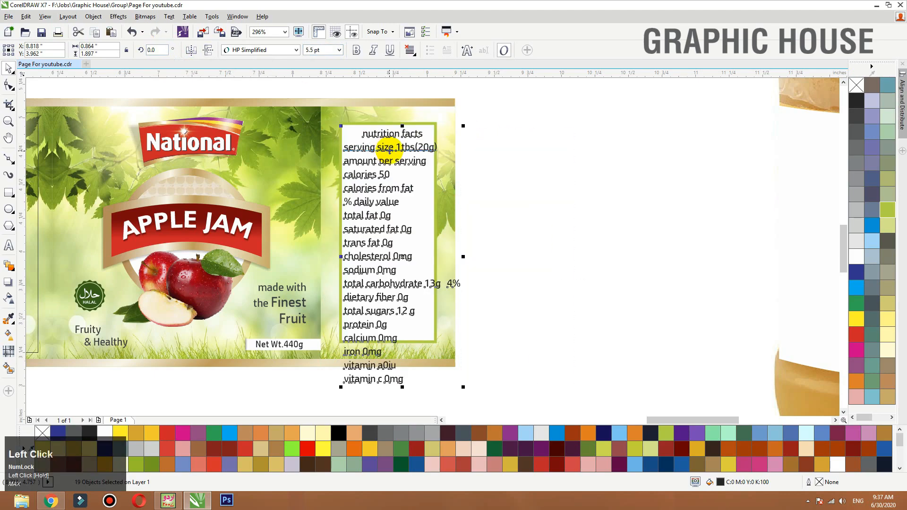
# - Set all the nutrition text to 5 pt and move it back to the blank area beside the label
pyautogui.moveTo(327, 51); pyautogui.dragTo(235, 26)
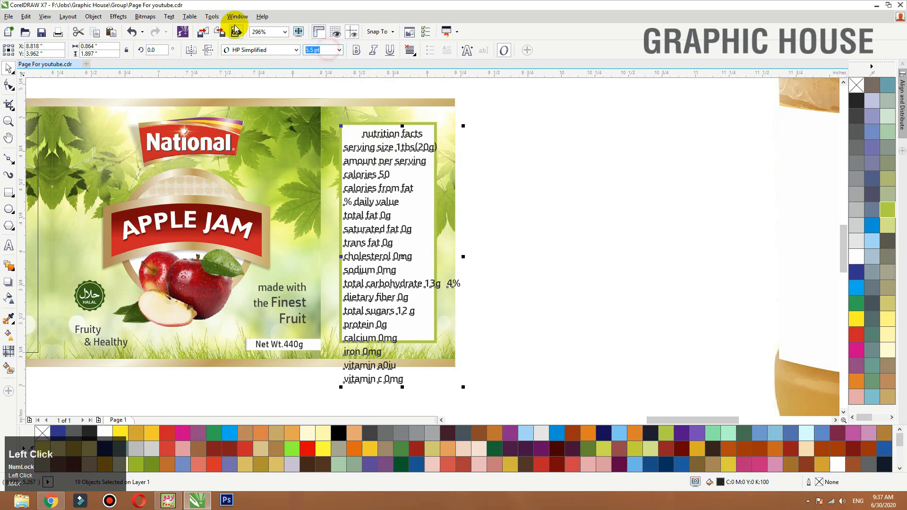
pyautogui.write('5')
pyautogui.press('Return')
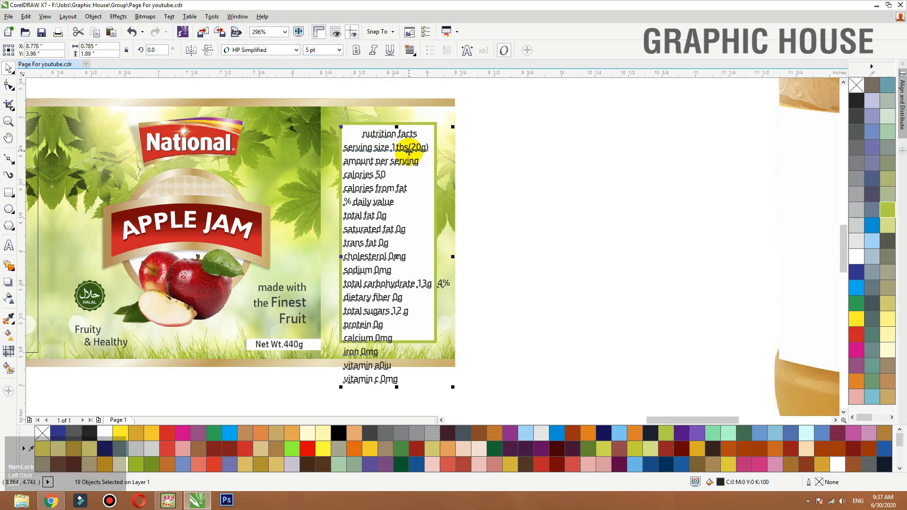
pyautogui.moveTo(396, 158); pyautogui.dragTo(540, 152)
pyautogui.click(587, 118)
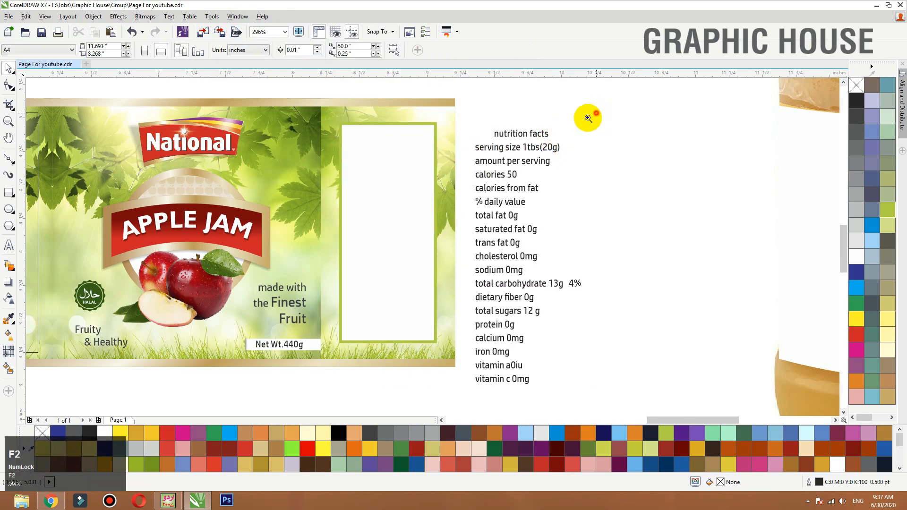
# - Change the case of all nutrition lines beside the label to Title Case
pyautogui.scroll(2, 452, 134)
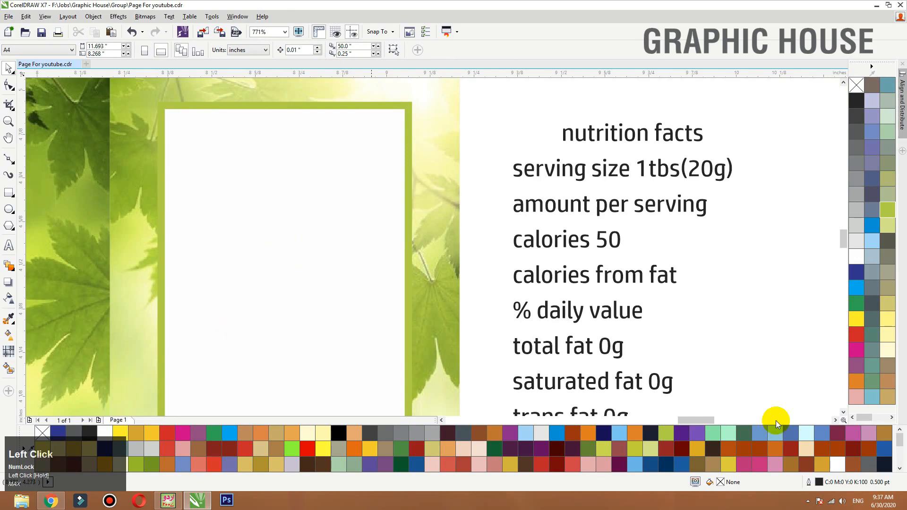
pyautogui.click(630, 131)
pyautogui.scroll(-3, 670, 124)
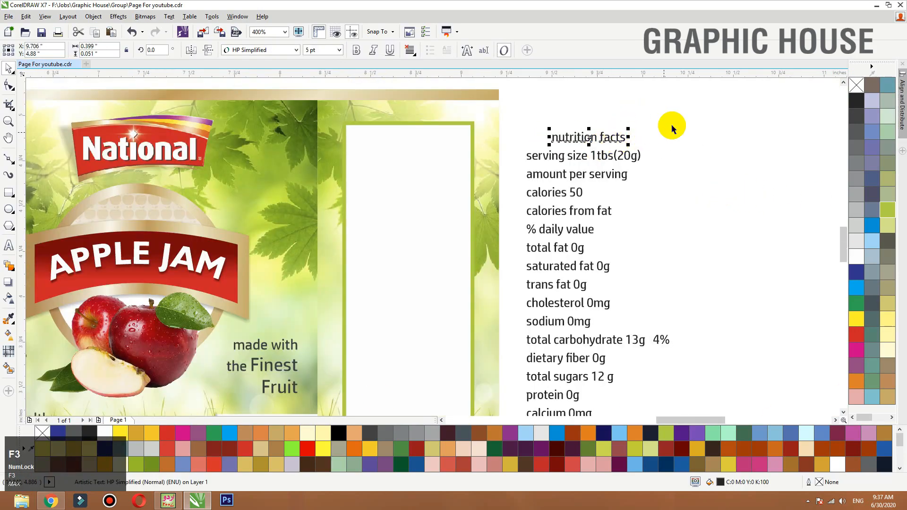
pyautogui.moveTo(694, 110); pyautogui.dragTo(589, 326)
pyautogui.hotkey('shift', 'F2')
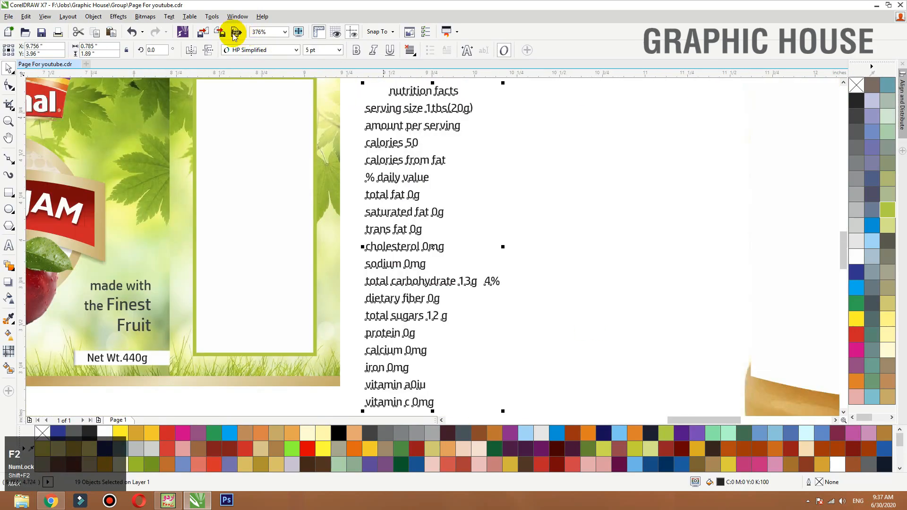
pyautogui.click(169, 16)
pyautogui.click(200, 320)
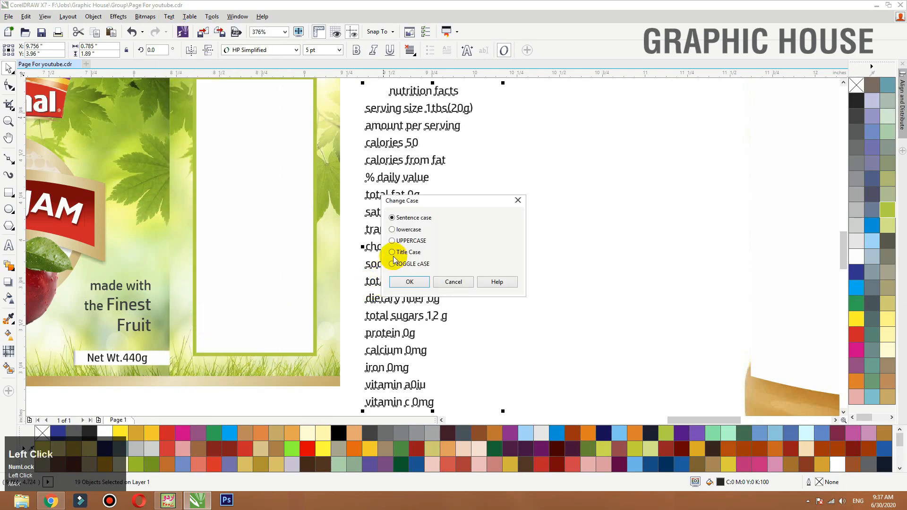
pyautogui.click(404, 280)
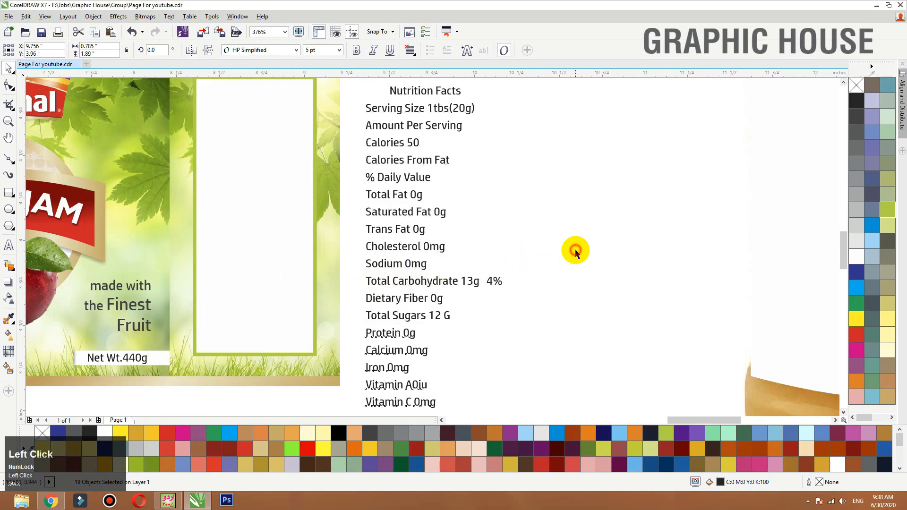
pyautogui.click(575, 250)
# - Move the "Nutrition Facts" line to the top of the white box and centre it horizontally in the box
pyautogui.press('F3')
pyautogui.press('F2')
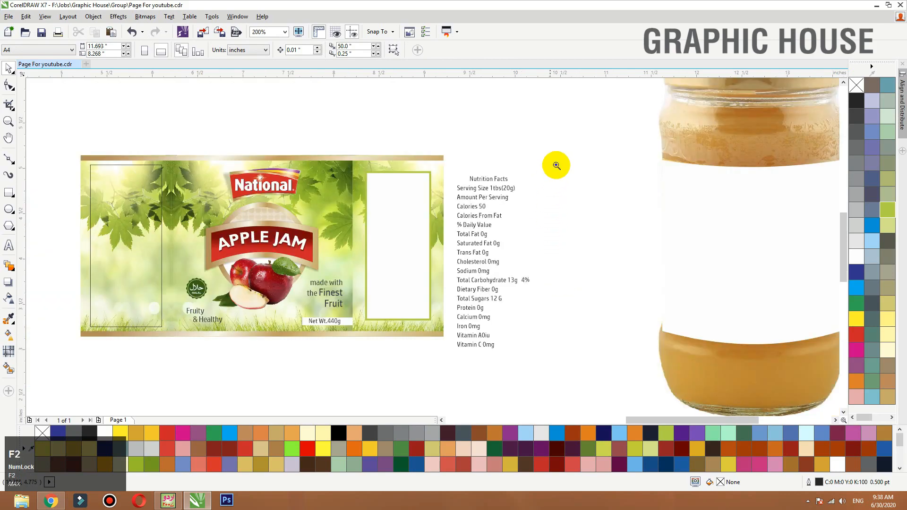
pyautogui.moveTo(557, 162); pyautogui.dragTo(313, 294)
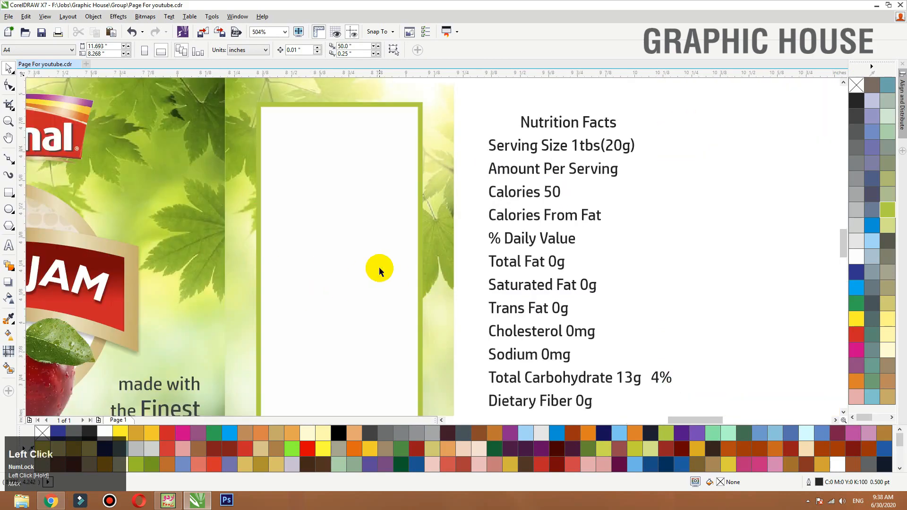
pyautogui.click(574, 125)
pyautogui.moveTo(574, 125); pyautogui.dragTo(346, 127)
pyautogui.keyDown('shift'); pyautogui.click(362, 144); pyautogui.keyUp('shift')
pyautogui.press('c')
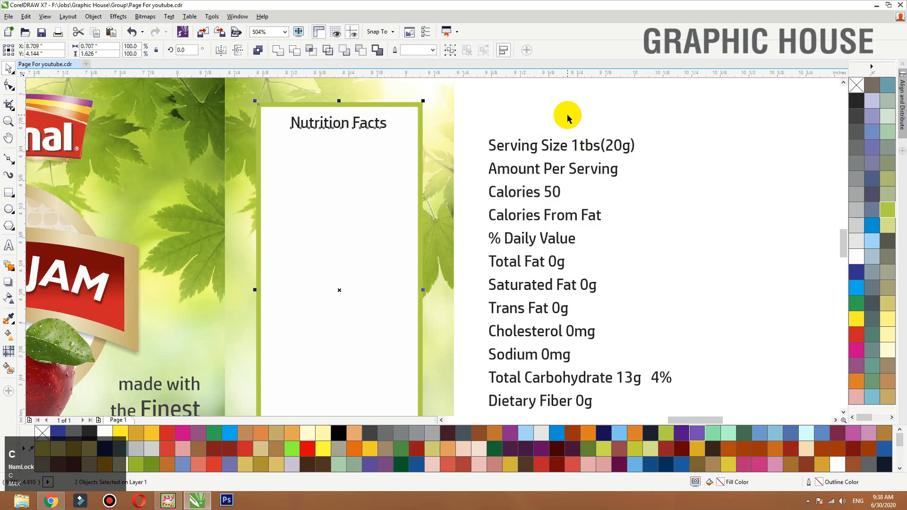
# - Place the Serving Size line under the heading, centred in the box, and put the "Amount Per Serving" line beneath it
pyautogui.moveTo(591, 144); pyautogui.dragTo(374, 144)
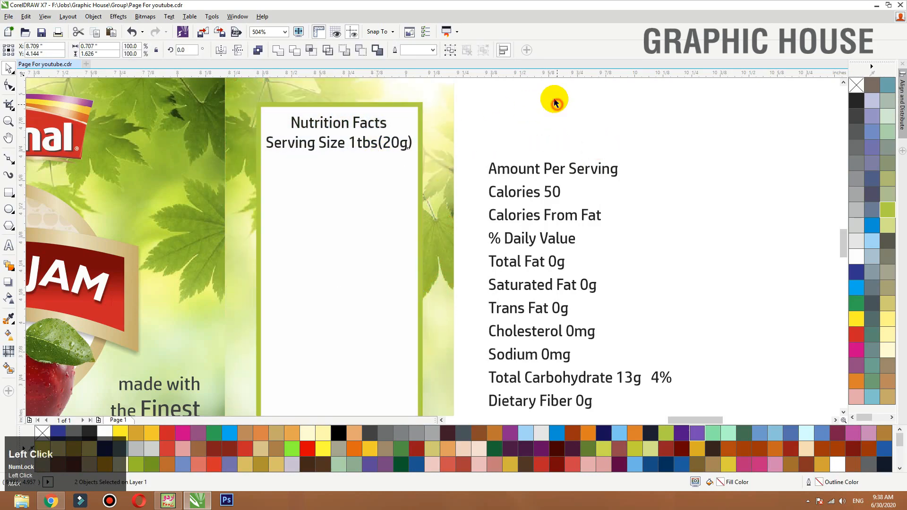
pyautogui.moveTo(549, 97); pyautogui.dragTo(227, 161)
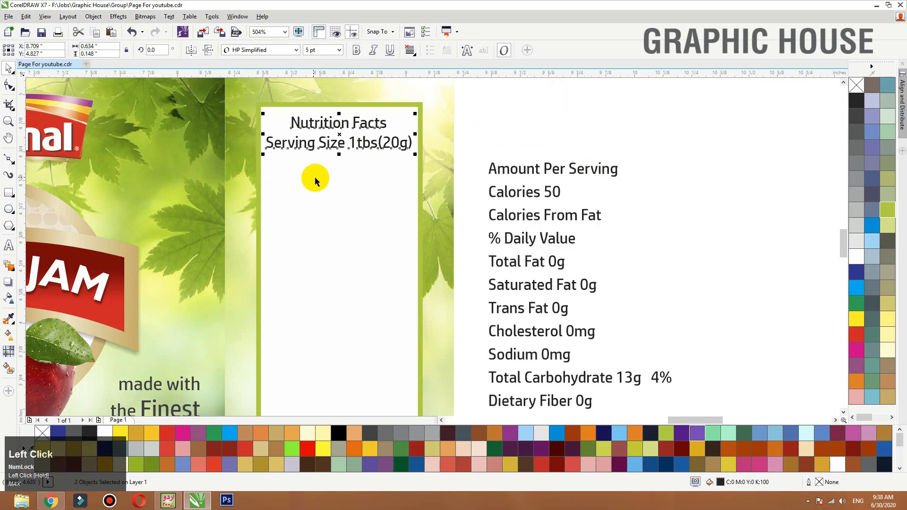
pyautogui.click(561, 121)
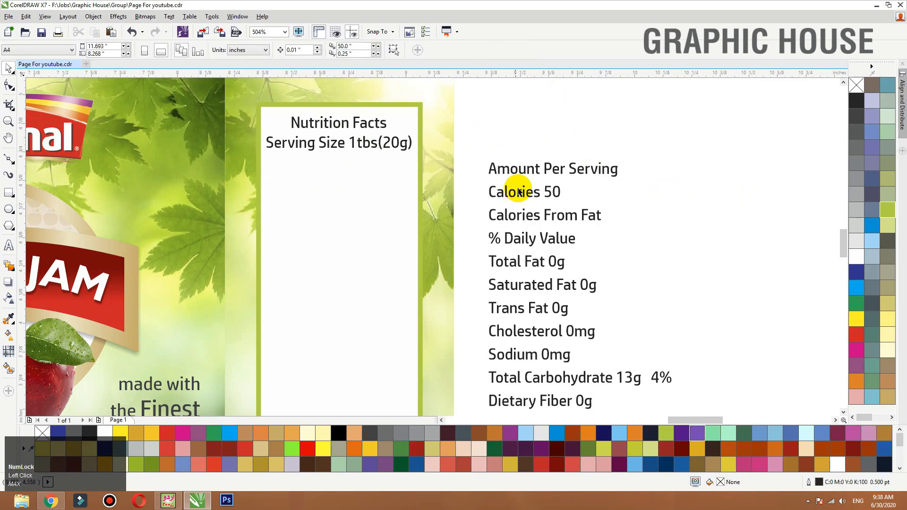
pyautogui.moveTo(525, 171); pyautogui.dragTo(306, 173)
# - Draw a bar about 0.70 by 0.03 inches between the Serving Size and Amount Per Serving lines, filled lime green without outline
pyautogui.moveTo(589, 97); pyautogui.dragTo(503, 240)
pyautogui.click(9, 193)
pyautogui.press('space')
pyautogui.click(888, 216)
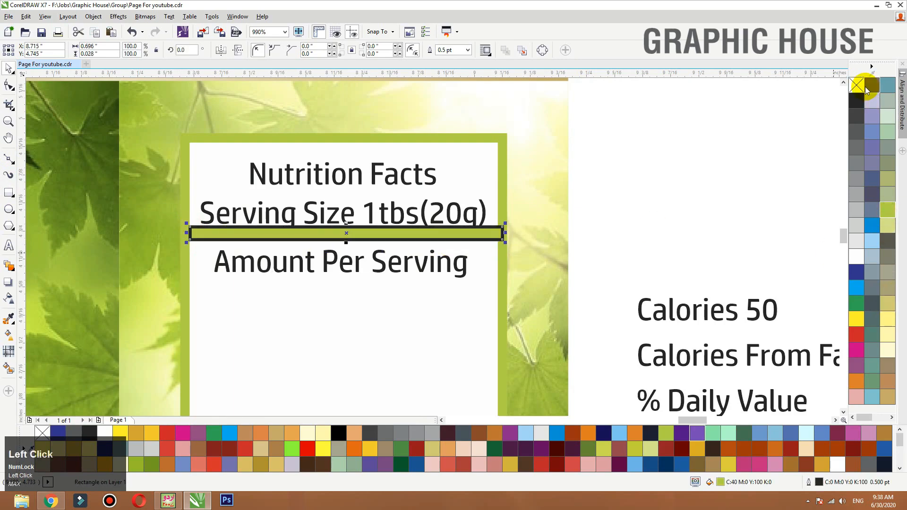
pyautogui.rightClick(856, 85)
pyautogui.scroll(2, 338, 267)
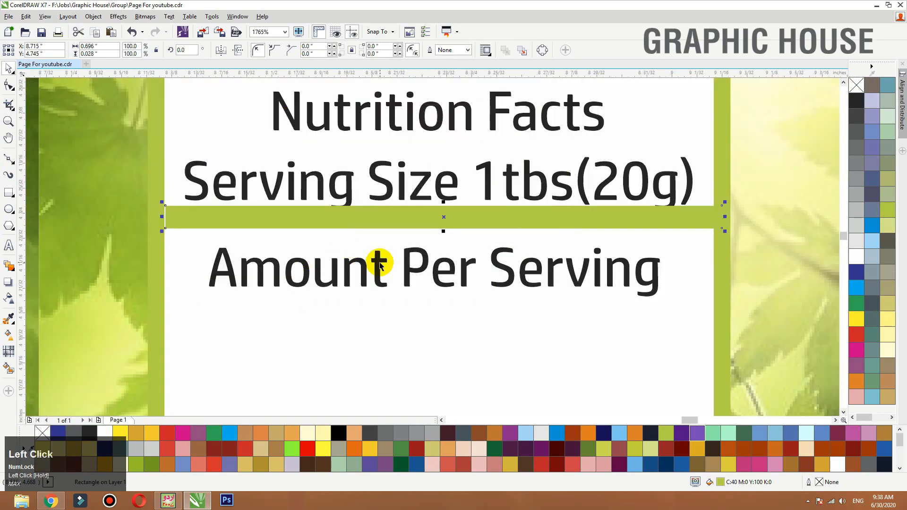
# - Lower the Amount Per Serving line, fit a thinner green bar across the frame, and space the Serving Size line above it
pyautogui.moveTo(379, 264); pyautogui.dragTo(380, 290)
pyautogui.click(164, 216)
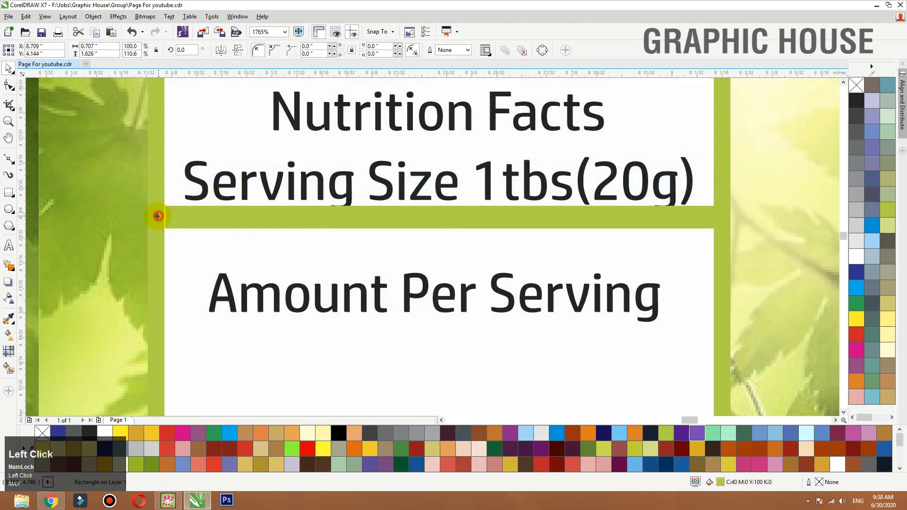
pyautogui.moveTo(157, 216); pyautogui.dragTo(156, 216)
pyautogui.hotkey('ctrl', 'z')
pyautogui.click(176, 222)
pyautogui.moveTo(440, 232); pyautogui.dragTo(451, 222)
pyautogui.moveTo(452, 215)
pyautogui.mouseDown()
pyautogui.moveTo(451, 230)
pyautogui.moveTo(449, 201)
pyautogui.moveTo(449, 210)
pyautogui.mouseUp()
pyautogui.keyDown('shift'); pyautogui.click(449, 199); pyautogui.keyUp('shift')
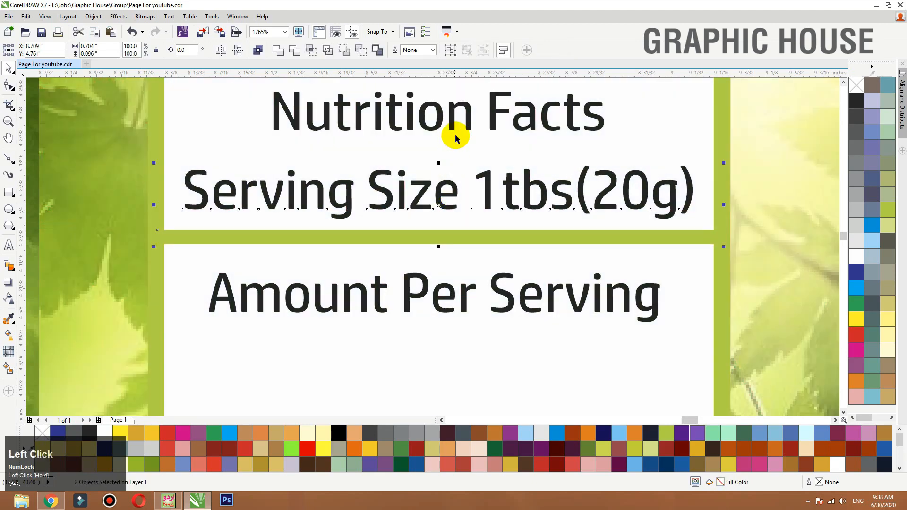
# - Colour the "Nutrition Facts" heading red and make it bold
pyautogui.click(453, 123)
pyautogui.click(857, 336)
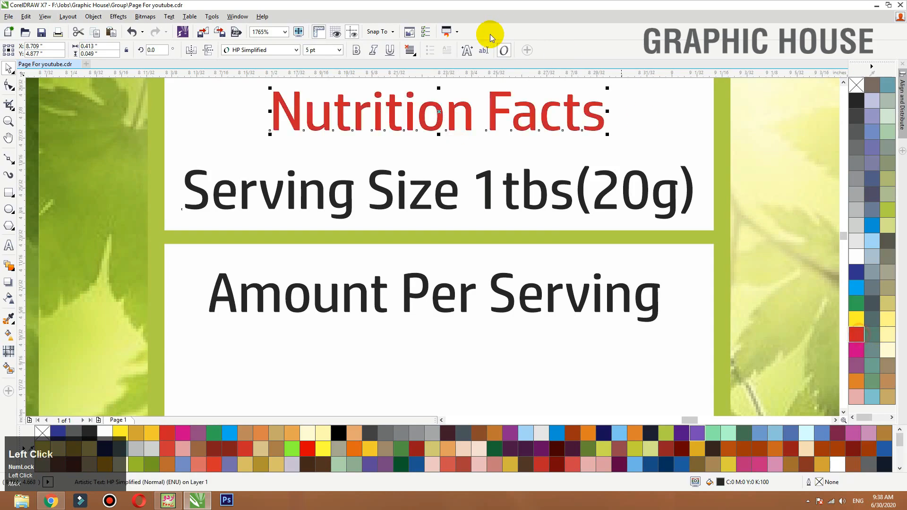
pyautogui.click(357, 50)
pyautogui.scroll(-3, 473, 189)
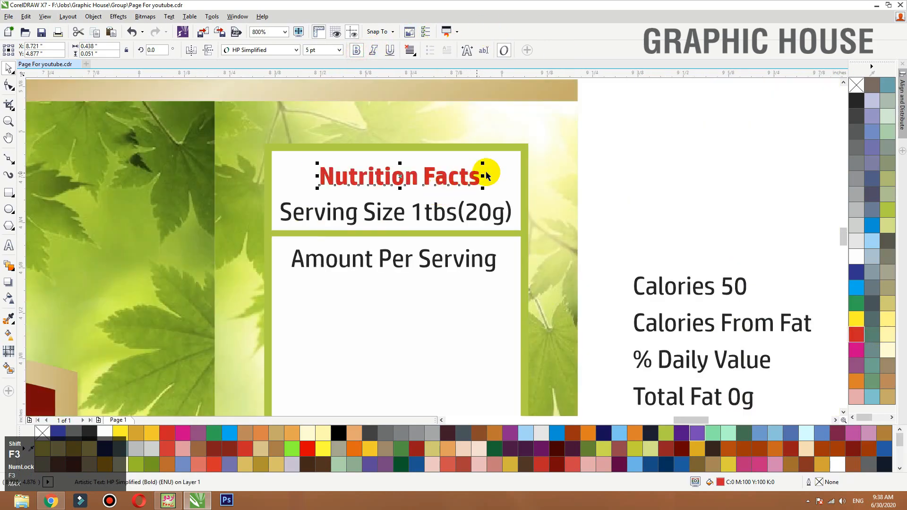
# - Copy the green divider to between the heading and the Serving Size line as a thinner 0.007-inch bar filled 50% black
pyautogui.moveTo(621, 163); pyautogui.dragTo(211, 284)
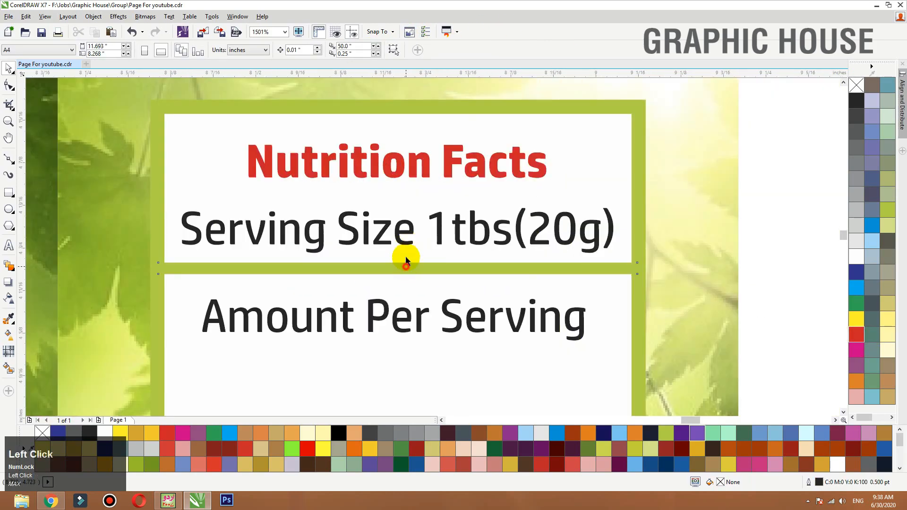
pyautogui.moveTo(406, 260); pyautogui.dragTo(420, 198)
pyautogui.rightClick(411, 194)
pyautogui.click(857, 181)
# - Shorten both ends of the grey divider to the inner edges of the lime green frame
pyautogui.scroll(3, 656, 180)
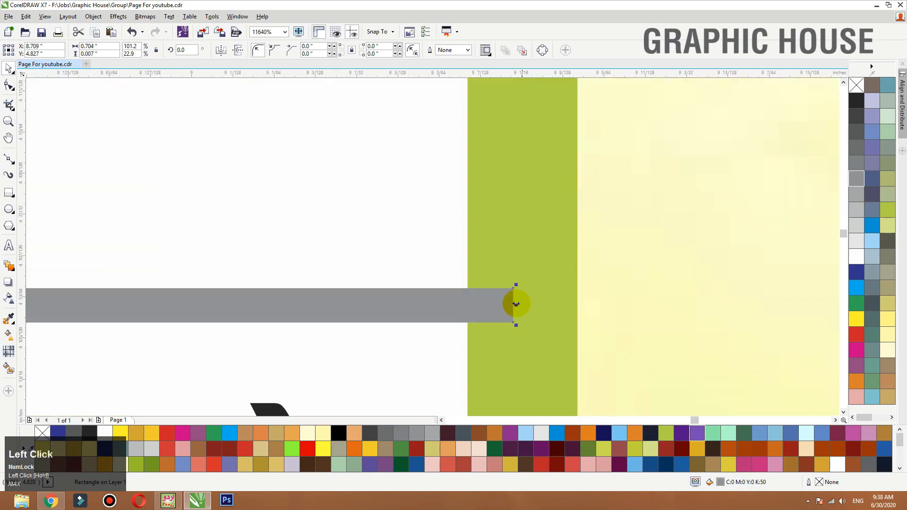
pyautogui.moveTo(515, 304); pyautogui.dragTo(479, 305)
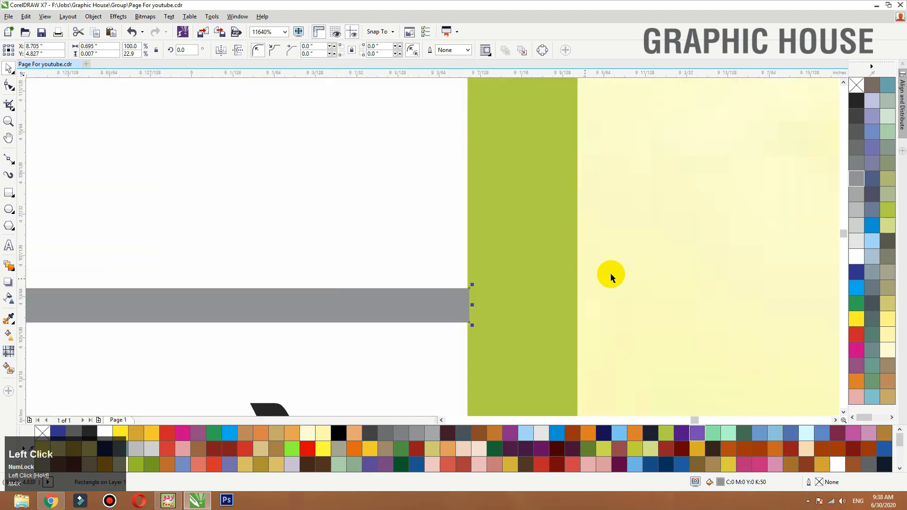
pyautogui.scroll(-6, 375, 270)
pyautogui.scroll(6, 250, 251)
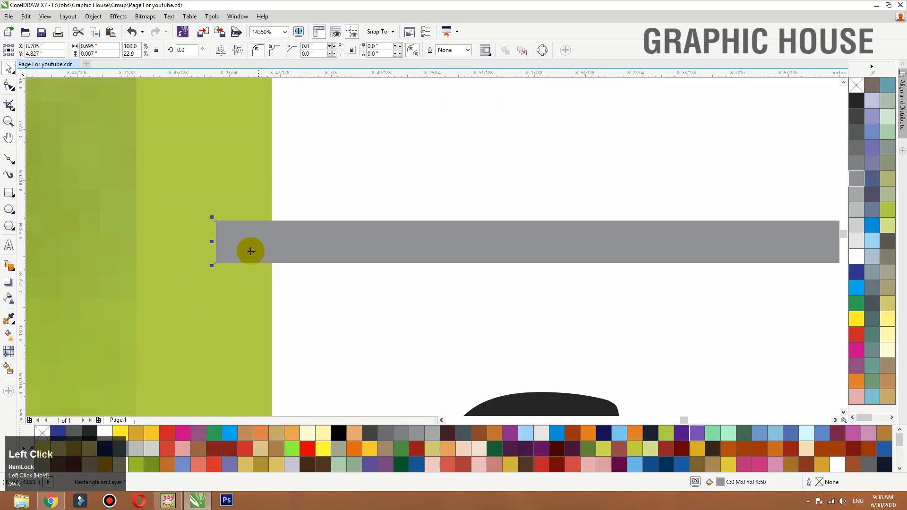
pyautogui.moveTo(240, 242); pyautogui.dragTo(269, 240)
pyautogui.scroll(-10, 245, 222)
# - Move the "Calories 50" line into the white box beneath the Amount Per Serving line
pyautogui.press('F2')
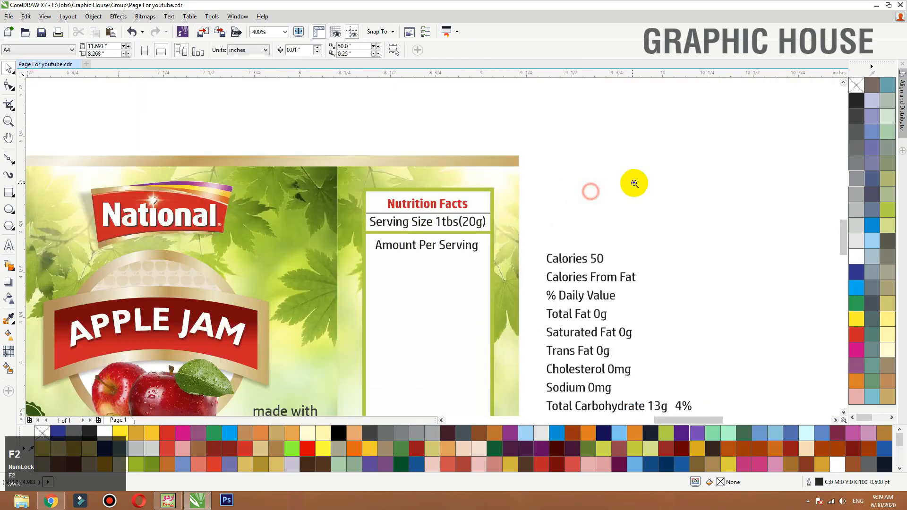
pyautogui.moveTo(635, 183); pyautogui.dragTo(240, 421)
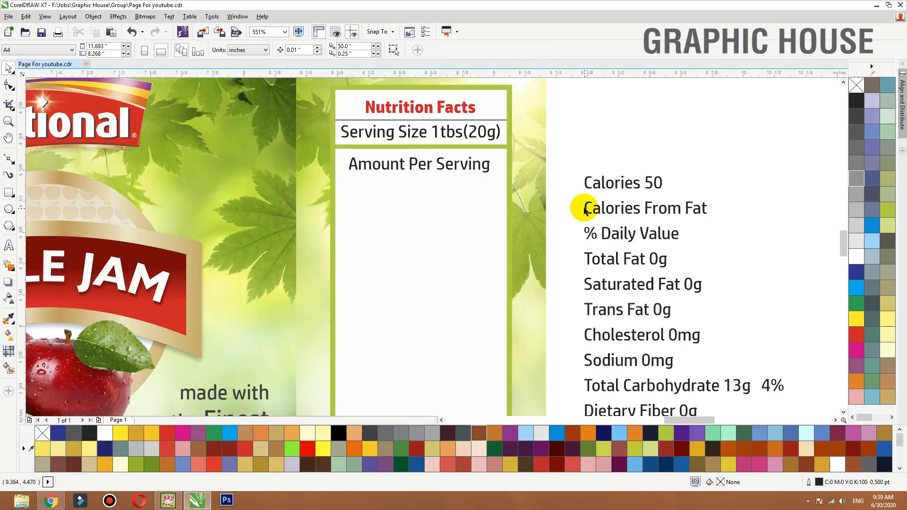
pyautogui.moveTo(634, 185); pyautogui.dragTo(459, 190)
pyautogui.moveTo(616, 188); pyautogui.dragTo(384, 196)
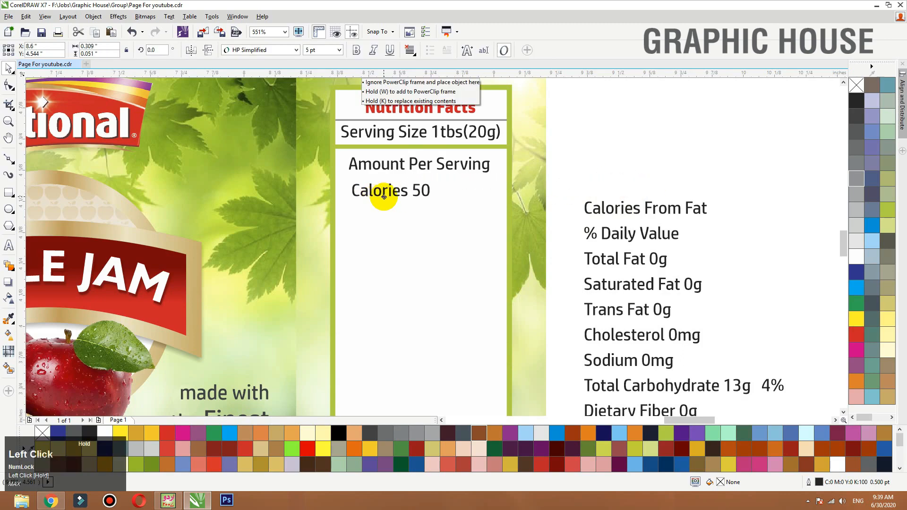
# - Scale the Amount Per Serving line down to about 3.4 pt, move it below the green divider and left-align it with the Serving Size line
pyautogui.click(405, 163)
pyautogui.moveTo(493, 154); pyautogui.dragTo(448, 161)
pyautogui.press('F2')
pyautogui.moveTo(585, 126); pyautogui.dragTo(232, 233)
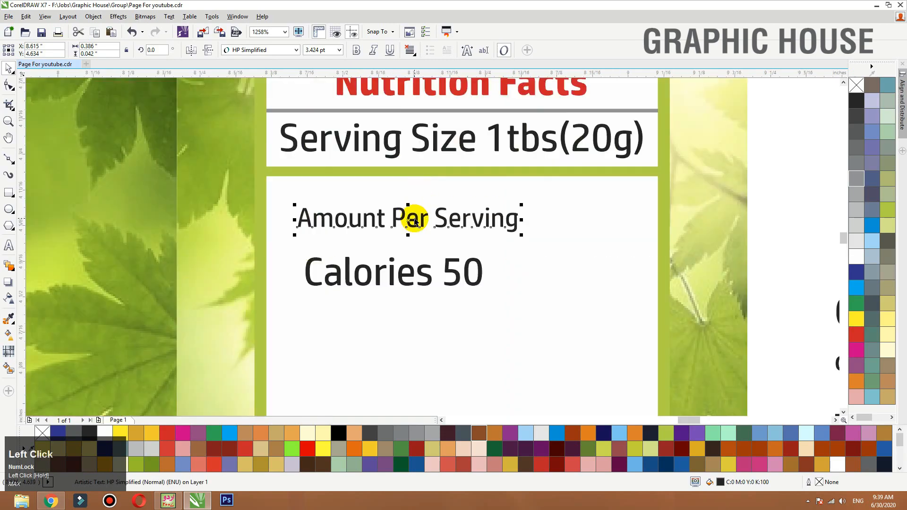
pyautogui.moveTo(411, 221); pyautogui.dragTo(377, 152)
pyautogui.press('l')
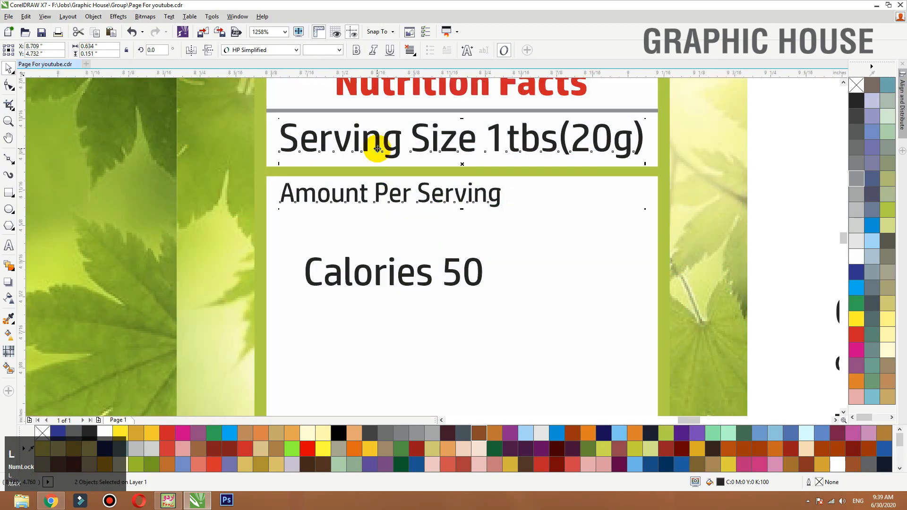
# - Move the "Calories 50" line directly below Amount Per Serving, left-aligned with it, and make it bold at about 6.7 pt
pyautogui.click(772, 166)
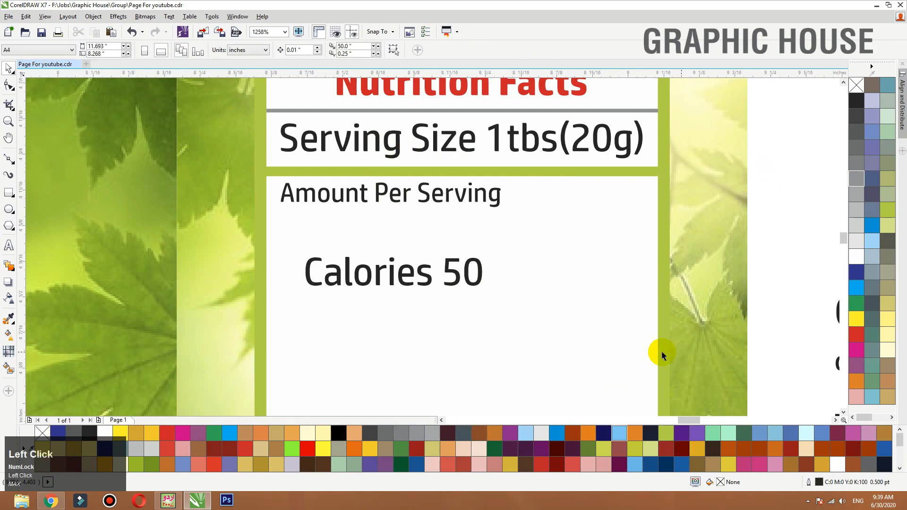
pyautogui.moveTo(458, 279); pyautogui.dragTo(440, 253)
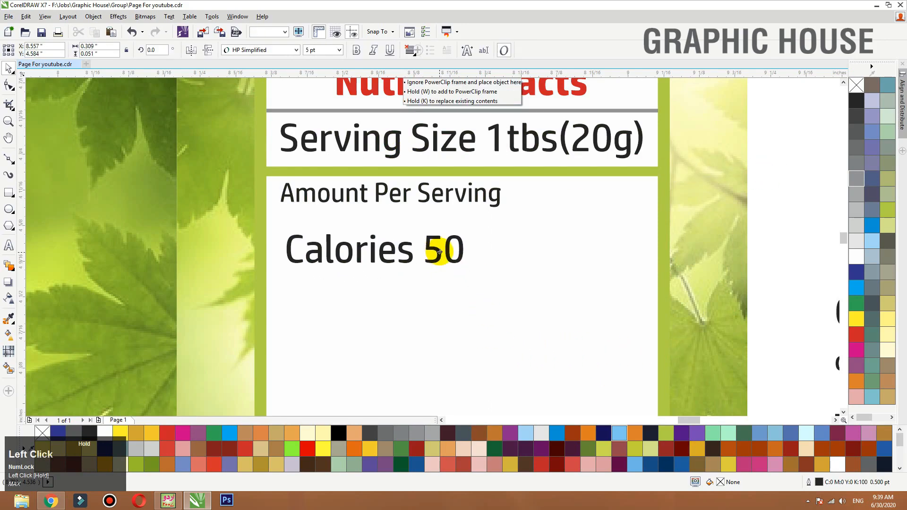
pyautogui.keyDown('shift'); pyautogui.click(439, 203); pyautogui.keyUp('shift')
pyautogui.click(439, 252)
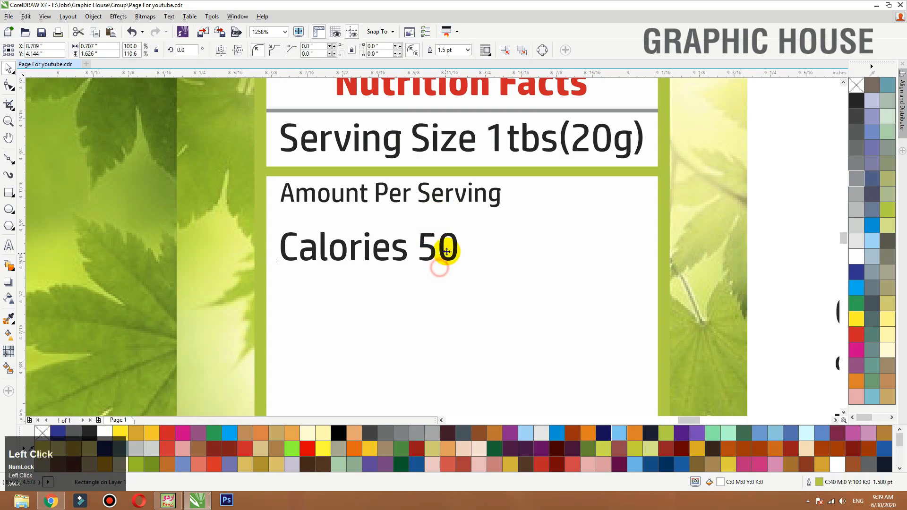
pyautogui.click(356, 49)
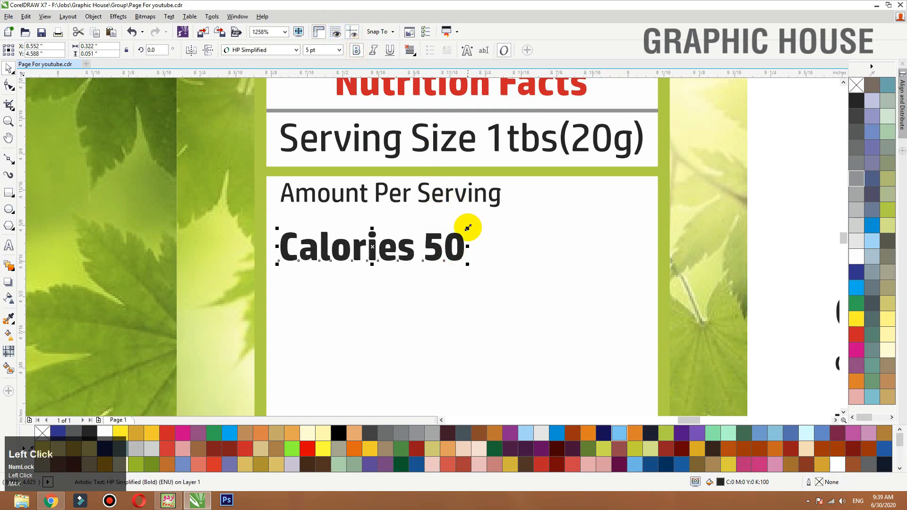
pyautogui.moveTo(468, 227); pyautogui.dragTo(530, 211)
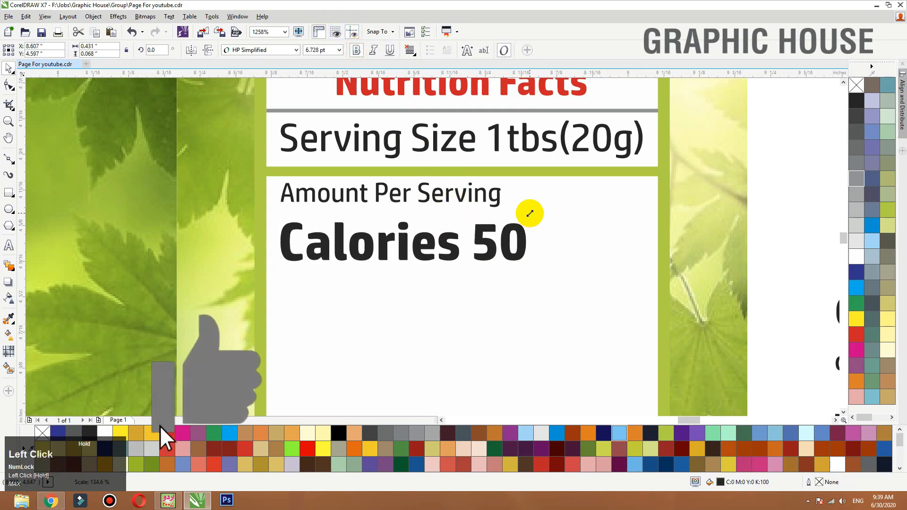
# - Insert spaces between "Calories" and "50" so the number sits near the white box's far edge
pyautogui.doubleClick(474, 236)
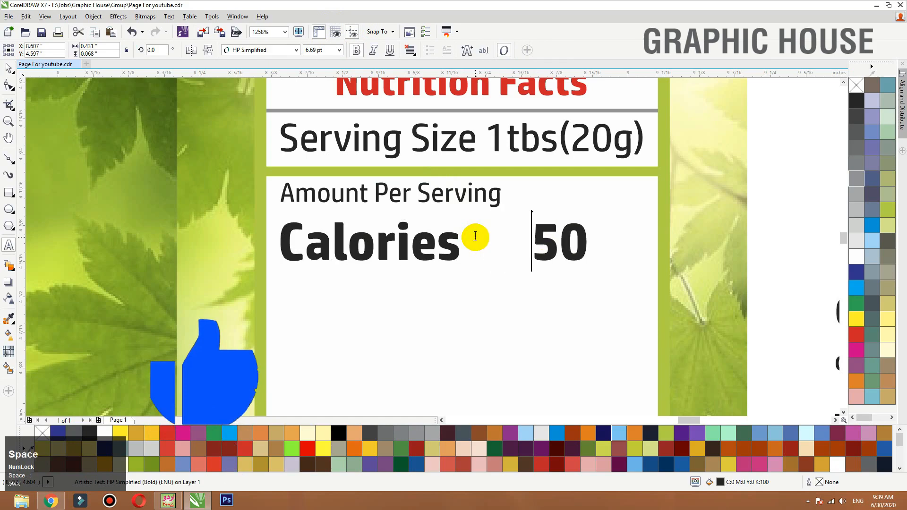
pyautogui.click(9, 68)
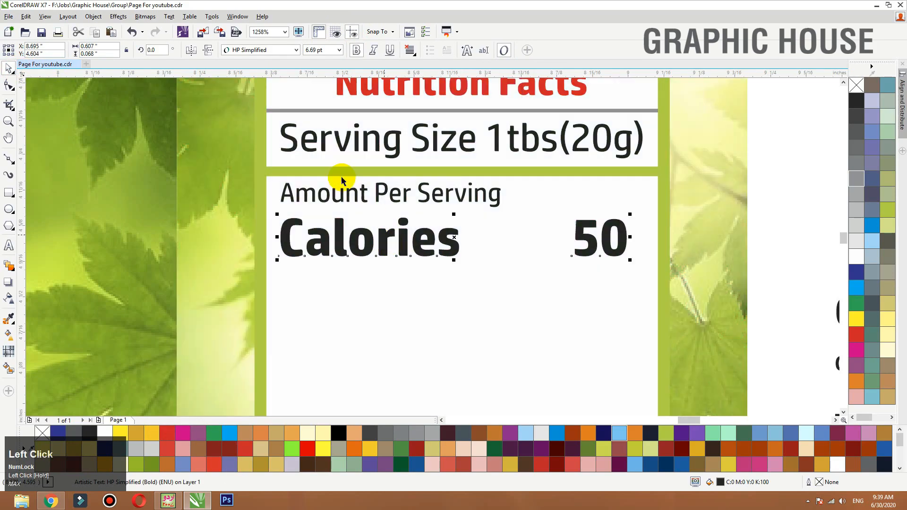
pyautogui.scroll(-3, 340, 175)
pyautogui.click(561, 162)
# - Copy the grey divider under the Nutrition Facts heading straight down to just below the Calories line
pyautogui.scroll(-3, 616, 171)
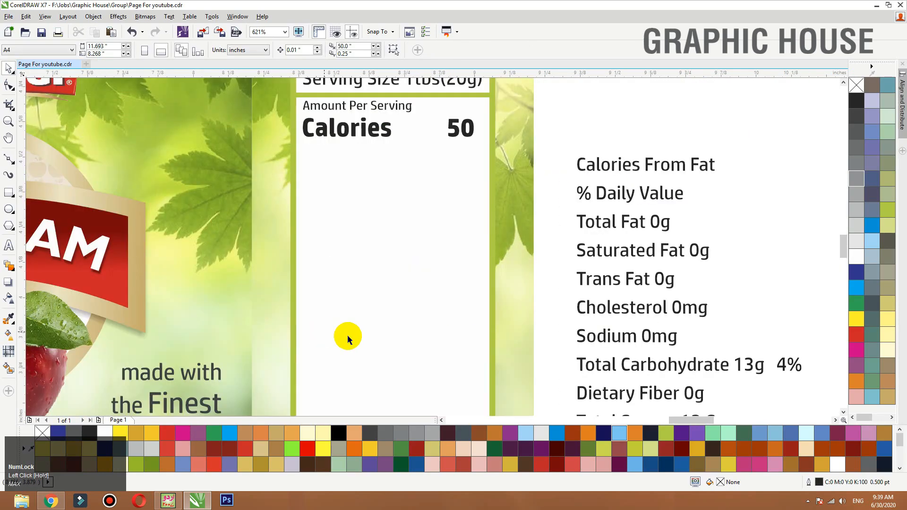
pyautogui.press('F3')
pyautogui.press('F2')
pyautogui.moveTo(605, 245); pyautogui.dragTo(300, 139)
pyautogui.moveTo(437, 147); pyautogui.dragTo(439, 242)
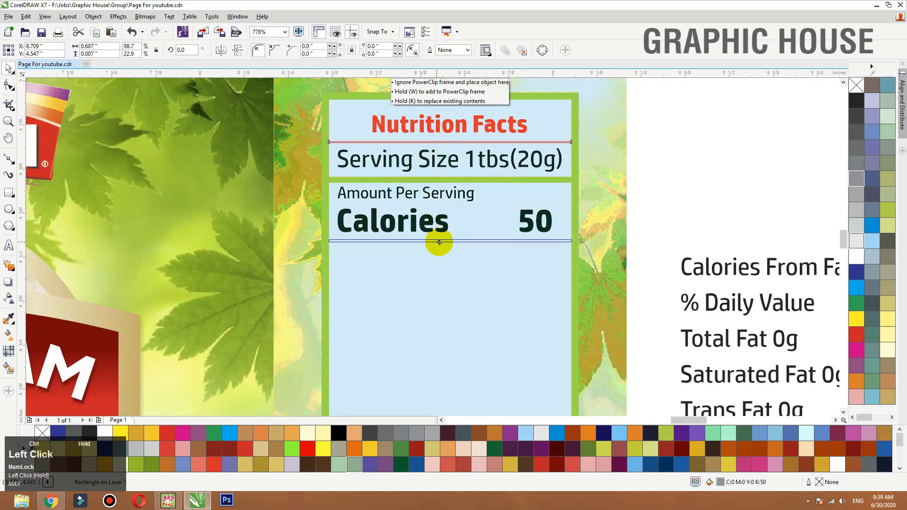
# - Move the "Calories From Fat" line below the new grey divider and left-align it with Amount Per Serving
pyautogui.click(753, 264)
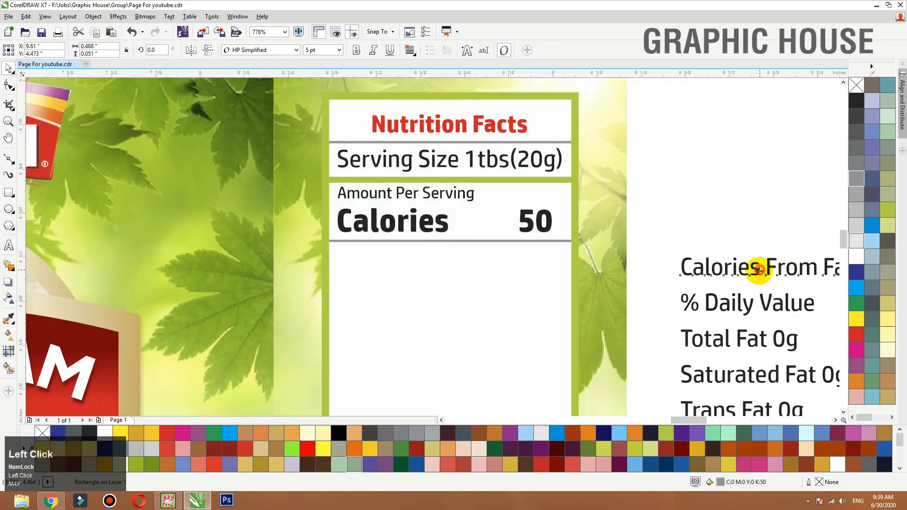
pyautogui.moveTo(753, 265); pyautogui.dragTo(412, 267)
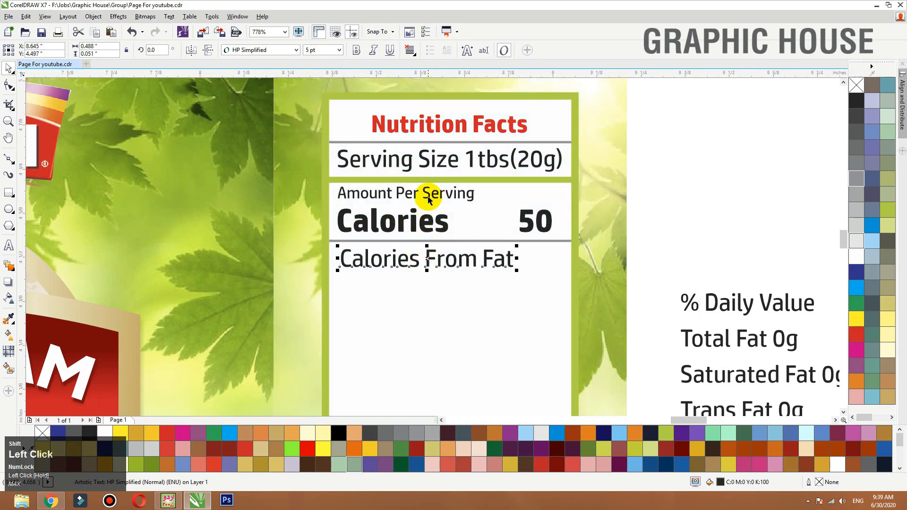
pyautogui.press('l')
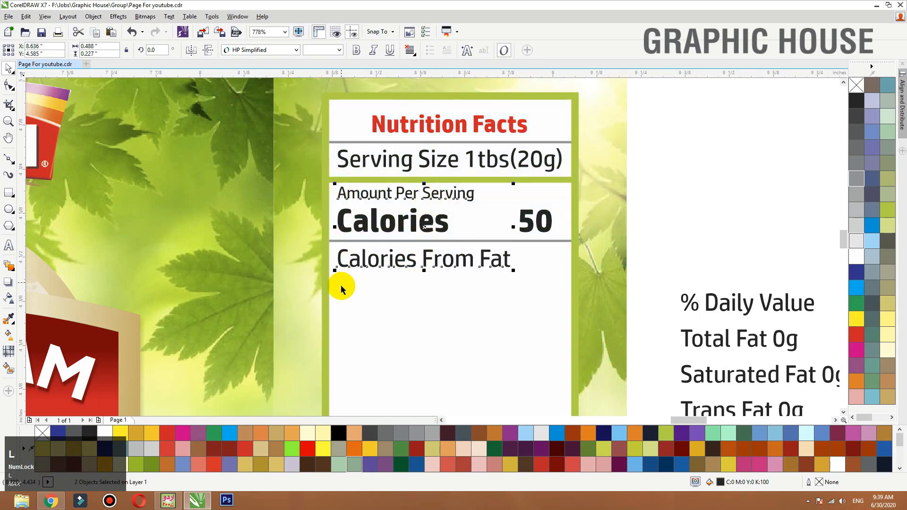
pyautogui.click(705, 216)
# - Place "% Daily Value" below Calories From Fat, right-align it with the "50" and fill it grey
pyautogui.moveTo(729, 309); pyautogui.dragTo(475, 292)
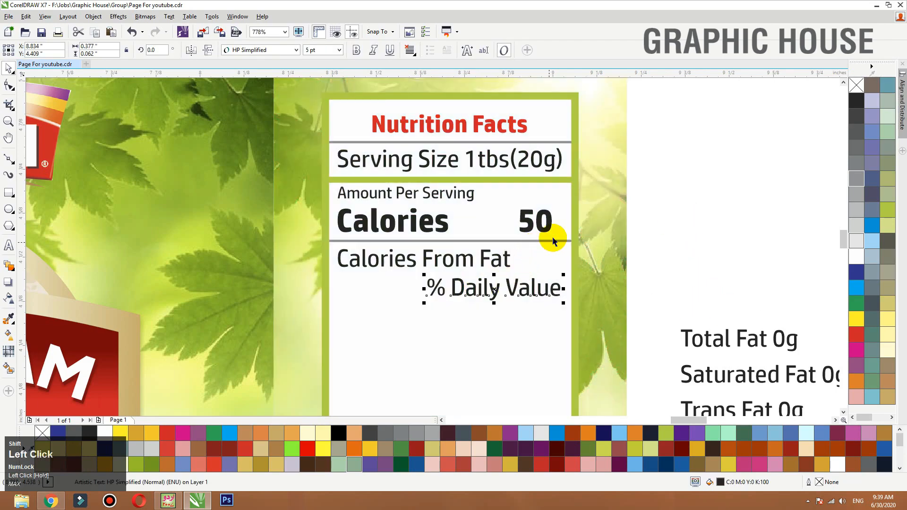
pyautogui.press('r')
pyautogui.click(546, 289)
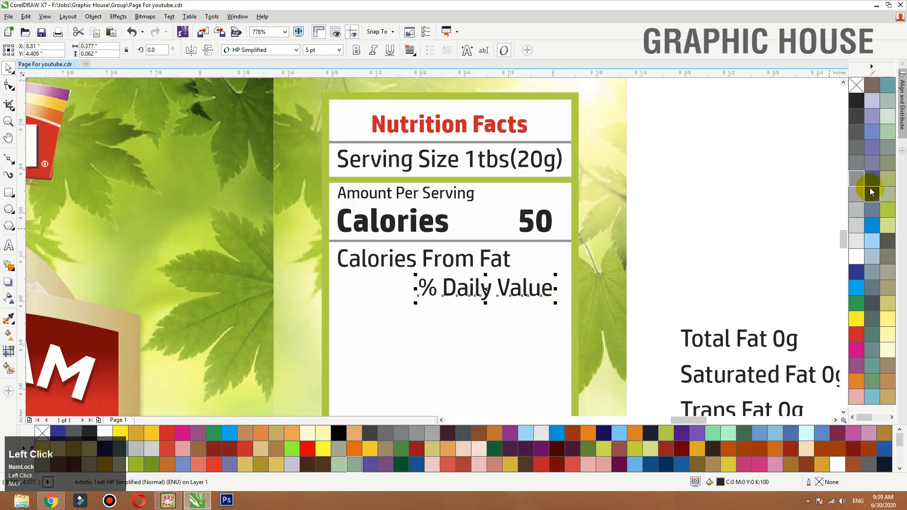
pyautogui.click(859, 178)
pyautogui.moveTo(546, 292); pyautogui.dragTo(547, 293)
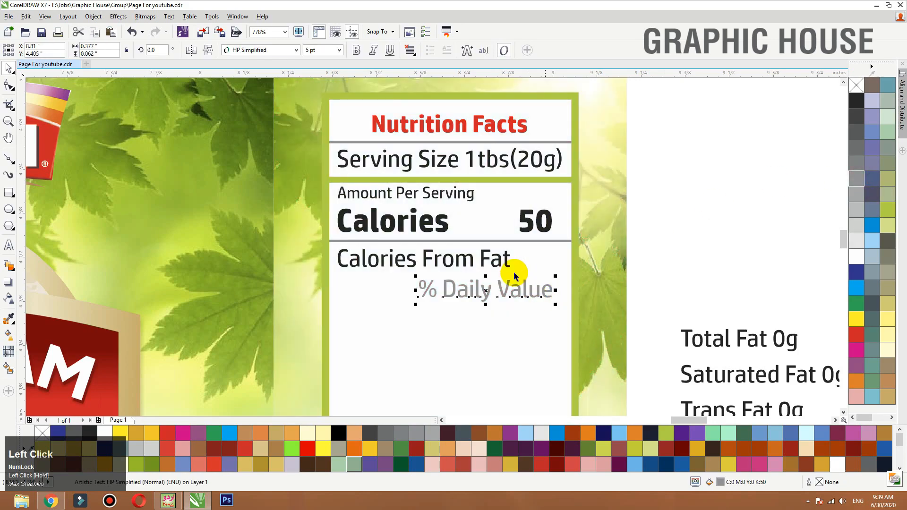
# - Set the Amount Per Serving and Calories From Fat lines to 3.4 pt and keep them left-aligned
pyautogui.doubleClick(319, 50)
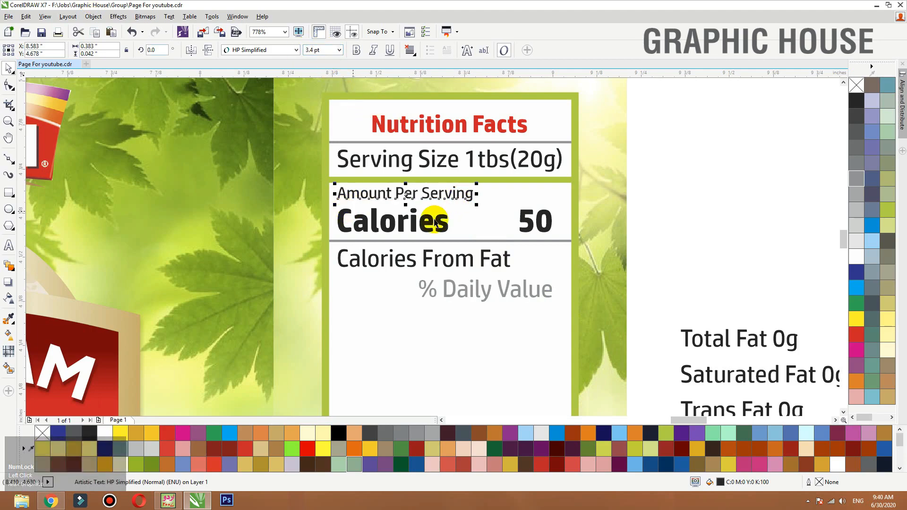
pyautogui.click(416, 258)
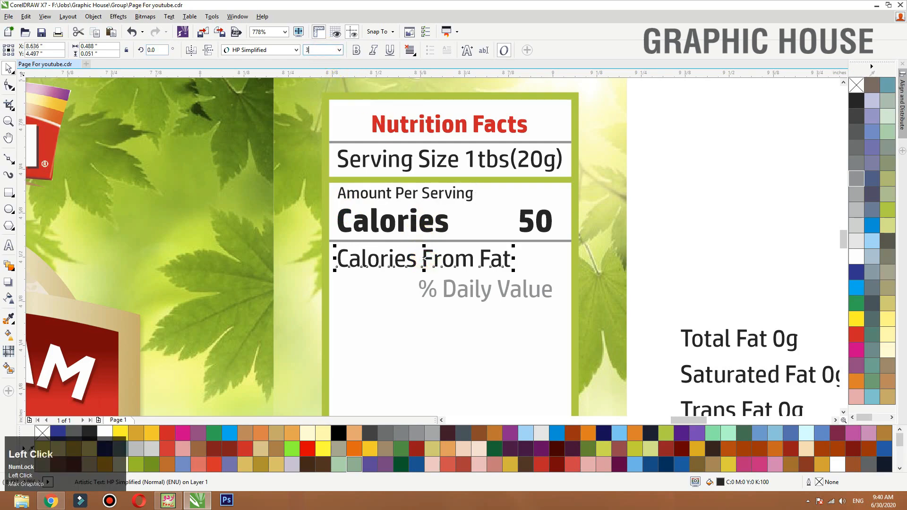
pyautogui.press('Return')
pyautogui.keyDown('shift'); pyautogui.click(376, 198); pyautogui.keyUp('shift')
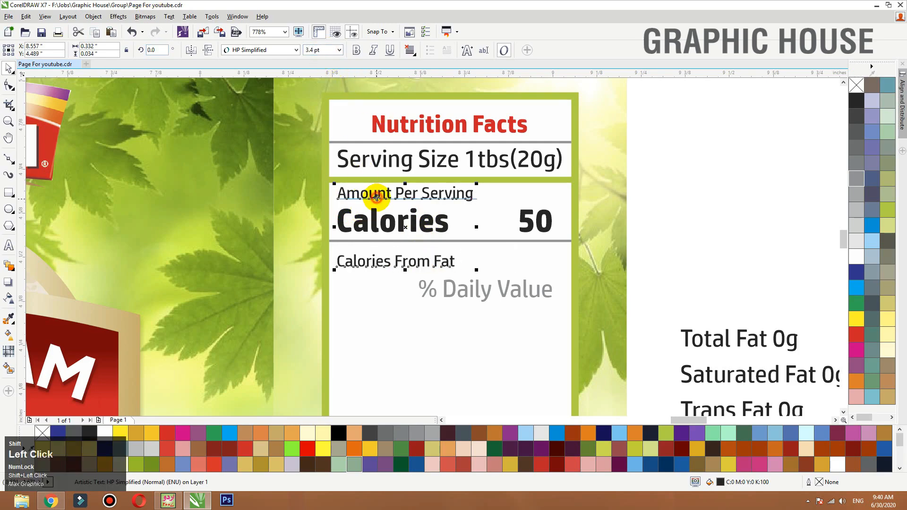
pyautogui.click(631, 212)
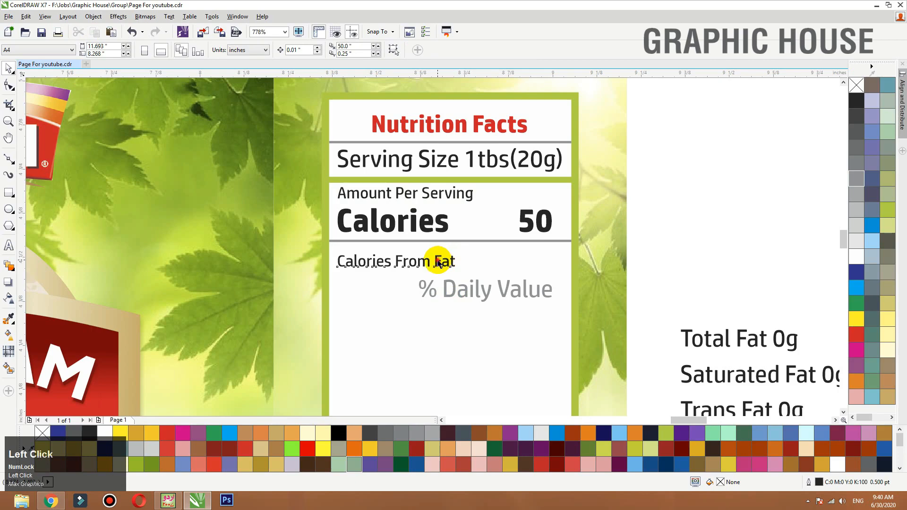
# - Shift the Calories From Fat and % Daily Value lines up closer to the grey divider
pyautogui.moveTo(438, 262); pyautogui.dragTo(438, 256)
pyautogui.moveTo(472, 293); pyautogui.dragTo(472, 283)
pyautogui.click(729, 222)
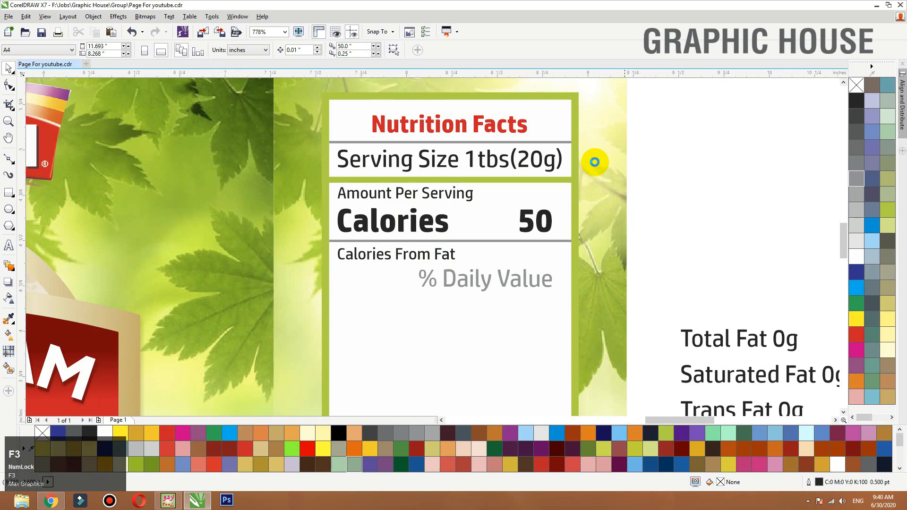
# - Left-align the nine nutrient lines from Total Fat to Protein and move them into the white box below % Daily Value
pyautogui.scroll(-4, 627, 189)
pyautogui.moveTo(498, 182); pyautogui.dragTo(746, 330)
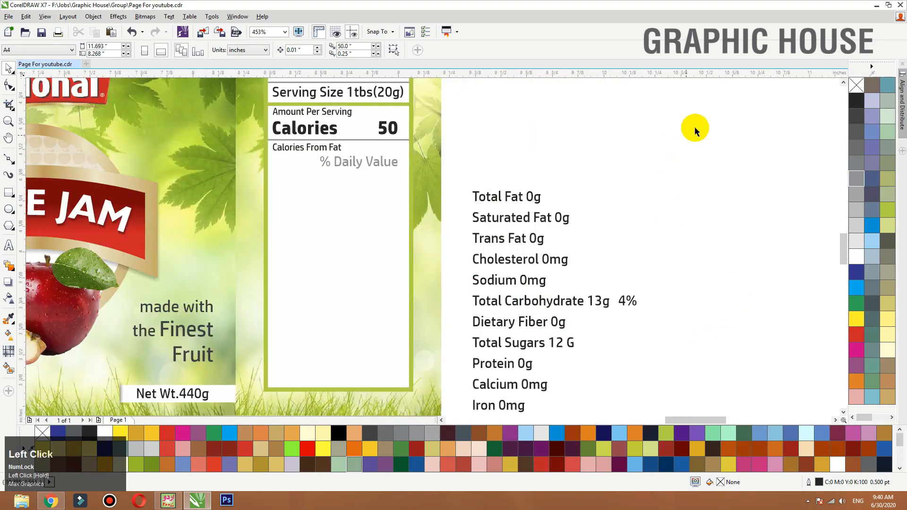
pyautogui.moveTo(695, 128); pyautogui.dragTo(459, 377)
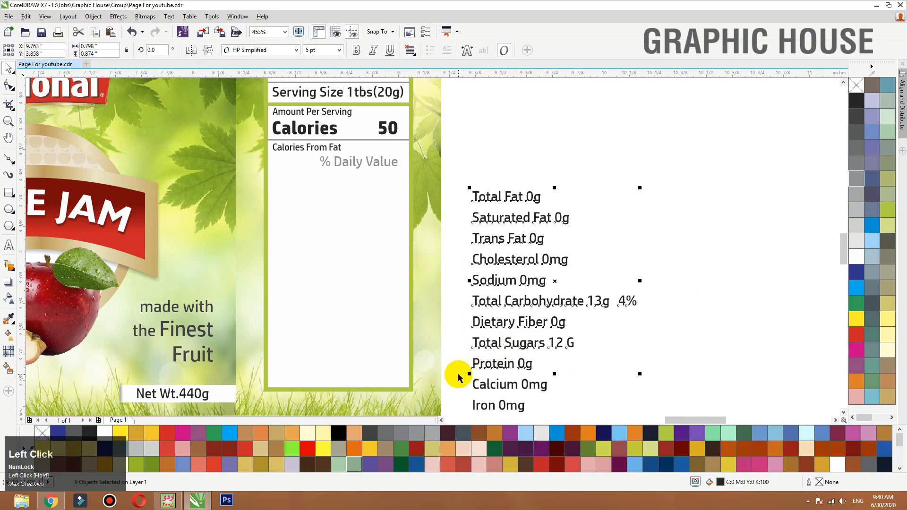
pyautogui.press('l')
pyautogui.moveTo(524, 302); pyautogui.dragTo(348, 286)
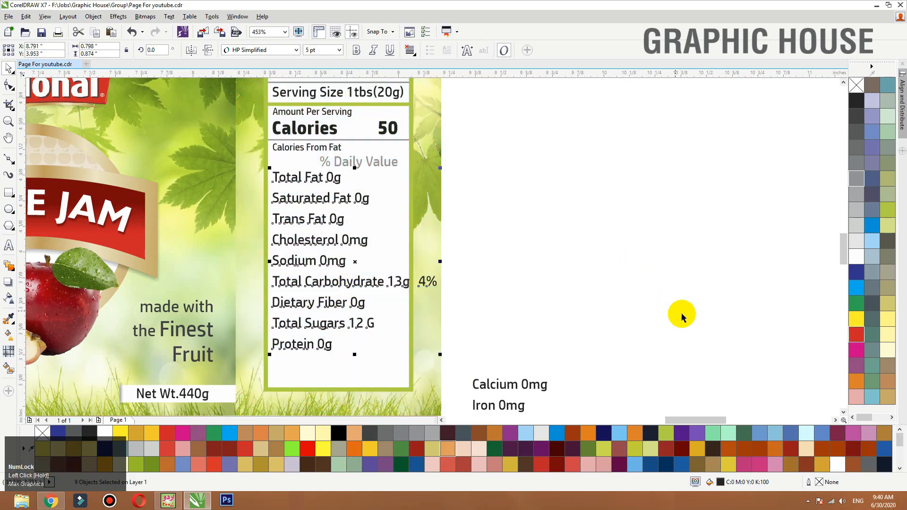
# - Set the font size of the nine nutrient lines to 4.5 pt
pyautogui.click(319, 50)
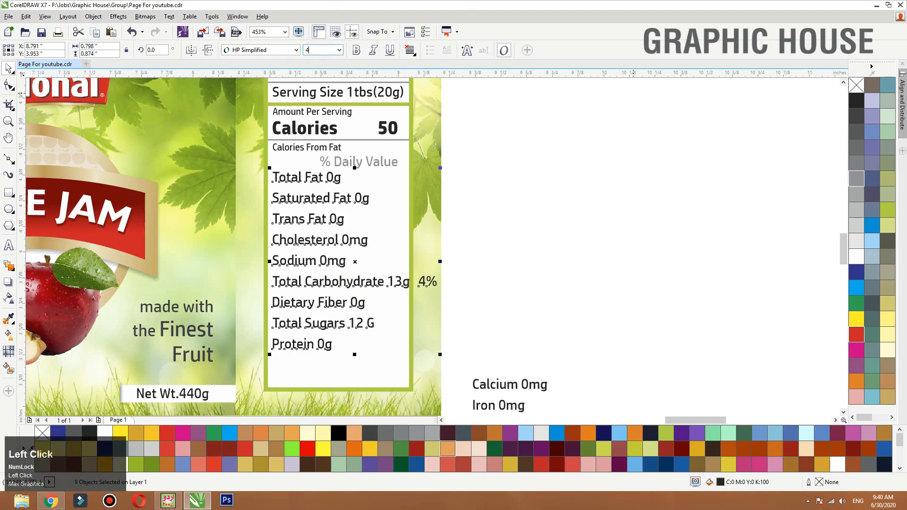
pyautogui.press('Return')
pyautogui.click(517, 174)
# - Tighten the spacing of the nutrient lines by nudging them upward in growing groups, from Protein up to Saturated Fat
pyautogui.press('F2')
pyautogui.moveTo(557, 136); pyautogui.dragTo(188, 431)
pyautogui.moveTo(536, 332); pyautogui.dragTo(275, 306)
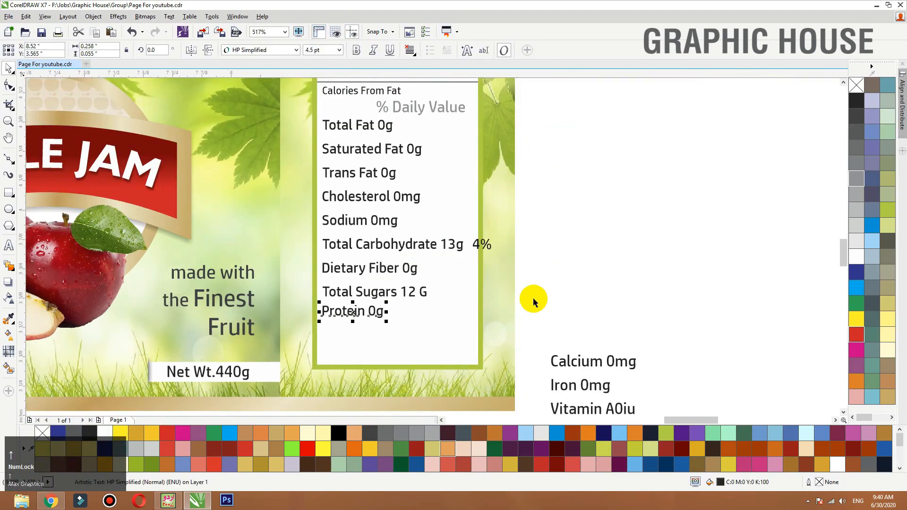
pyautogui.press('Up')
pyautogui.press('Up')
pyautogui.press('Up')
pyautogui.moveTo(557, 269); pyautogui.dragTo(315, 343)
pyautogui.press('Up')
pyautogui.press('Up')
pyautogui.moveTo(560, 328); pyautogui.dragTo(253, 241)
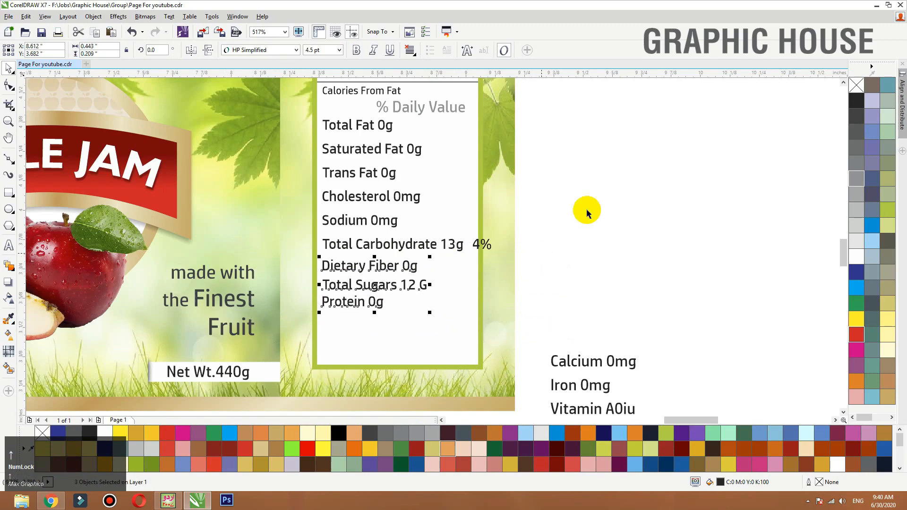
pyautogui.press('Up')
pyautogui.press('Up')
pyautogui.moveTo(579, 219); pyautogui.dragTo(314, 317)
pyautogui.press('Up')
pyautogui.press('Up')
pyautogui.moveTo(554, 322); pyautogui.dragTo(248, 215)
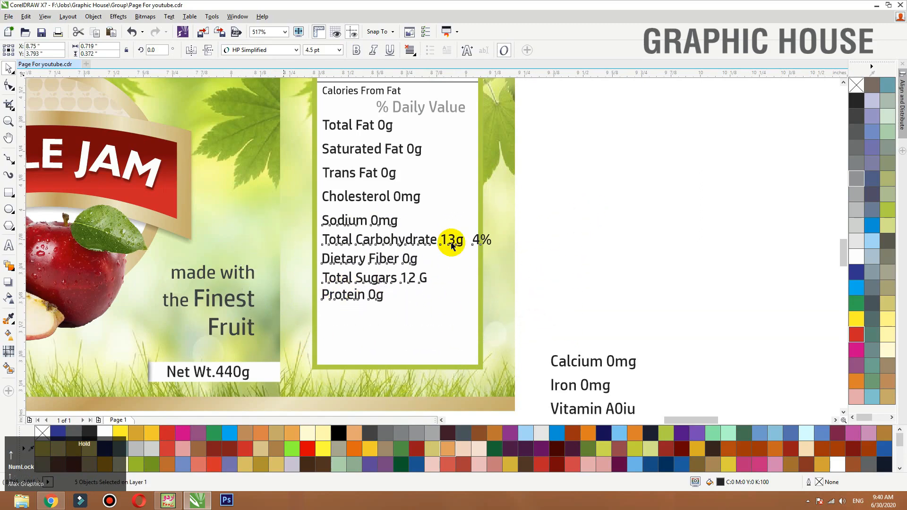
pyautogui.press('Up')
pyautogui.press('Up')
pyautogui.moveTo(548, 307); pyautogui.dragTo(317, 165)
pyautogui.press('Up')
pyautogui.press('Up')
pyautogui.press('Up')
pyautogui.press('Up')
pyautogui.moveTo(548, 324); pyautogui.dragTo(330, 130)
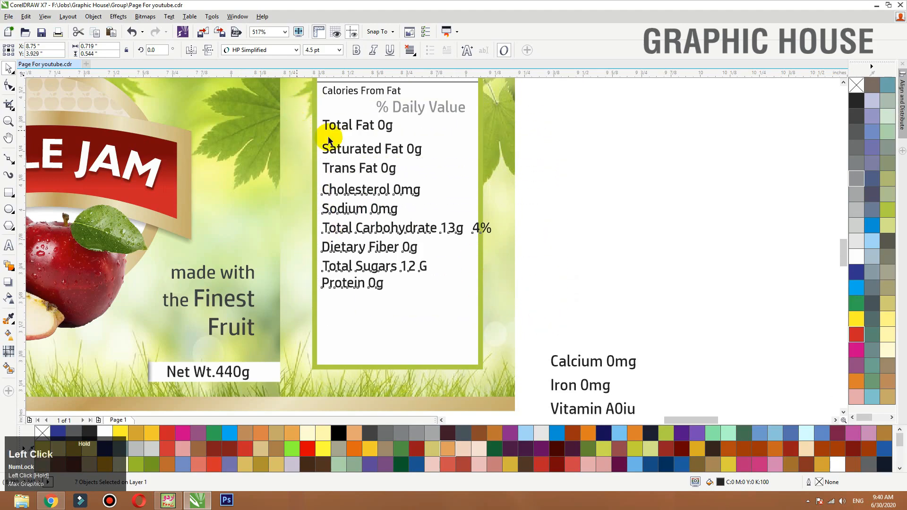
pyautogui.press('Up')
pyautogui.press('Up')
# - Distribute the nine nutrient lines from Total Fat to Protein with equal vertical spacing
pyautogui.moveTo(549, 339); pyautogui.dragTo(306, 95)
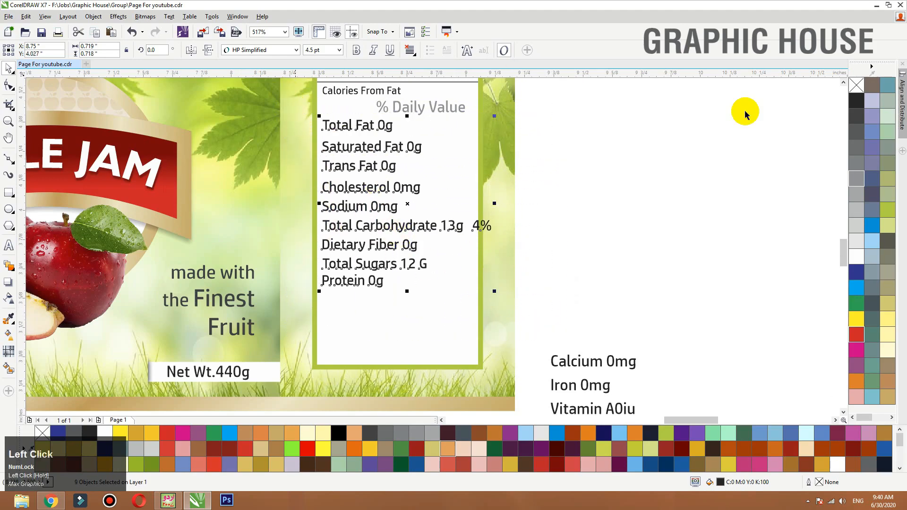
pyautogui.click(903, 96)
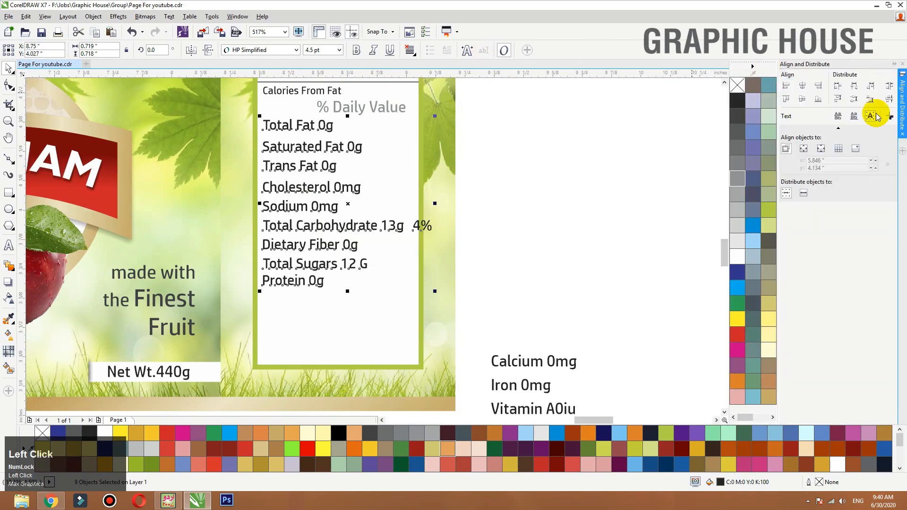
pyautogui.click(104, 16)
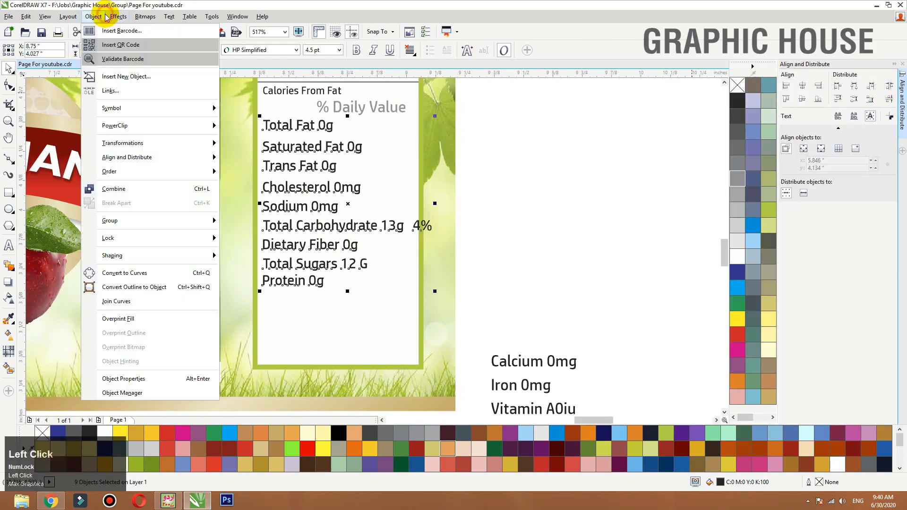
pyautogui.moveTo(178, 158)
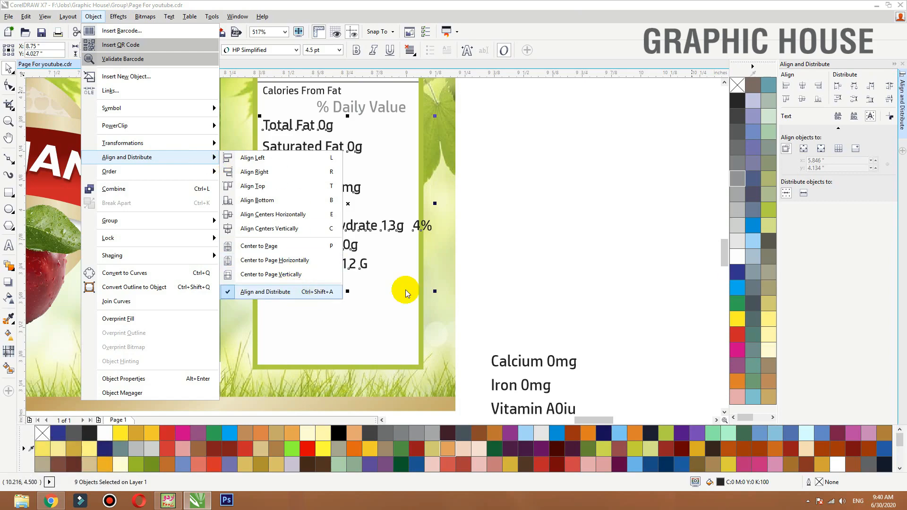
pyautogui.click(890, 99)
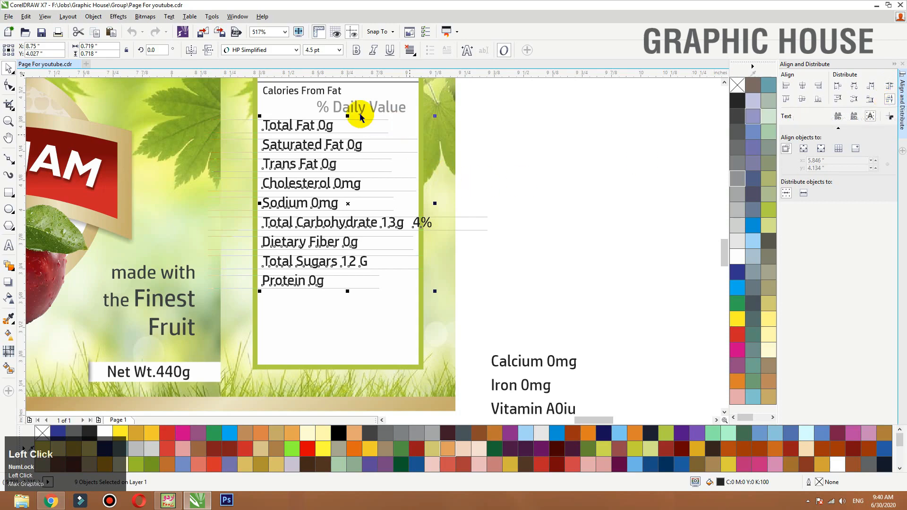
pyautogui.click(554, 184)
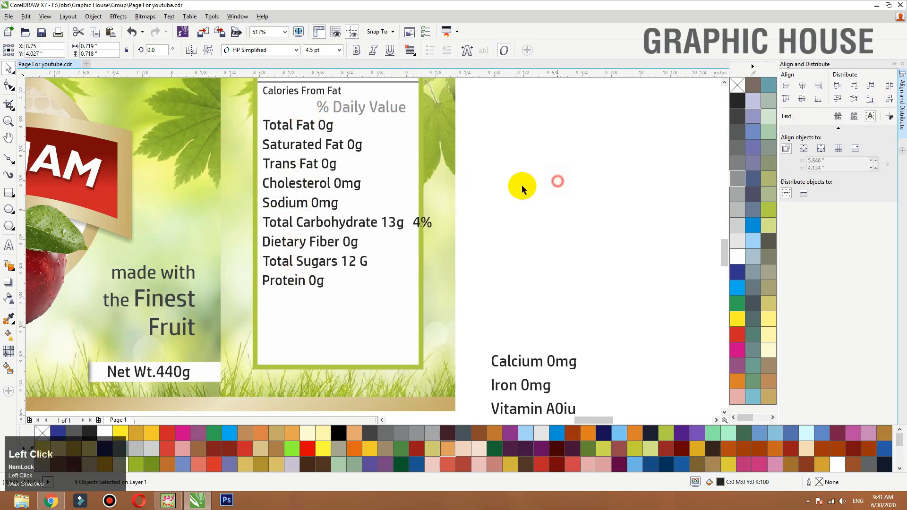
pyautogui.press('F3')
pyautogui.click(902, 76)
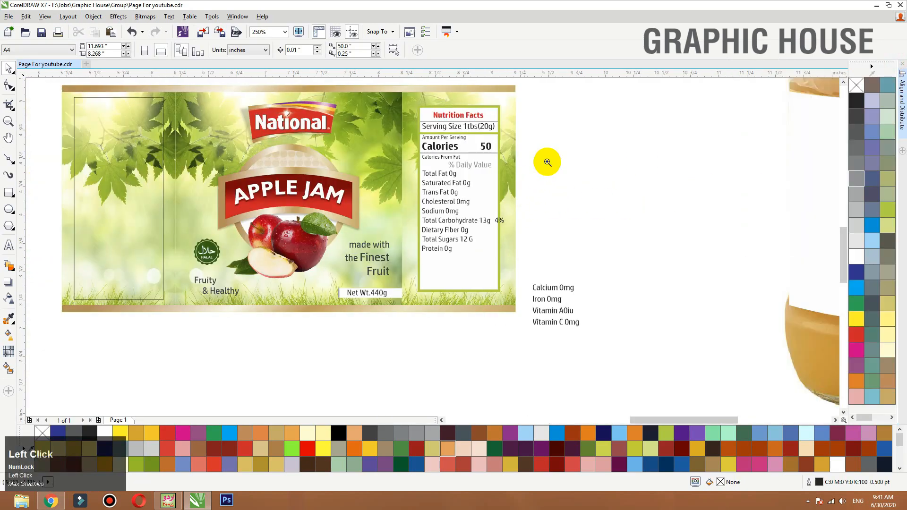
# - Copy the grey divider below the Calories line to just beneath the Total Fat line
pyautogui.moveTo(546, 162); pyautogui.dragTo(378, 283)
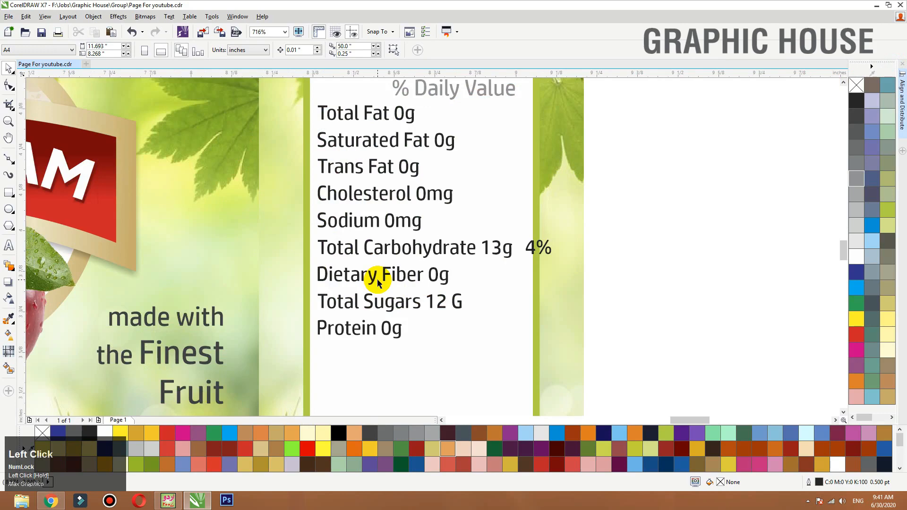
pyautogui.press('F3')
pyautogui.press('F2')
pyautogui.moveTo(609, 332); pyautogui.dragTo(353, 200)
pyautogui.rightClick(353, 200)
# - Copy the Total Fat divider beneath Saturated Fat and repeat the duplication at the same interval down to the Protein line
pyautogui.press('F2')
pyautogui.moveTo(538, 186); pyautogui.dragTo(255, 291)
pyautogui.moveTo(303, 148); pyautogui.dragTo(312, 195)
pyautogui.rightClick(313, 195)
pyautogui.scroll(-2, 320, 129)
pyautogui.hotkey('ctrl', 'r')
pyautogui.hotkey('ctrl', 'r')
pyautogui.hotkey('ctrl', 'r')
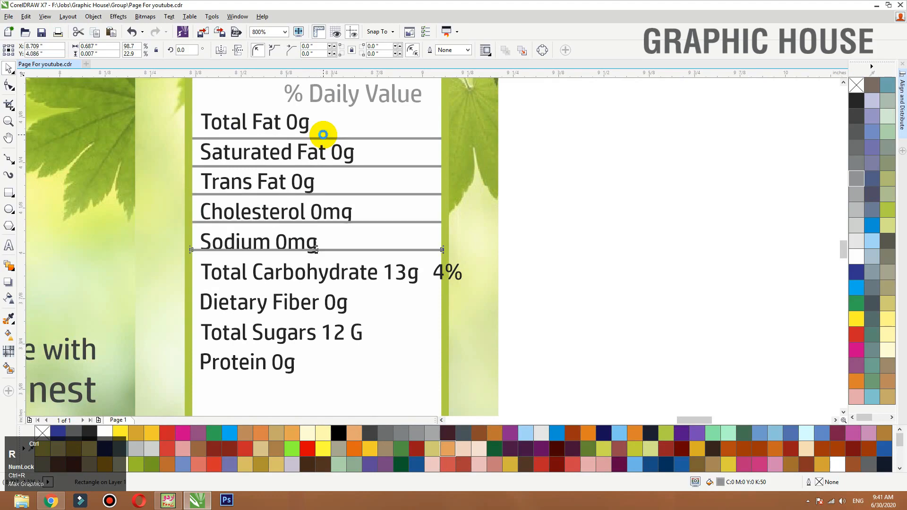
pyautogui.hotkey('ctrl', 'r')
pyautogui.hotkey('ctrl', 'r')
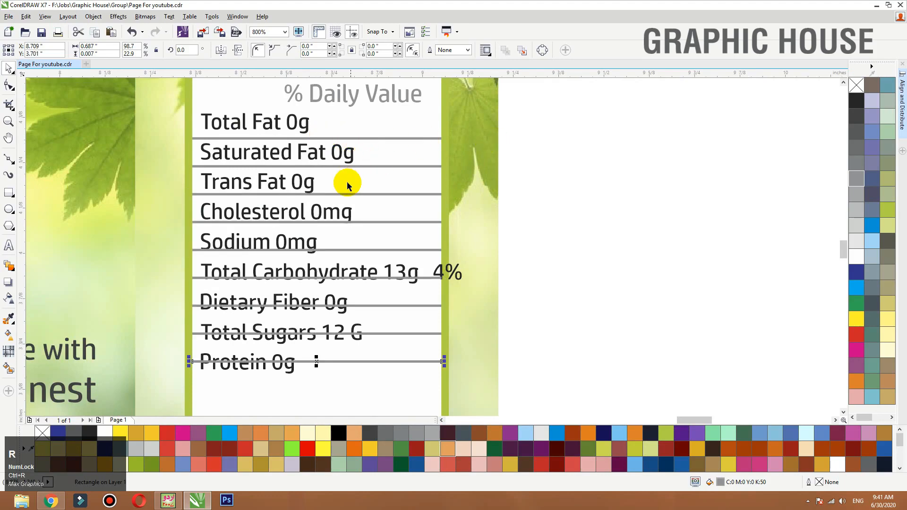
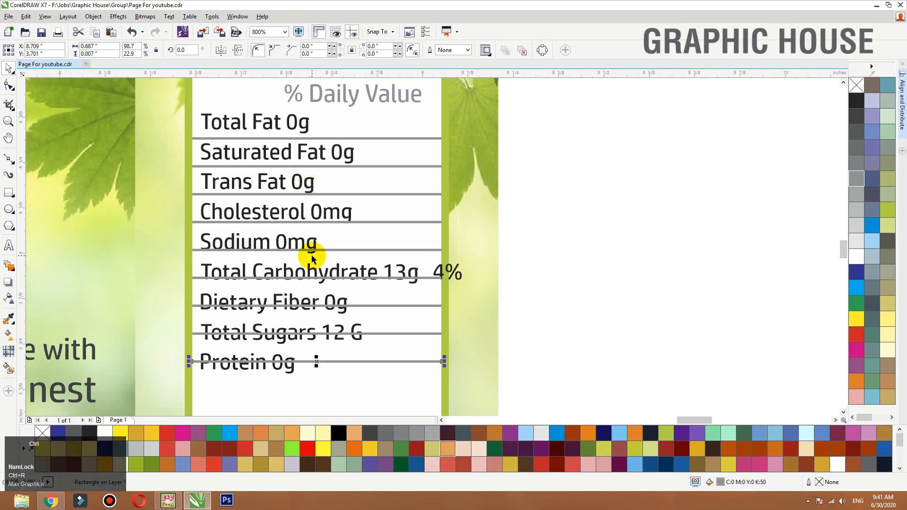
# - Undo the repeated divider copies back to the one beneath the Trans Fat line
pyautogui.hotkey('ctrl', 'z')
pyautogui.hotkey('ctrl', 'z')
pyautogui.hotkey('ctrl', 'z')
pyautogui.hotkey('ctrl', 'z')
pyautogui.hotkey('ctrl', 'z')
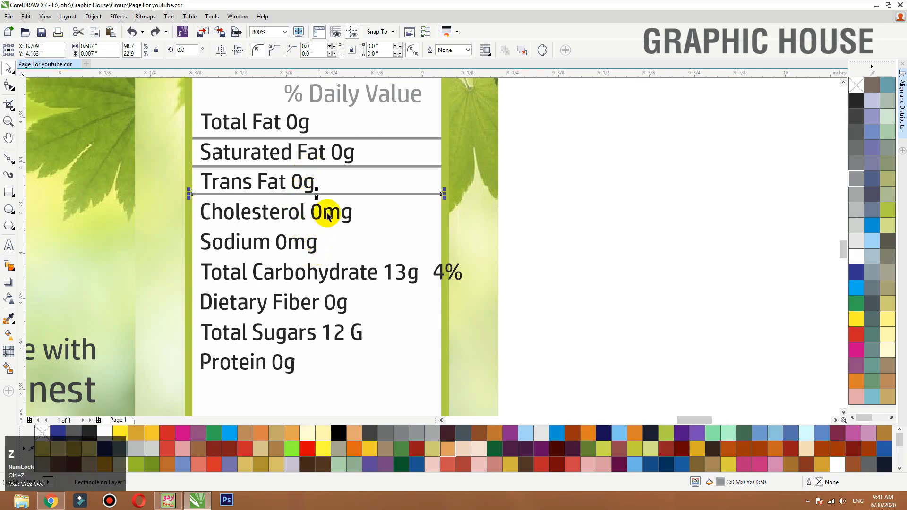
# - Copy the grey divider individually beneath the Cholesterol, Sodium and Total Carbohydrate lines
pyautogui.press('F2')
pyautogui.moveTo(483, 182); pyautogui.dragTo(183, 230)
pyautogui.moveTo(378, 218); pyautogui.dragTo(378, 221)
pyautogui.moveTo(378, 221); pyautogui.dragTo(383, 364)
pyautogui.rightClick(379, 308)
pyautogui.scroll(-1, 379, 308)
pyautogui.rightClick(377, 347)
pyautogui.scroll(-1, 378, 345)
pyautogui.rightClick(384, 364)
pyautogui.scroll(-1, 427, 288)
# - Copy the grey divider beneath the Dietary Fiber, Total Sugars and Protein lines
pyautogui.press('F2')
pyautogui.moveTo(472, 300); pyautogui.dragTo(317, 364)
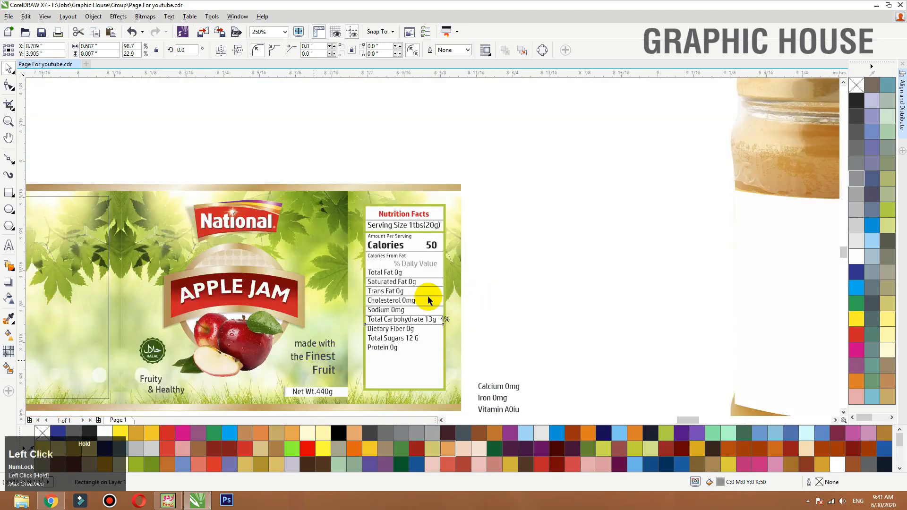
pyautogui.moveTo(438, 217); pyautogui.dragTo(435, 263)
pyautogui.rightClick(435, 263)
pyautogui.moveTo(435, 264); pyautogui.dragTo(440, 371)
pyautogui.rightClick(439, 318)
pyautogui.rightClick(440, 372)
pyautogui.press('F3')
pyautogui.press('F3')
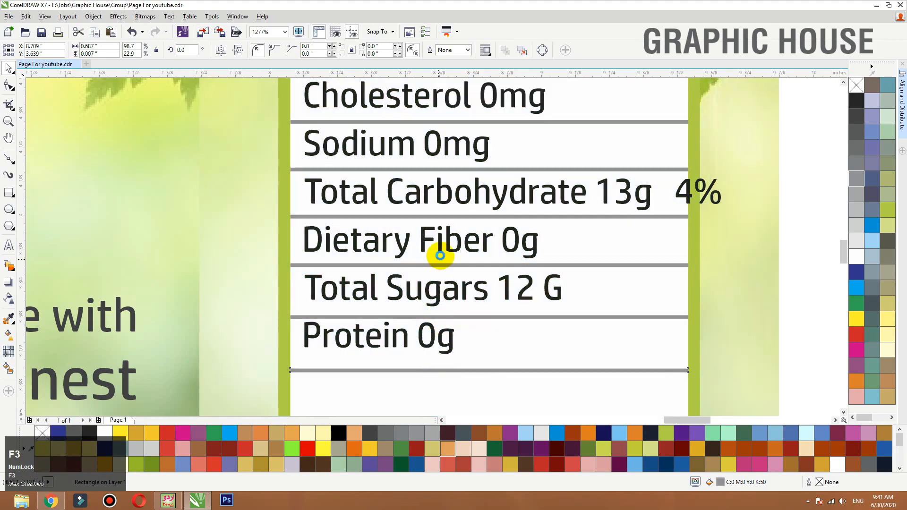
# - Distribute all nutrient lines and dividers from Total Fat to Protein with equal vertical spacing
pyautogui.moveTo(514, 298); pyautogui.dragTo(397, 178)
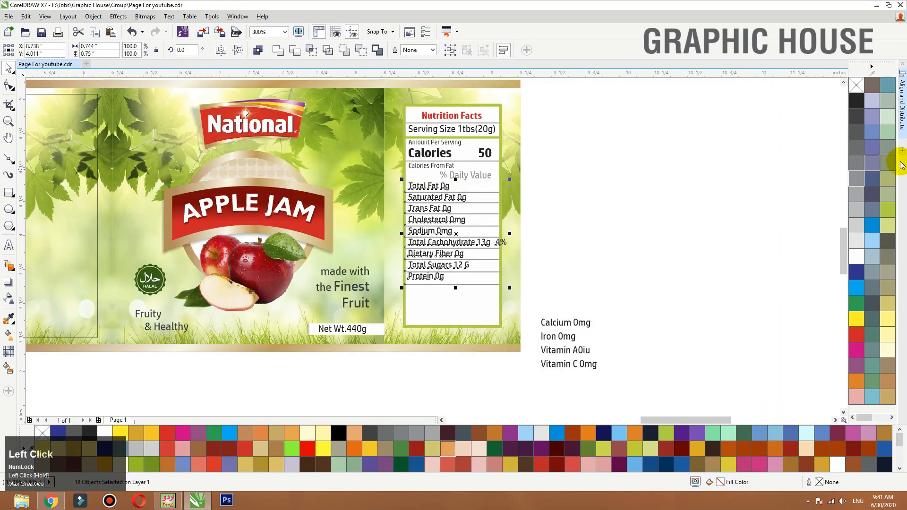
pyautogui.click(901, 131)
pyautogui.click(889, 85)
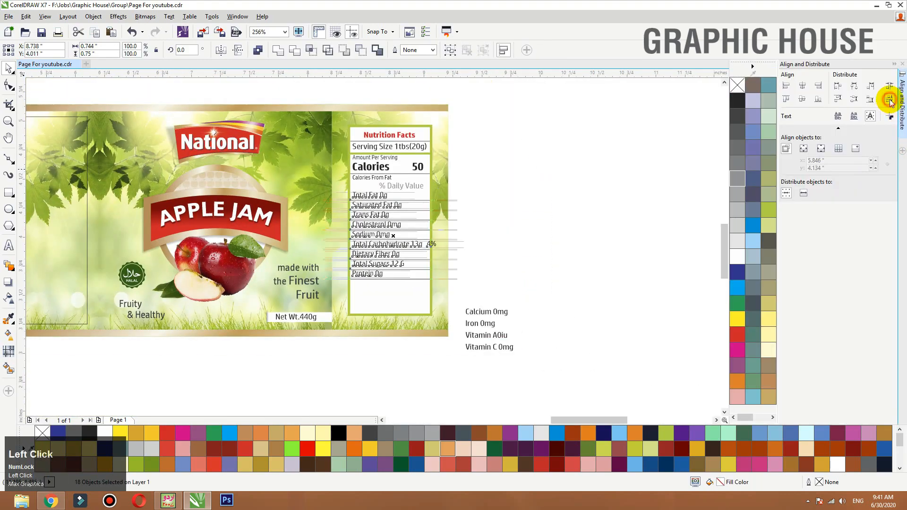
pyautogui.click(894, 63)
pyautogui.press('F2')
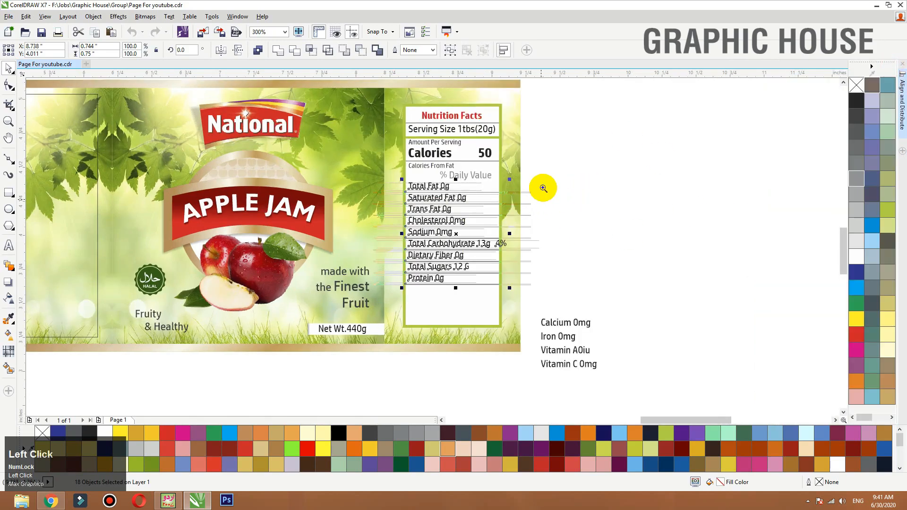
pyautogui.moveTo(580, 168); pyautogui.dragTo(350, 302)
pyautogui.click(742, 239)
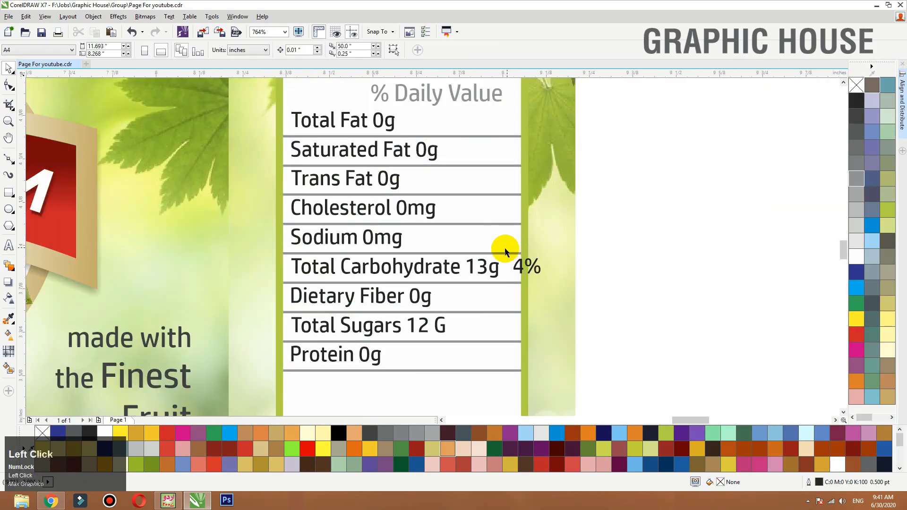
# - Break the Total Carbohydrate line into separate words and add a 0% value in 60% black to the Total Fat row
pyautogui.click(420, 270)
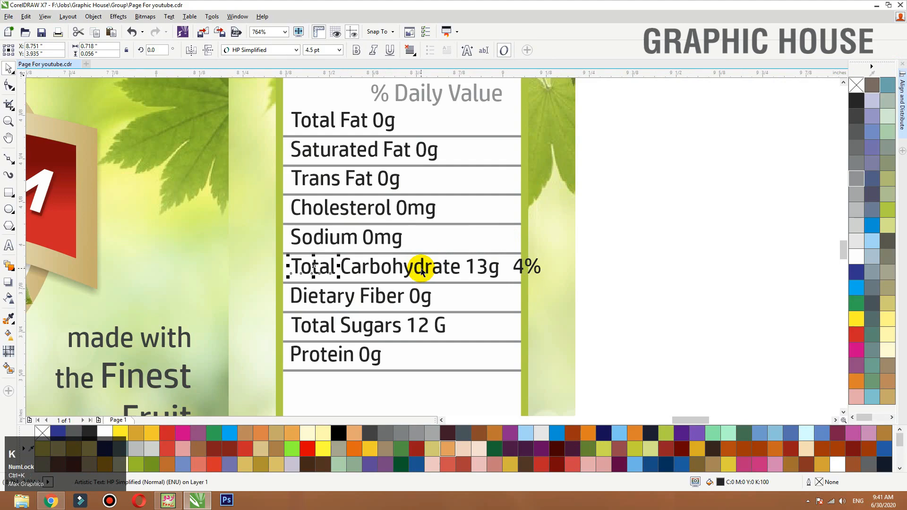
pyautogui.moveTo(518, 268); pyautogui.dragTo(493, 125)
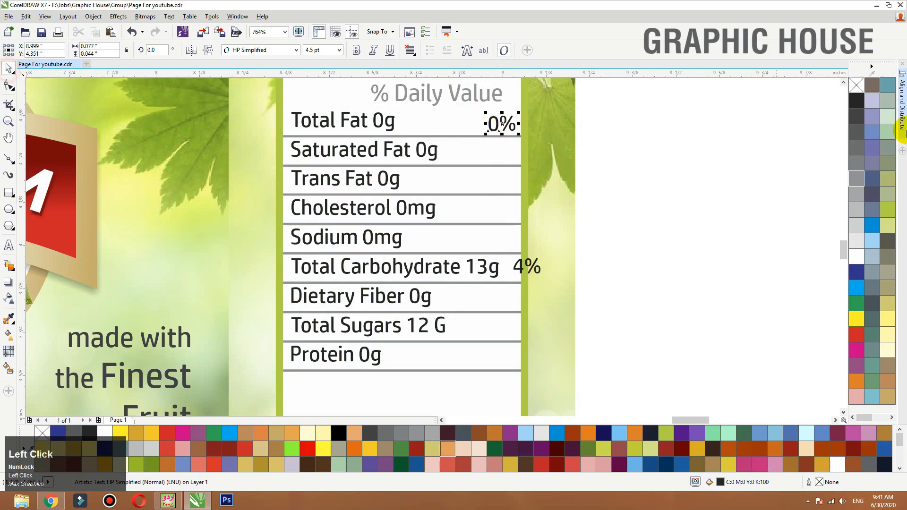
pyautogui.click(857, 171)
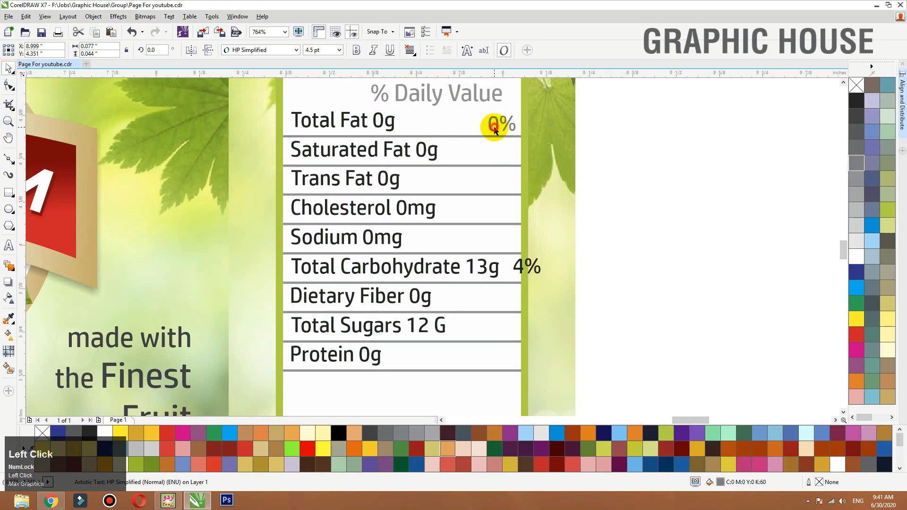
# - Copy the grey 0% value to every row down to Protein, skipping Total Carbohydrate
pyautogui.moveTo(495, 130); pyautogui.dragTo(494, 356)
pyautogui.rightClick(502, 151)
pyautogui.rightClick(499, 214)
pyautogui.rightClick(497, 245)
pyautogui.rightClick(497, 330)
pyautogui.rightClick(494, 356)
pyautogui.click(675, 296)
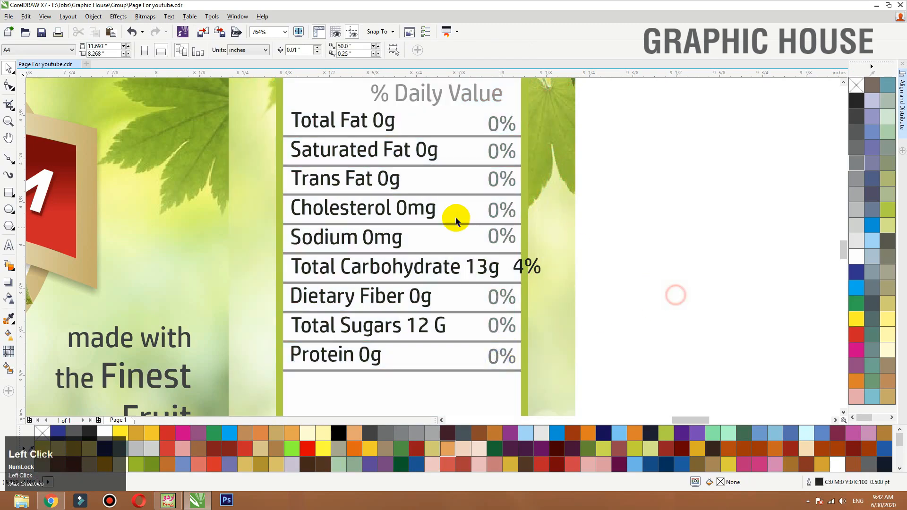
# - Narrow the words Total Carbohydrate, then shrink 13g and place it right beside them
pyautogui.press('F3')
pyautogui.press('F2')
pyautogui.moveTo(618, 199); pyautogui.dragTo(335, 320)
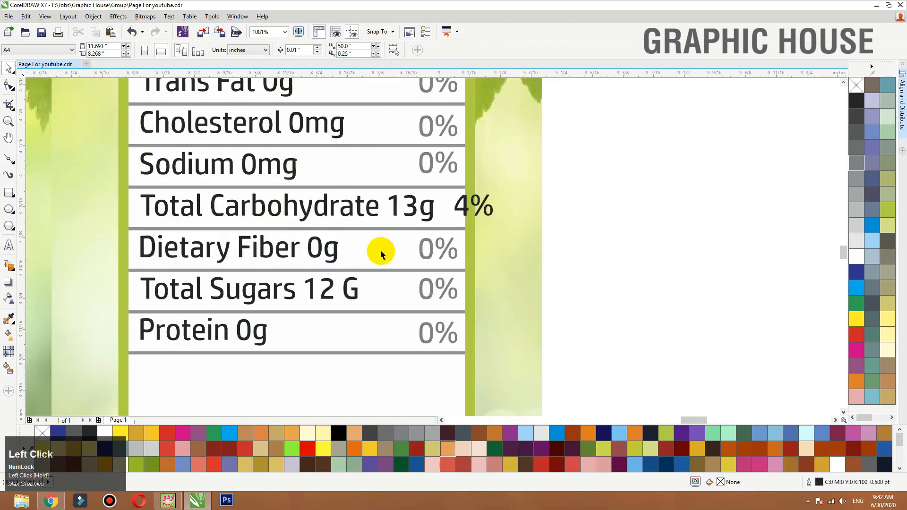
pyautogui.click(373, 213)
pyautogui.keyDown('shift'); pyautogui.click(198, 211); pyautogui.keyUp('shift')
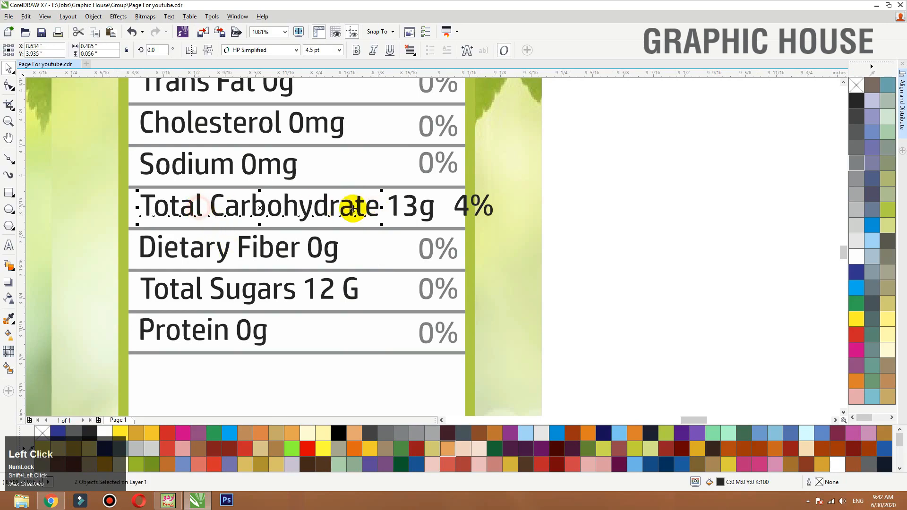
pyautogui.moveTo(383, 207); pyautogui.dragTo(358, 209)
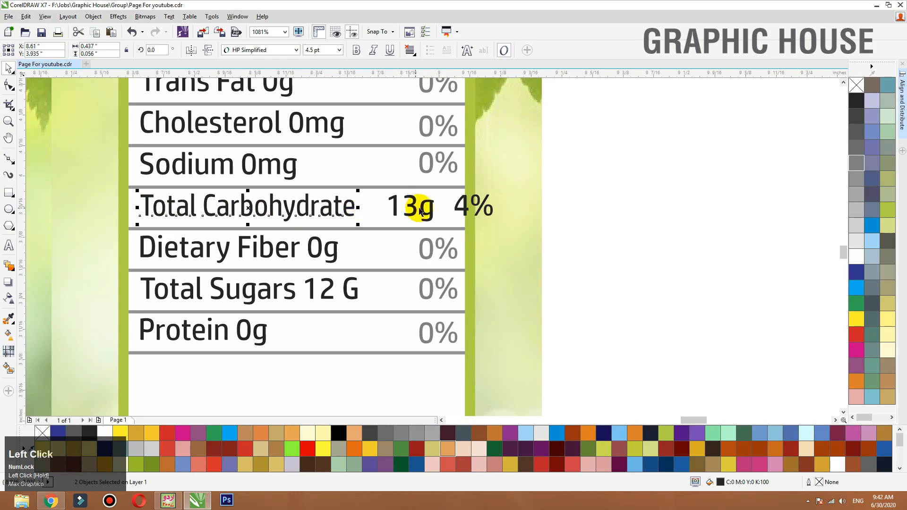
pyautogui.moveTo(414, 210)
pyautogui.mouseDown()
pyautogui.moveTo(381, 209)
pyautogui.moveTo(395, 192)
pyautogui.moveTo(423, 198)
pyautogui.mouseUp()
# - Copy a grey 0% into the Total Carbohydrate row, change it to 4%, and delete the overflowing black 4%
pyautogui.moveTo(448, 168); pyautogui.dragTo(439, 210)
pyautogui.rightClick(439, 210)
pyautogui.click(425, 209)
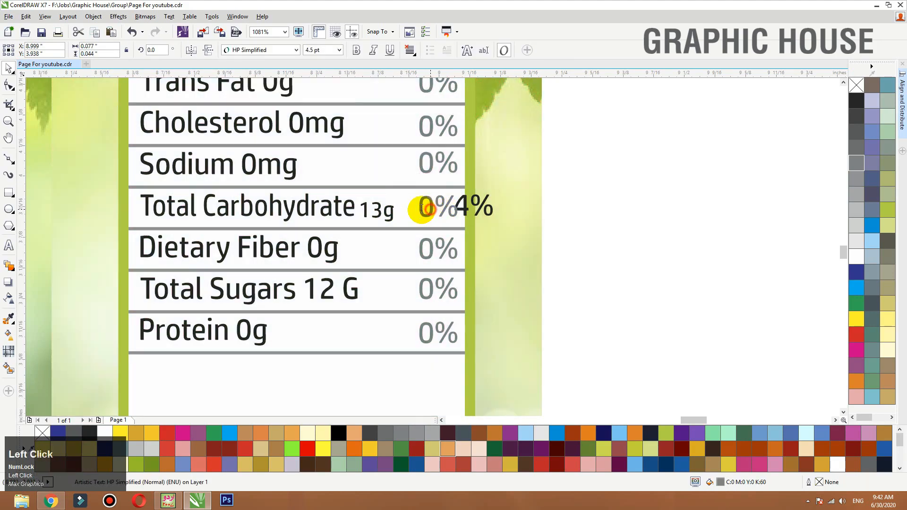
pyautogui.click(4, 120)
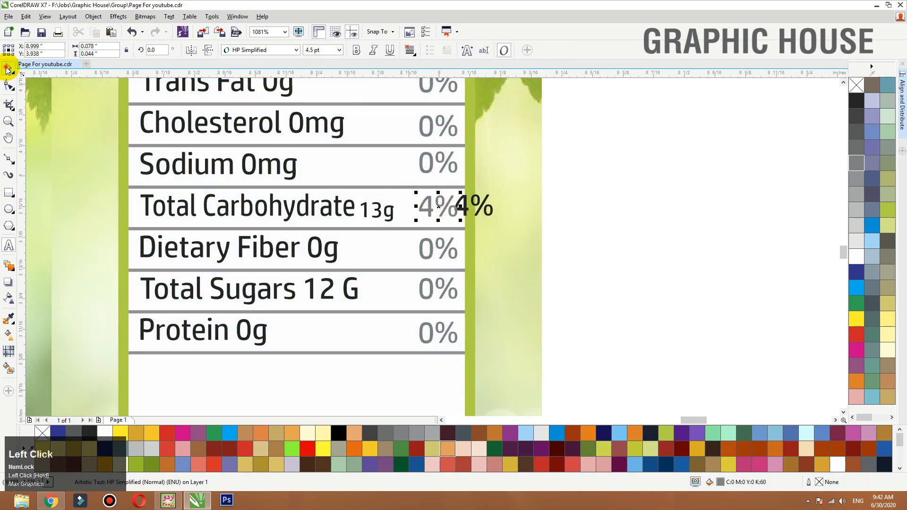
pyautogui.click(491, 203)
pyautogui.click(617, 195)
pyautogui.press('F3')
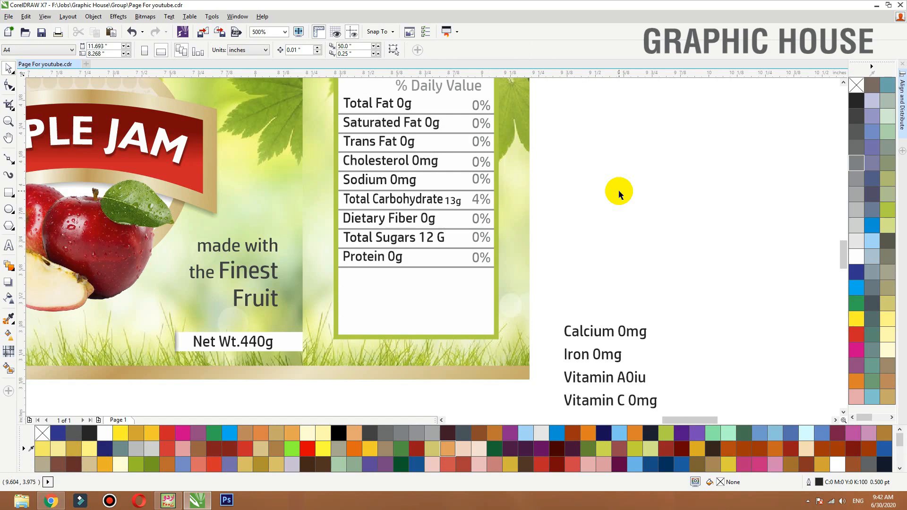
# - Move the Calcium, Iron, Vitamin A and Vitamin C lines into the table just below the Protein row
pyautogui.click(630, 330)
pyautogui.moveTo(771, 292); pyautogui.dragTo(498, 475)
pyautogui.moveTo(594, 330); pyautogui.dragTo(372, 276)
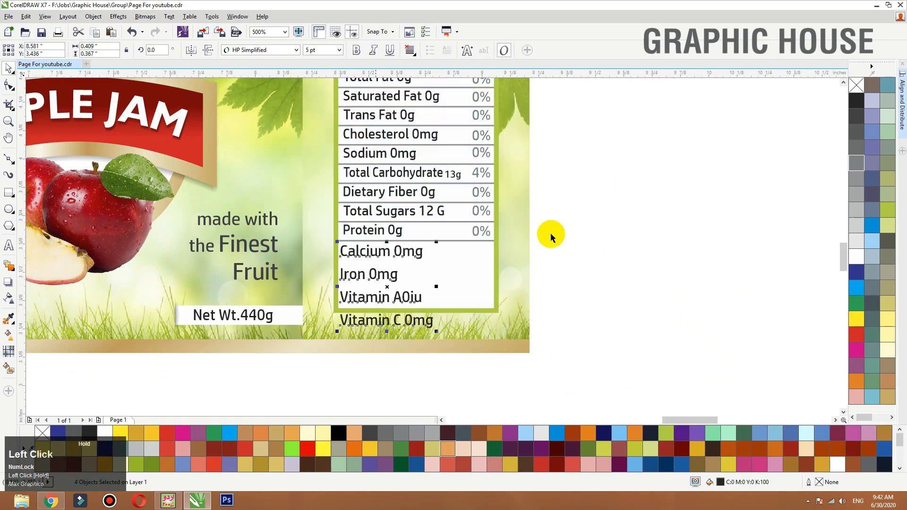
# - Recolour the divider below Protein in the frame's green (C:40 M:0 Y:100 K:0) and make it slightly thicker
pyautogui.press('F2')
pyautogui.moveTo(601, 229); pyautogui.dragTo(248, 345)
pyautogui.click(476, 150)
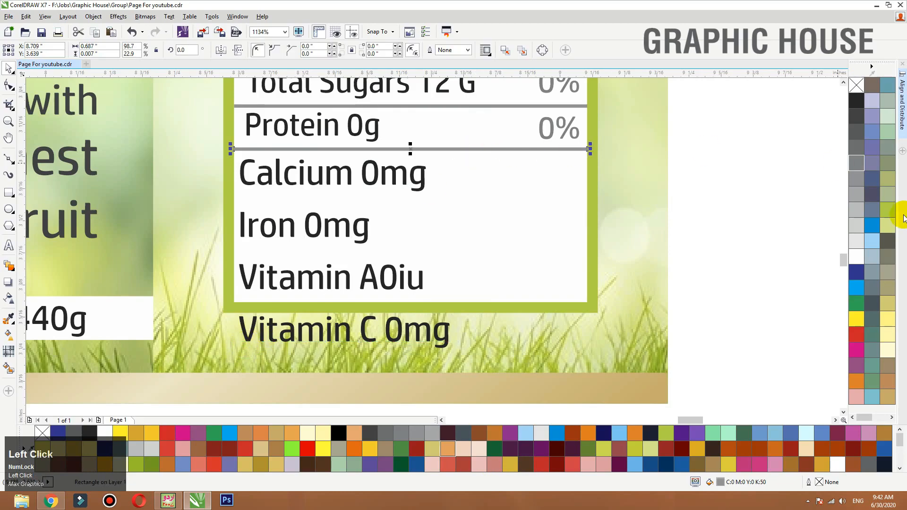
pyautogui.click(887, 210)
pyautogui.press('F2')
pyautogui.moveTo(573, 122); pyautogui.dragTo(244, 195)
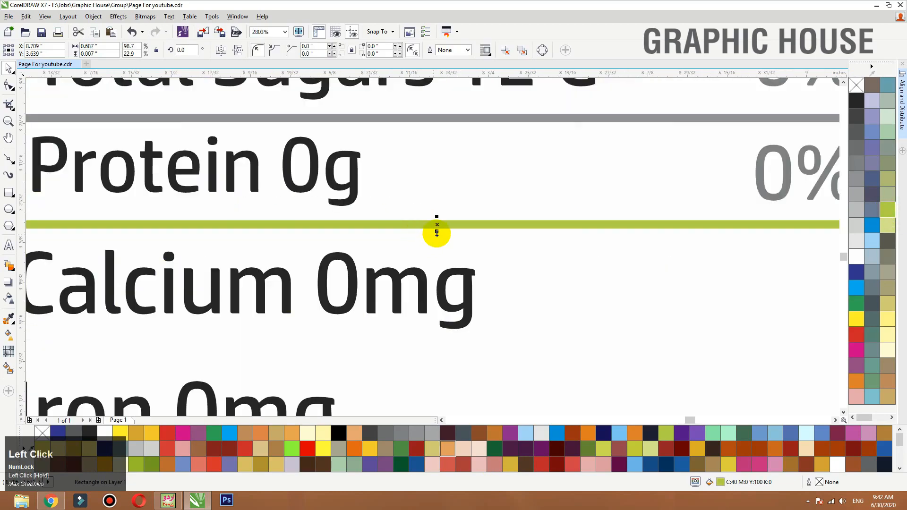
pyautogui.moveTo(436, 233); pyautogui.dragTo(436, 243)
pyautogui.scroll(-2, 426, 204)
# - Tighten the spacing of the Calcium, Iron, Vitamin A and Vitamin C lines by nudging them upward in growing groups
pyautogui.press('F2')
pyautogui.moveTo(663, 189); pyautogui.dragTo(203, 406)
pyautogui.click(373, 278)
pyautogui.press('Up')
pyautogui.moveTo(492, 358); pyautogui.dragTo(236, 181)
pyautogui.press('Up')
pyautogui.press('Up')
pyautogui.moveTo(517, 367); pyautogui.dragTo(247, 101)
pyautogui.press('Up')
pyautogui.press('Up')
pyautogui.press('Up')
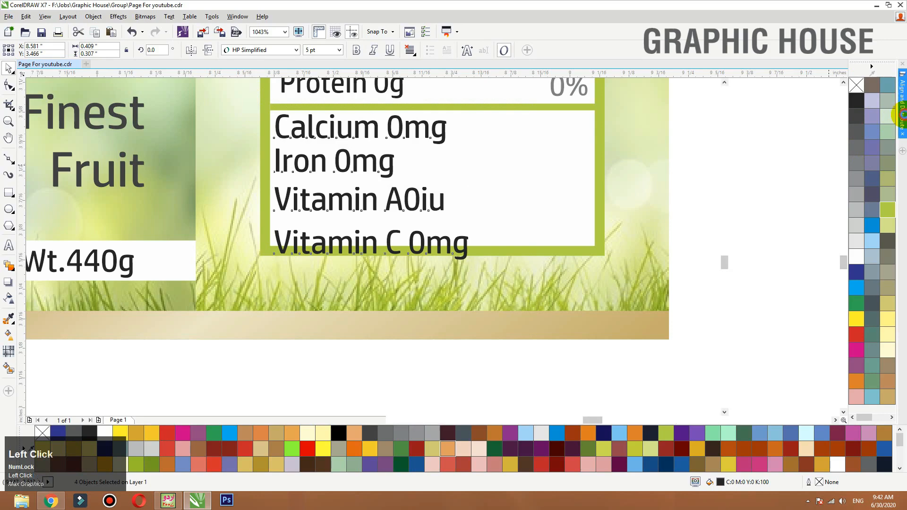
# - Distribute the four Calcium to Vitamin C lines evenly in height and set their font size to 4.5 pt
pyautogui.click(899, 115)
pyautogui.click(890, 102)
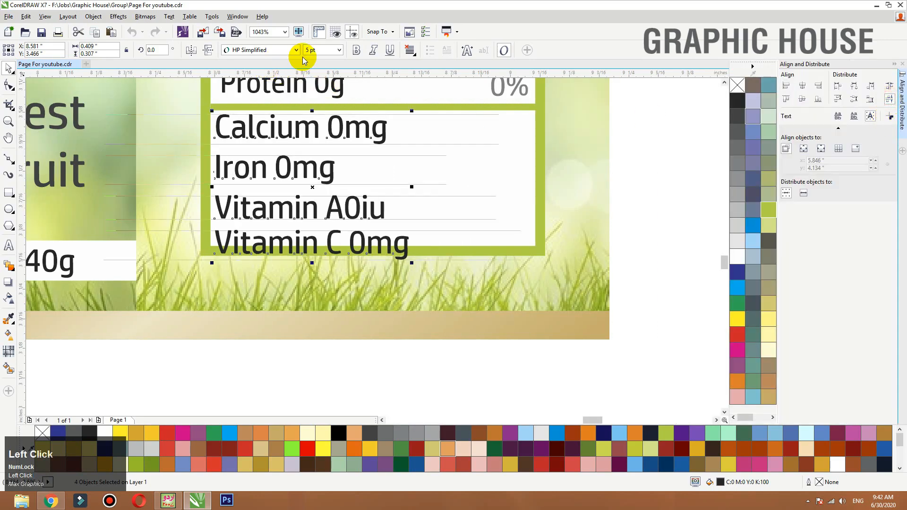
pyautogui.click(319, 50)
pyautogui.write('4.5')
pyautogui.press('Return')
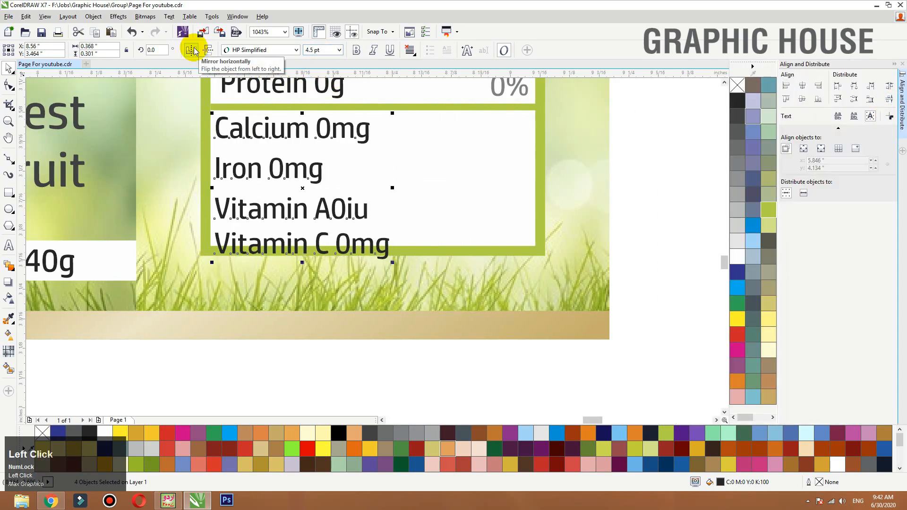
pyautogui.click(275, 90)
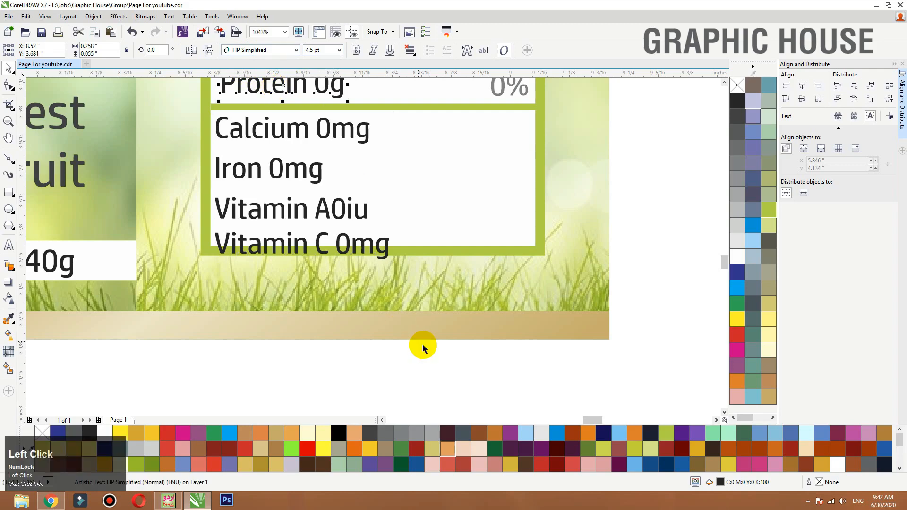
# - Nudge the Iron, Vitamin A and Vitamin C lines upward so that all fit inside the green frame
pyautogui.moveTo(425, 350); pyautogui.dragTo(181, 217)
pyautogui.moveTo(480, 399); pyautogui.dragTo(171, 180)
pyautogui.press('Up')
pyautogui.moveTo(429, 391); pyautogui.dragTo(166, 147)
pyautogui.press('Up')
pyautogui.press('Up')
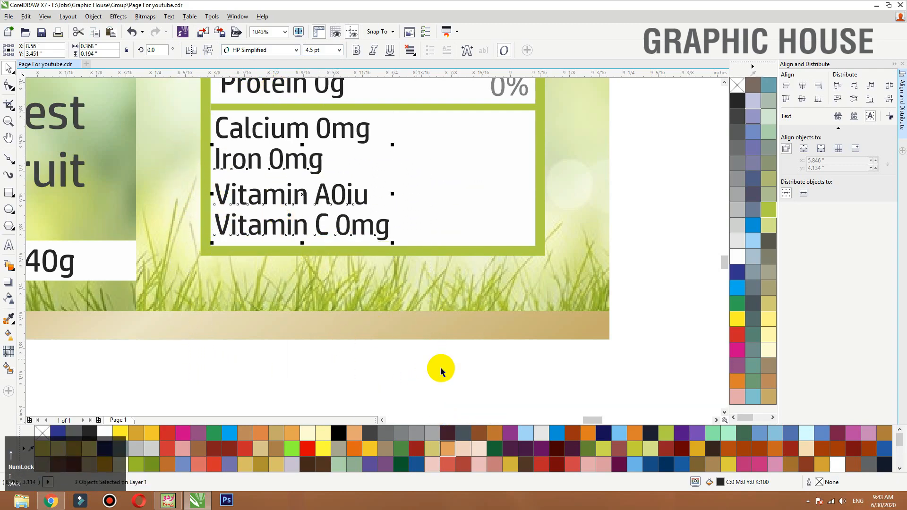
# - Distribute the Calcium to Vitamin C lines evenly, group them, and left-align the group with the Protein text
pyautogui.moveTo(441, 368); pyautogui.dragTo(209, 97)
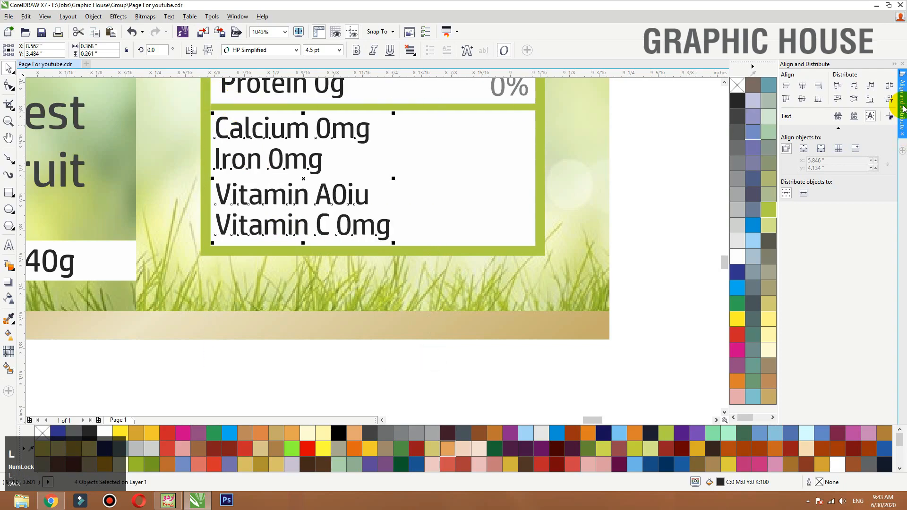
pyautogui.click(888, 98)
pyautogui.hotkey('ctrl', 'g')
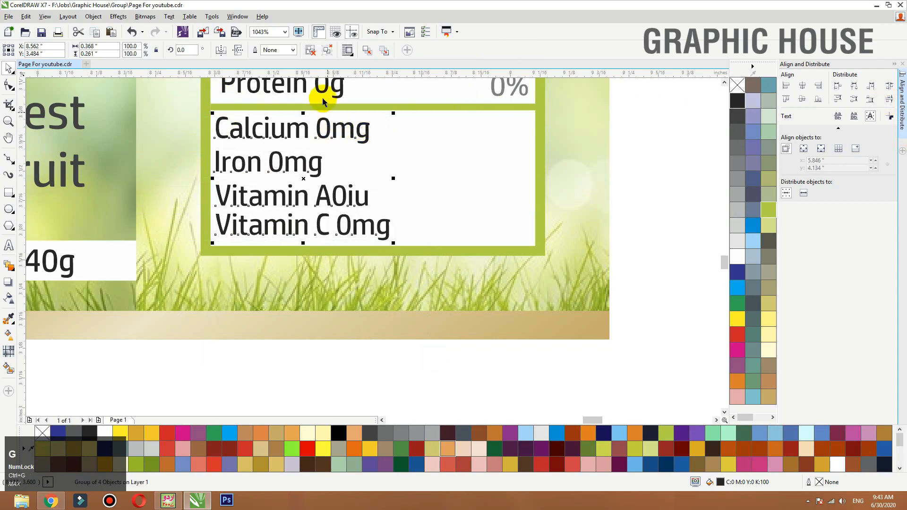
pyautogui.keyDown('shift'); pyautogui.click(319, 94); pyautogui.keyUp('shift')
pyautogui.press('l')
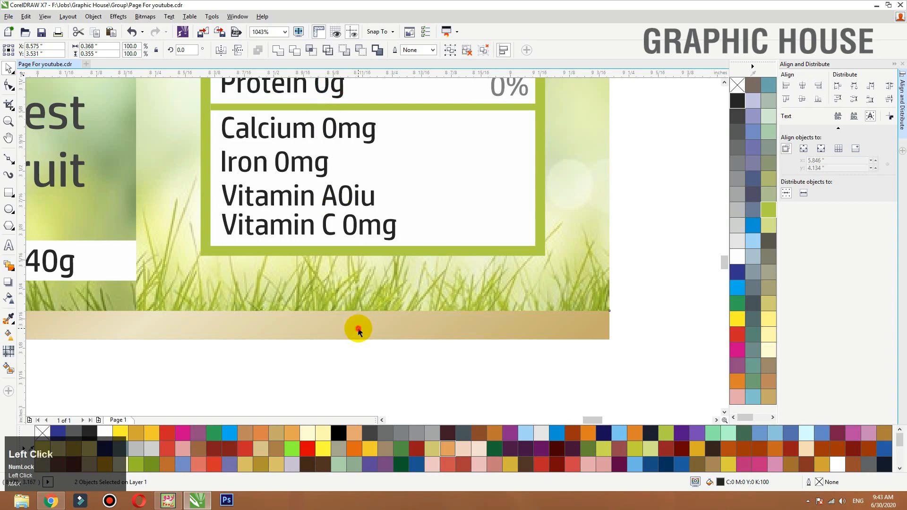
pyautogui.click(358, 331)
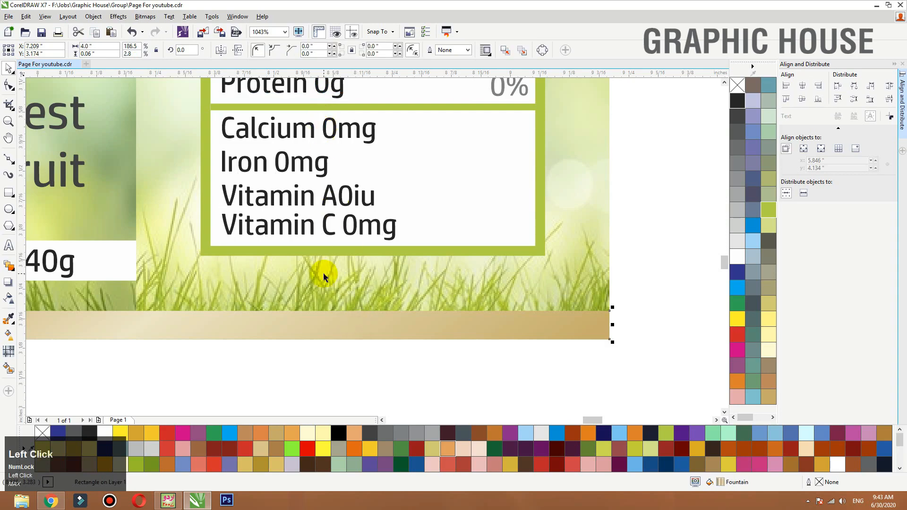
pyautogui.click(694, 195)
# - Copy the grey divider from above Protein to beneath the Calcium, Iron and Vitamin A lines
pyautogui.press('F3')
pyautogui.press('F2')
pyautogui.moveTo(607, 281); pyautogui.dragTo(263, 115)
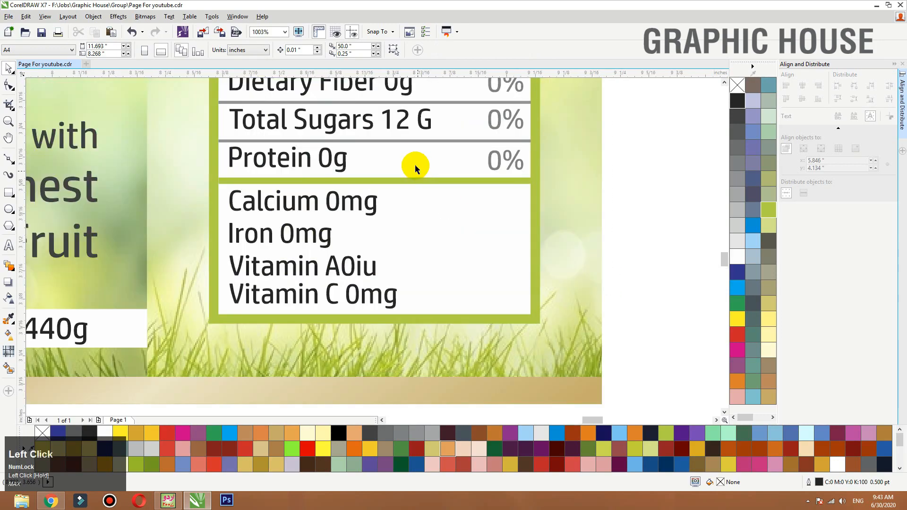
pyautogui.moveTo(414, 141); pyautogui.dragTo(418, 251)
pyautogui.rightClick(418, 218)
pyautogui.rightClick(418, 251)
pyautogui.moveTo(418, 252); pyautogui.dragTo(418, 280)
pyautogui.rightClick(418, 279)
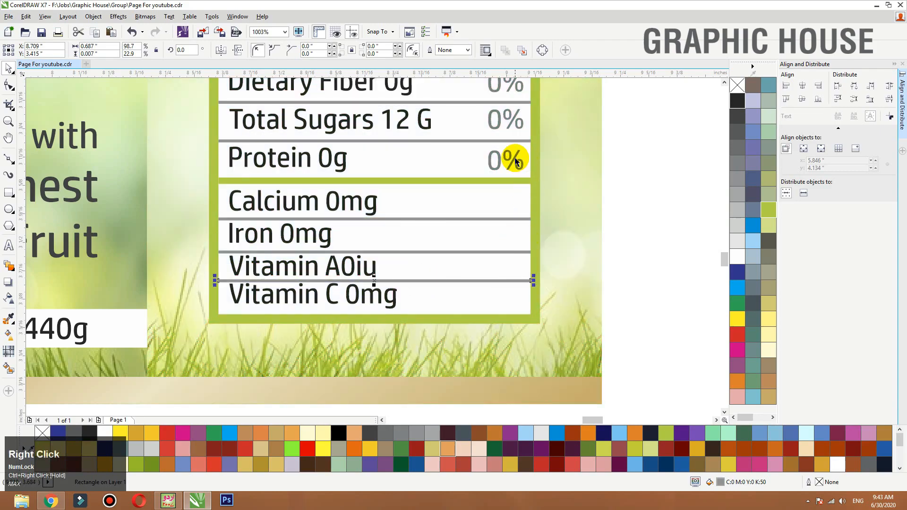
# - Copy the Protein row's grey 0% value to the Calcium, Iron and Vitamin A rows
pyautogui.moveTo(514, 161); pyautogui.dragTo(515, 263)
pyautogui.rightClick(512, 198)
pyautogui.rightClick(515, 262)
# - Try to left-align the divider above Vitamin C with the Calcium to Vitamin C text group
pyautogui.click(331, 279)
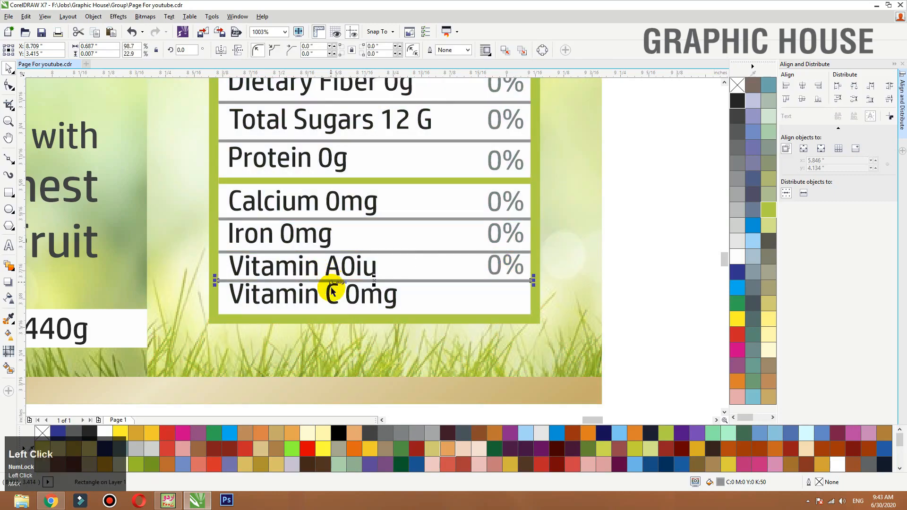
pyautogui.keyDown('shift'); pyautogui.click(331, 265); pyautogui.keyUp('shift')
pyautogui.press('l')
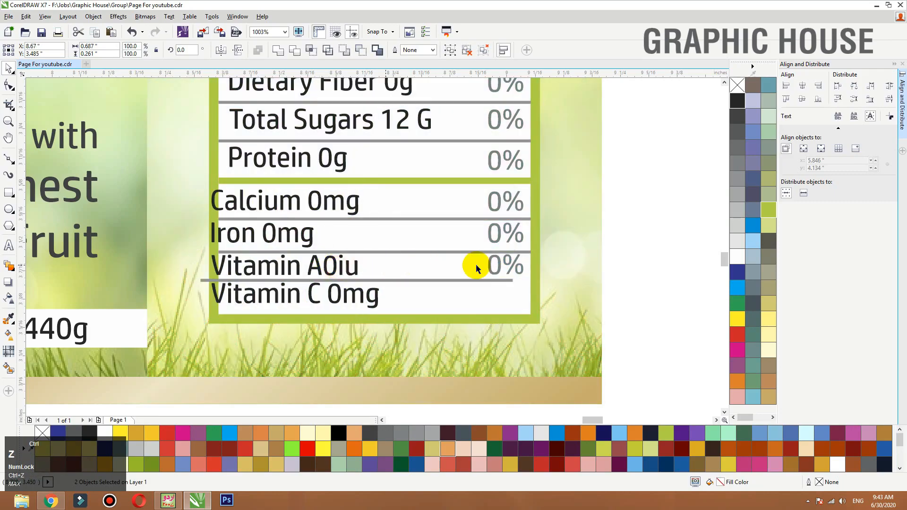
pyautogui.hotkey('ctrl', 'z')
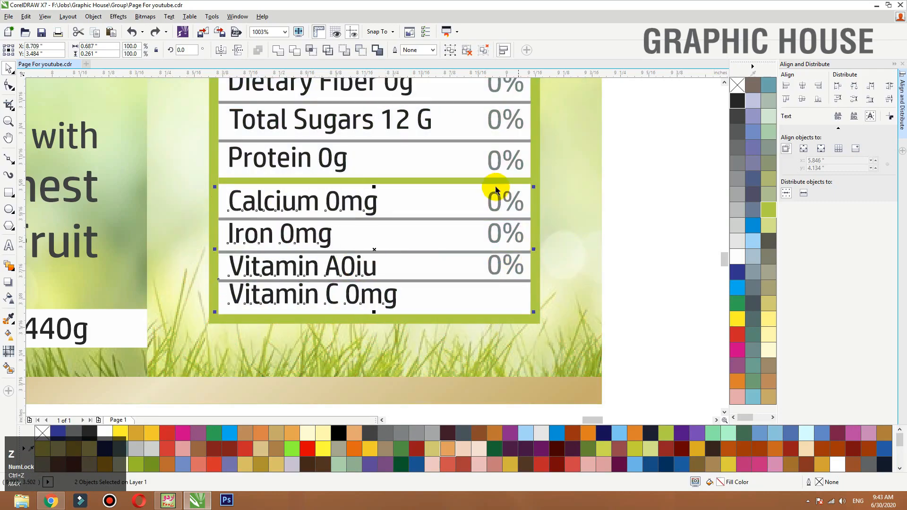
# - Delete the thin outlined rectangle from the label's left leafy panel
pyautogui.click(894, 70)
pyautogui.click(676, 236)
pyautogui.click(407, 303)
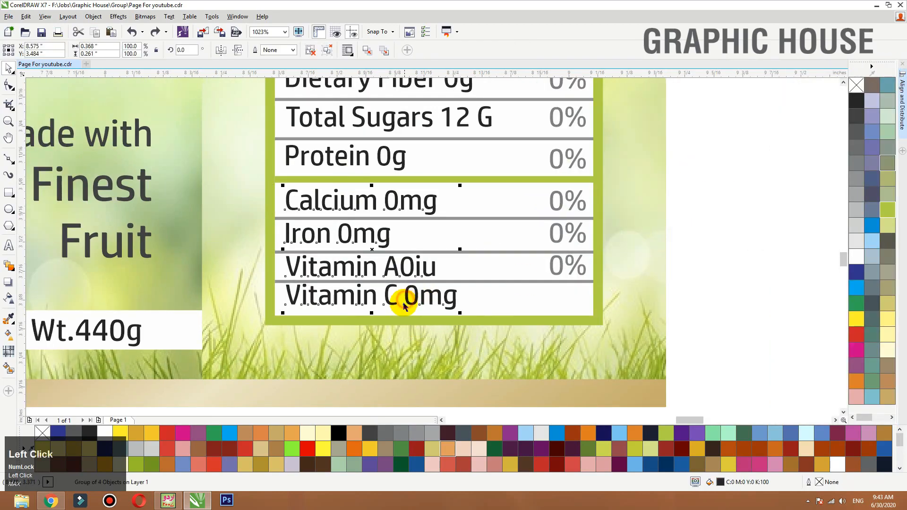
pyautogui.press('F3')
pyautogui.press('F3')
pyautogui.click(572, 291)
pyautogui.press('F3')
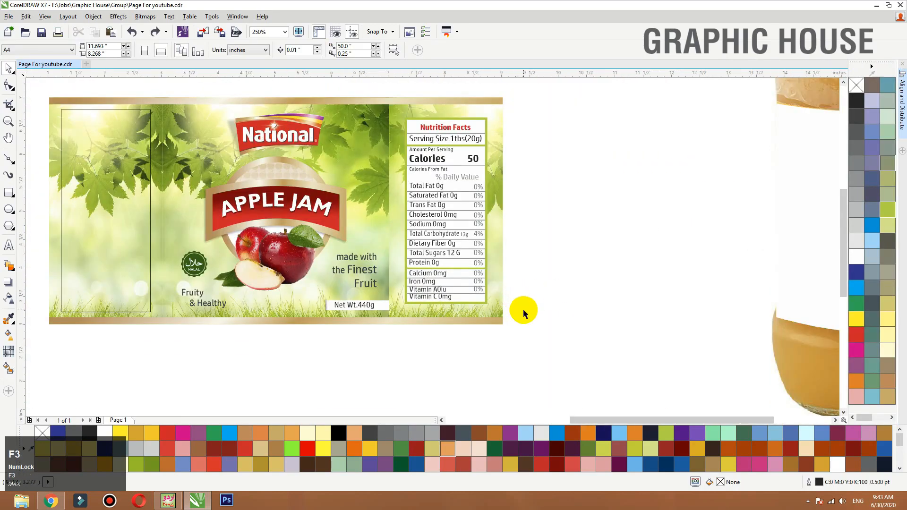
pyautogui.press('F2')
pyautogui.moveTo(540, 337); pyautogui.dragTo(225, 193)
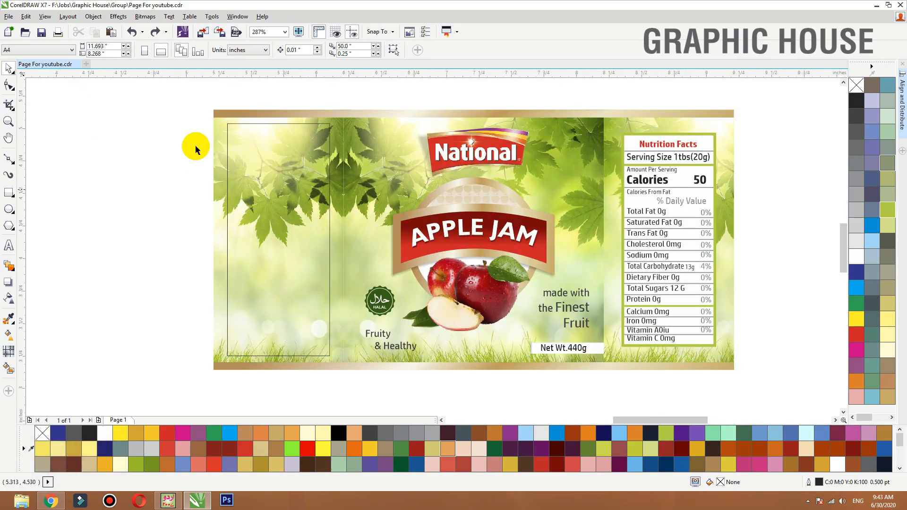
pyautogui.click(328, 194)
pyautogui.click(330, 194)
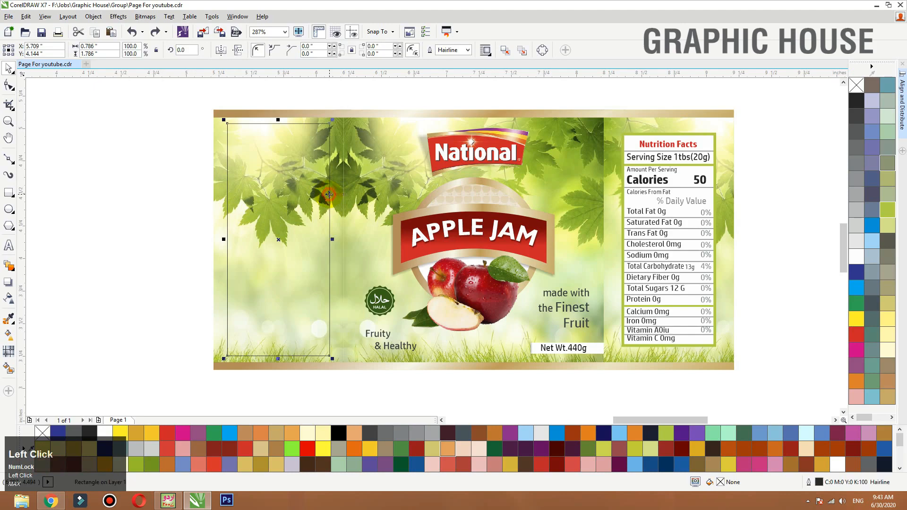
pyautogui.press('Delete')
# - Copy the green-bordered white box of the nutrition table onto the left leafy panel and center it there horizontally
pyautogui.moveTo(714, 162); pyautogui.dragTo(455, 162)
pyautogui.rightClick(456, 162)
pyautogui.keyDown('shift'); pyautogui.click(290, 168); pyautogui.keyUp('shift')
pyautogui.press('c')
pyautogui.click(160, 169)
# - Move the homemade spread and storage text blocks from outside the page to beside the label's left panel
pyautogui.press('F3')
pyautogui.press('F4')
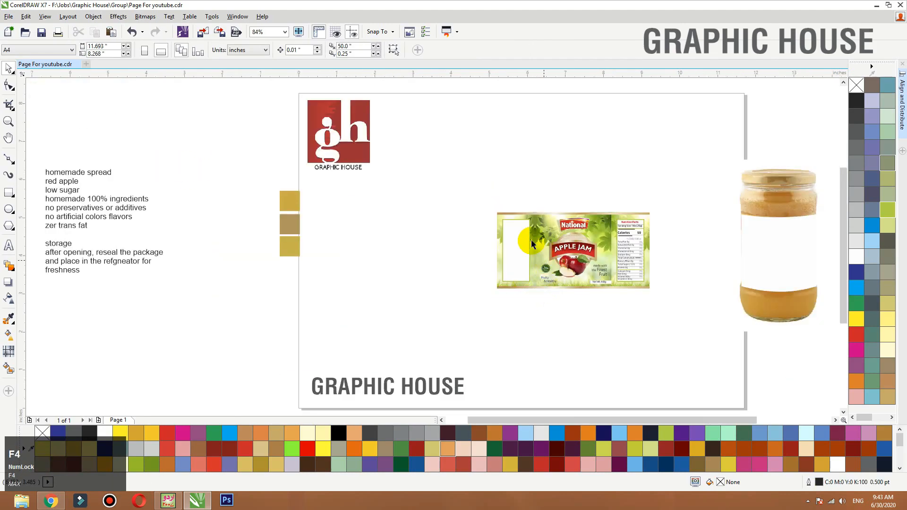
pyautogui.click(108, 211)
pyautogui.moveTo(182, 146); pyautogui.dragTo(10, 311)
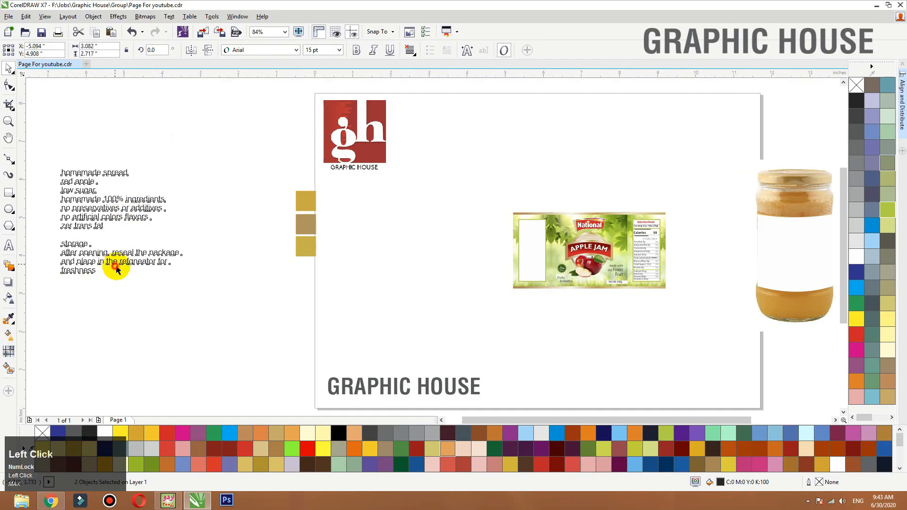
pyautogui.moveTo(116, 268); pyautogui.dragTo(486, 273)
pyautogui.hotkey('shift', 'F2')
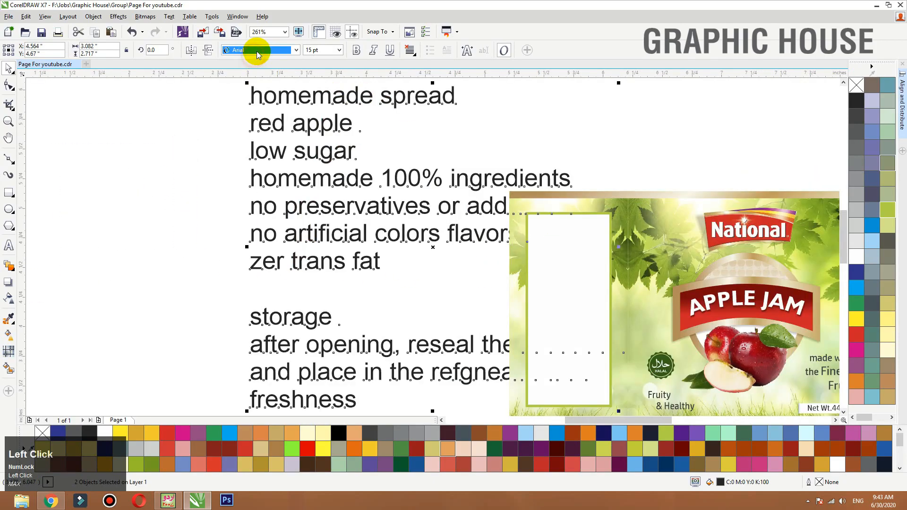
# - Set both text blocks in HP Simplified, then shrink them to about 4.2 pt over the empty white box, in front of it
pyautogui.click(258, 51)
pyautogui.click(263, 74)
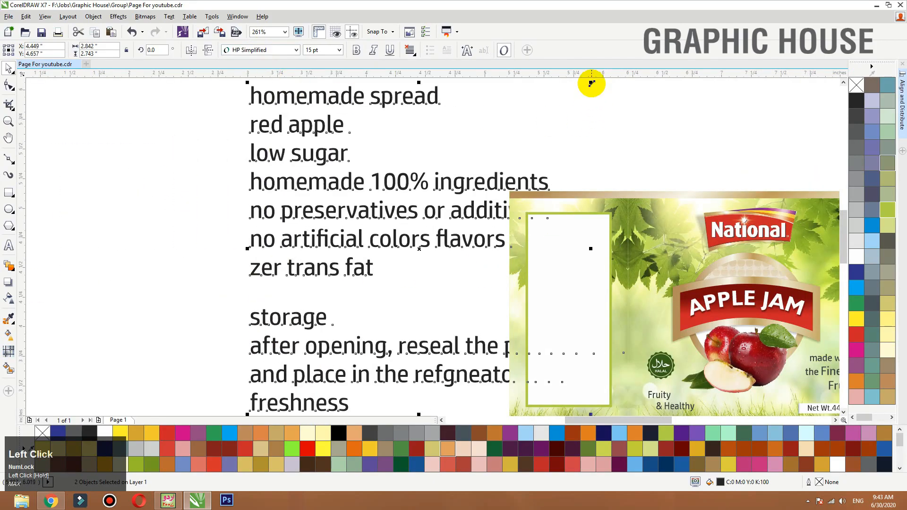
pyautogui.moveTo(592, 83); pyautogui.dragTo(576, 298)
pyautogui.hotkey('shift', 'pageup')
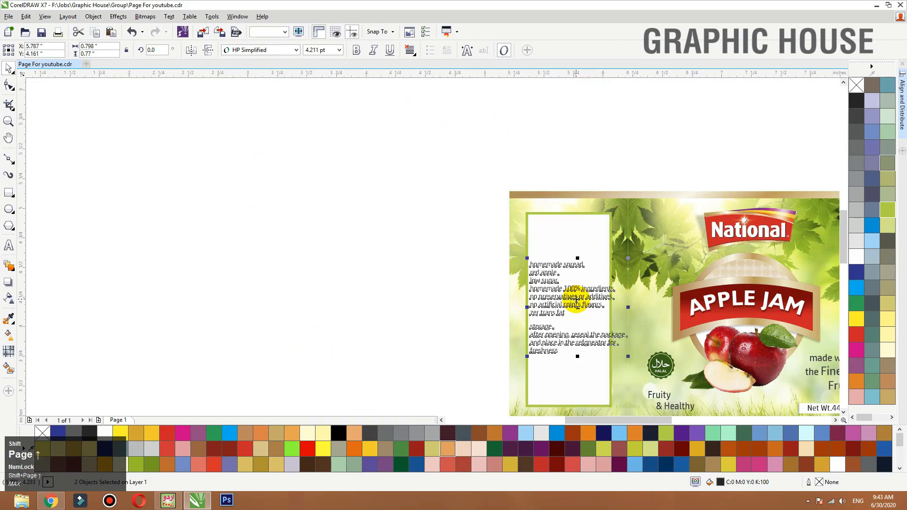
# - Copy the National logo to the upper part of the left white box and shrink it to fit inside the border
pyautogui.click(562, 206)
pyautogui.moveTo(653, 137); pyautogui.dragTo(410, 137)
pyautogui.hotkey('ctrl', 'z')
pyautogui.keyDown('ctrl'); pyautogui.rightClick(409, 137); pyautogui.keyUp('ctrl')
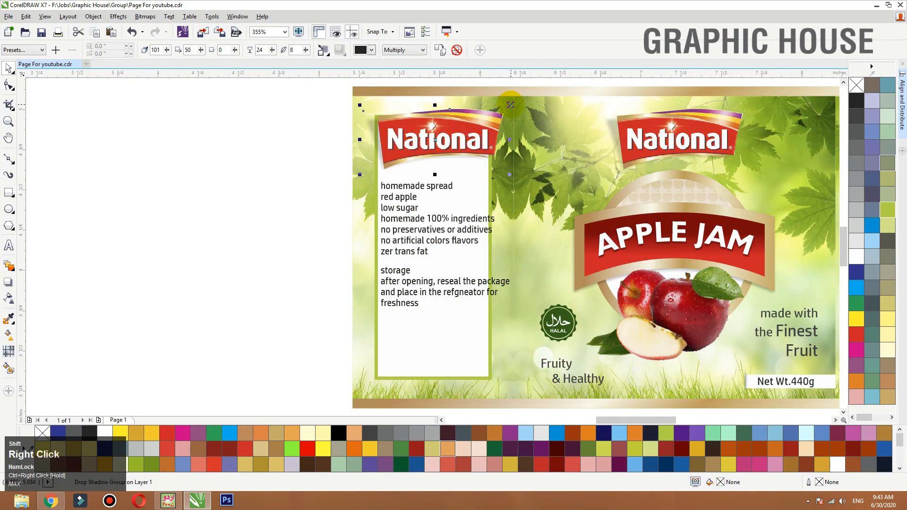
pyautogui.moveTo(510, 105); pyautogui.dragTo(484, 116)
pyautogui.moveTo(458, 135); pyautogui.dragTo(454, 145)
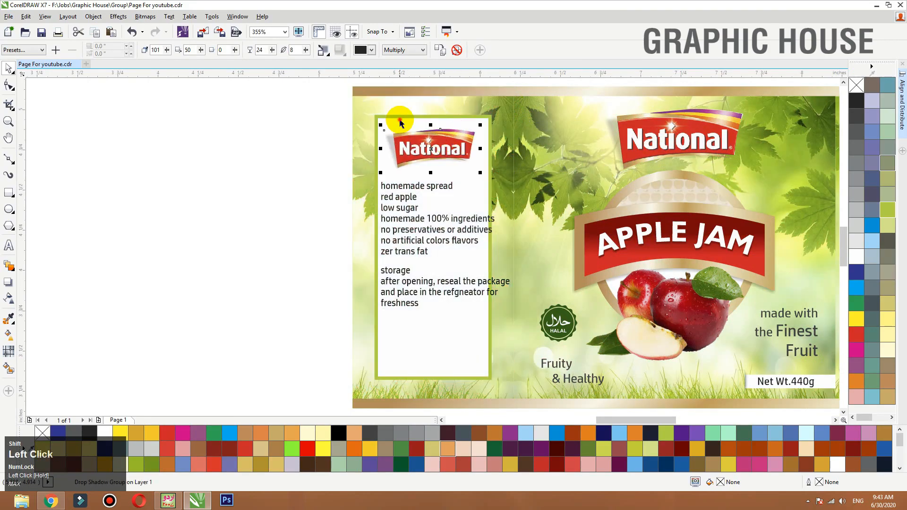
# - Move the storage text block slightly lower to widen the gap beneath the homemade spread list
pyautogui.click(265, 121)
pyautogui.click(388, 189)
pyautogui.moveTo(285, 179); pyautogui.dragTo(542, 369)
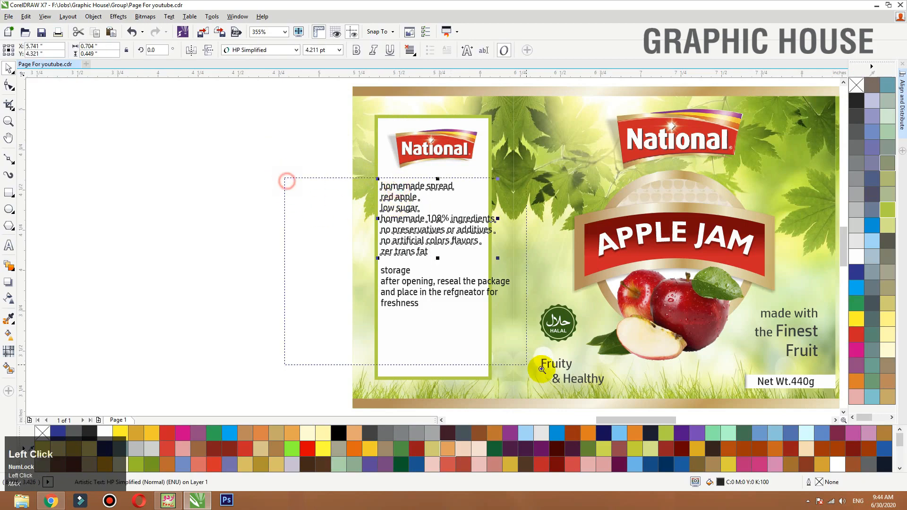
pyautogui.scroll(2, 366, 263)
pyautogui.moveTo(374, 249); pyautogui.dragTo(386, 260)
# - Rewrap the storage text into the lines "after opening, reseal the", "package and place in the" and "refgneator for freshness"
pyautogui.doubleClick(498, 245)
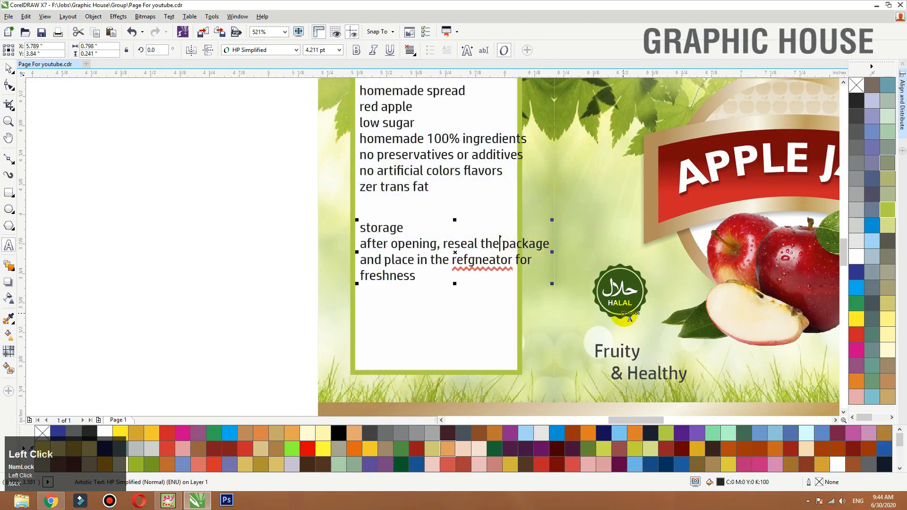
pyautogui.press('Return')
pyautogui.press('BackSpace')
pyautogui.write('\\')
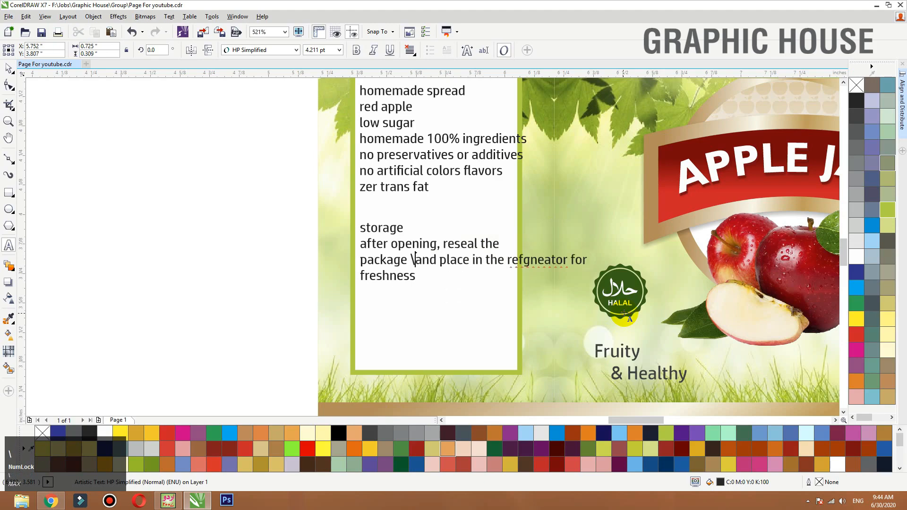
pyautogui.press('BackSpace')
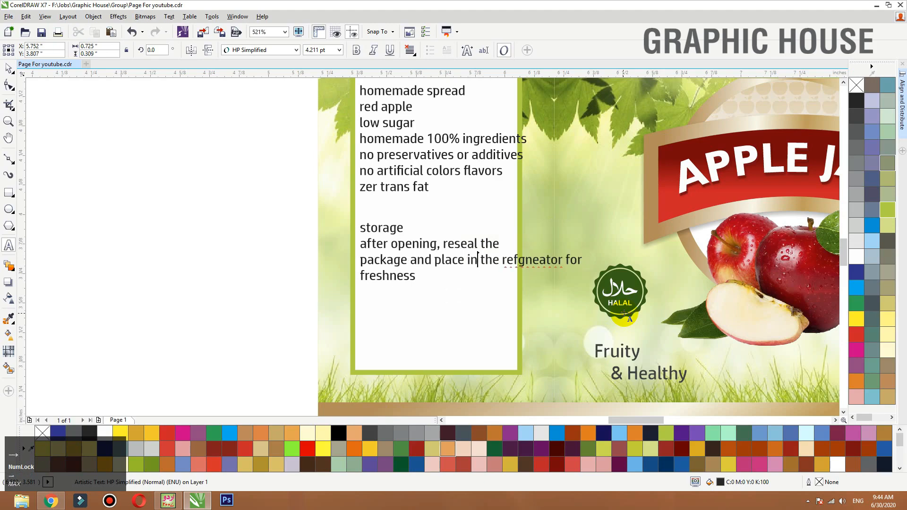
pyautogui.press('Return')
pyautogui.press('Down')
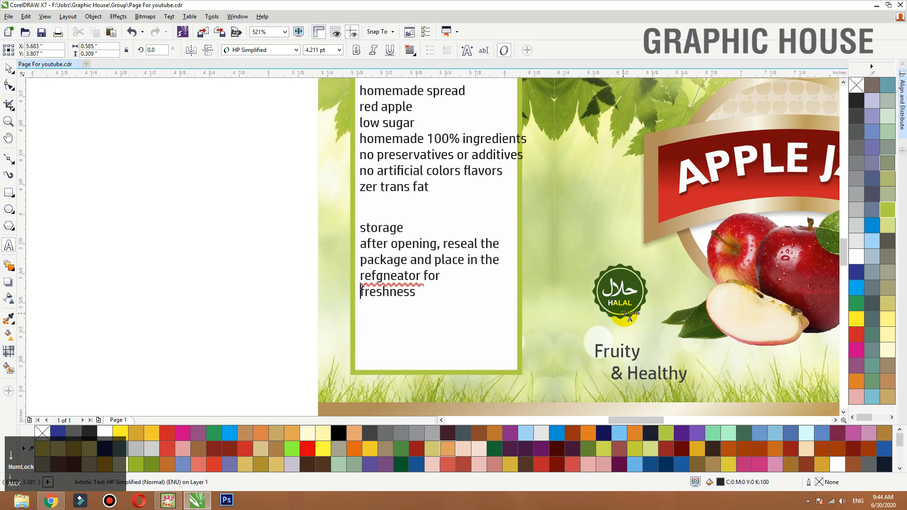
pyautogui.press('BackSpace')
pyautogui.click(9, 67)
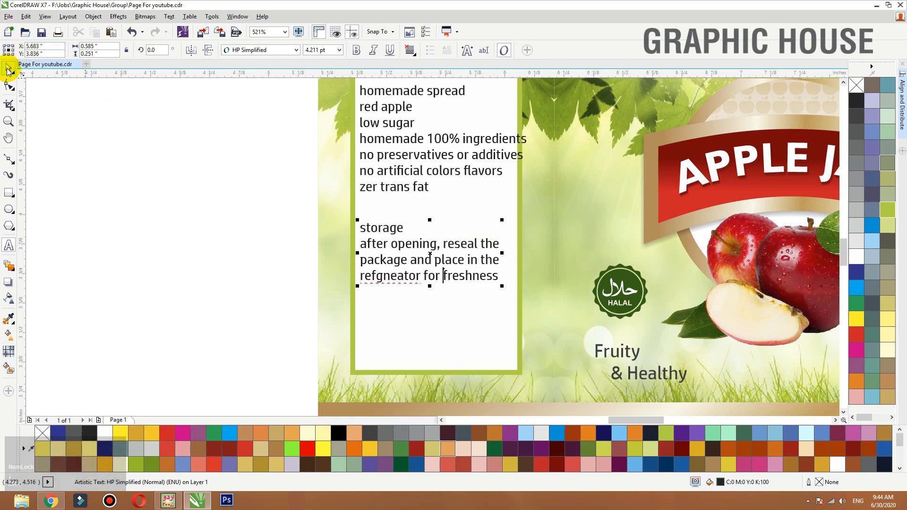
# - Change the storage text block to title case and move it slightly lower in the white box
pyautogui.click(367, 230)
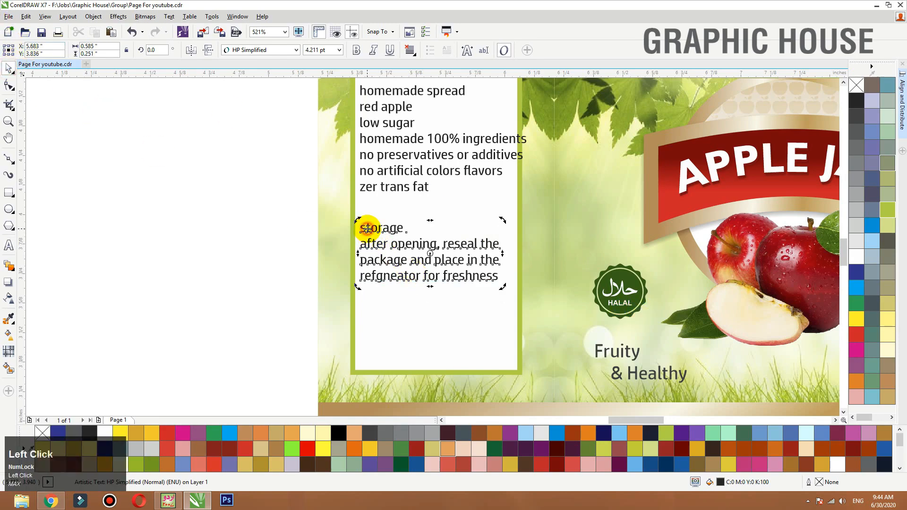
pyautogui.click(169, 16)
pyautogui.click(190, 316)
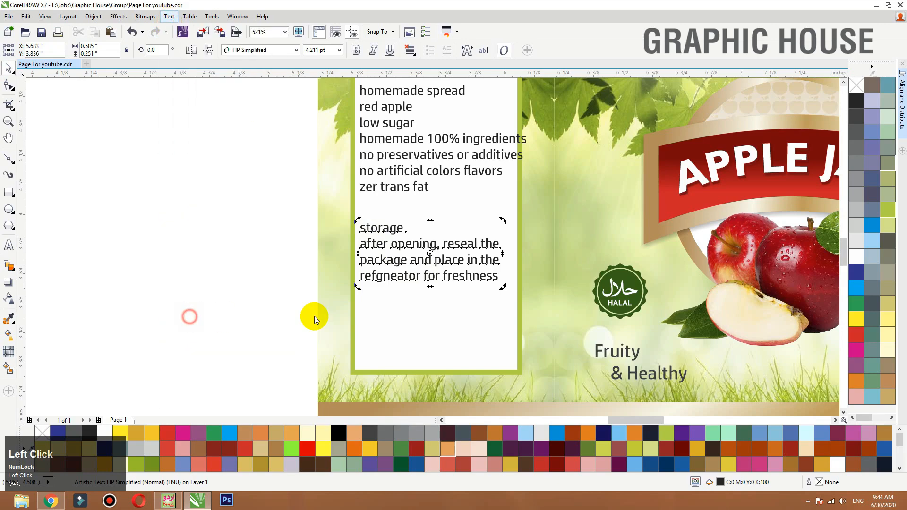
pyautogui.click(397, 251)
pyautogui.click(408, 280)
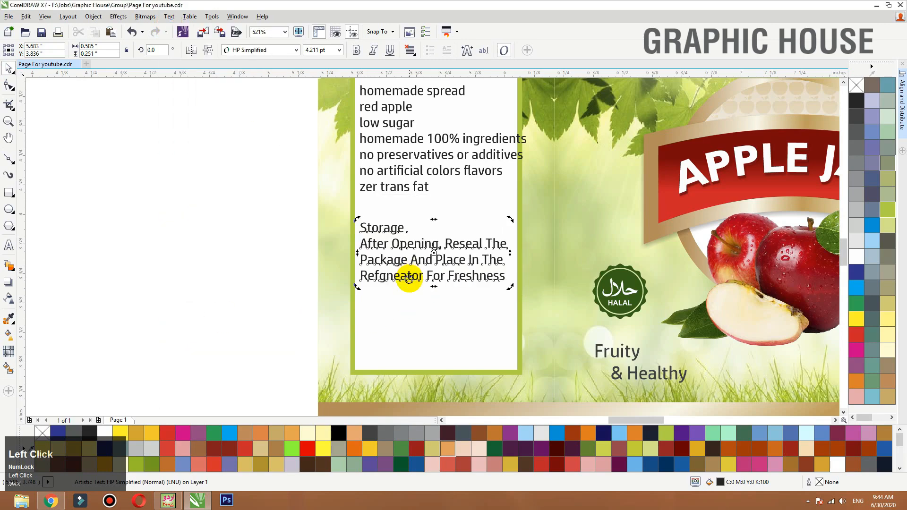
# - Set the font size of both the homemade spread list and the storage text to 4.5 pt
pyautogui.scroll(-2, 293, 311)
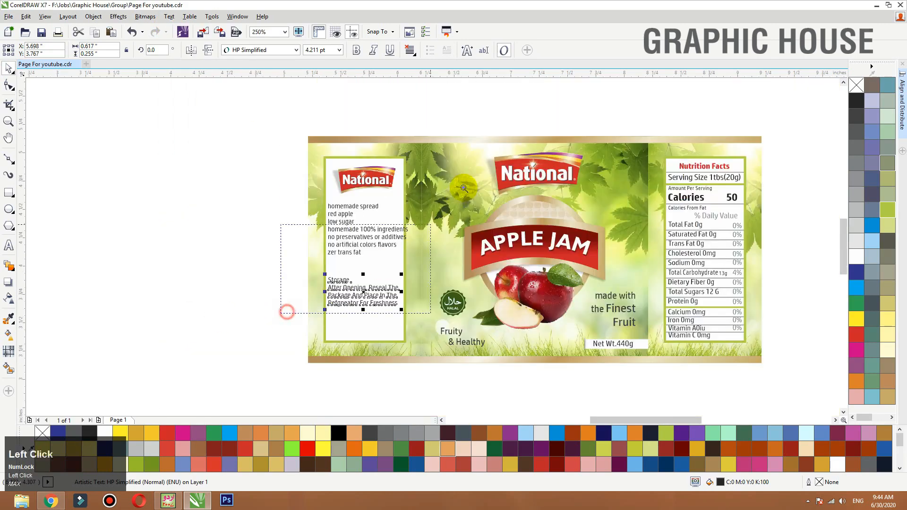
pyautogui.scroll(2, 342, 241)
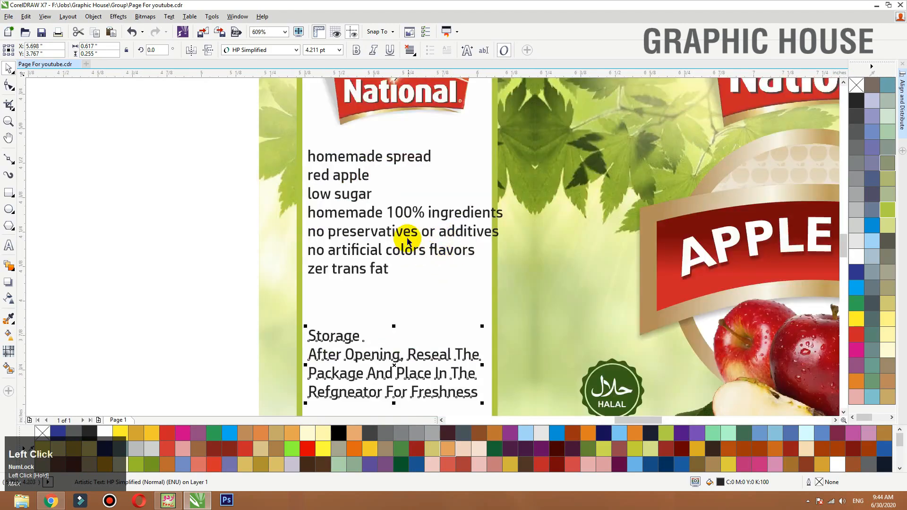
pyautogui.click(456, 217)
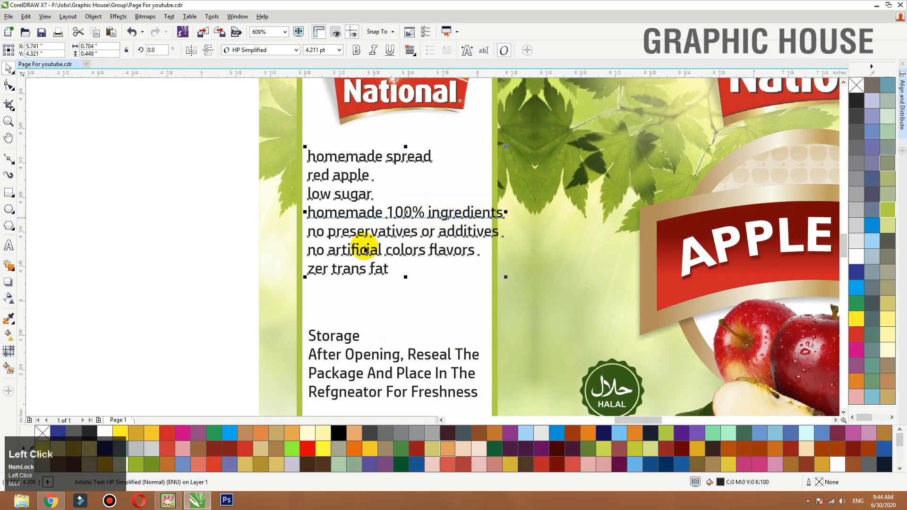
pyautogui.click(376, 358)
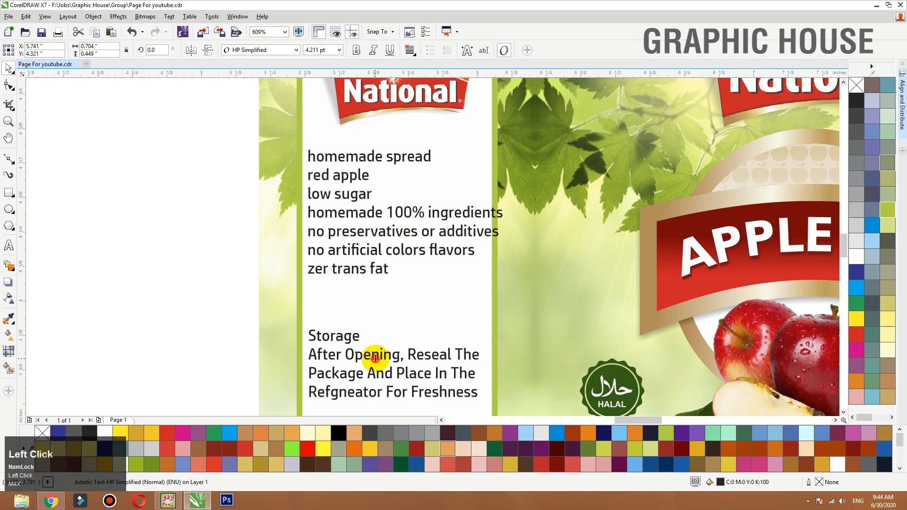
pyautogui.click(376, 355)
pyautogui.keyDown('shift'); pyautogui.click(380, 276); pyautogui.keyUp('shift')
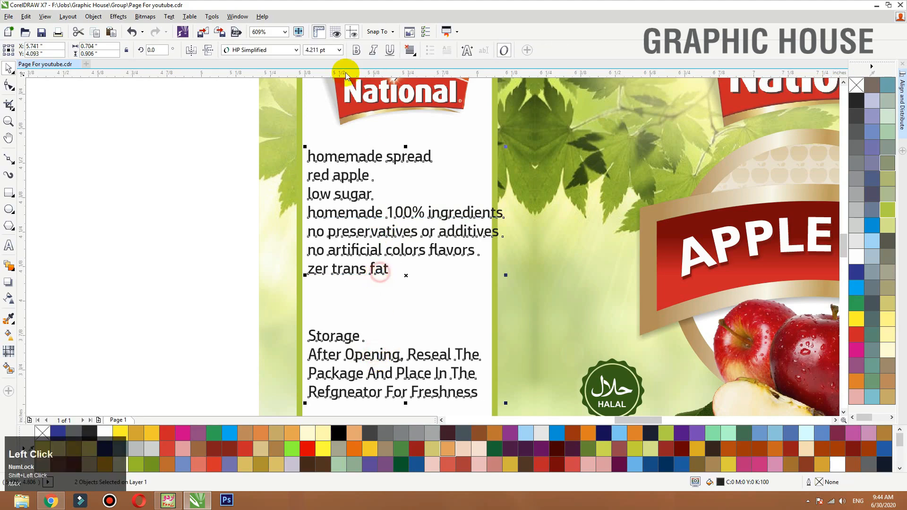
pyautogui.press('Return')
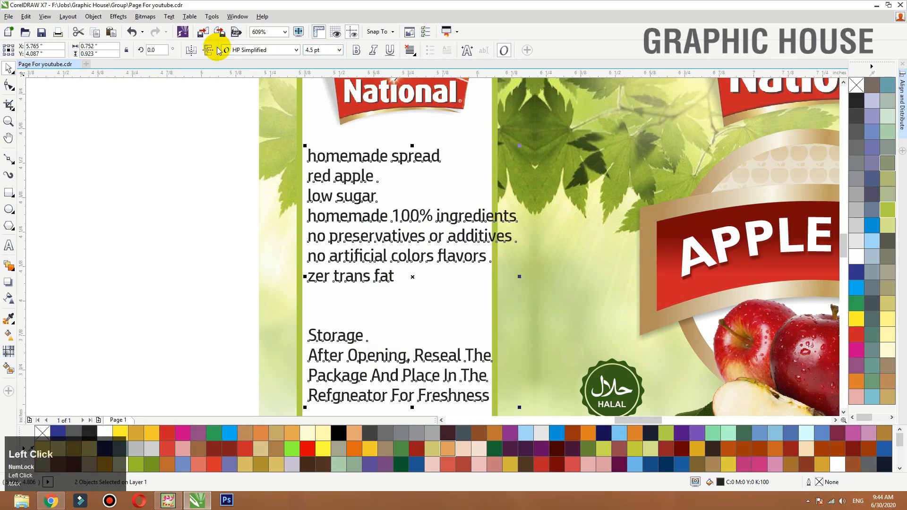
pyautogui.click(177, 207)
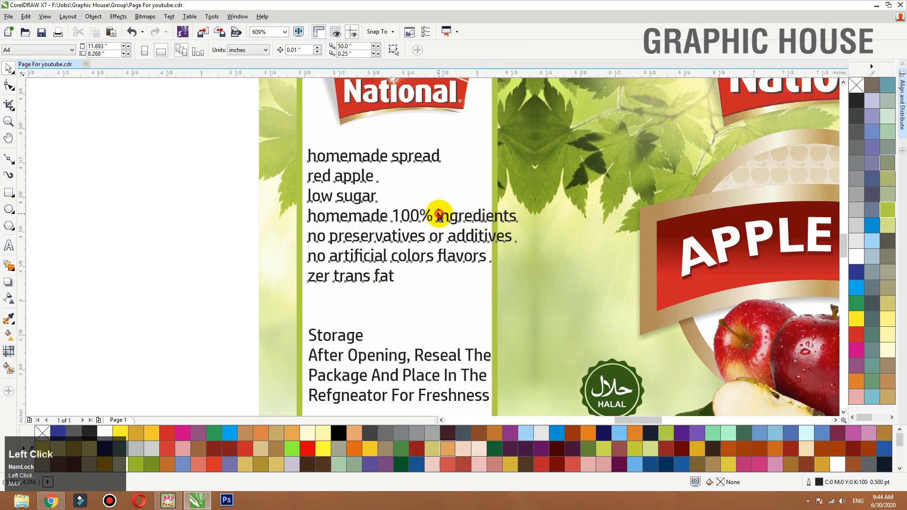
# - Rewrap the homemade spread list into the lines "homemade 100%", "ingredients no" and "preservatives or additives"
pyautogui.doubleClick(439, 215)
pyautogui.press('Return')
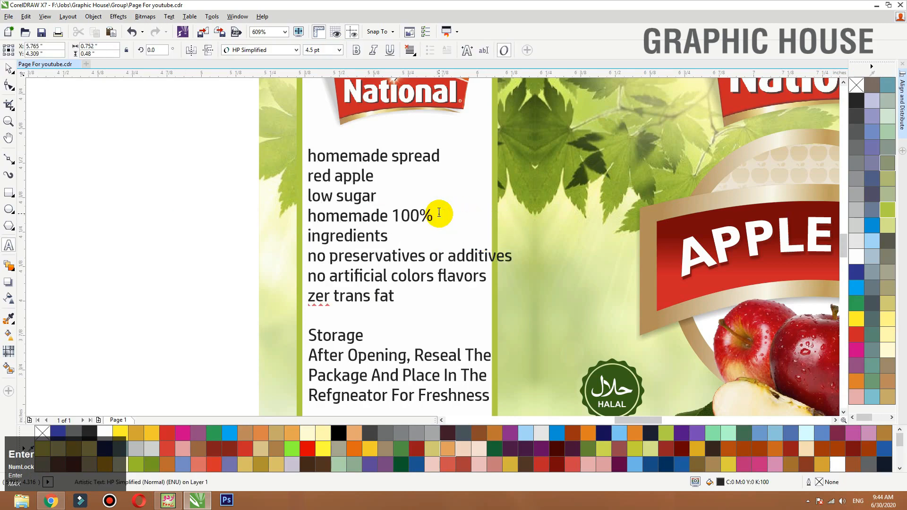
pyautogui.press('BackSpace')
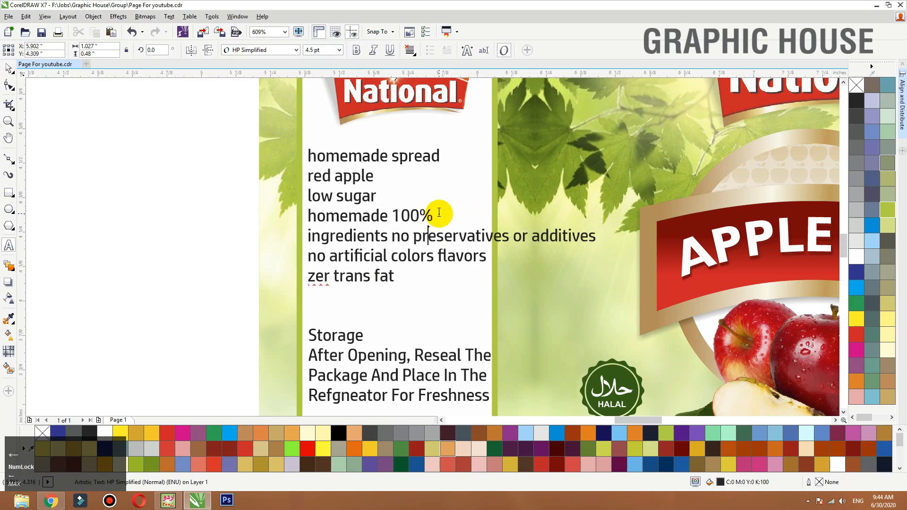
pyautogui.press('Return')
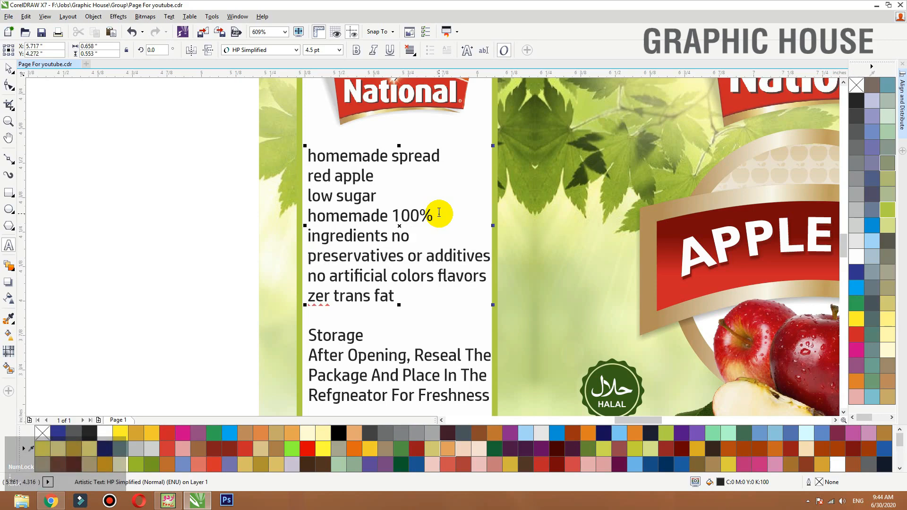
pyautogui.press('Down')
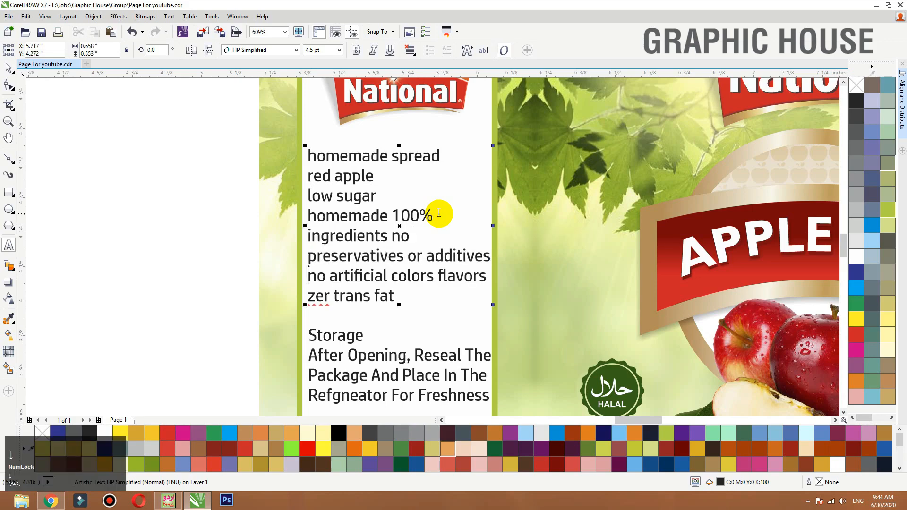
pyautogui.click(308, 235)
pyautogui.write('\\')
pyautogui.press('Return')
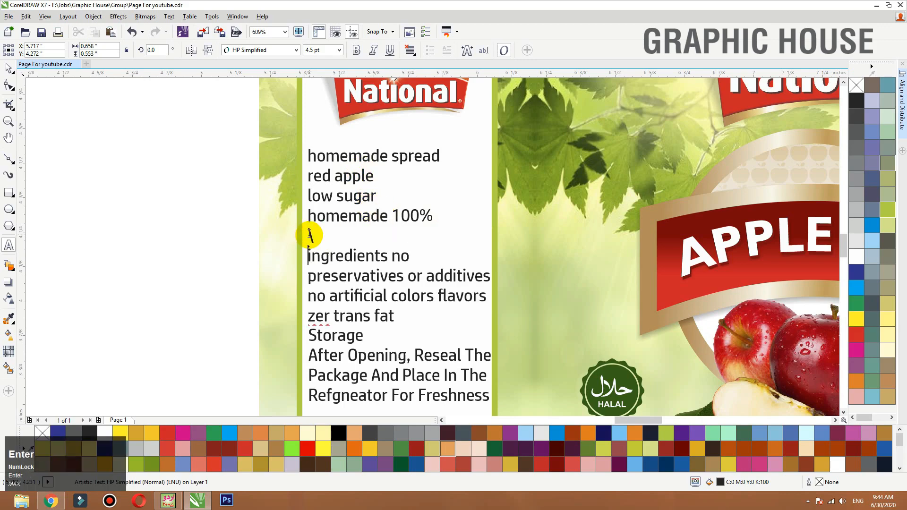
pyautogui.press('BackSpace')
pyautogui.press('BackSpace')
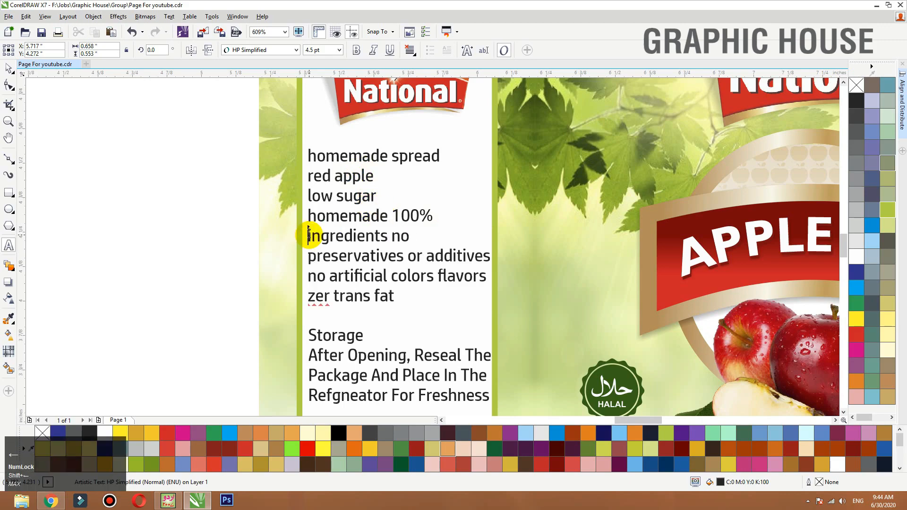
# - Insert an empty line above "ingredients no" and indent the "homemade 100%", "low sugar" and "red apple" lines
pyautogui.press('Return')
pyautogui.press('Up')
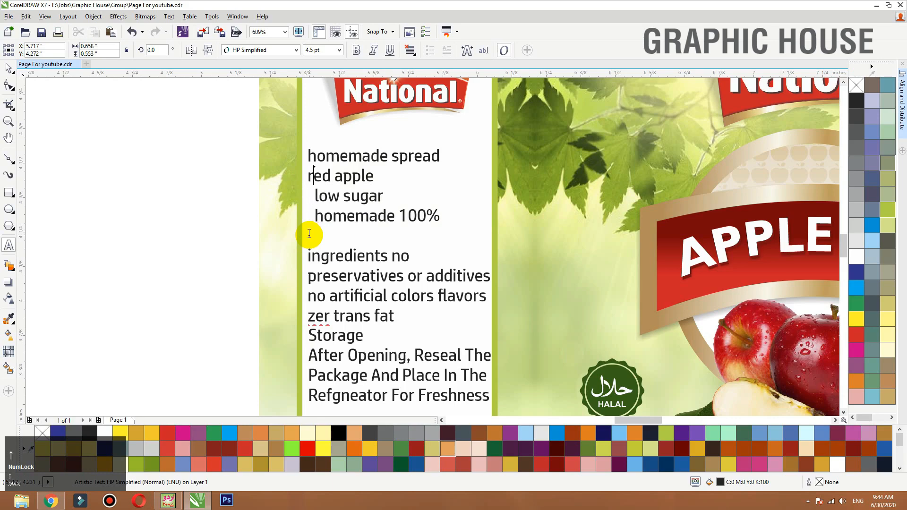
pyautogui.press('Left')
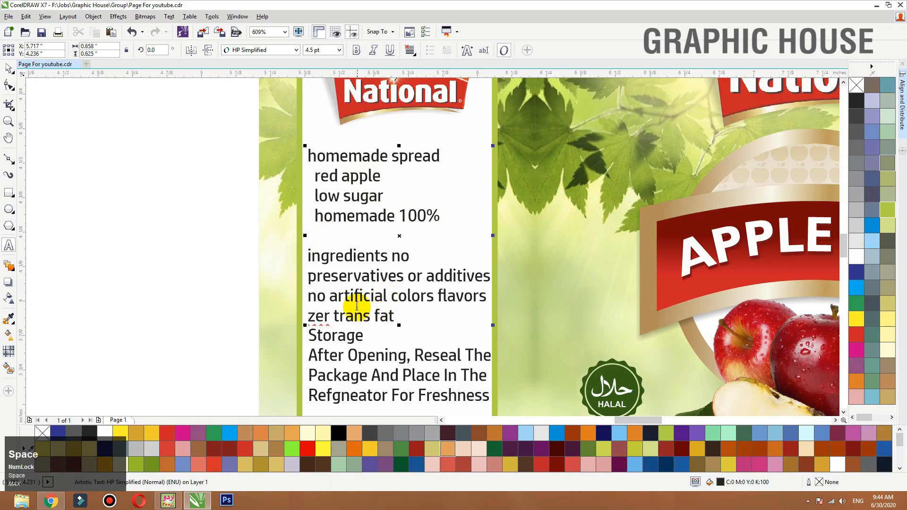
# - Move the storage text lower to leave a gap below the homemade spread list, and align both blocks along their left edges
pyautogui.click(9, 69)
pyautogui.press('F3')
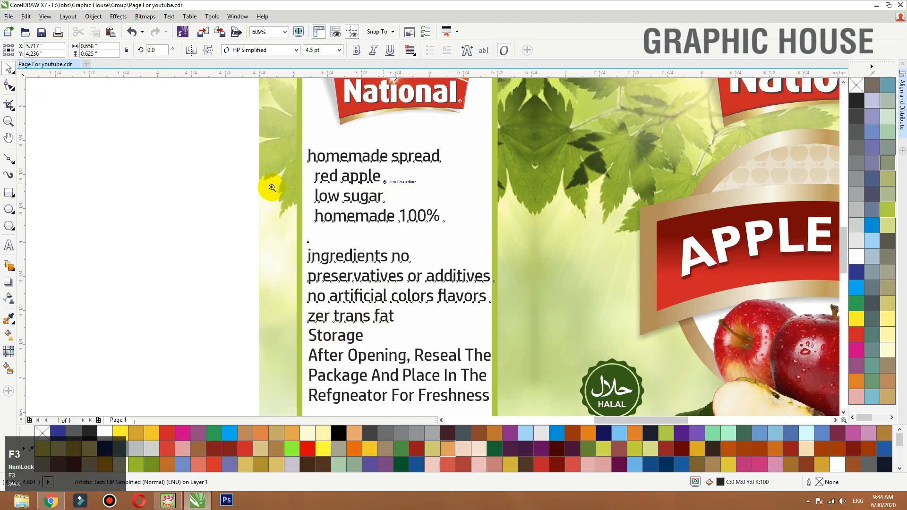
pyautogui.press('F2')
pyautogui.moveTo(274, 199); pyautogui.dragTo(544, 344)
pyautogui.moveTo(387, 246); pyautogui.dragTo(387, 258)
pyautogui.keyDown('shift'); pyautogui.click(382, 200); pyautogui.keyUp('shift')
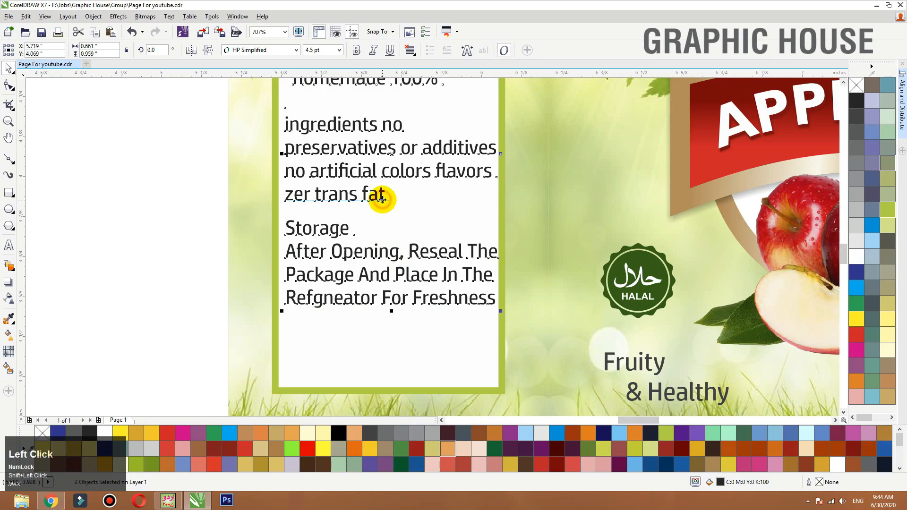
pyautogui.press('l')
pyautogui.click(148, 289)
pyautogui.press('F3')
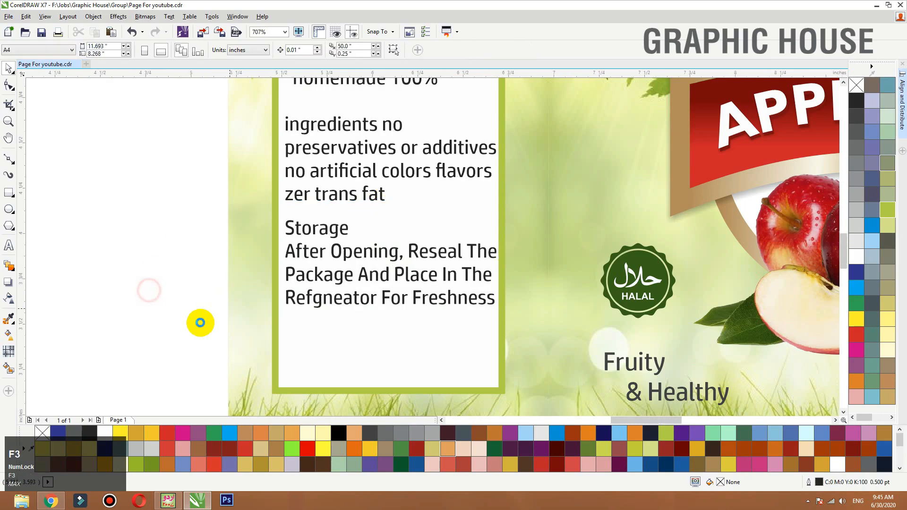
# - Centre both text blocks horizontally in the white box as a group and scale them down to about 0.629 in wide
pyautogui.moveTo(201, 336); pyautogui.dragTo(386, 128)
pyautogui.press('Left')
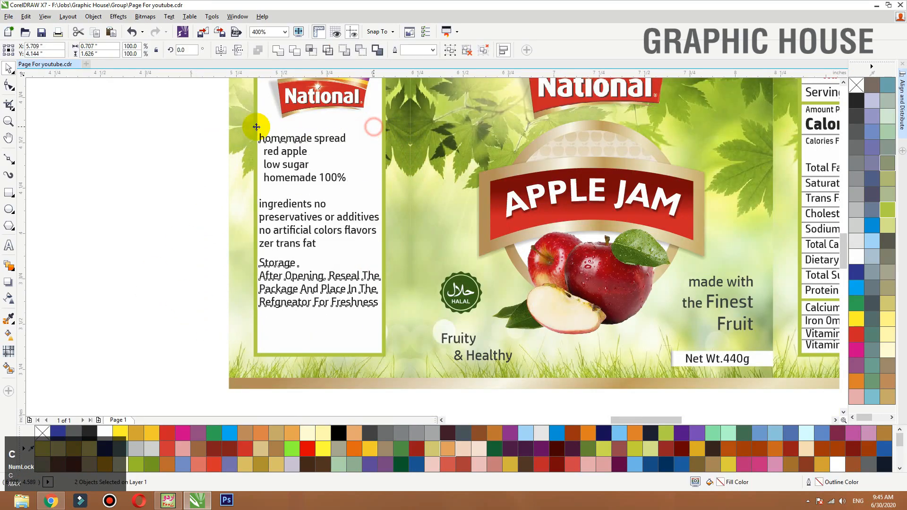
pyautogui.click(99, 135)
pyautogui.click(287, 205)
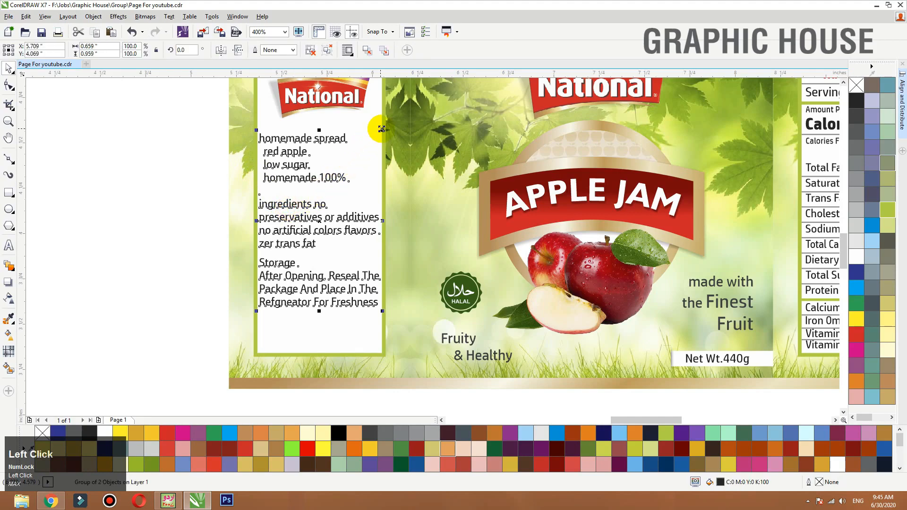
pyautogui.moveTo(381, 131); pyautogui.dragTo(380, 134)
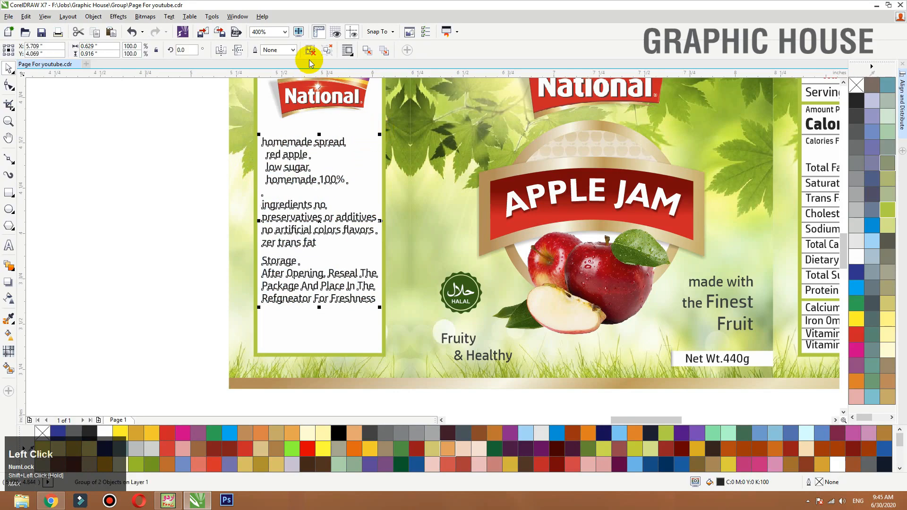
pyautogui.click(95, 178)
# - Change the homemade spread list to title case
pyautogui.click(312, 184)
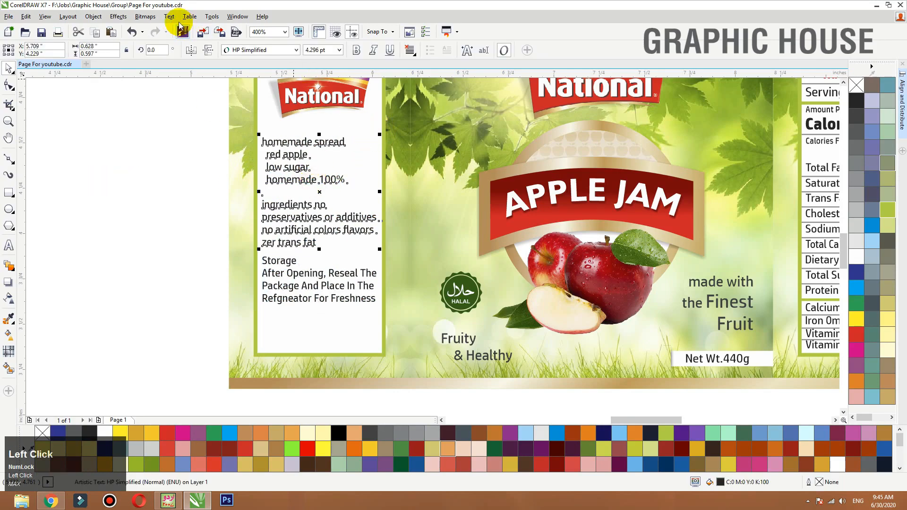
pyautogui.click(169, 17)
pyautogui.click(191, 300)
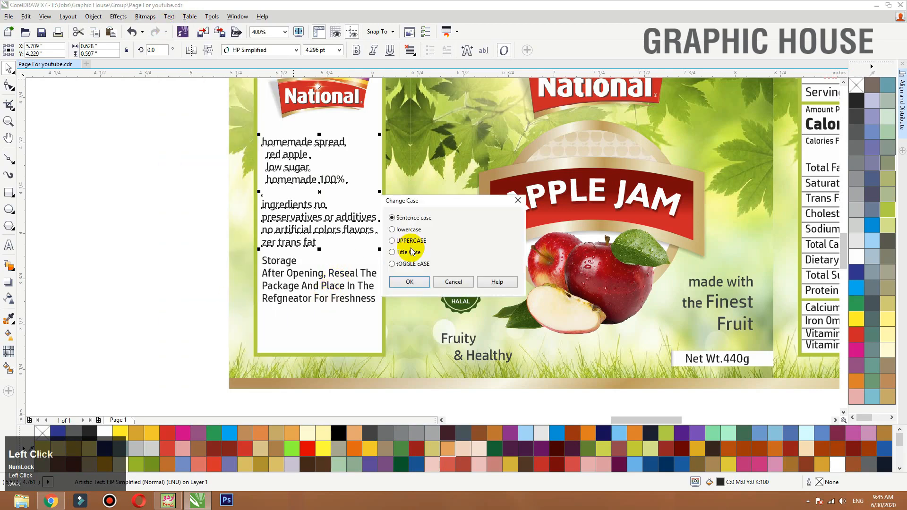
pyautogui.click(412, 251)
pyautogui.click(409, 281)
pyautogui.click(158, 249)
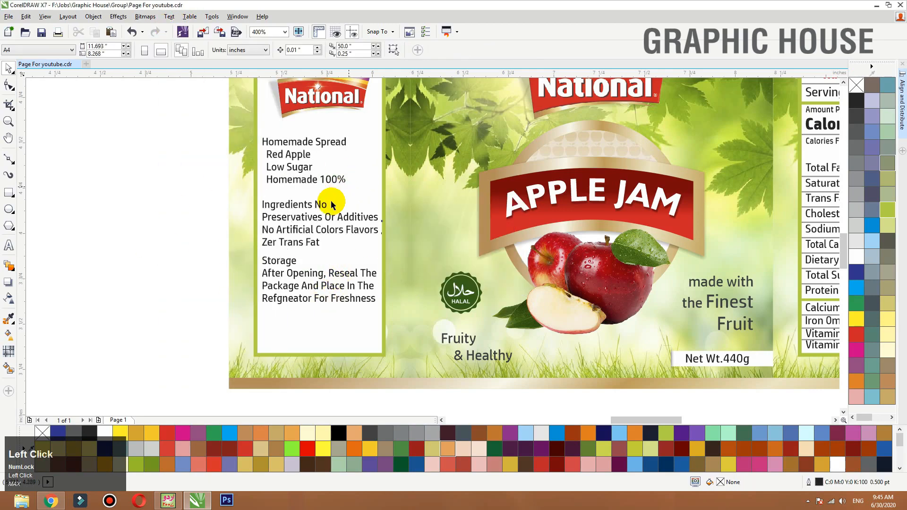
# - Break the homemade spread list into separate lines, enlarge the "Homemade Spread" heading to about 5.285 pt and colour it red
pyautogui.click(333, 204)
pyautogui.hotkey('ctrl', 'k')
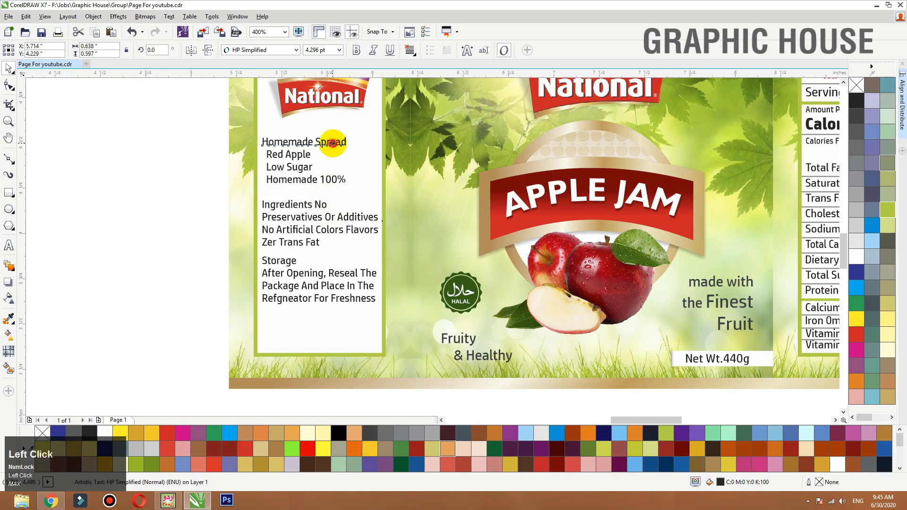
pyautogui.moveTo(349, 137); pyautogui.dragTo(370, 131)
pyautogui.click(856, 334)
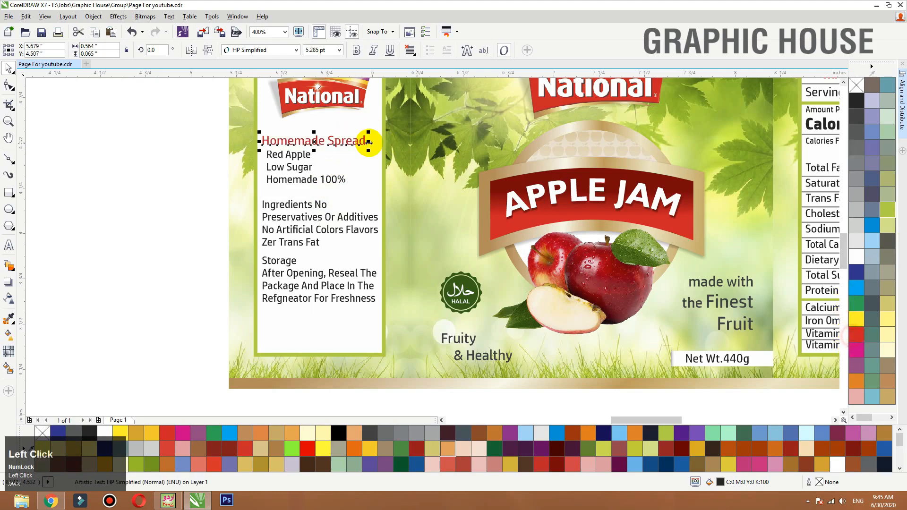
# - Break the storage text apart, colour the "Storage" heading red and nudge the instruction lines slightly down from it
pyautogui.click(285, 259)
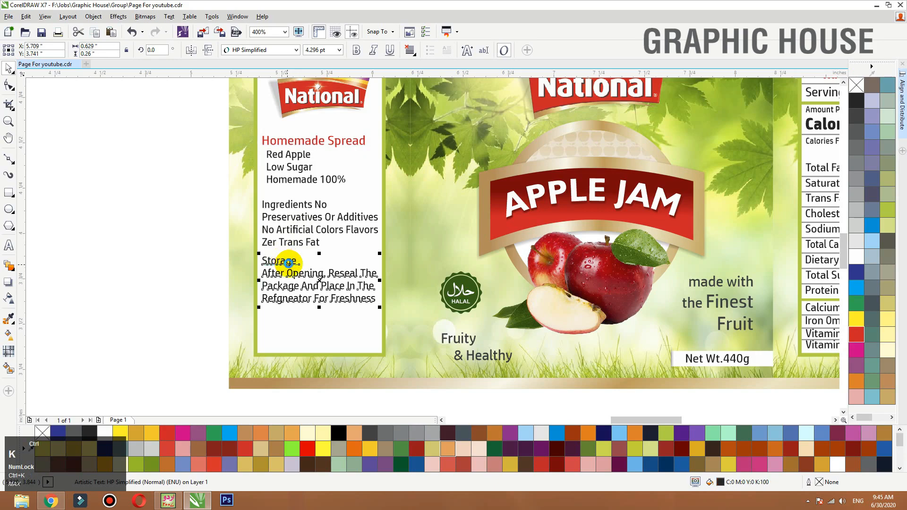
pyautogui.click(288, 262)
pyautogui.click(856, 334)
pyautogui.moveTo(168, 346); pyautogui.dragTo(399, 259)
pyautogui.press('Down')
pyautogui.press('Down')
pyautogui.click(158, 260)
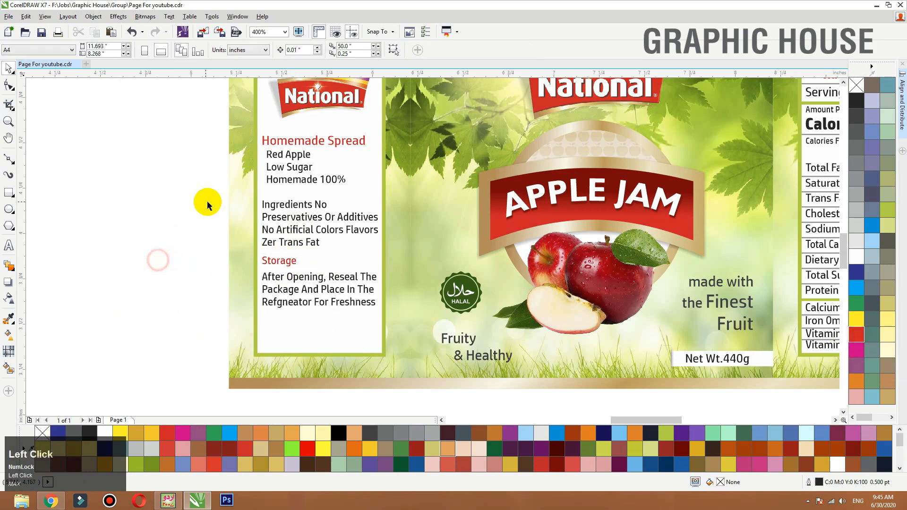
# - Draw a small square bullet about 0.018 in wide before "Red Apple", filled red with no outline
pyautogui.press('F2')
pyautogui.moveTo(195, 210); pyautogui.dragTo(397, 136)
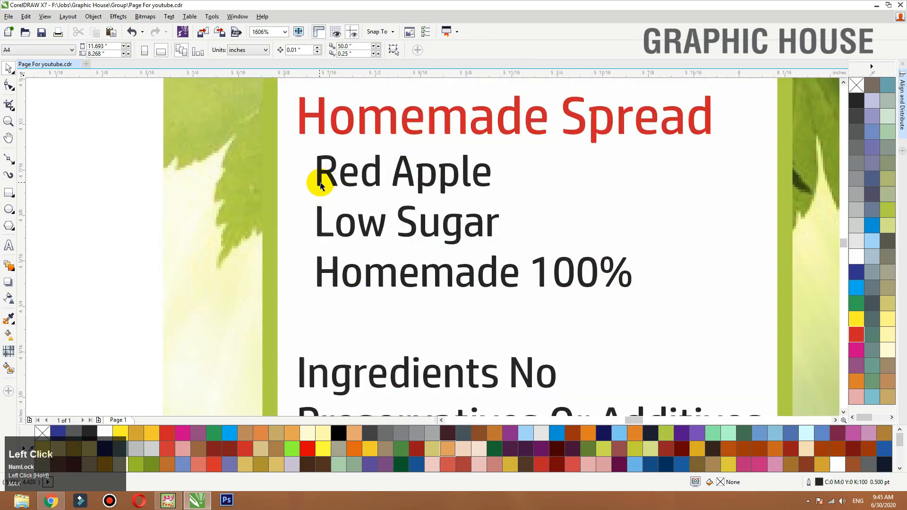
pyautogui.click(8, 193)
pyautogui.moveTo(290, 163); pyautogui.dragTo(303, 175)
pyautogui.press('space')
pyautogui.click(856, 334)
pyautogui.rightClick(856, 86)
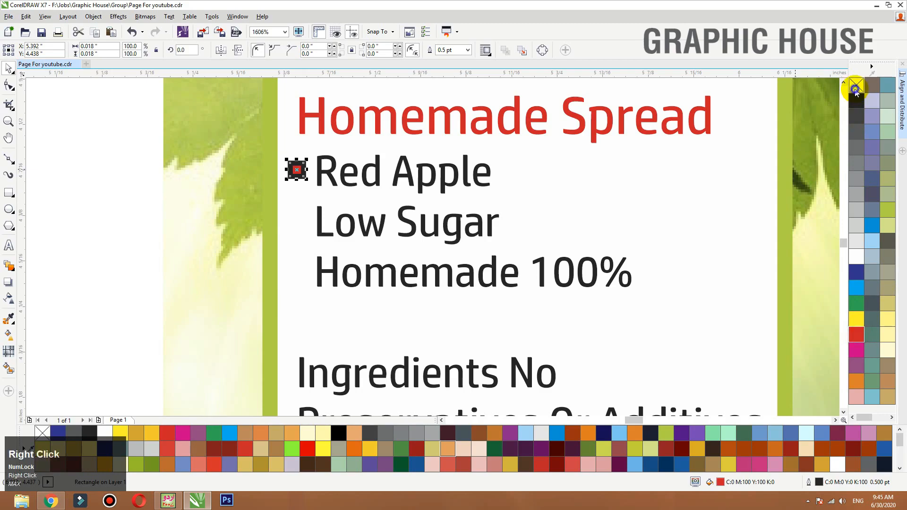
# - Reduce the red bullet to about 0.015 in and copy it beside "Low Sugar" and "Homemade 100%" along a vertical guideline
pyautogui.click(283, 269)
pyautogui.scroll(2, 286, 236)
pyautogui.click(293, 162)
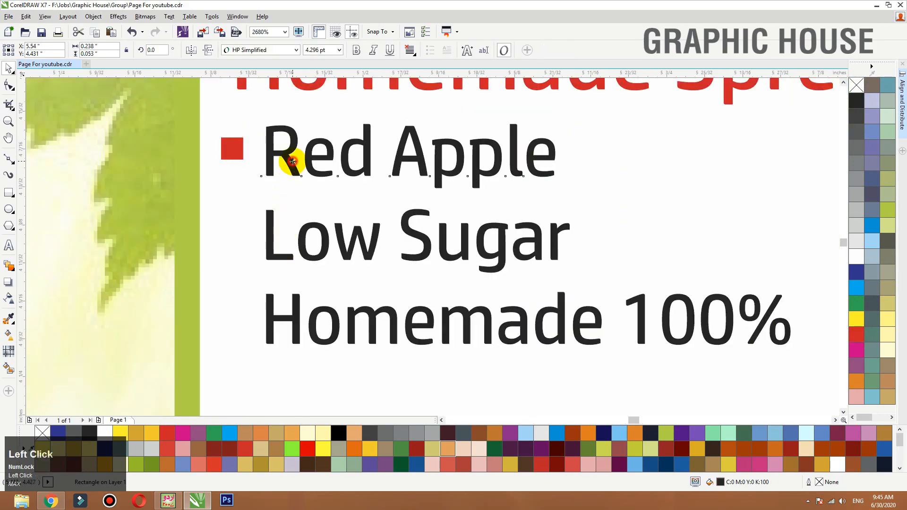
pyautogui.moveTo(21, 239); pyautogui.dragTo(248, 241)
pyautogui.moveTo(247, 241); pyautogui.dragTo(248, 323)
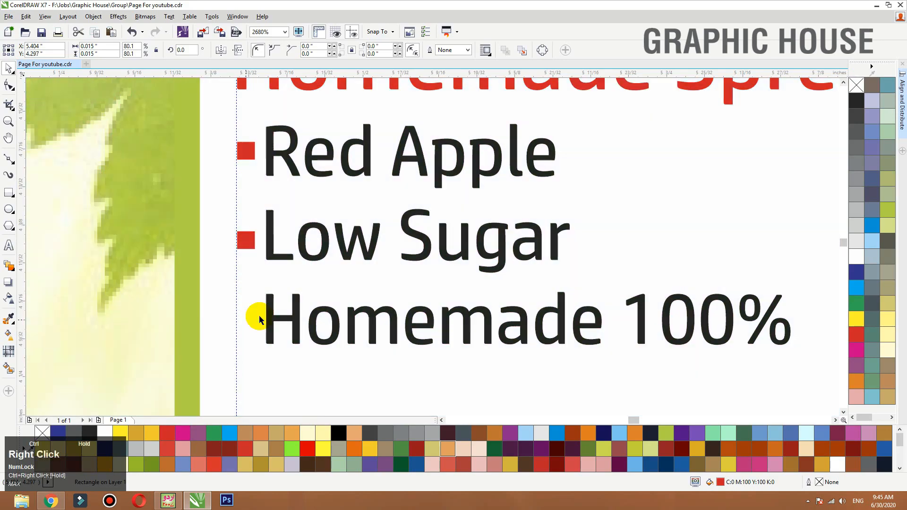
# - Shift the "Red Apple", "Low Sugar" and "Homemade 100%" lines slightly right, away from their bullets
pyautogui.click(266, 314)
pyautogui.keyDown('shift'); pyautogui.click(272, 228); pyautogui.keyUp('shift')
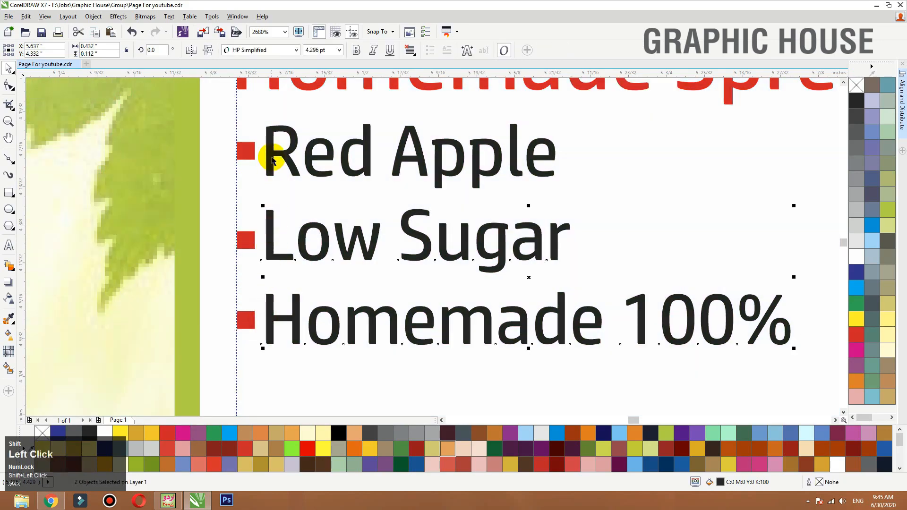
pyautogui.moveTo(280, 152); pyautogui.dragTo(294, 150)
pyautogui.scroll(-4, 237, 253)
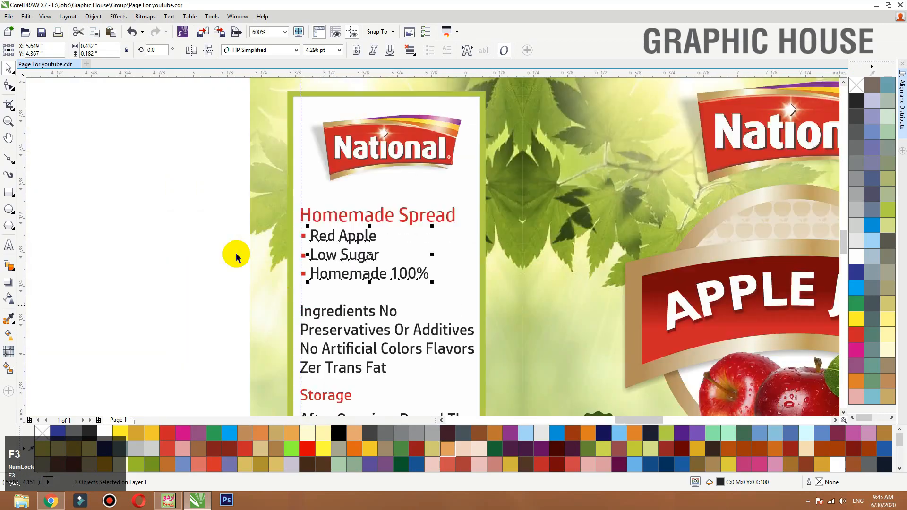
pyautogui.click(167, 237)
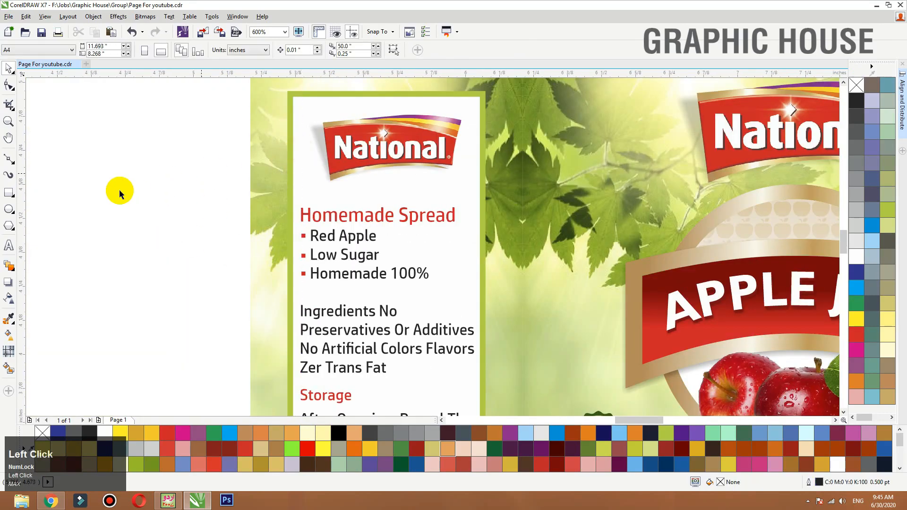
# - Examine the overall layout of the label across all three panels
pyautogui.press('F3')
pyautogui.press('F3')
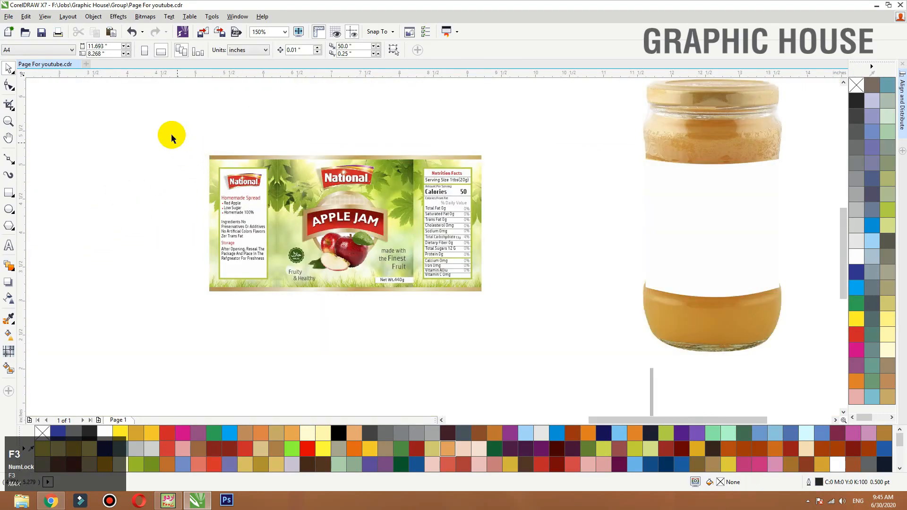
pyautogui.moveTo(166, 131); pyautogui.dragTo(524, 320)
pyautogui.hotkey('shift', 'F2')
pyautogui.click(81, 266)
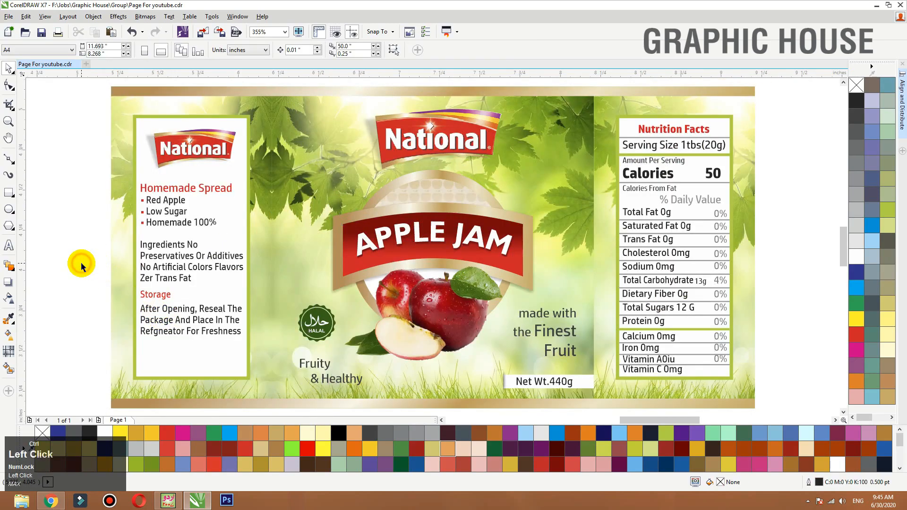